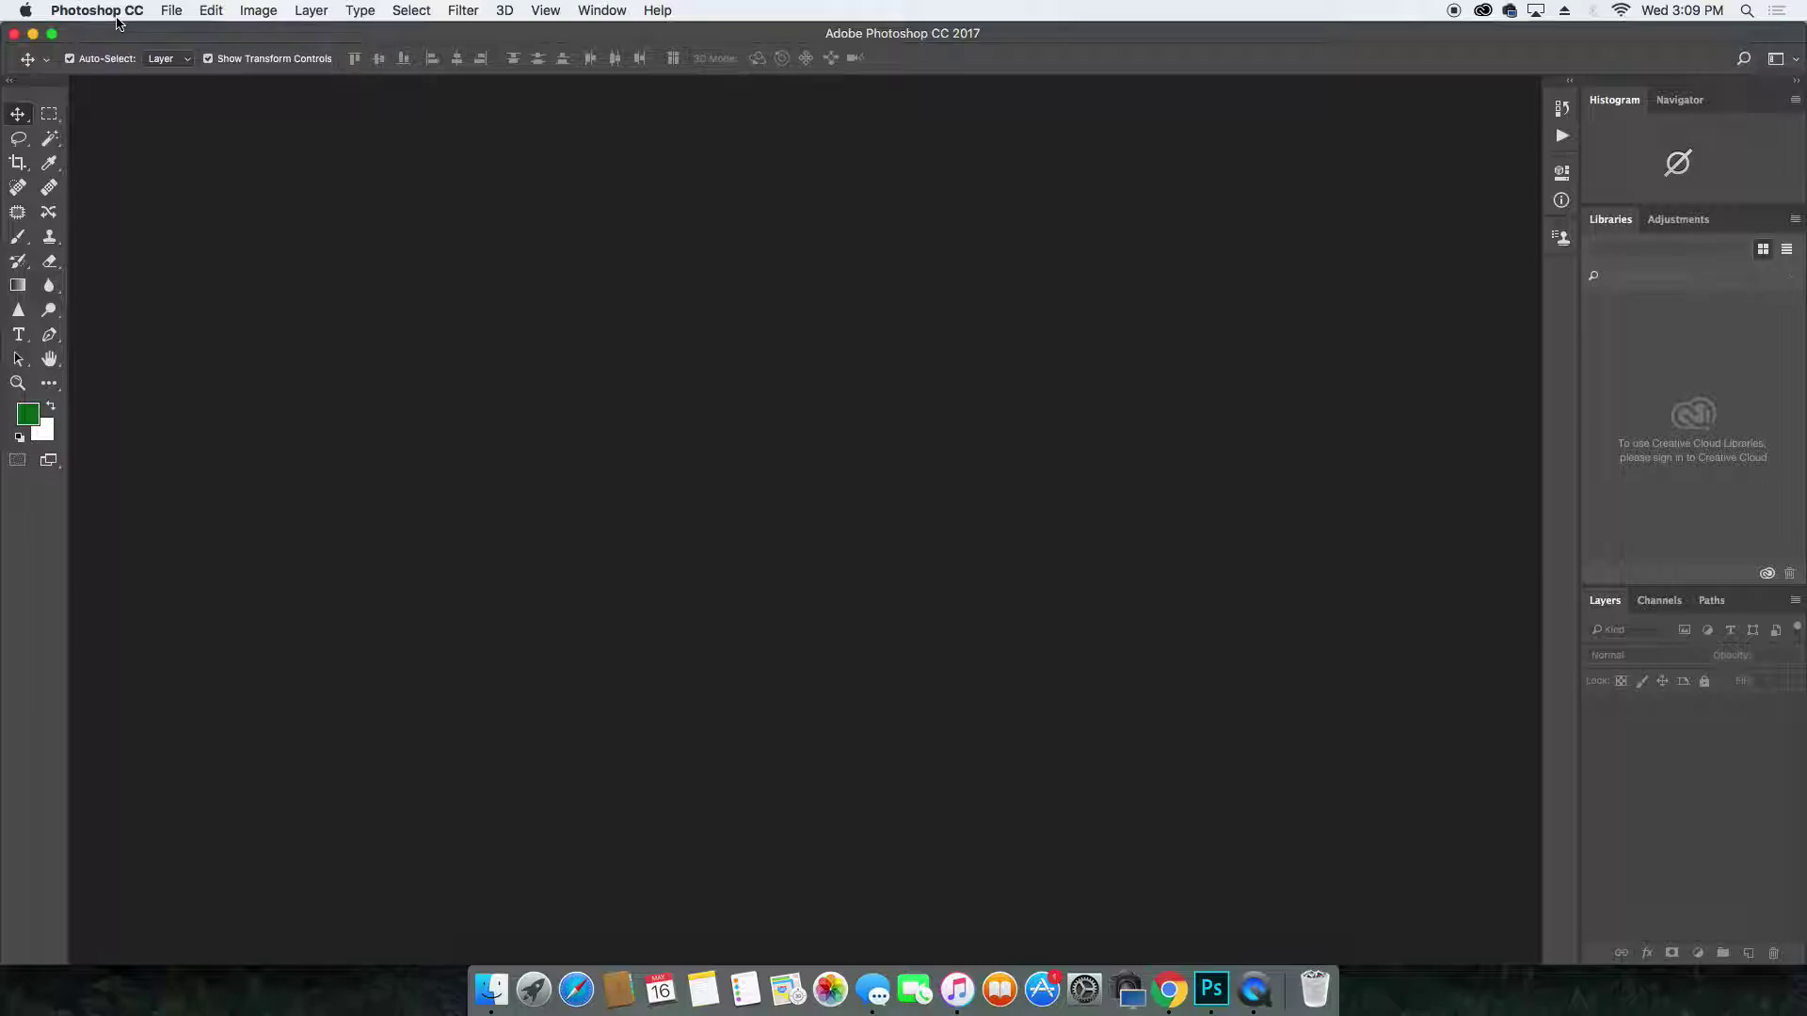
Start a new document and name it "Template JB".
{"action": "left_click", "coordinate": [177, 13]}
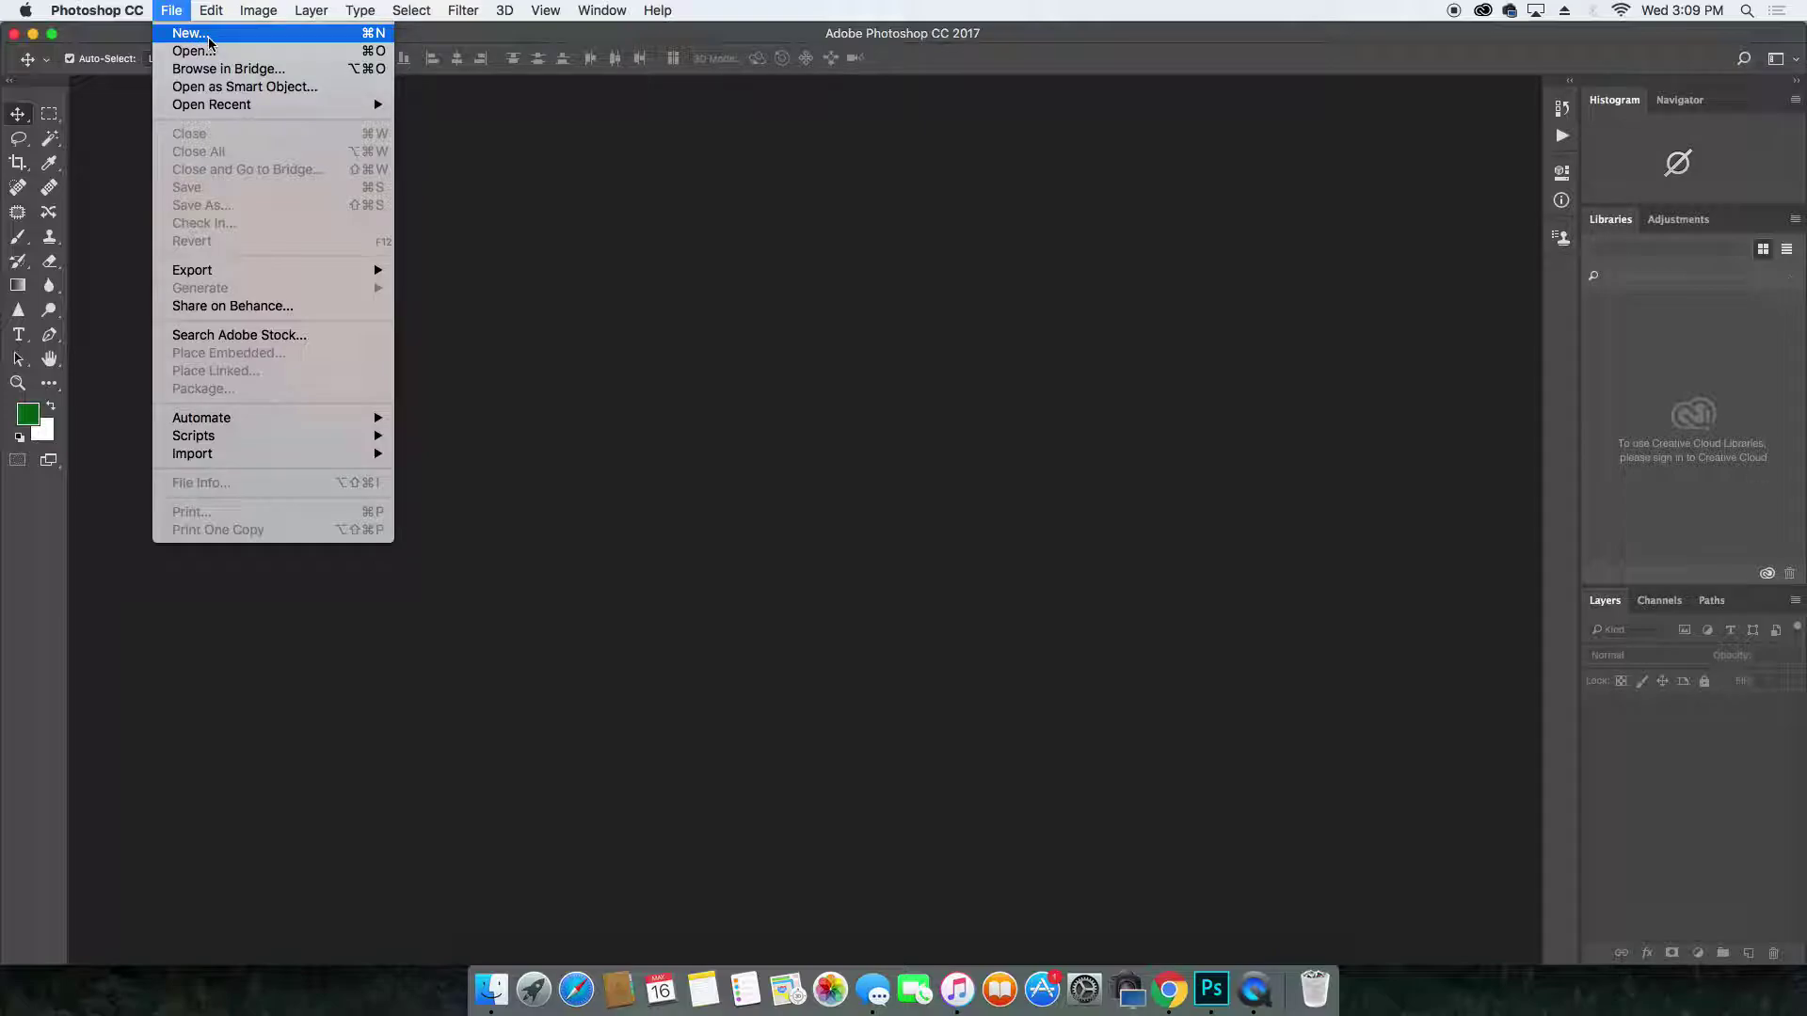
{"action": "left_click", "coordinate": [209, 43]}
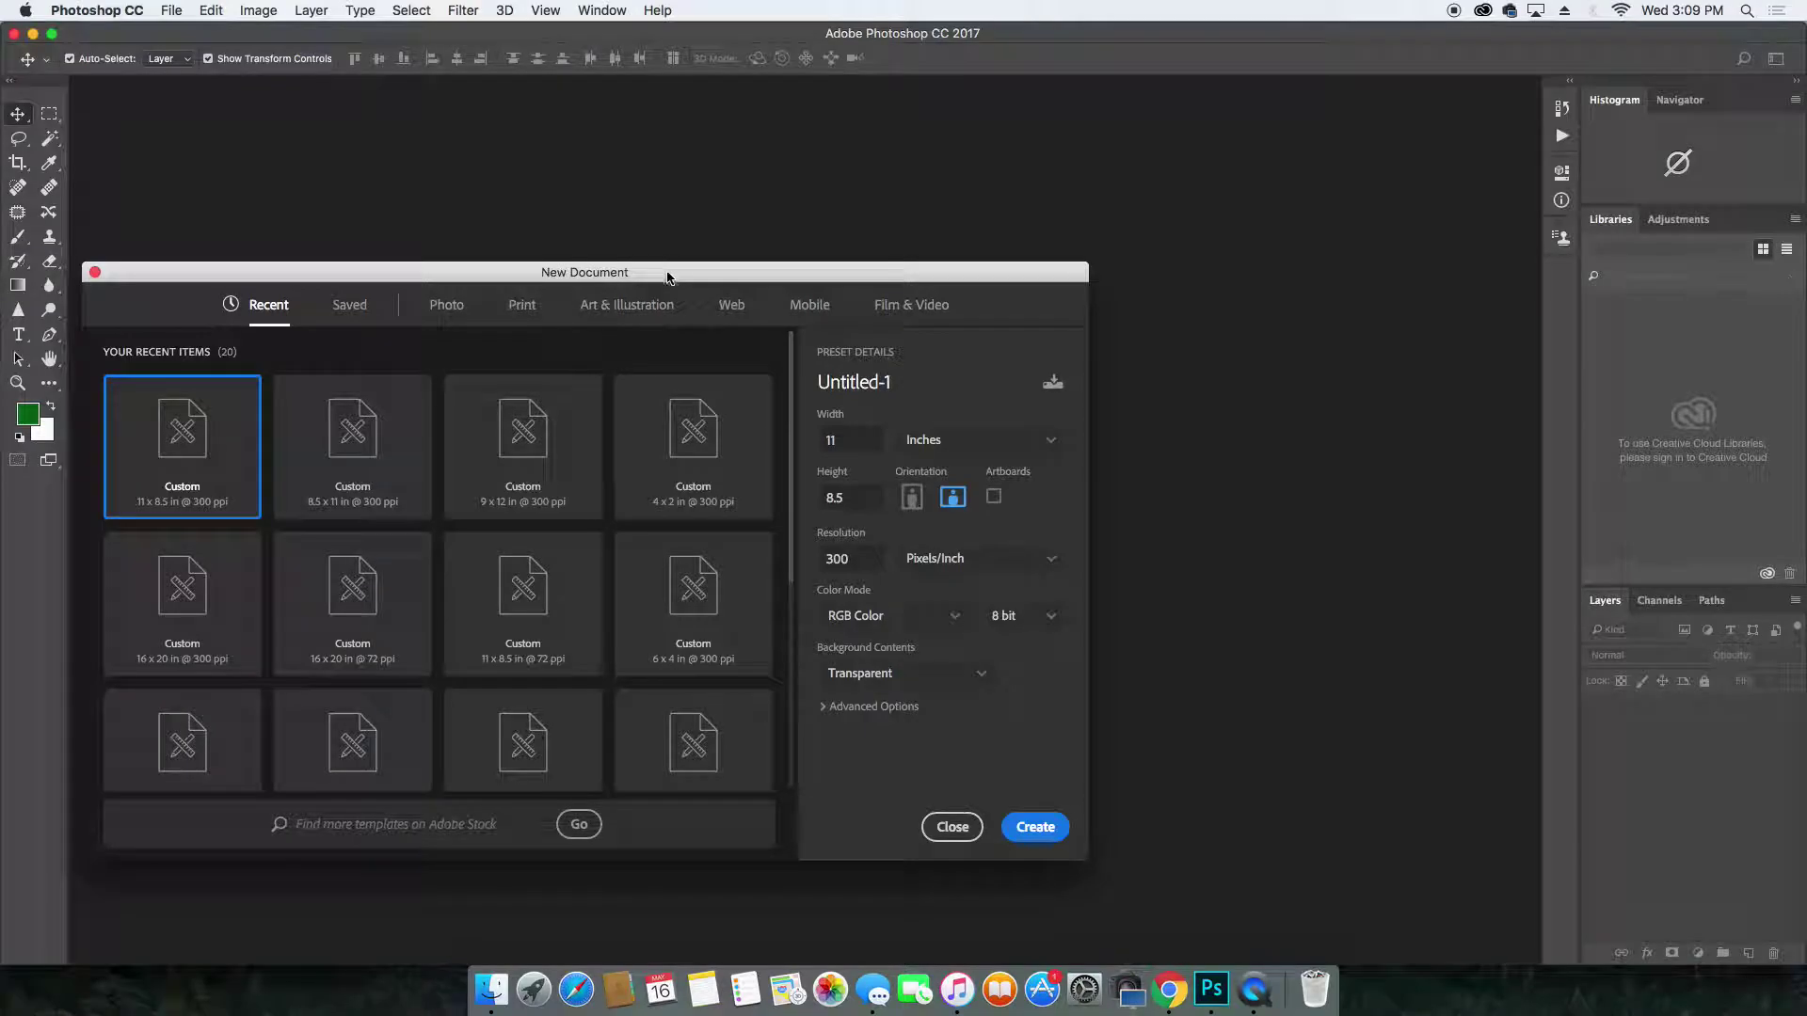
{"action": "left_click_drag", "start_coordinate": [672, 278], "coordinate": [673, 120]}
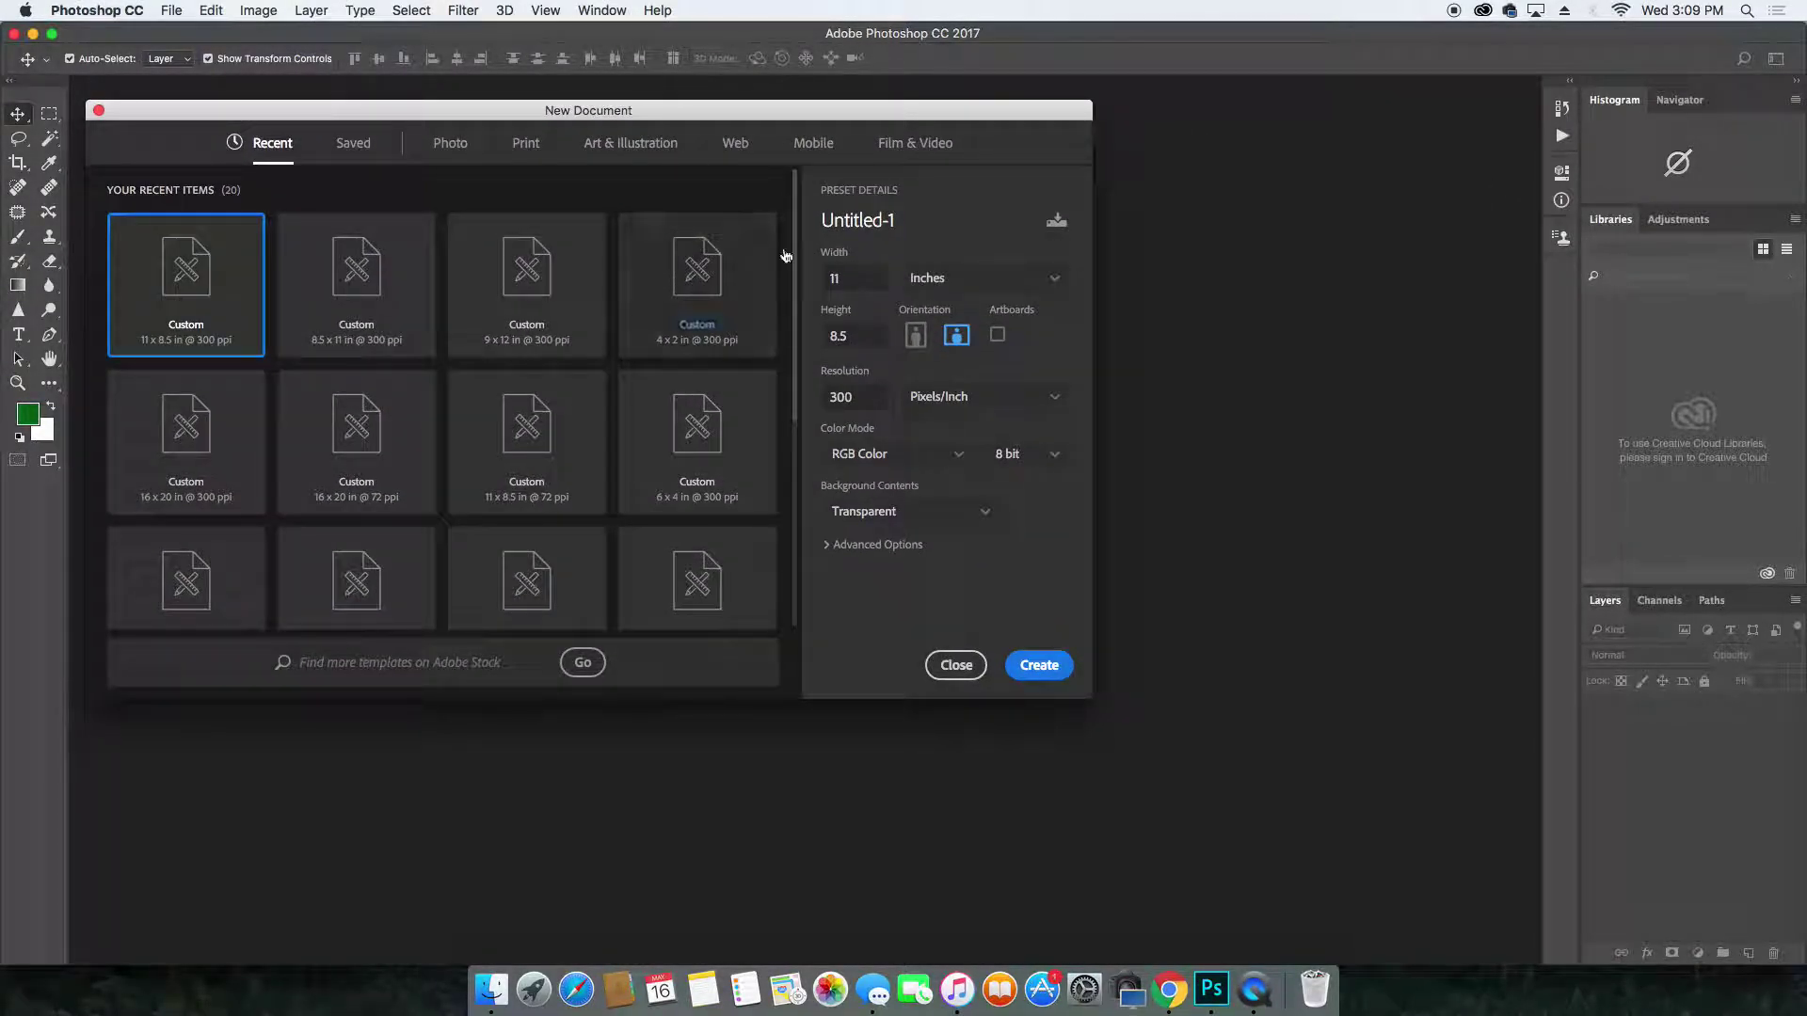
{"action": "left_click", "coordinate": [930, 221]}
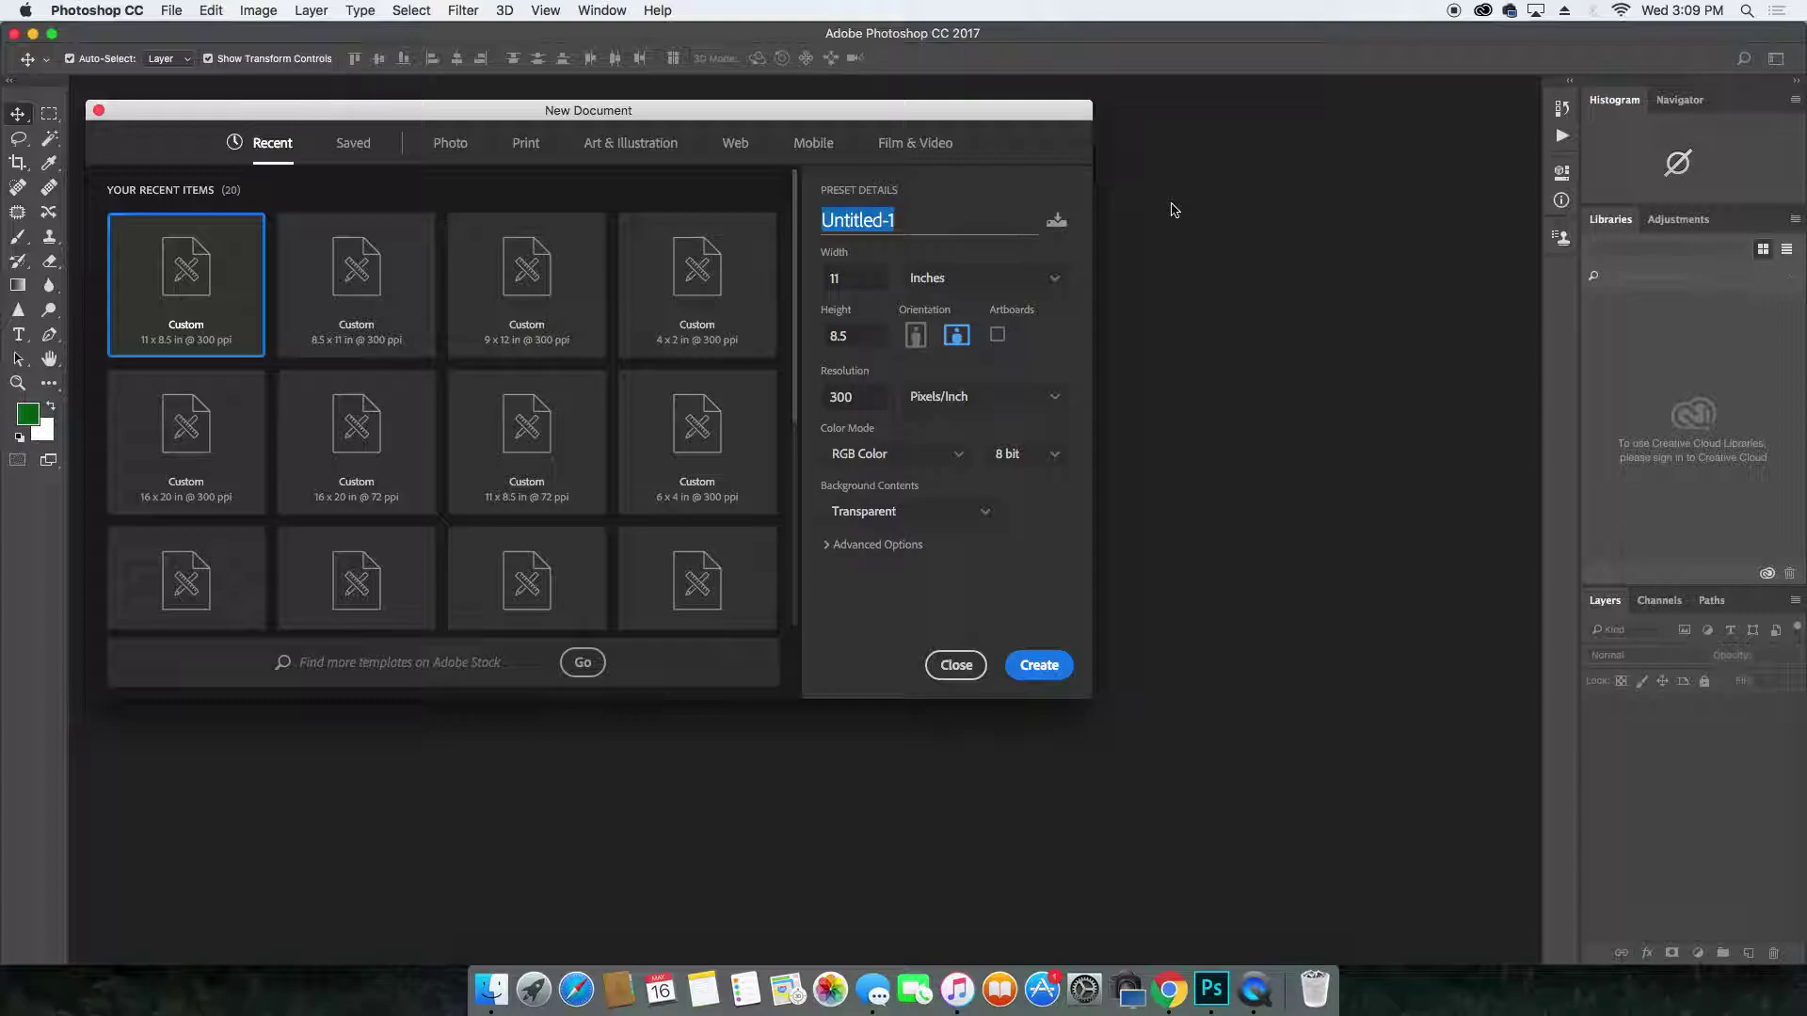
{"action": "type", "text": "R"}
{"action": "key", "text": "BackSpace"}
{"action": "type", "text": "T"}
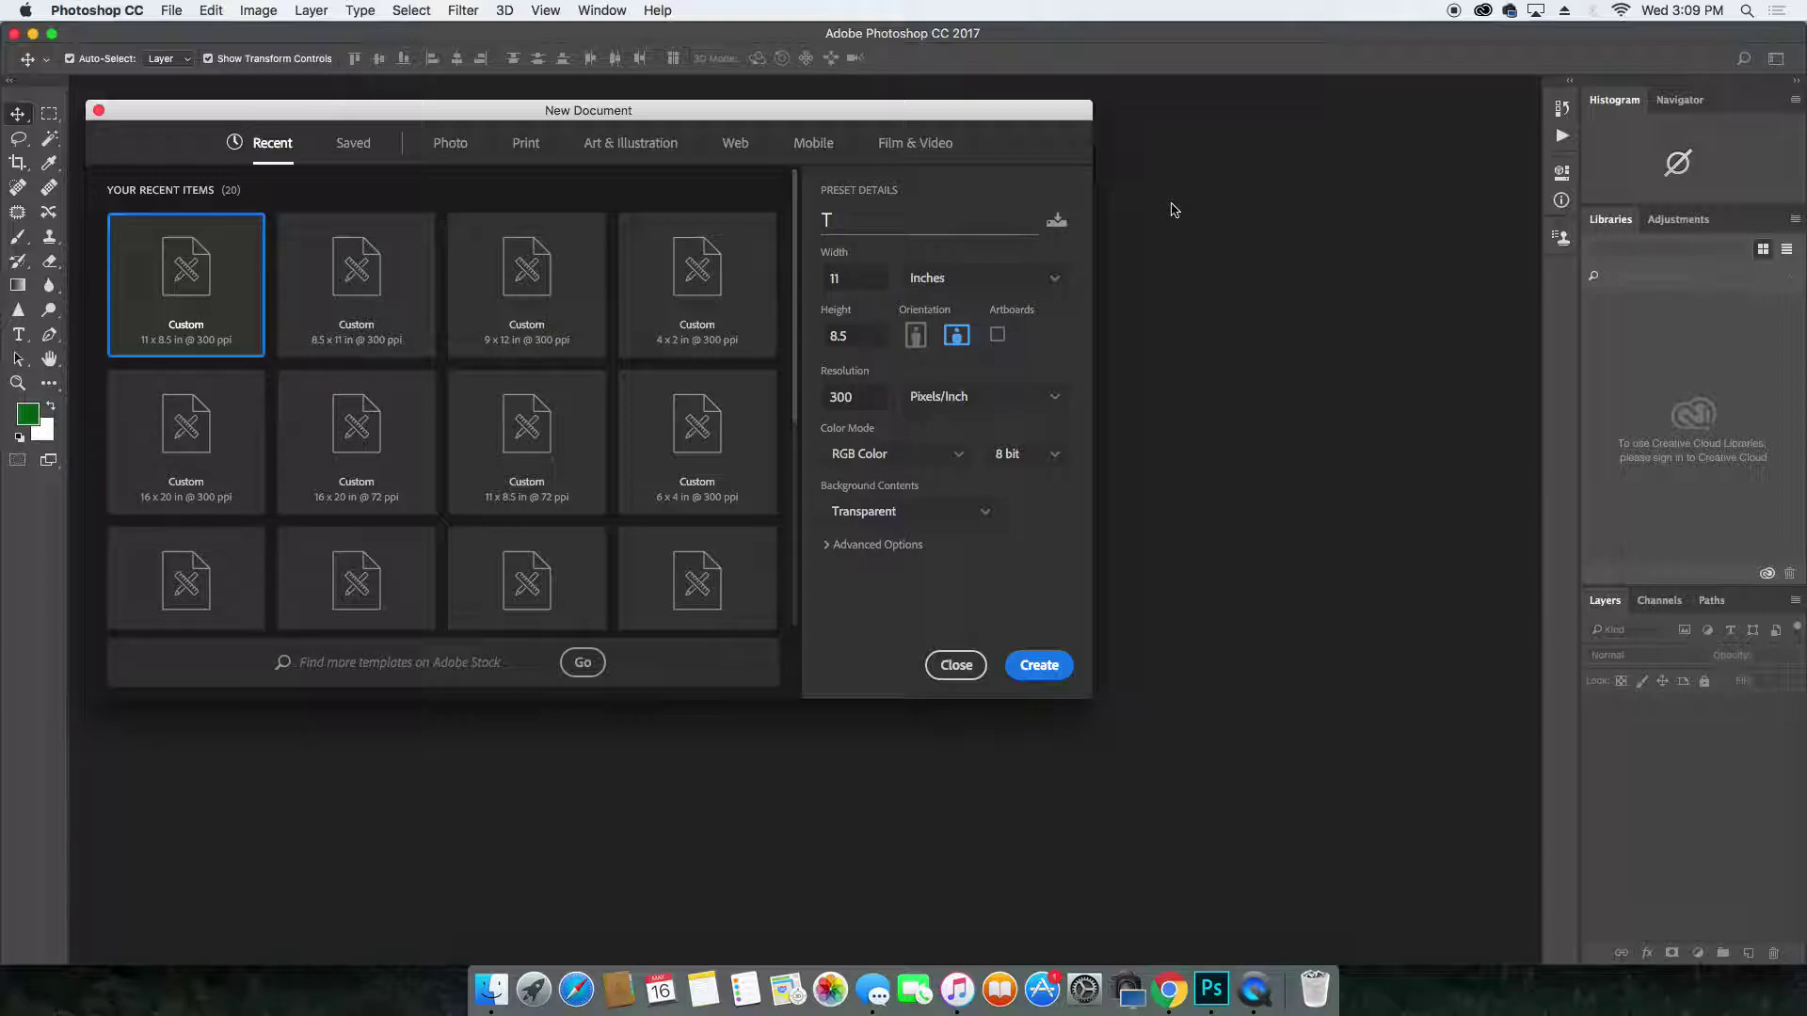
{"action": "type", "text": "emplate"}
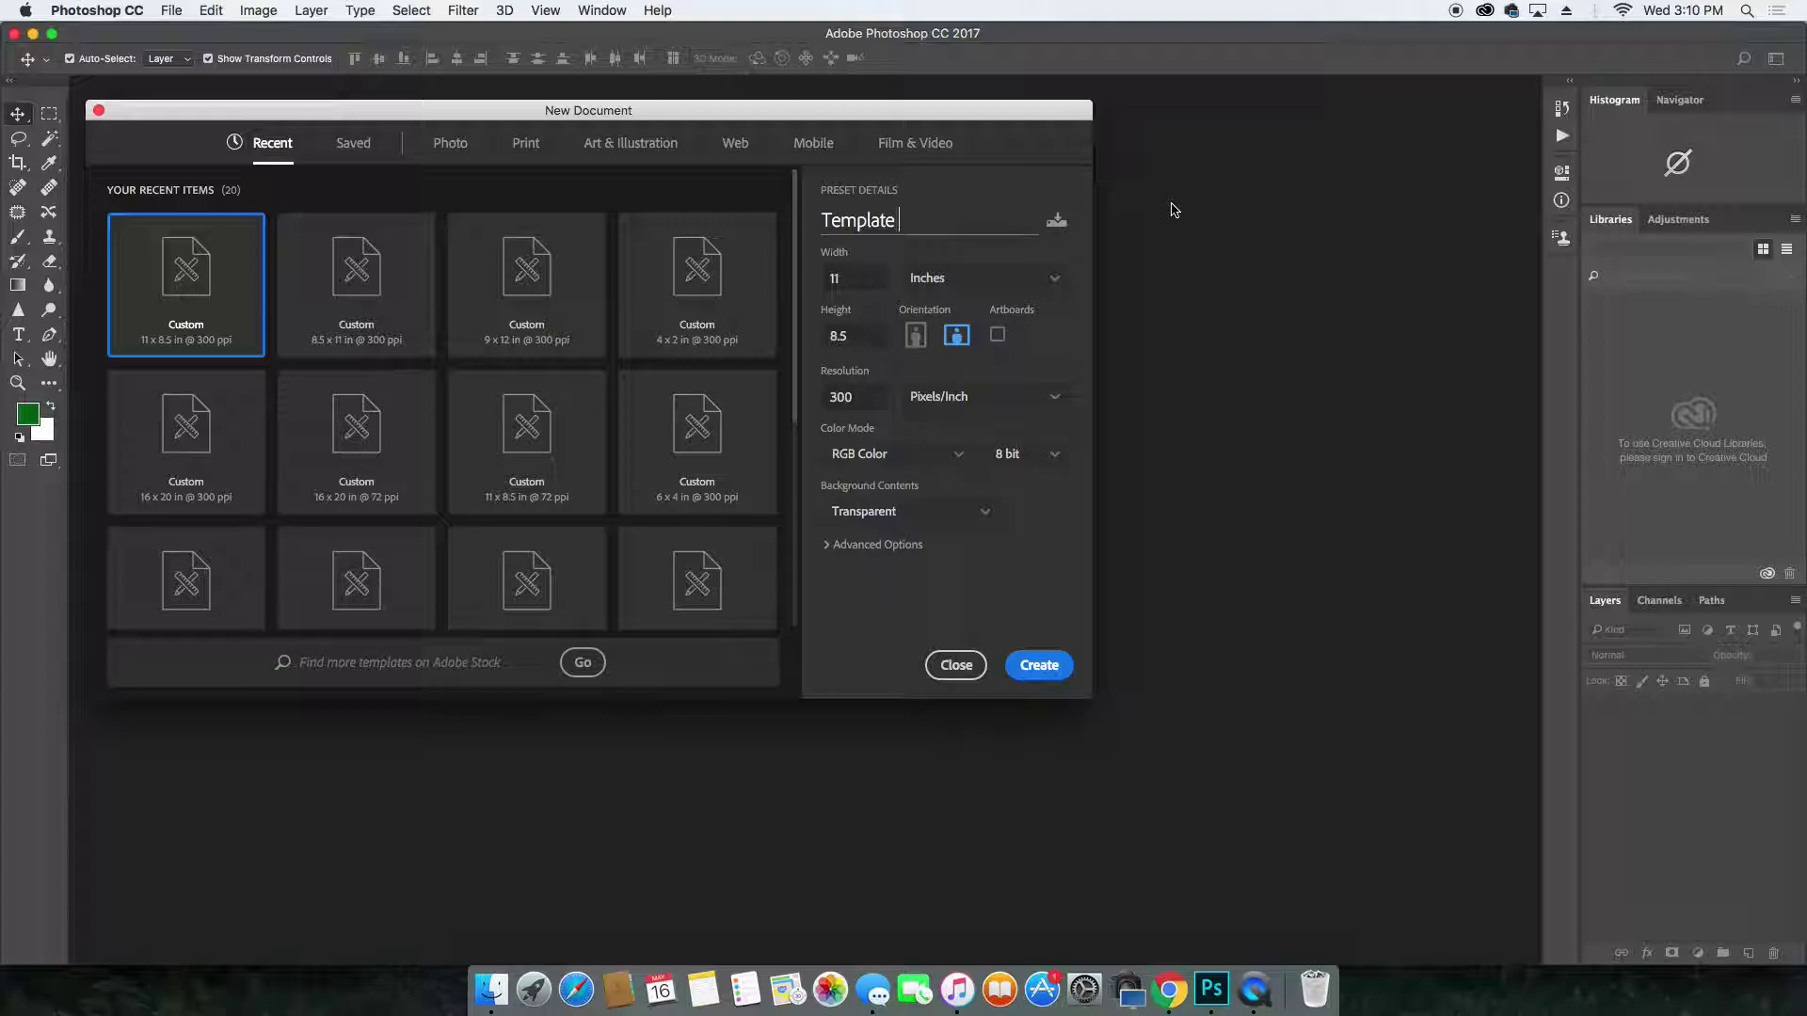
{"action": "type", "text": "JB"}
Keep inches as the unit and transparent background contents, and create the 11 x 8.5 inch, 300 pixels/inch RGB landscape document.
{"action": "left_click", "coordinate": [1055, 280]}
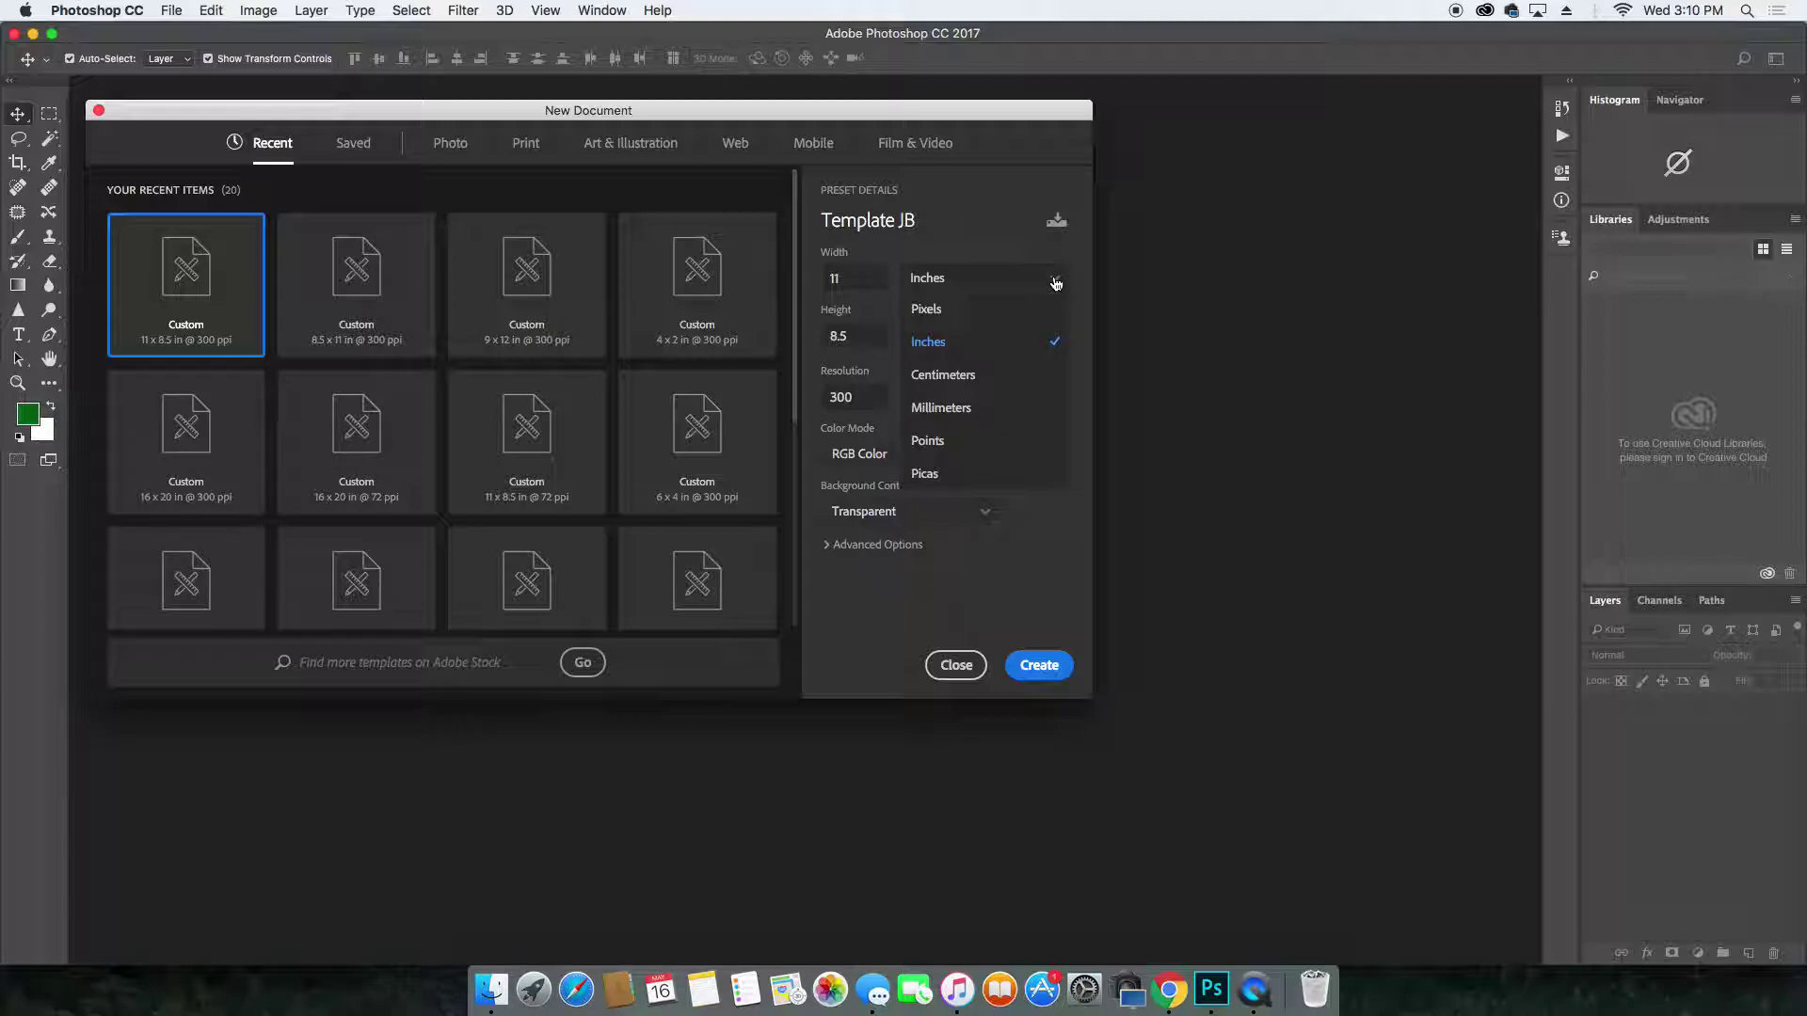
{"action": "left_click", "coordinate": [953, 352]}
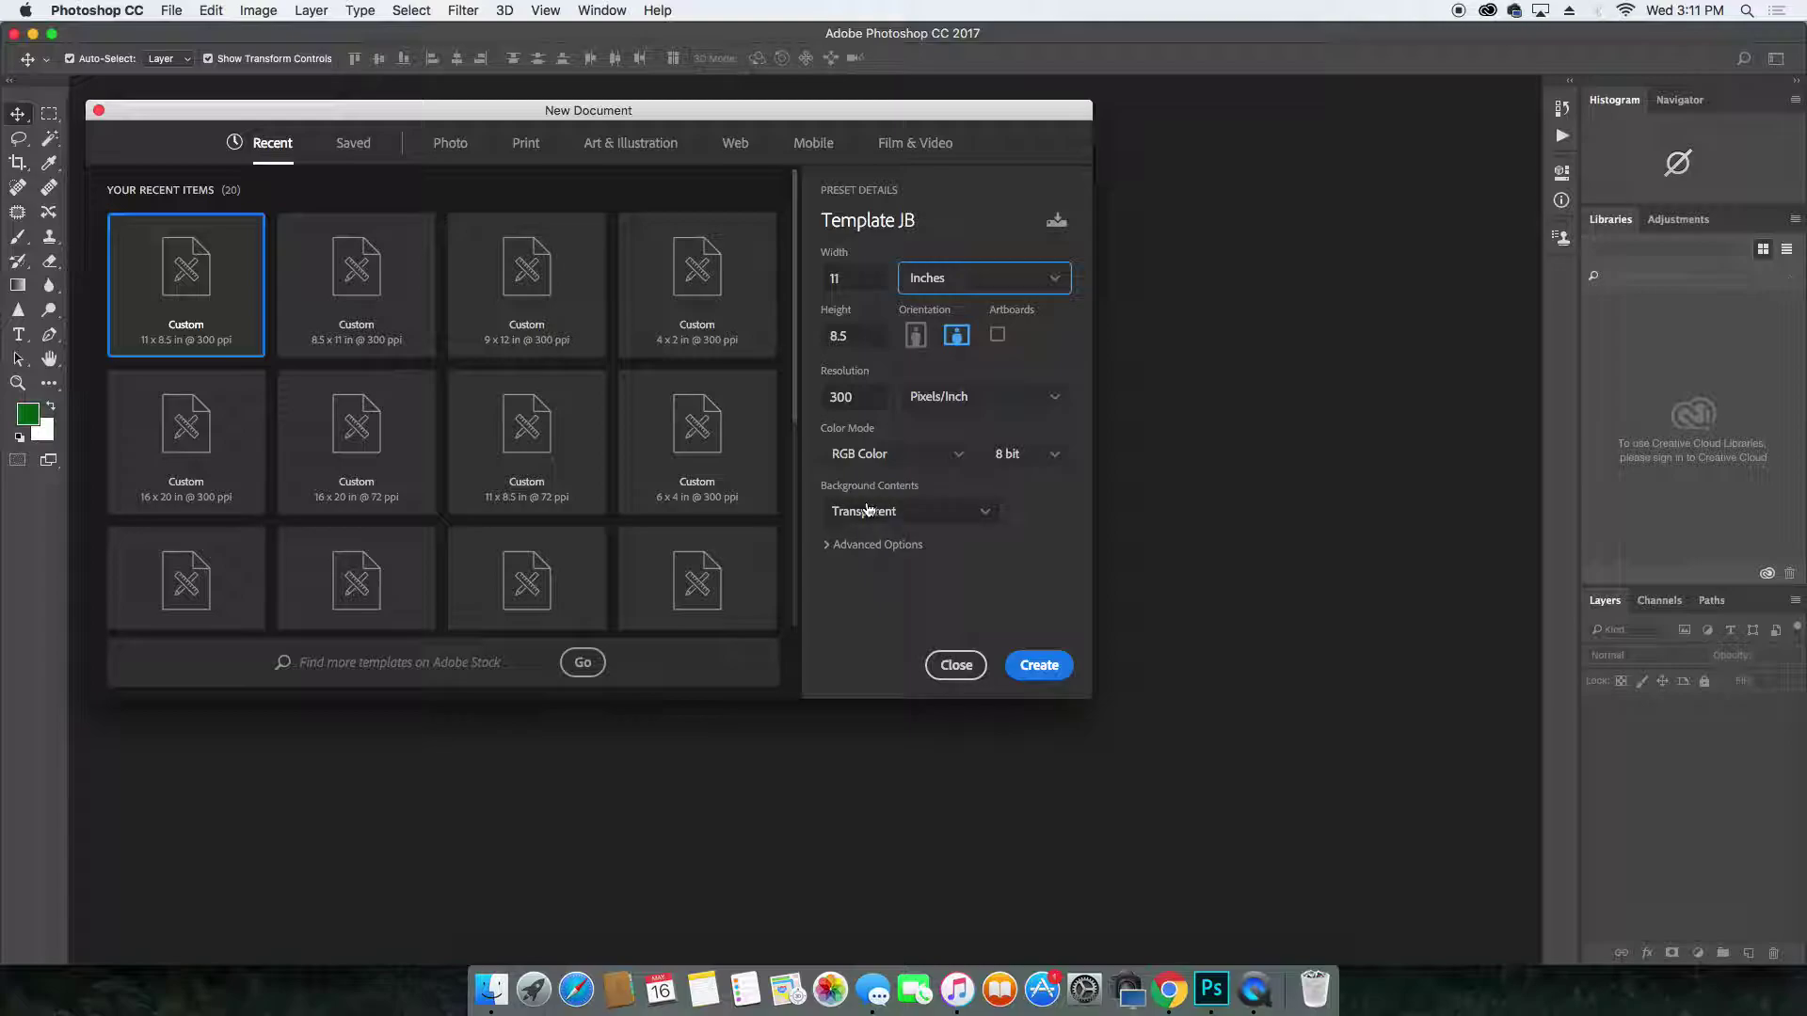
{"action": "left_click", "coordinate": [987, 517]}
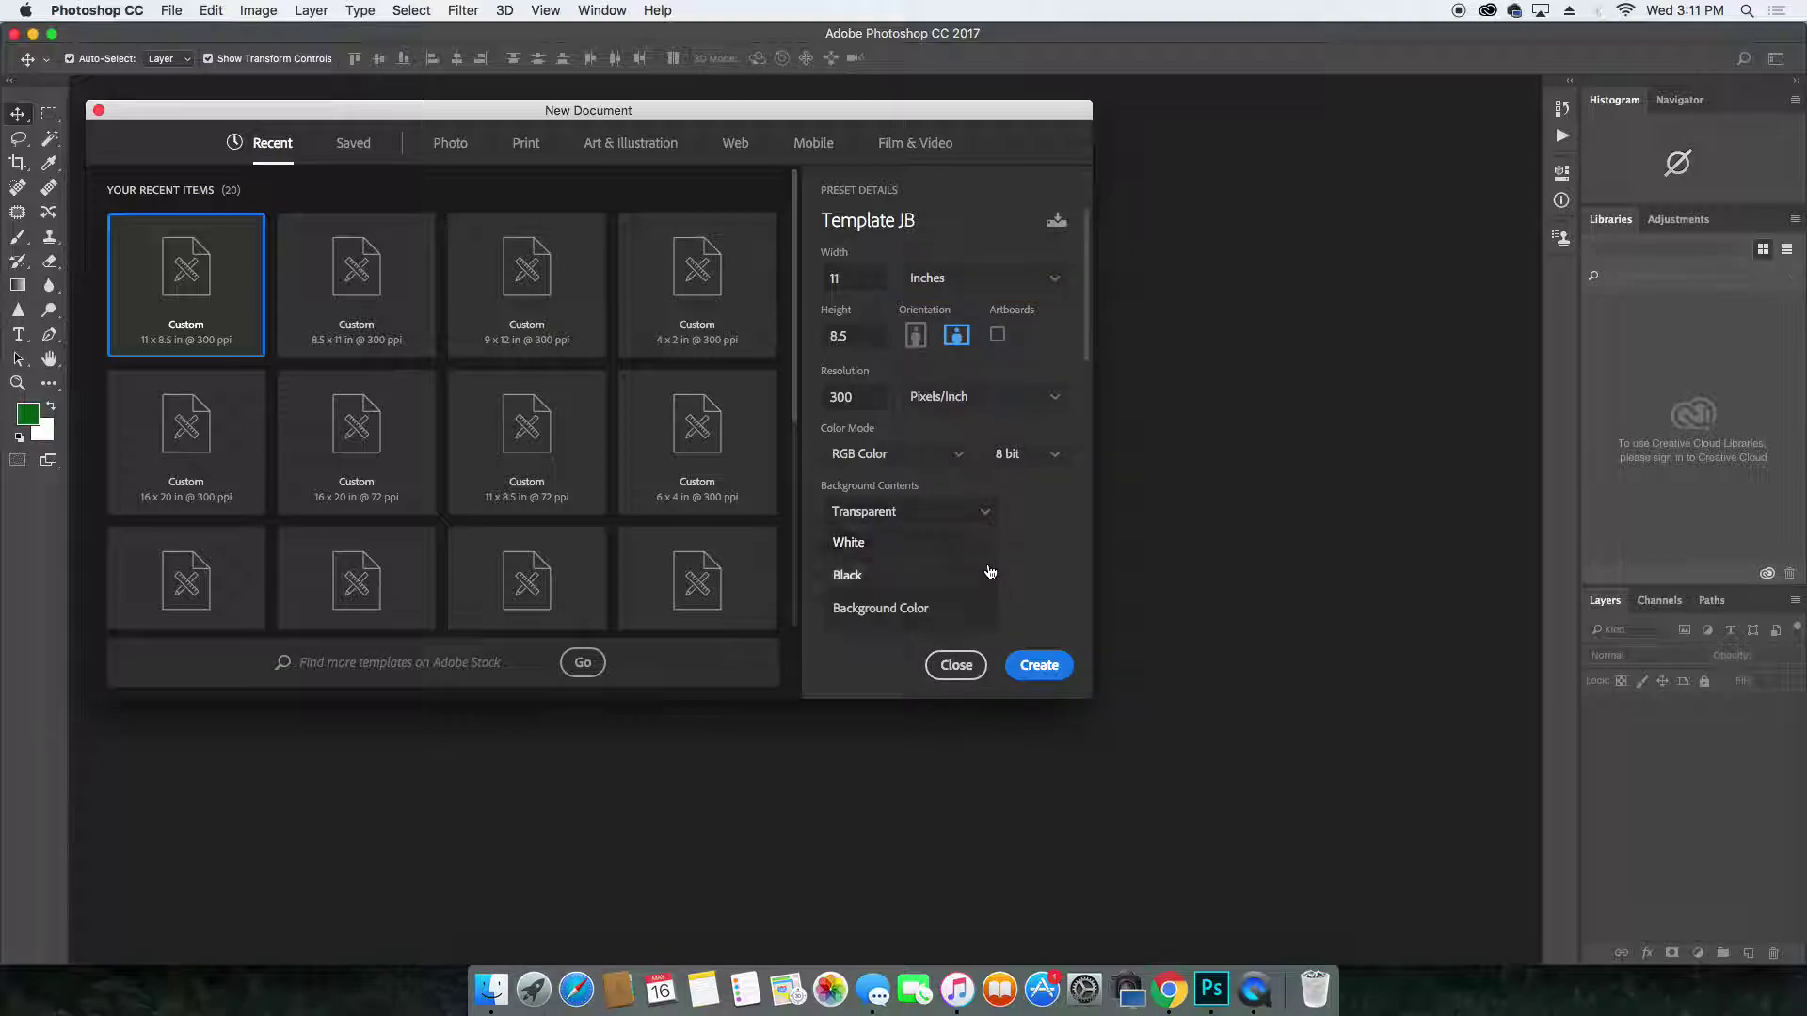
{"action": "scroll", "coordinate": [981, 588], "scroll_direction": "down", "scroll_amount": 1}
{"action": "scroll", "coordinate": [982, 589], "scroll_direction": "down", "scroll_amount": 3}
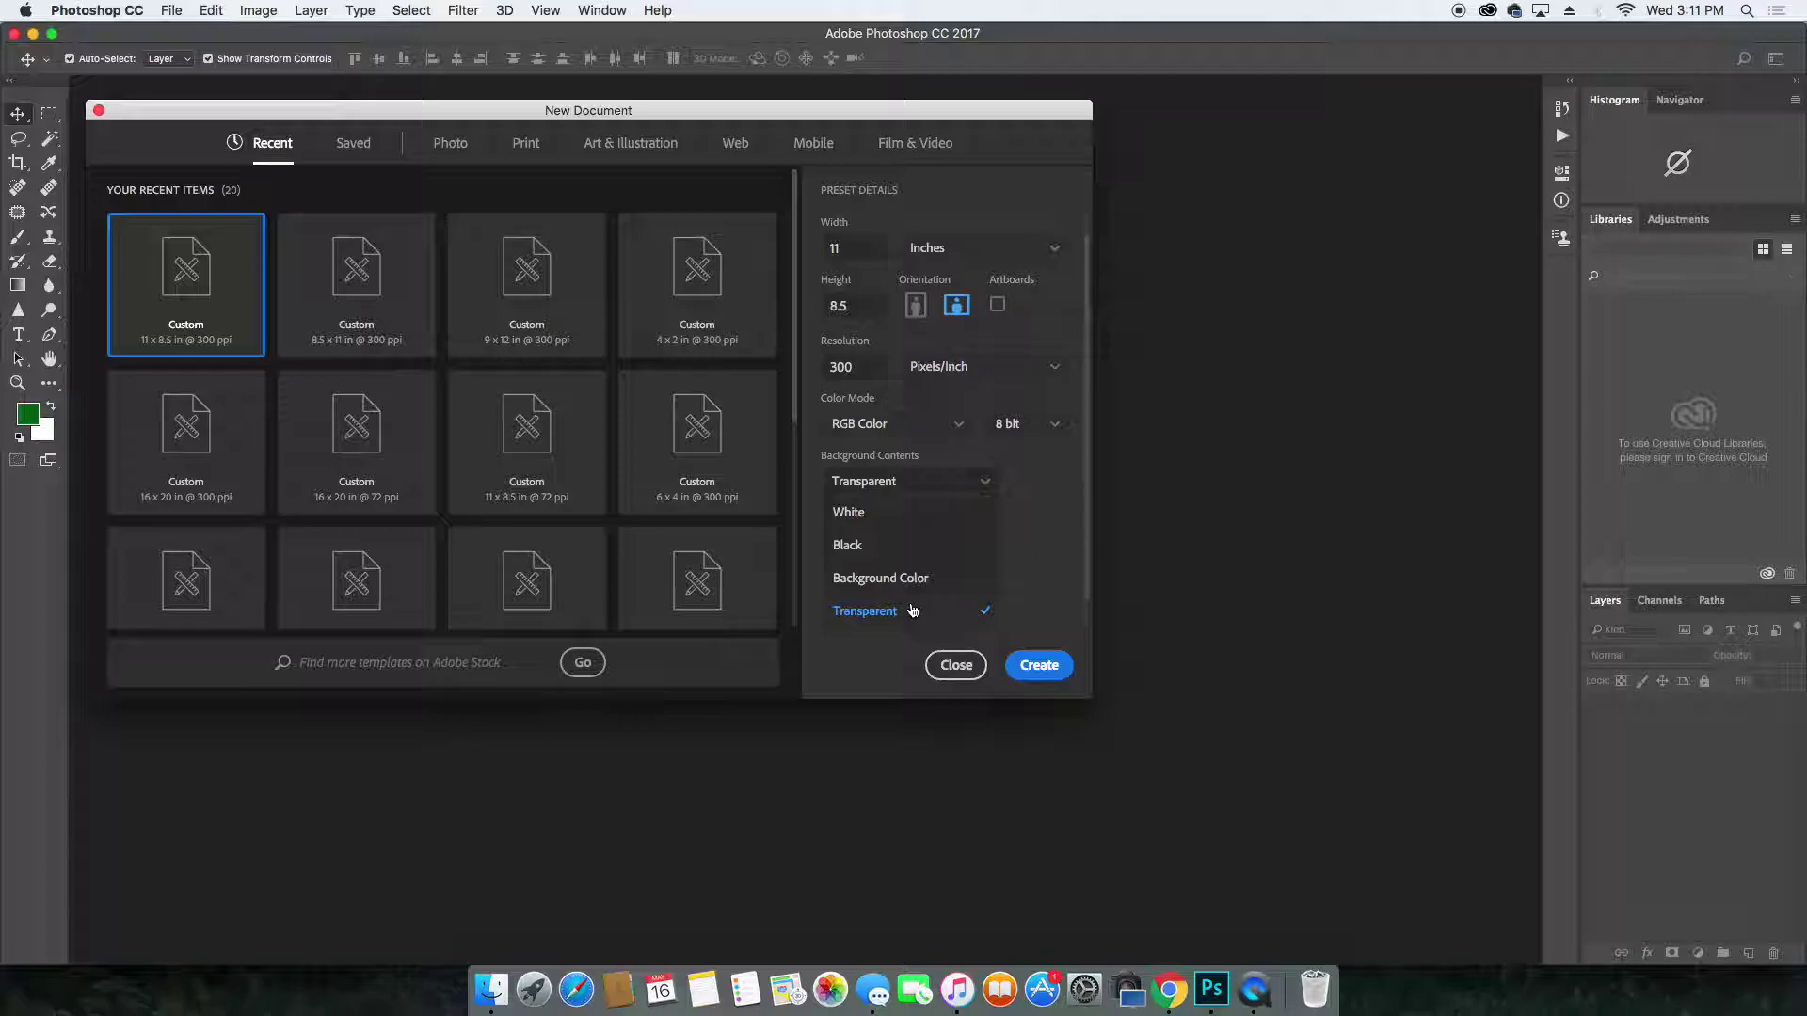
{"action": "left_click", "coordinate": [1034, 672]}
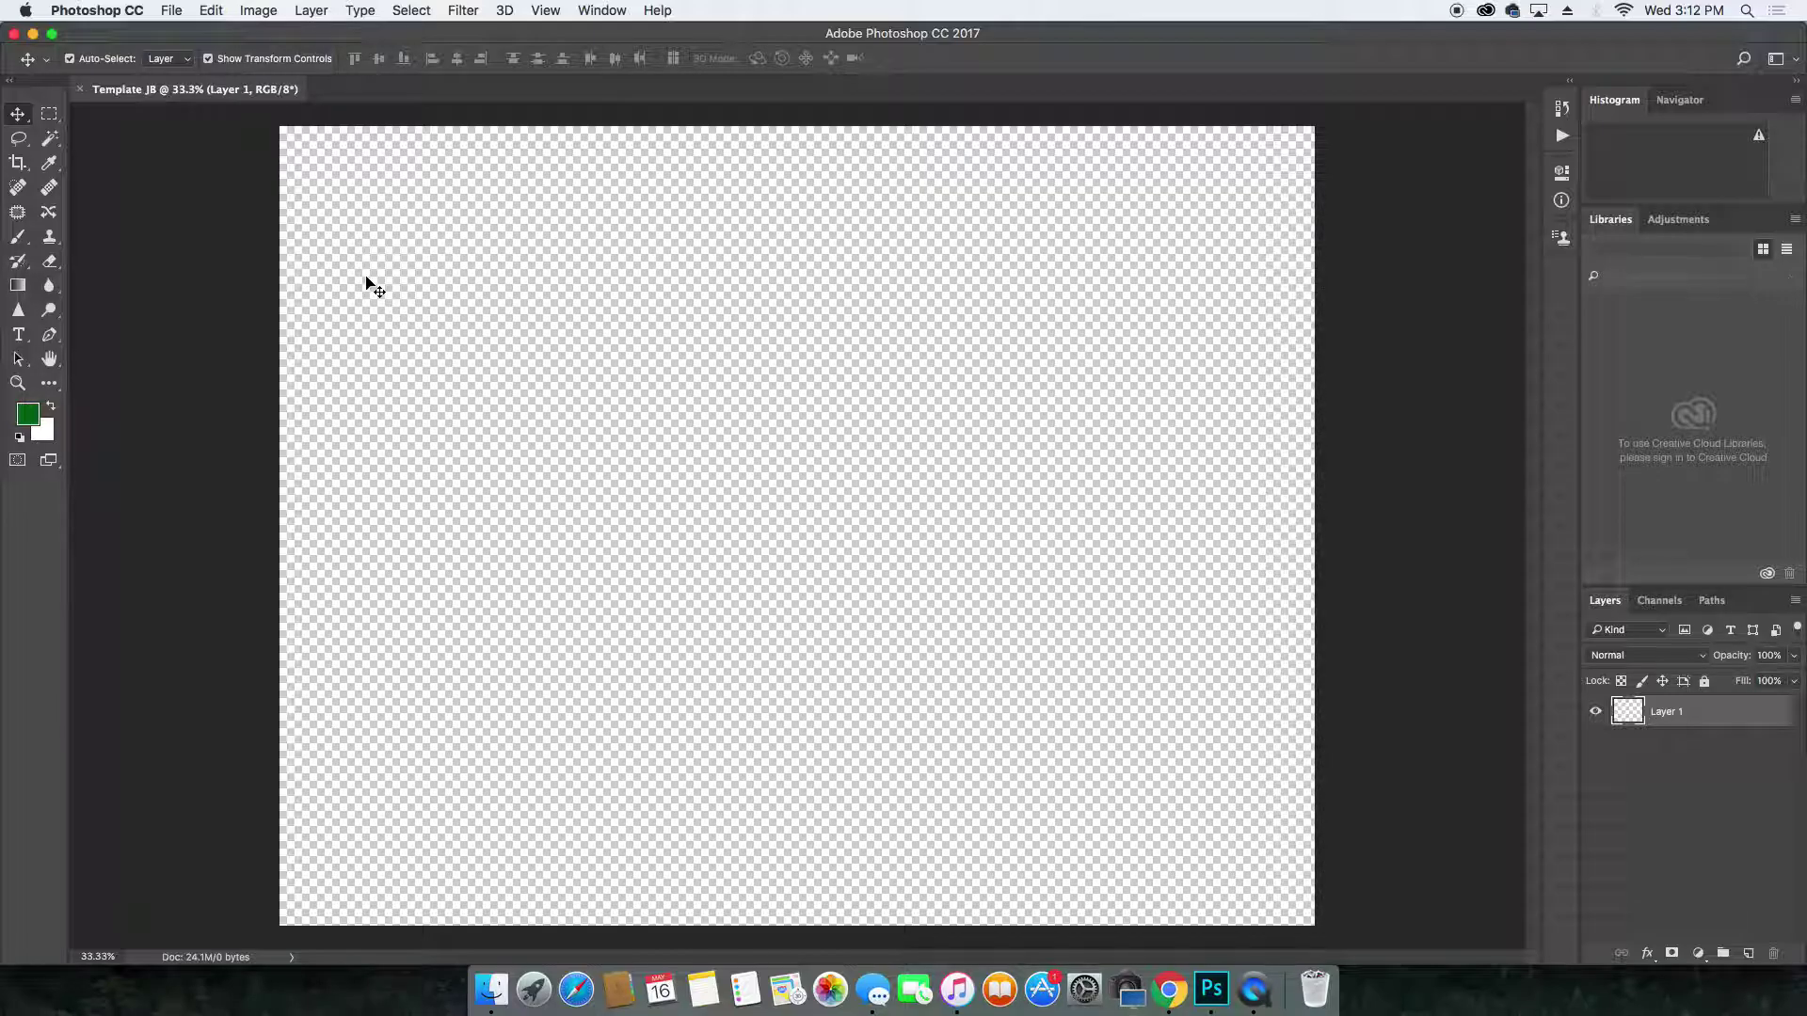
Open the picture of the woman in the pink dress, Screen Shot 2018-05-11 at 1.37.38 PM.png, from the Desktop folder.
{"action": "left_click", "coordinate": [169, 12]}
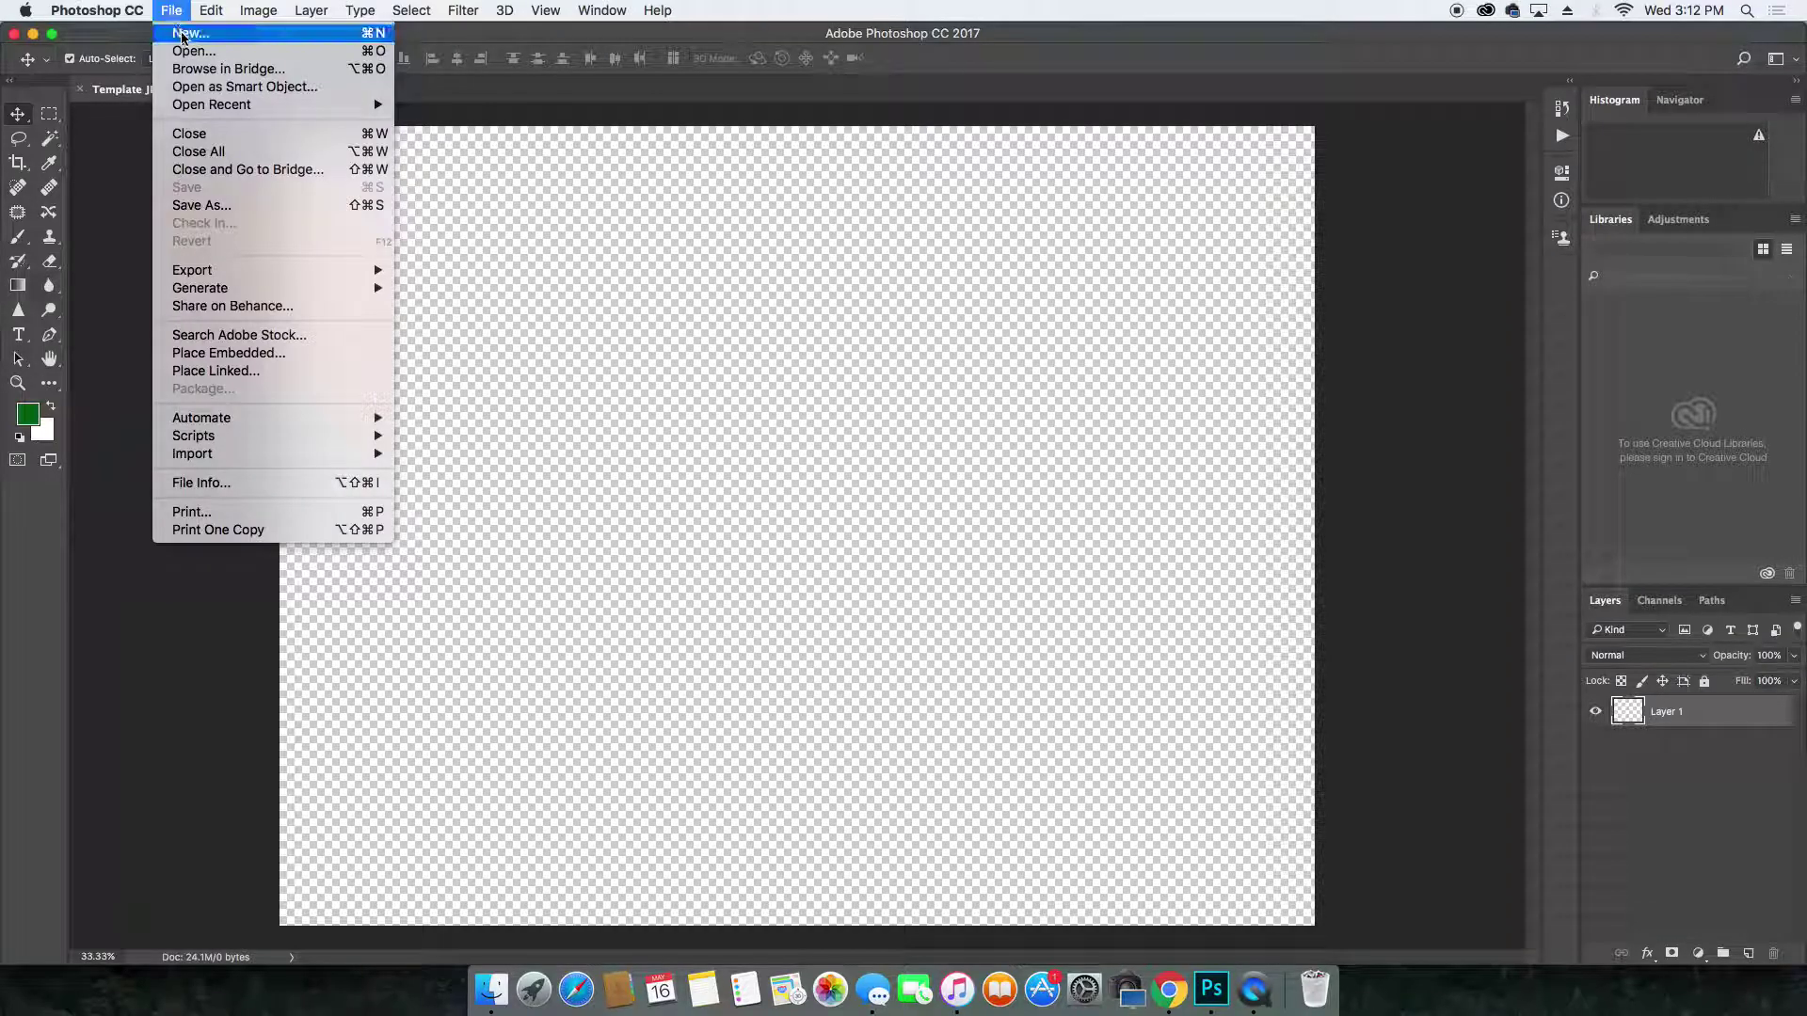
{"action": "left_click", "coordinate": [195, 52]}
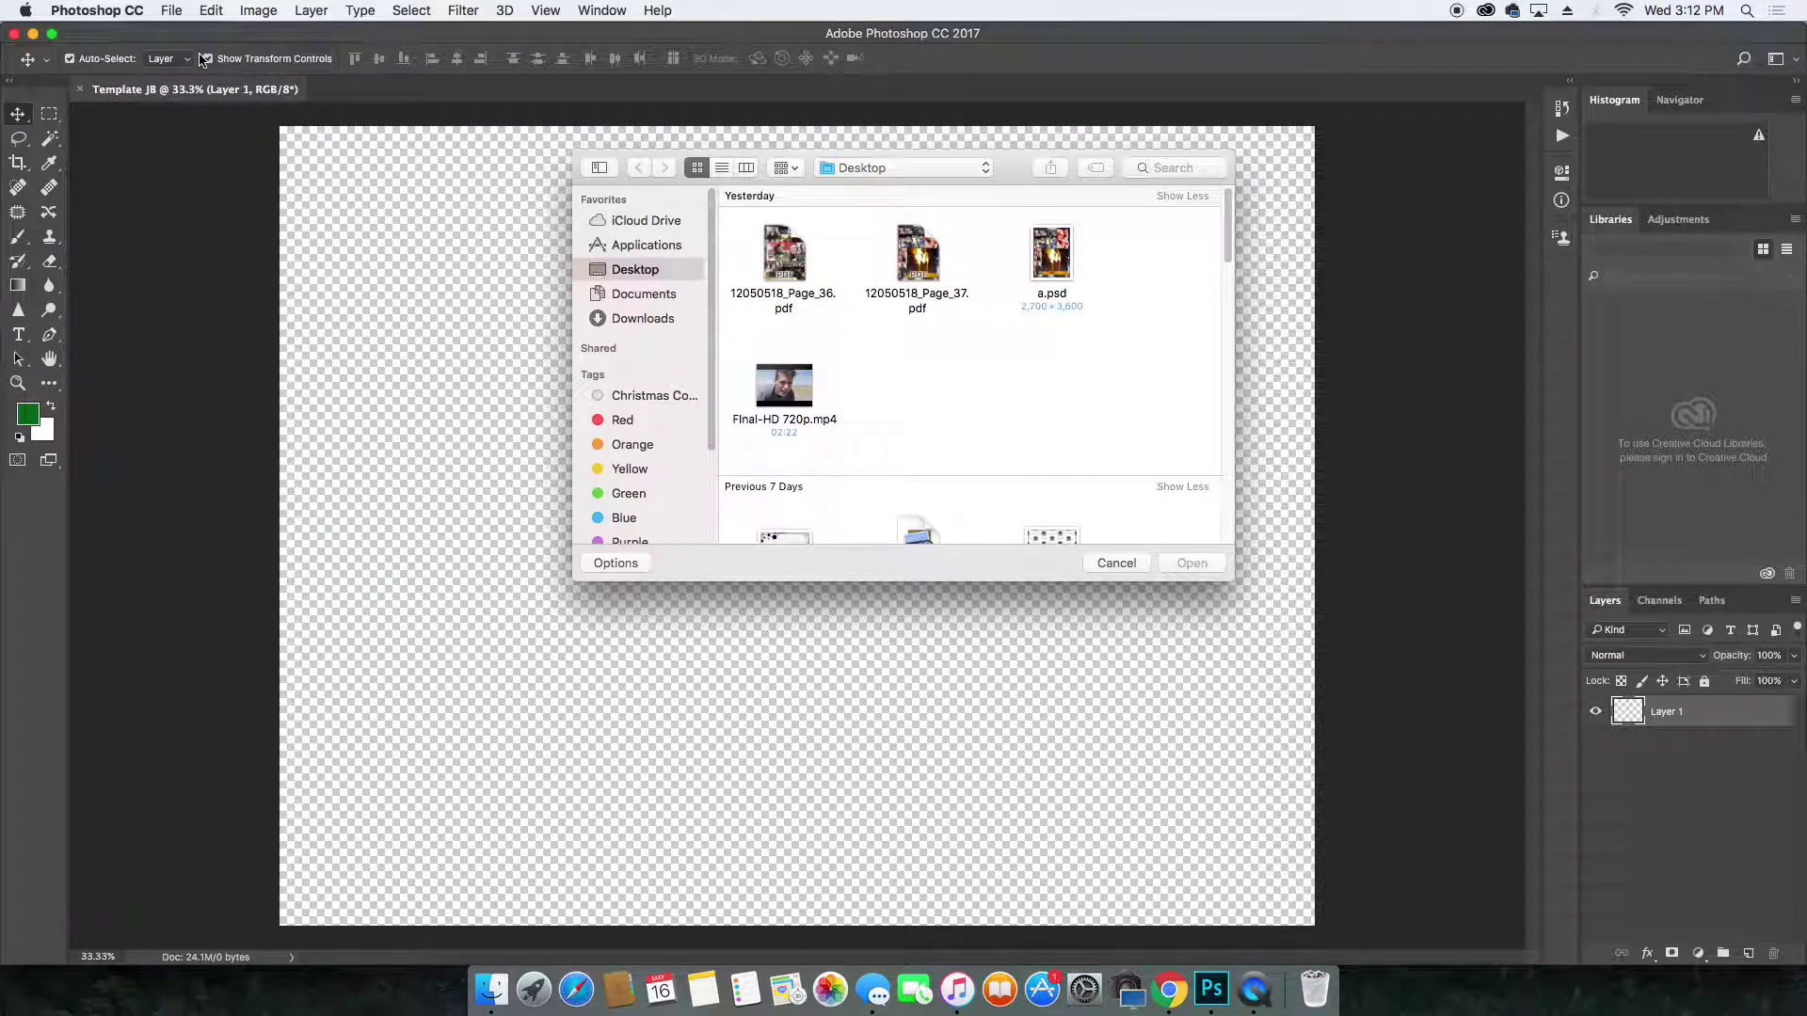
{"action": "scroll", "coordinate": [932, 433], "scroll_direction": "down", "scroll_amount": 5}
{"action": "scroll", "coordinate": [932, 432], "scroll_direction": "down", "scroll_amount": 4}
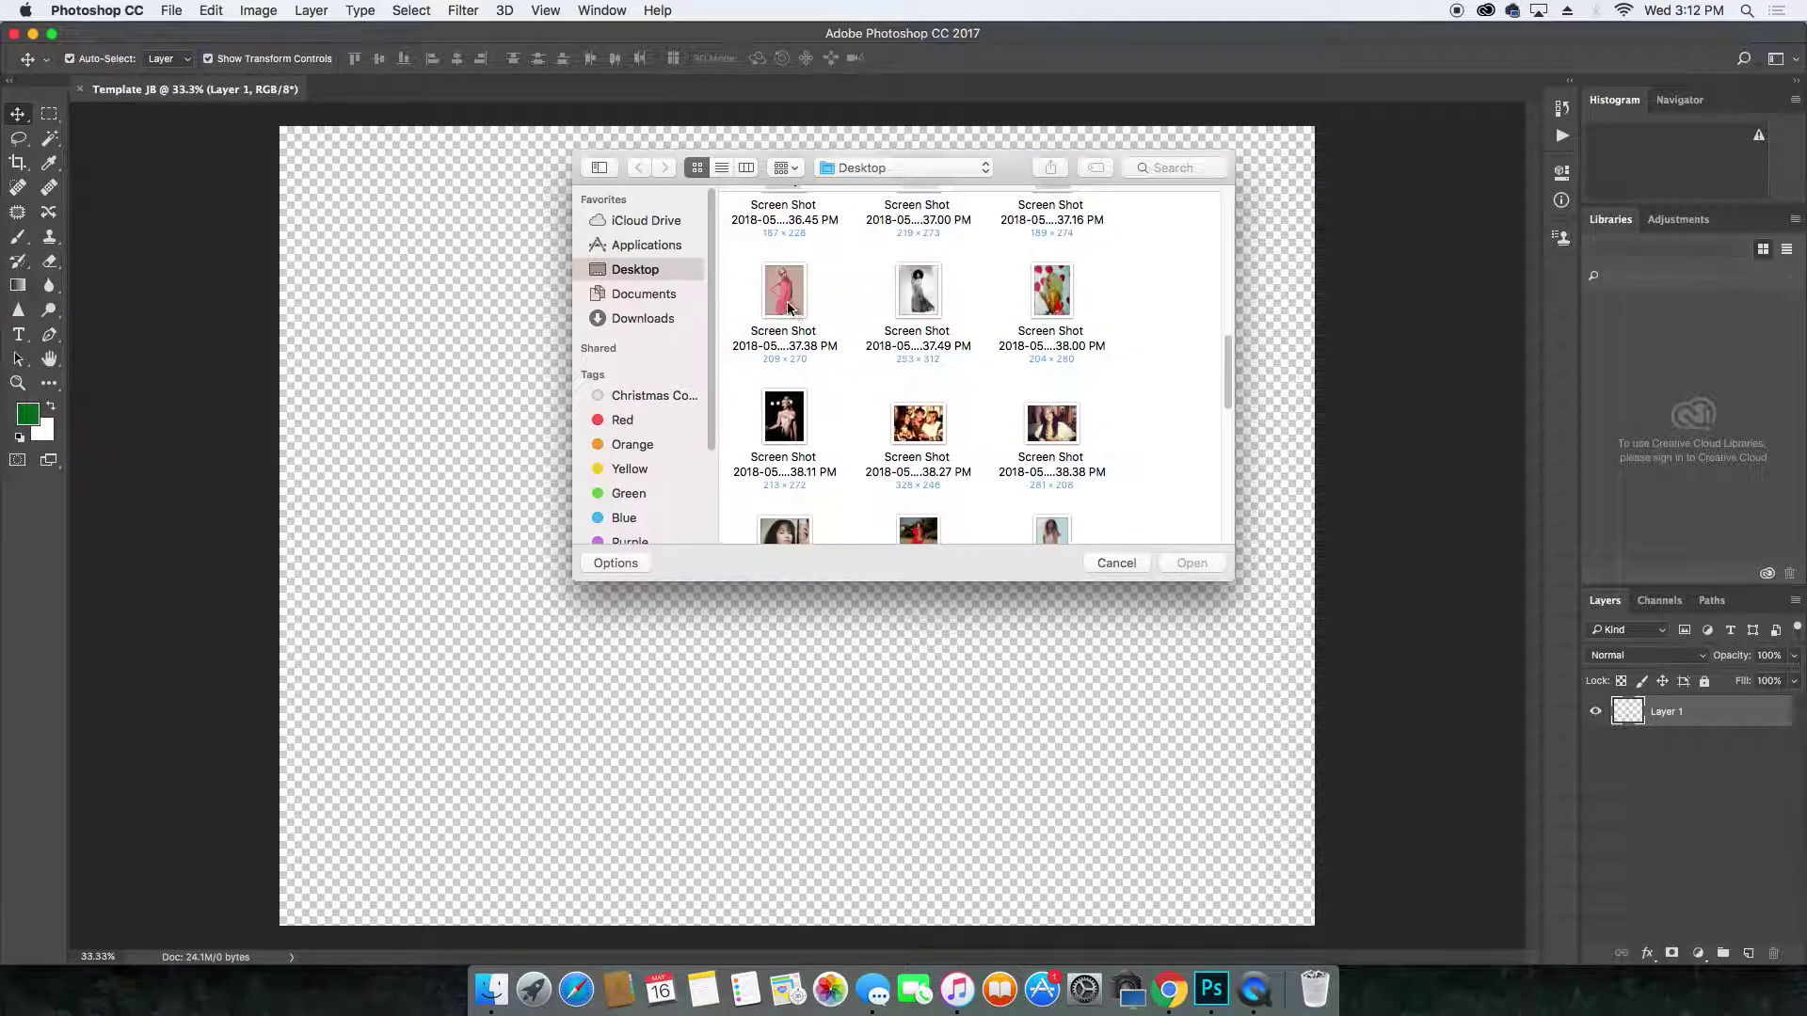
{"action": "left_click", "coordinate": [788, 301]}
{"action": "left_click", "coordinate": [1192, 563]}
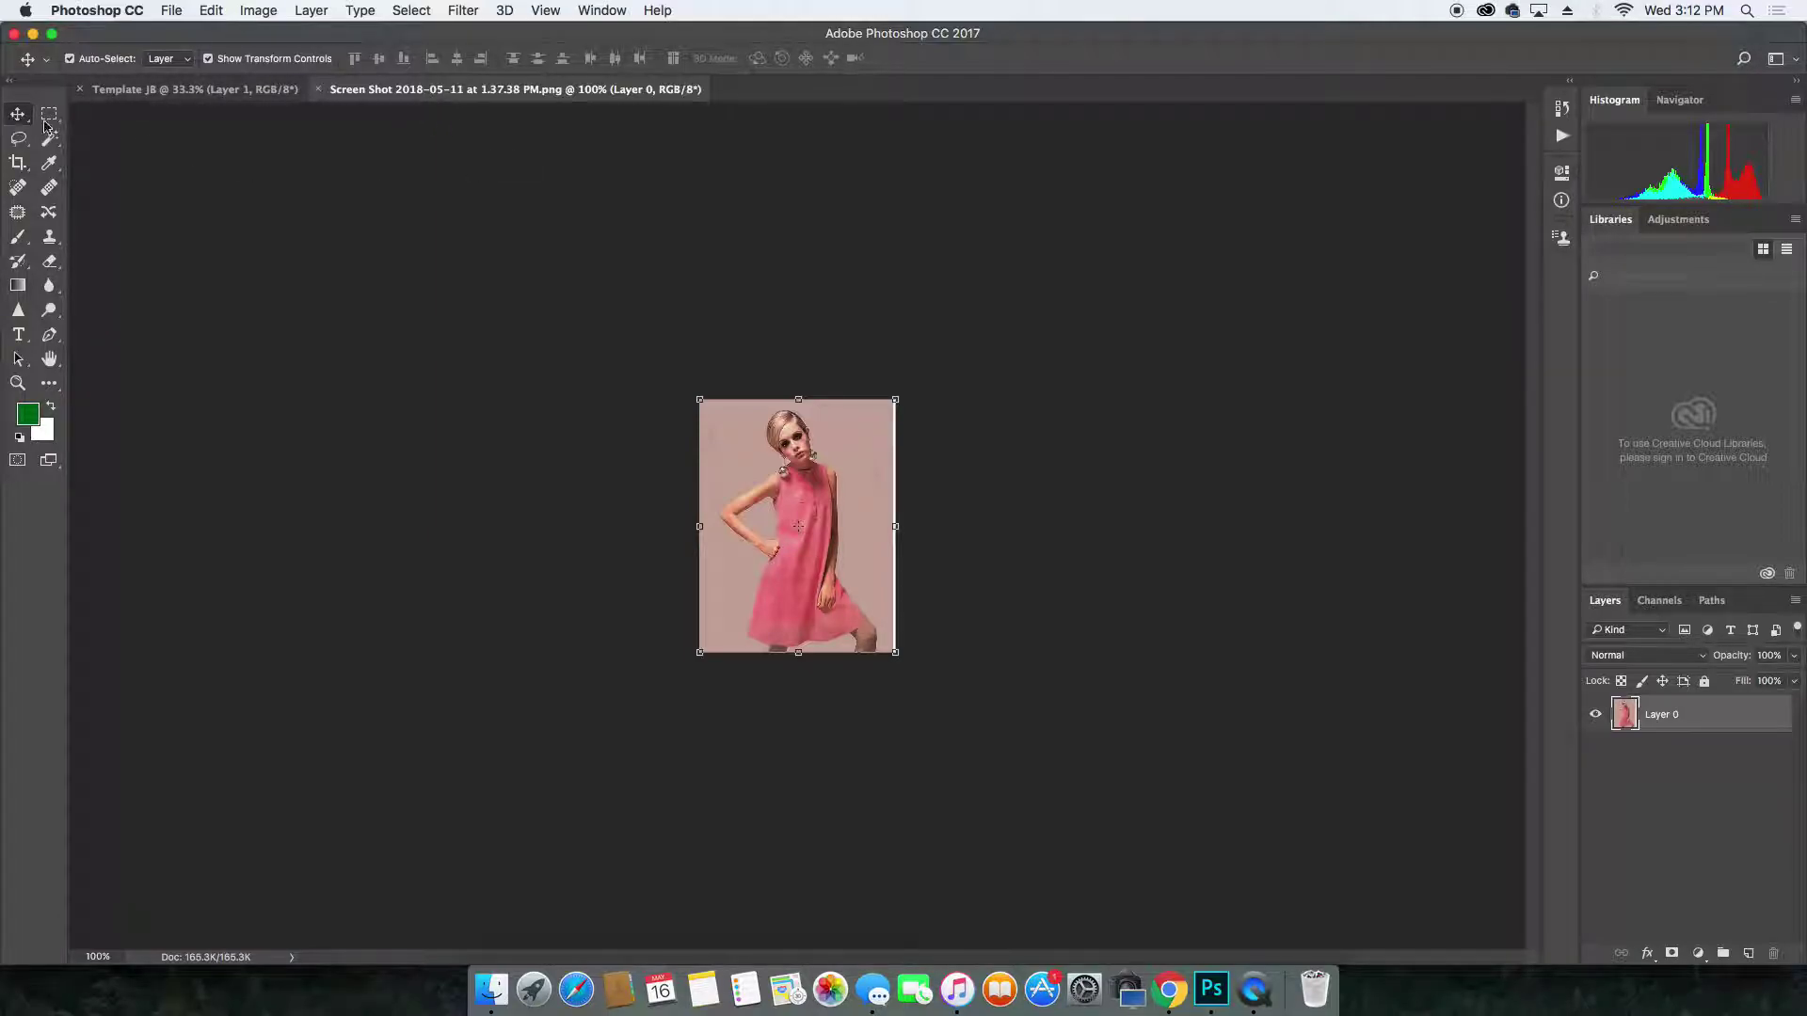
Bring the pink-dress picture into the Template JB document and place it near the left edge of the page, above mid-height.
{"action": "left_click_drag", "start_coordinate": [836, 534], "coordinate": [201, 91]}
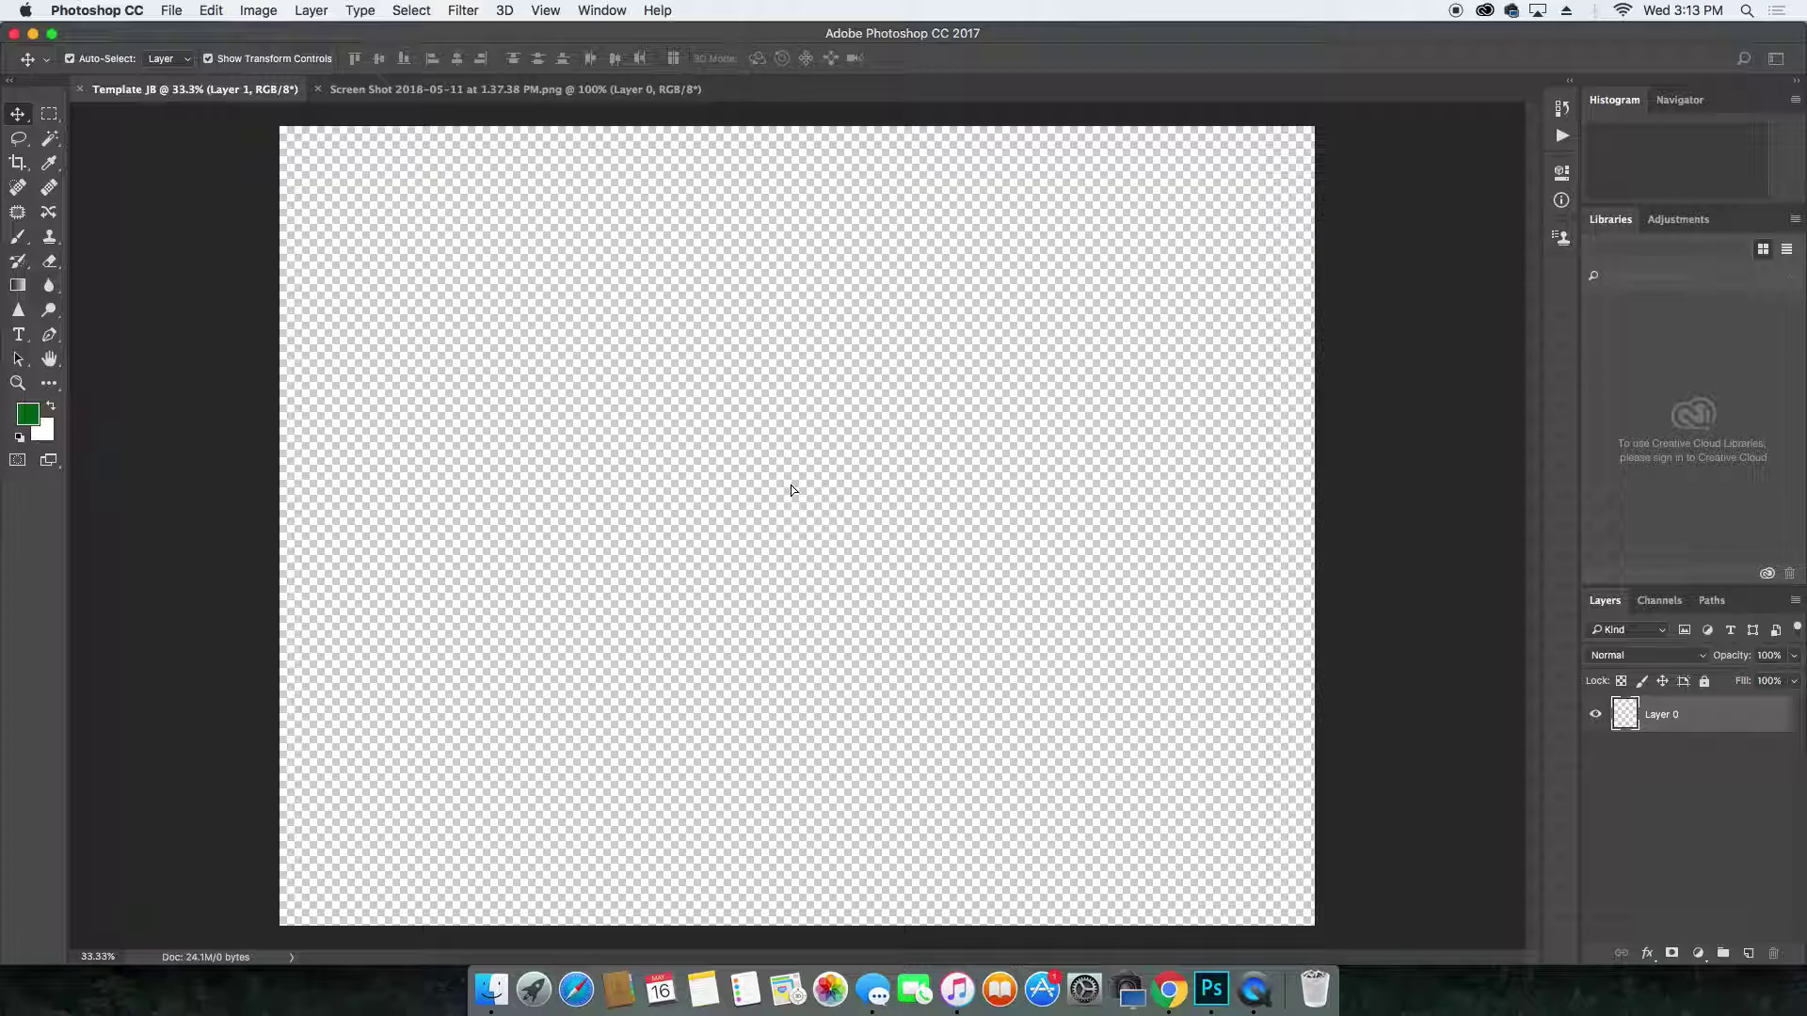
{"action": "key", "text": "super+v"}
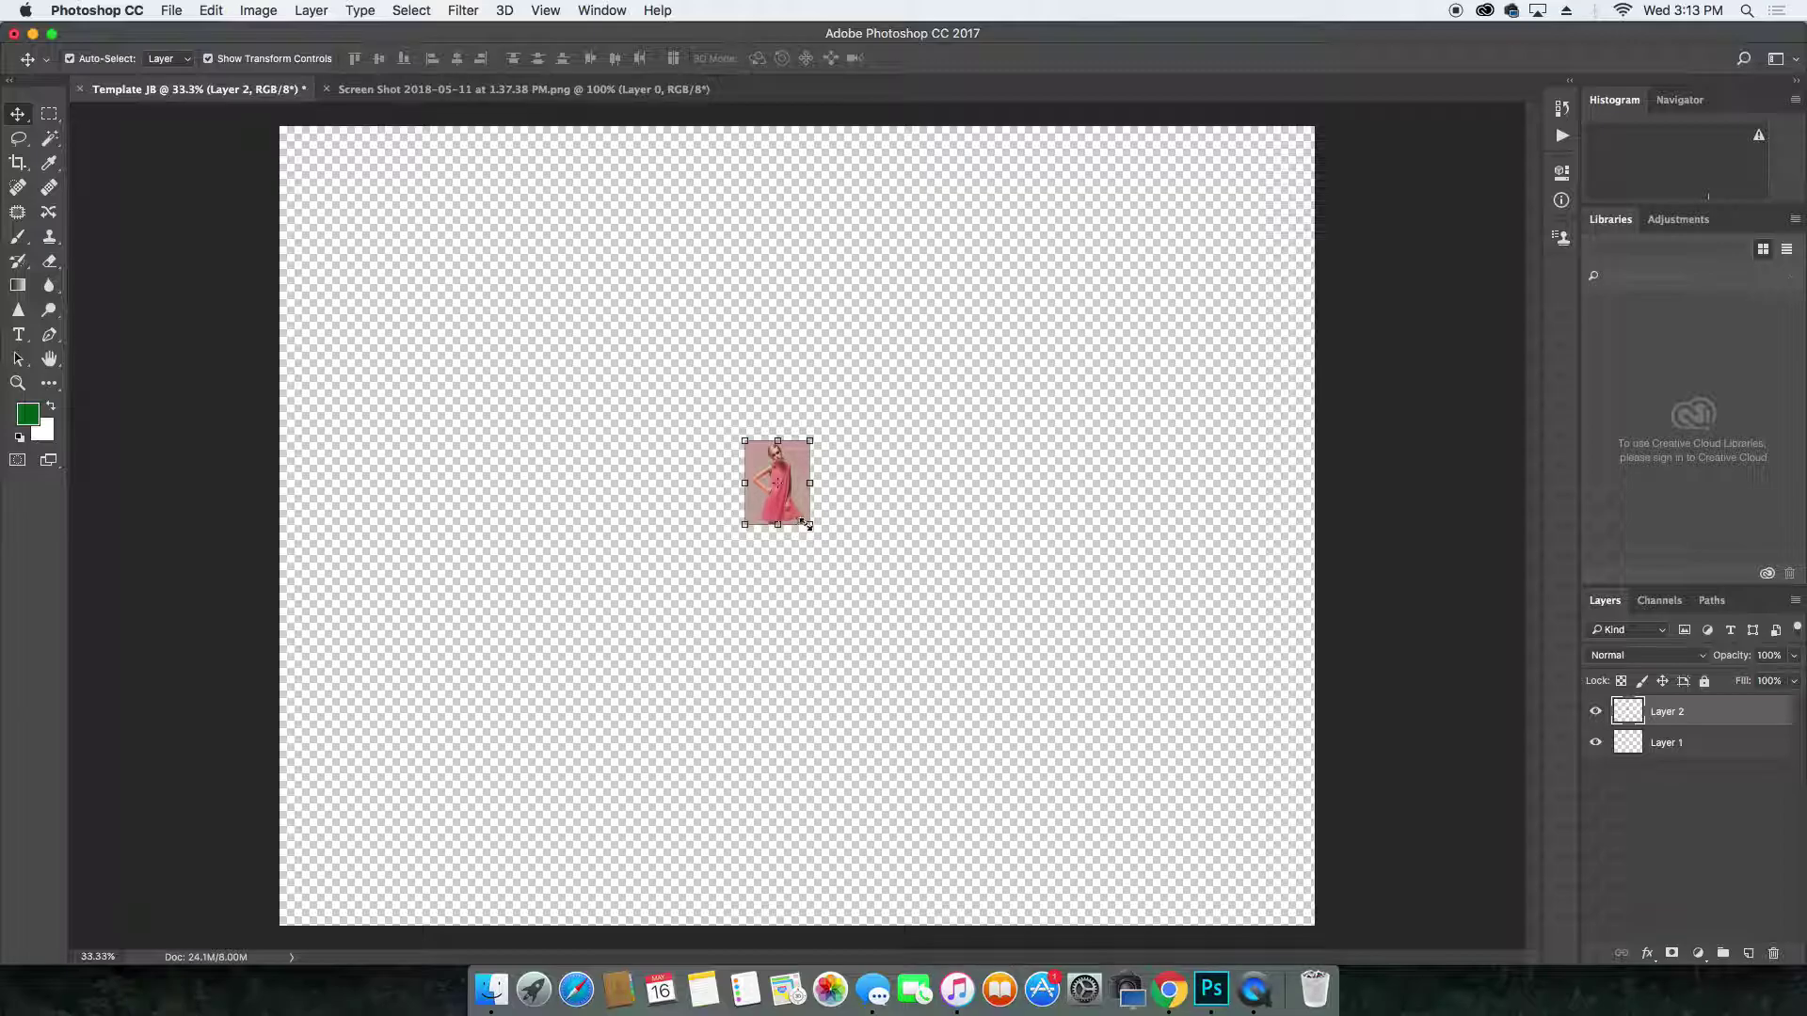
{"action": "left_click_drag", "start_coordinate": [809, 524], "coordinate": [1095, 799]}
{"action": "key", "text": "Escape"}
{"action": "left_click_drag", "start_coordinate": [788, 502], "coordinate": [398, 416]}
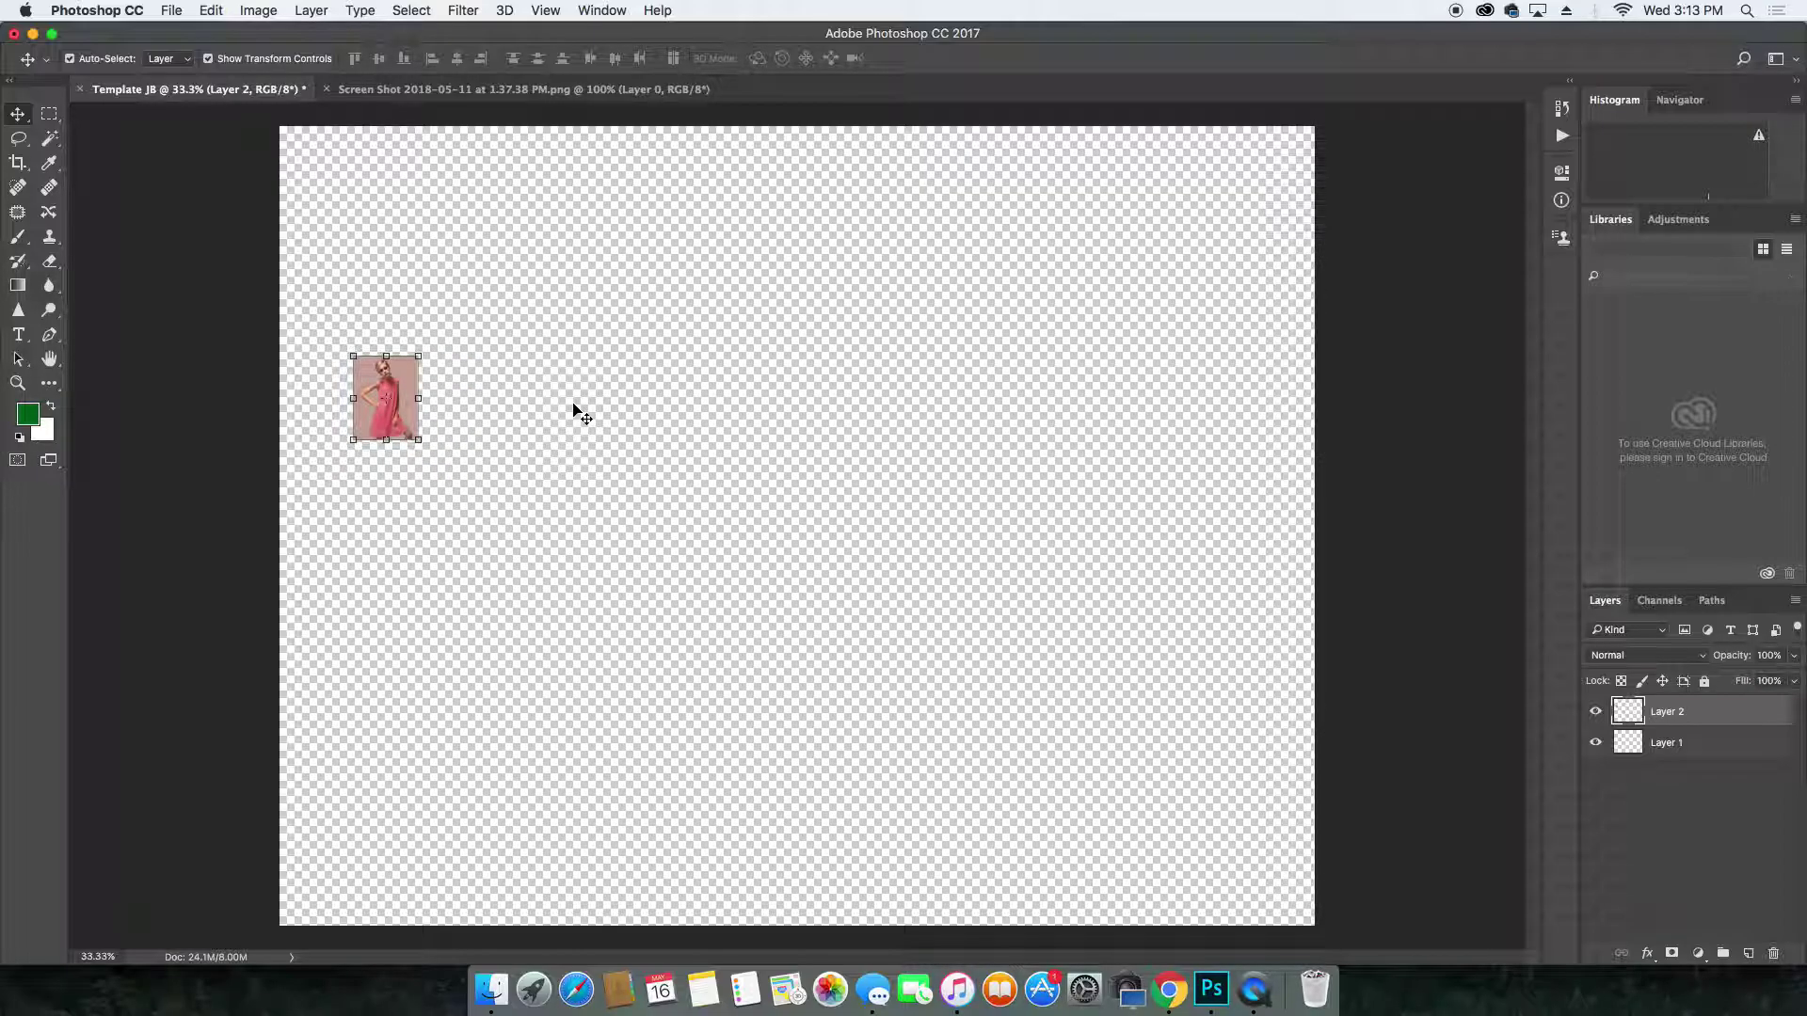
Switch to Gmail in Chrome, search for mail from Minotaur Tribune, and open the email containing the gallery show review.
{"action": "left_click", "coordinate": [17, 337]}
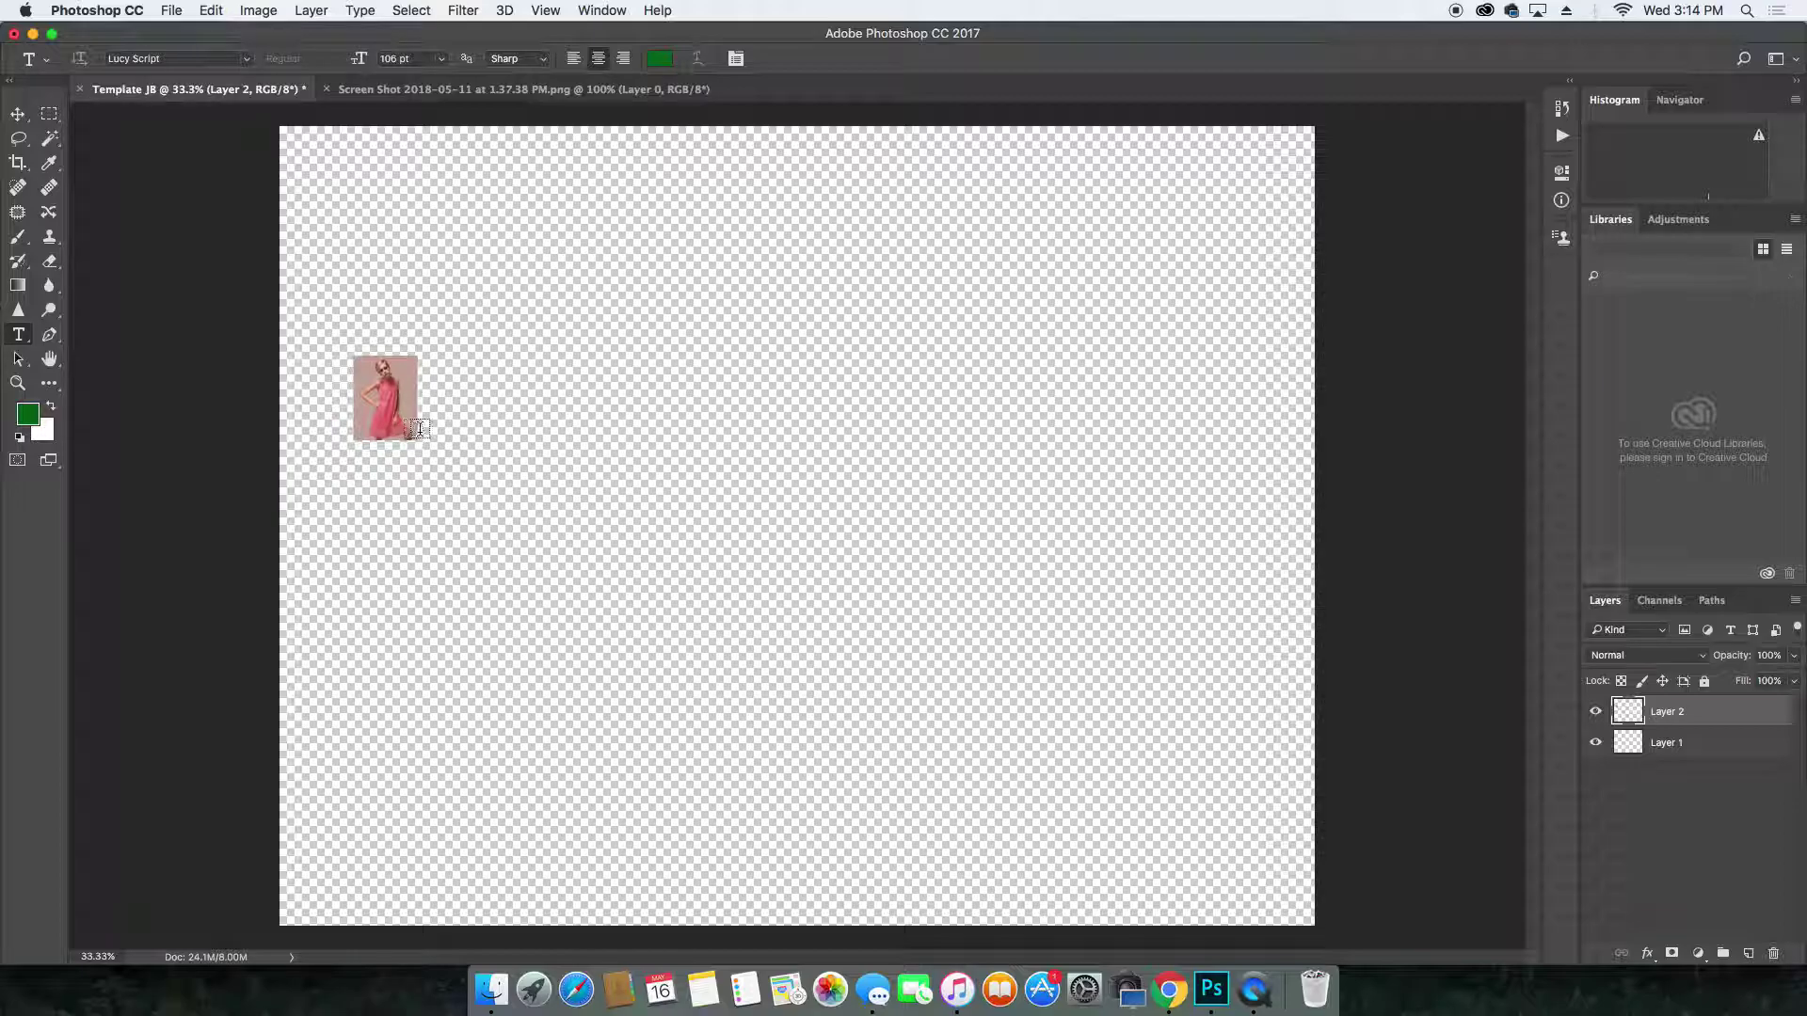
{"action": "left_click", "coordinate": [1169, 990]}
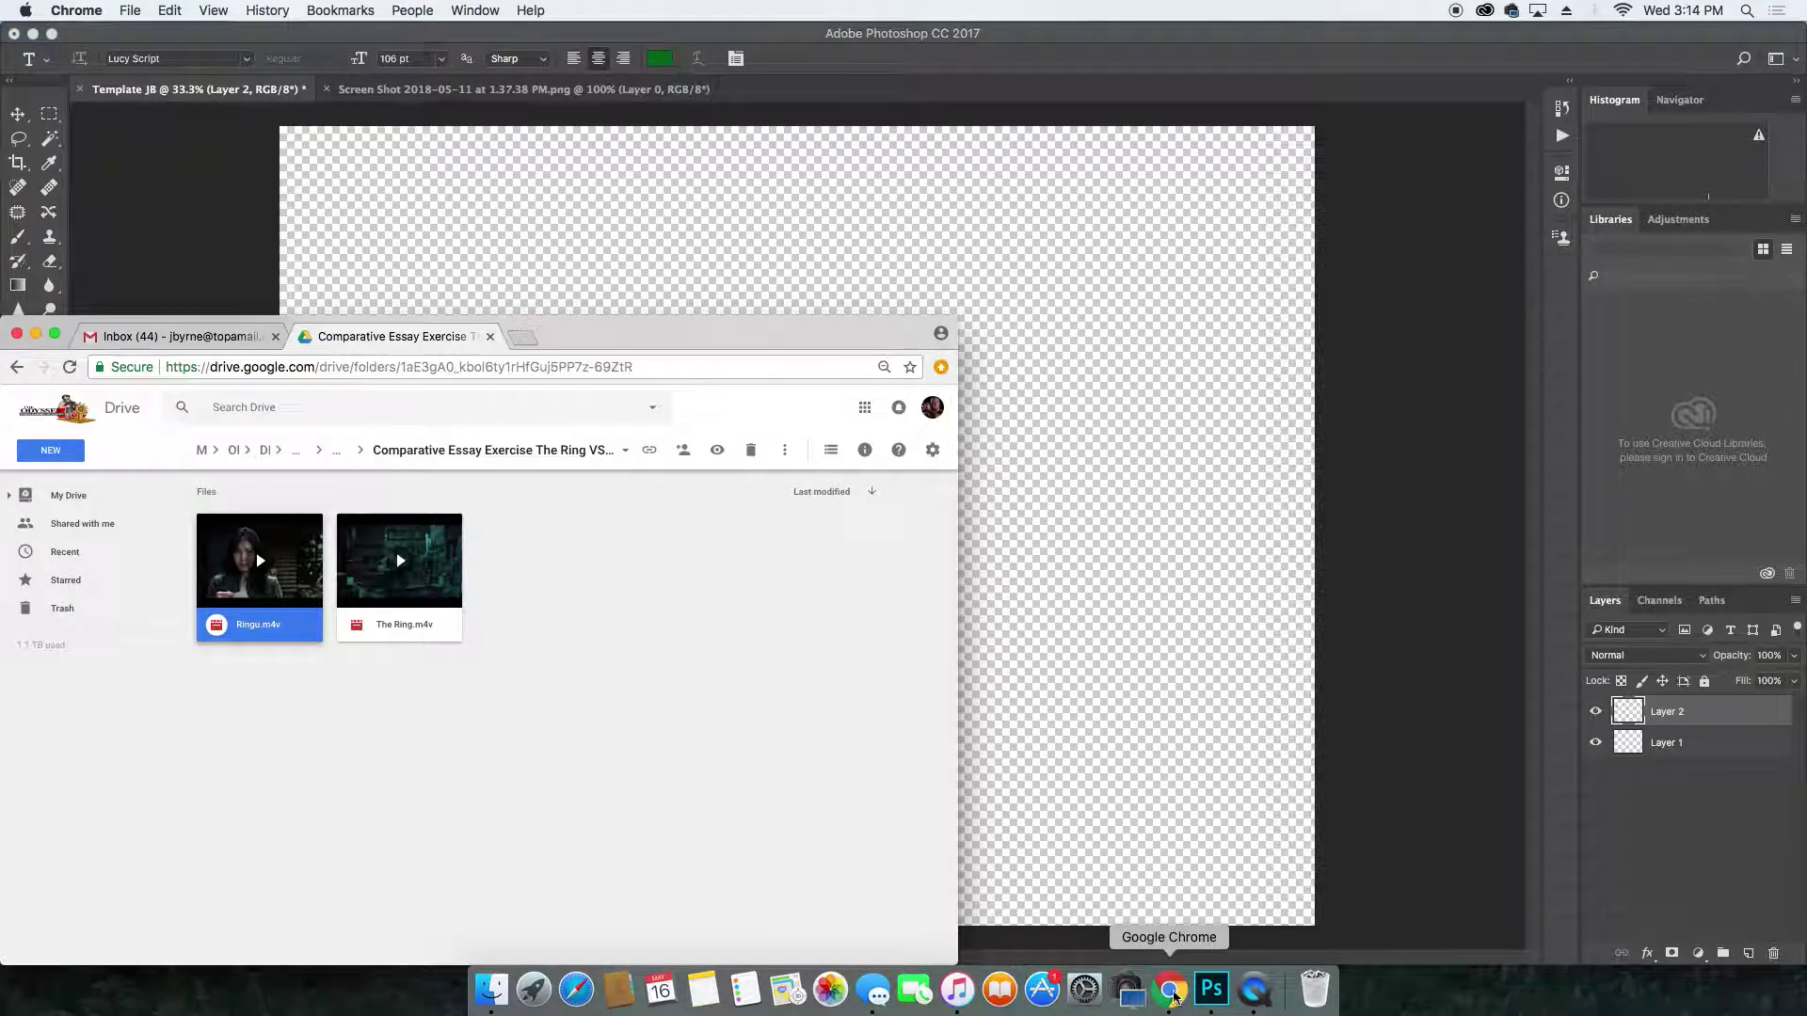
{"action": "left_click", "coordinate": [170, 336]}
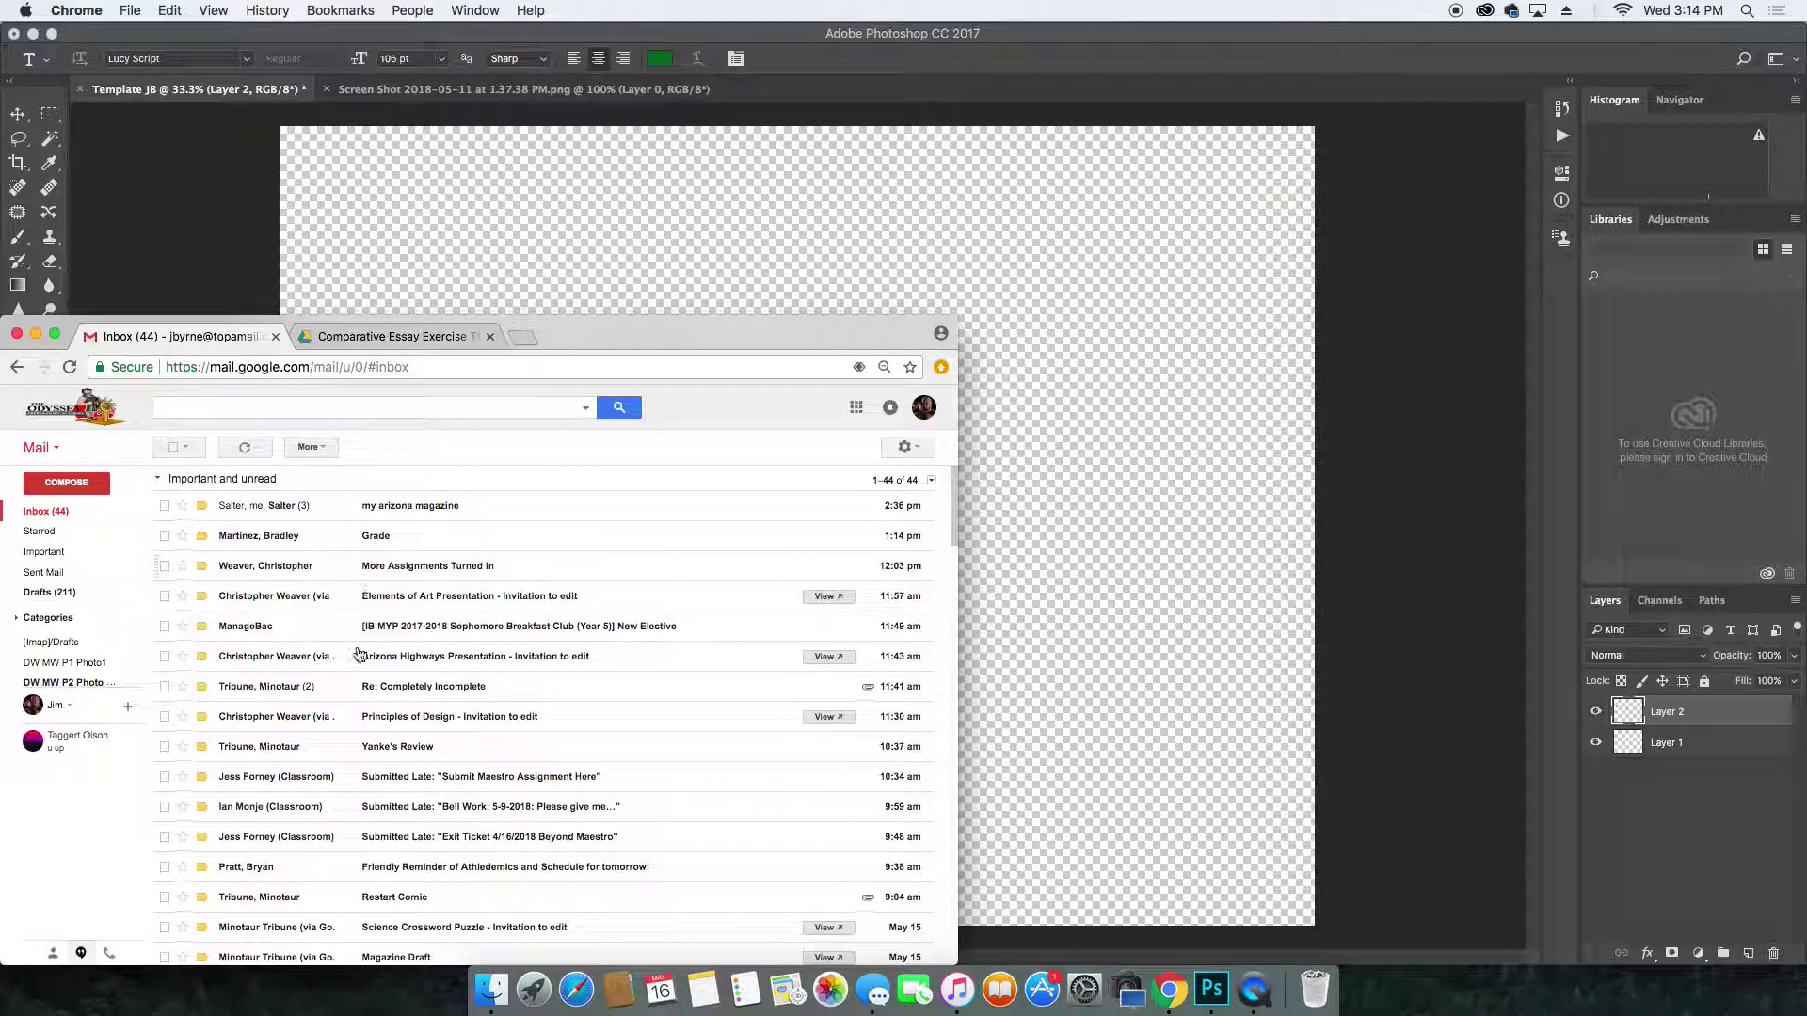
{"action": "left_click", "coordinate": [344, 409]}
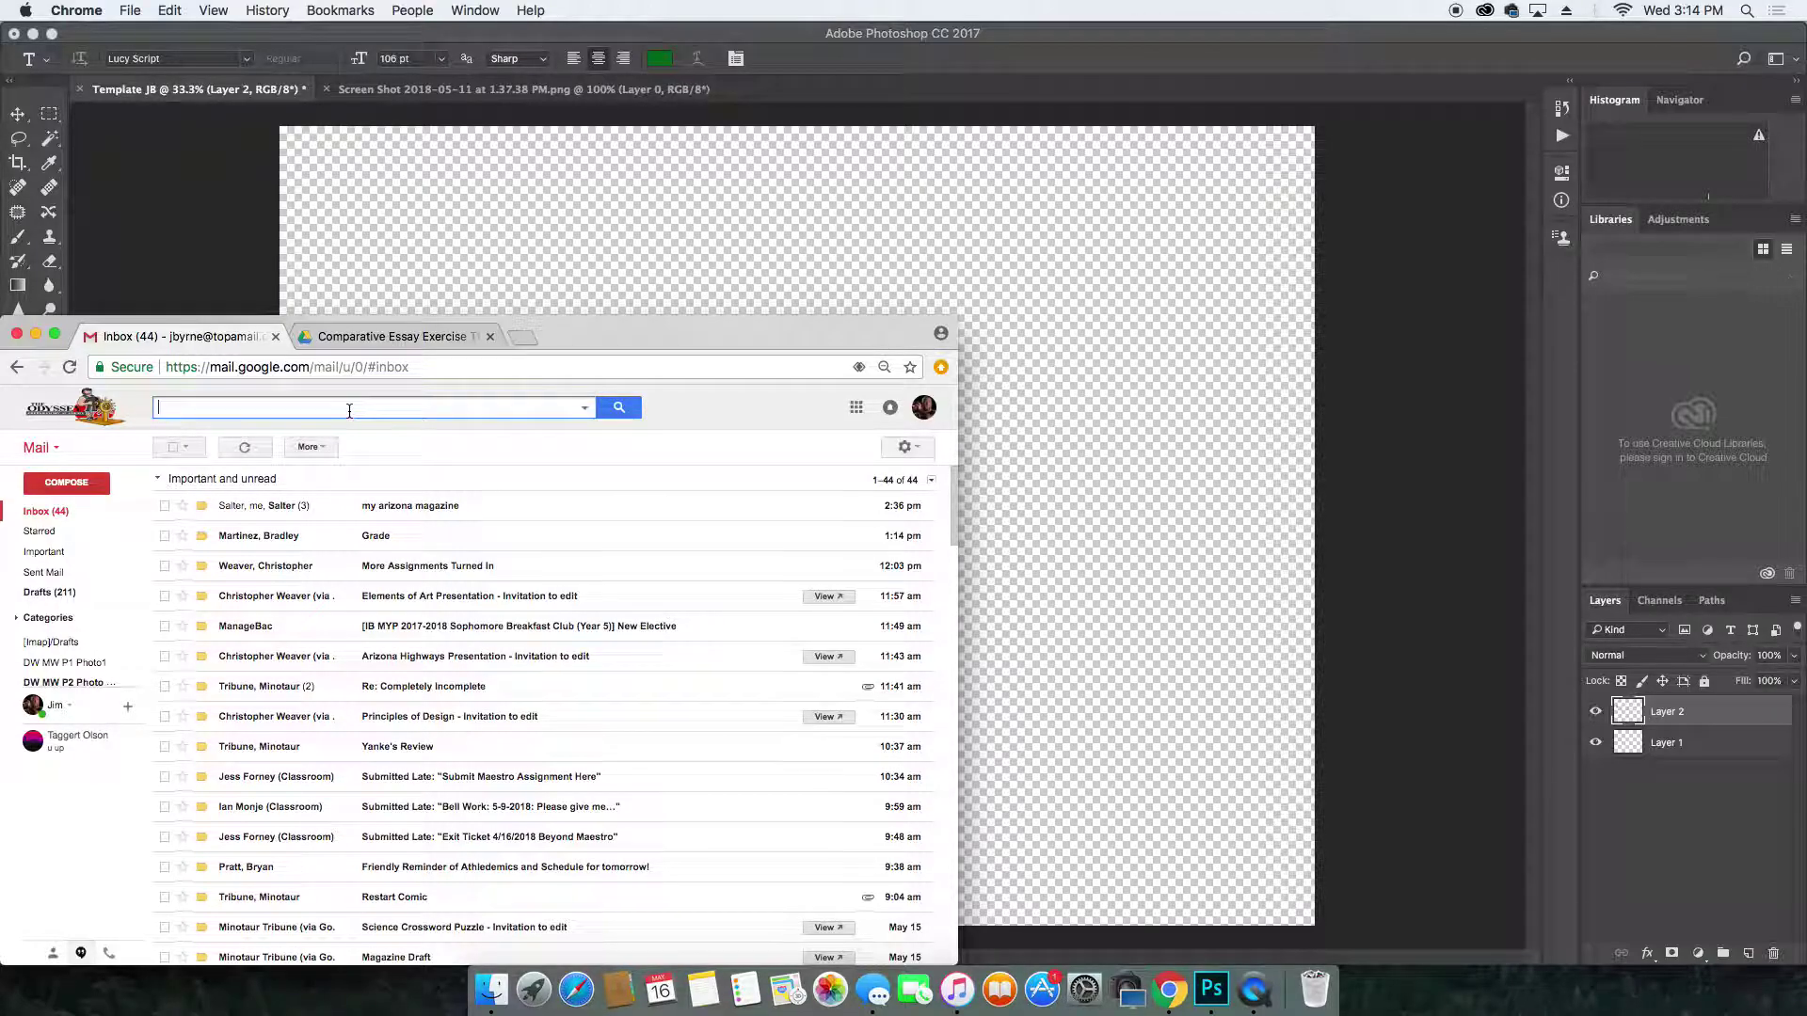
{"action": "type", "text": "mino"}
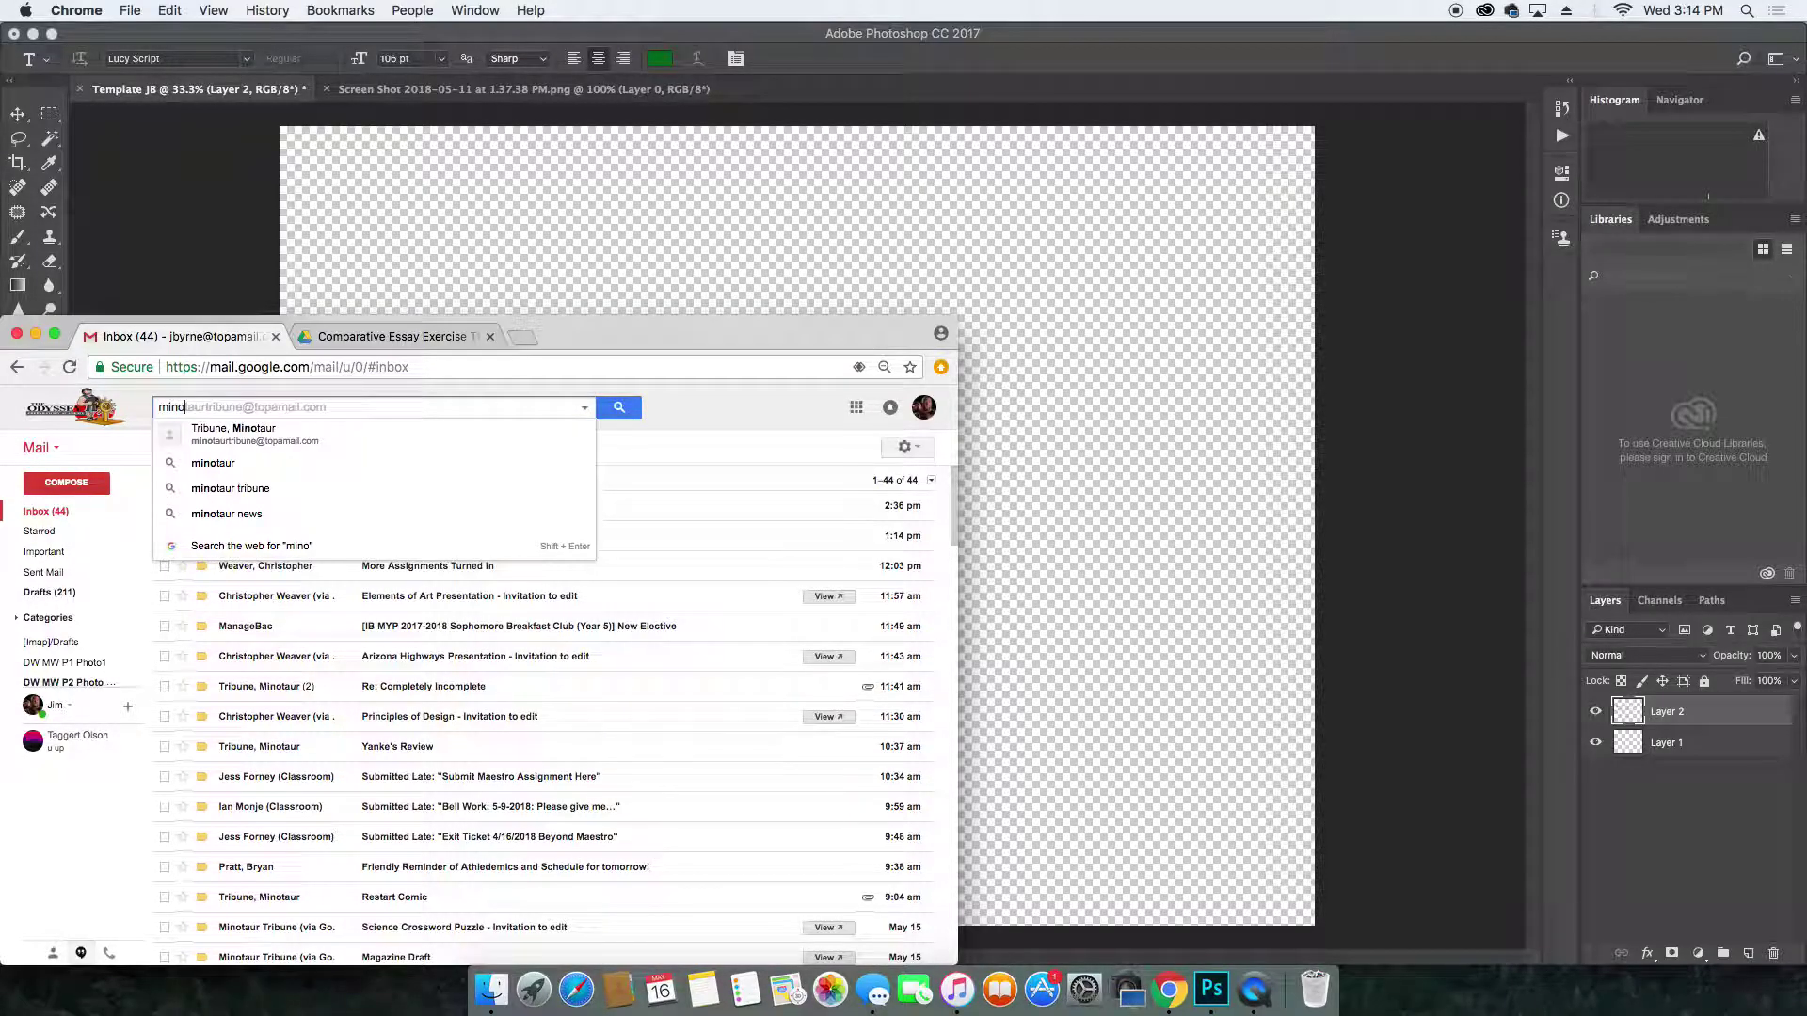
{"action": "left_click", "coordinate": [356, 437]}
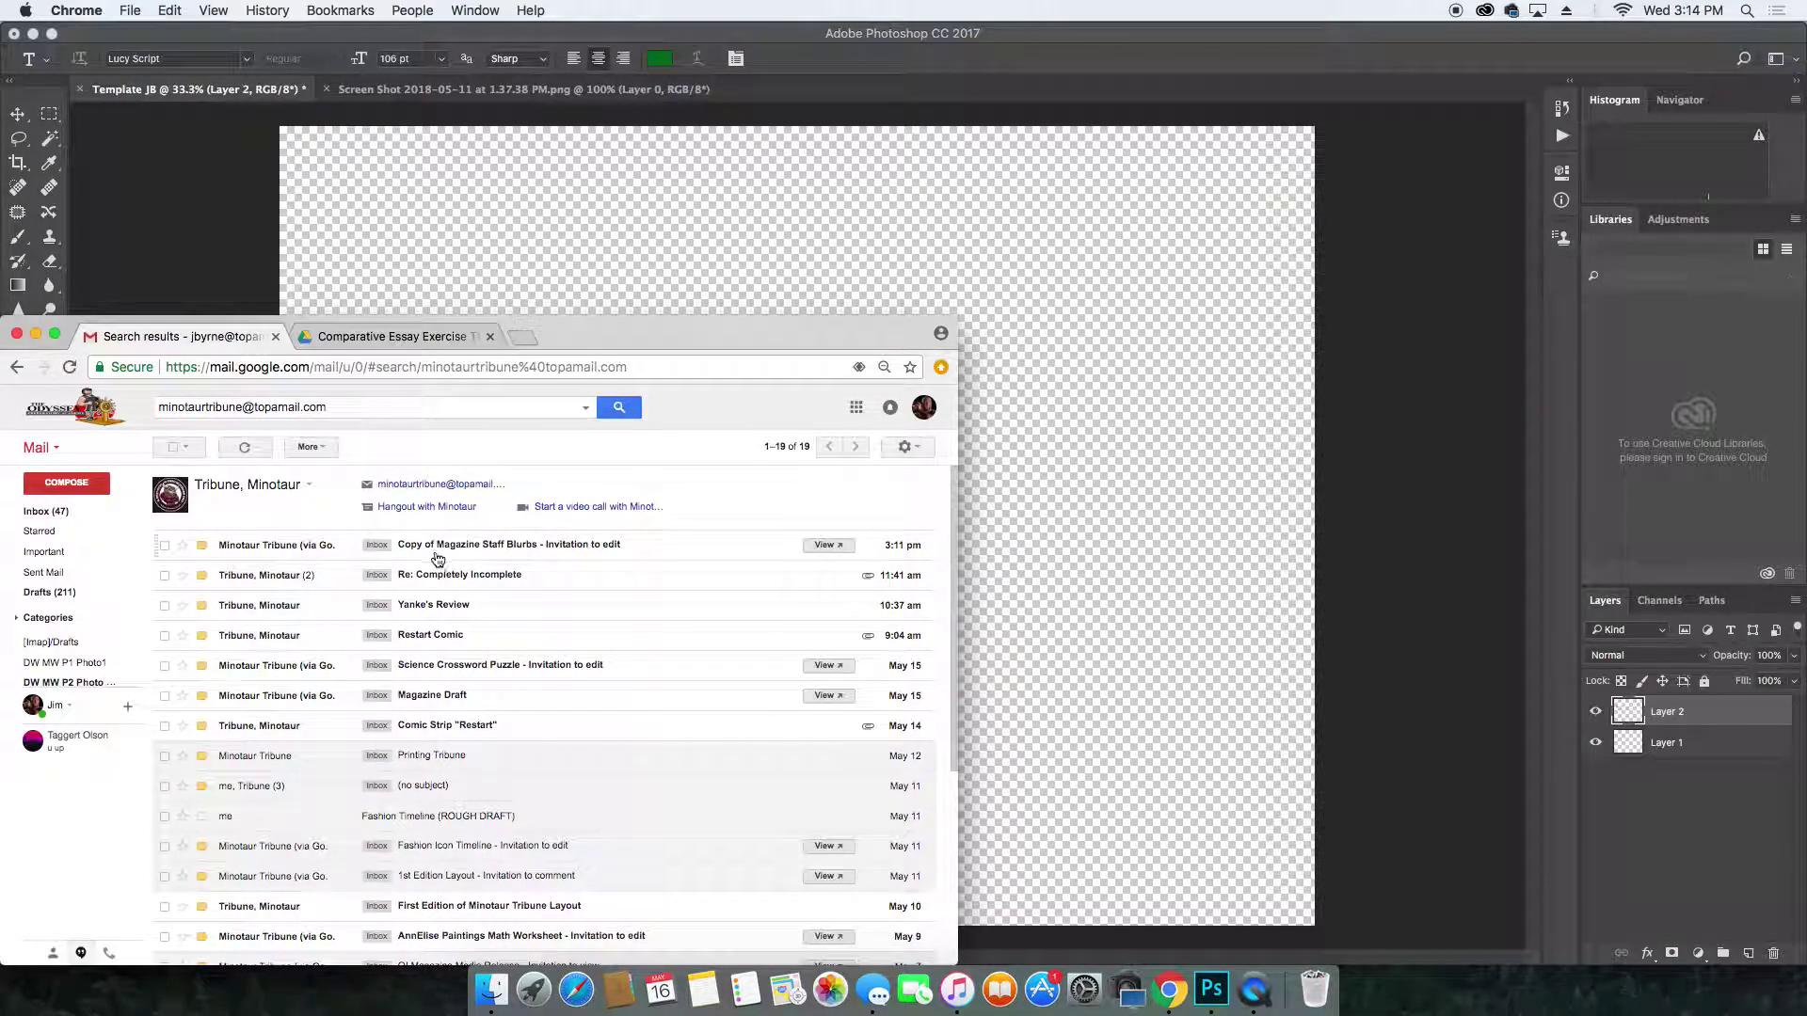
{"action": "left_click", "coordinate": [446, 610]}
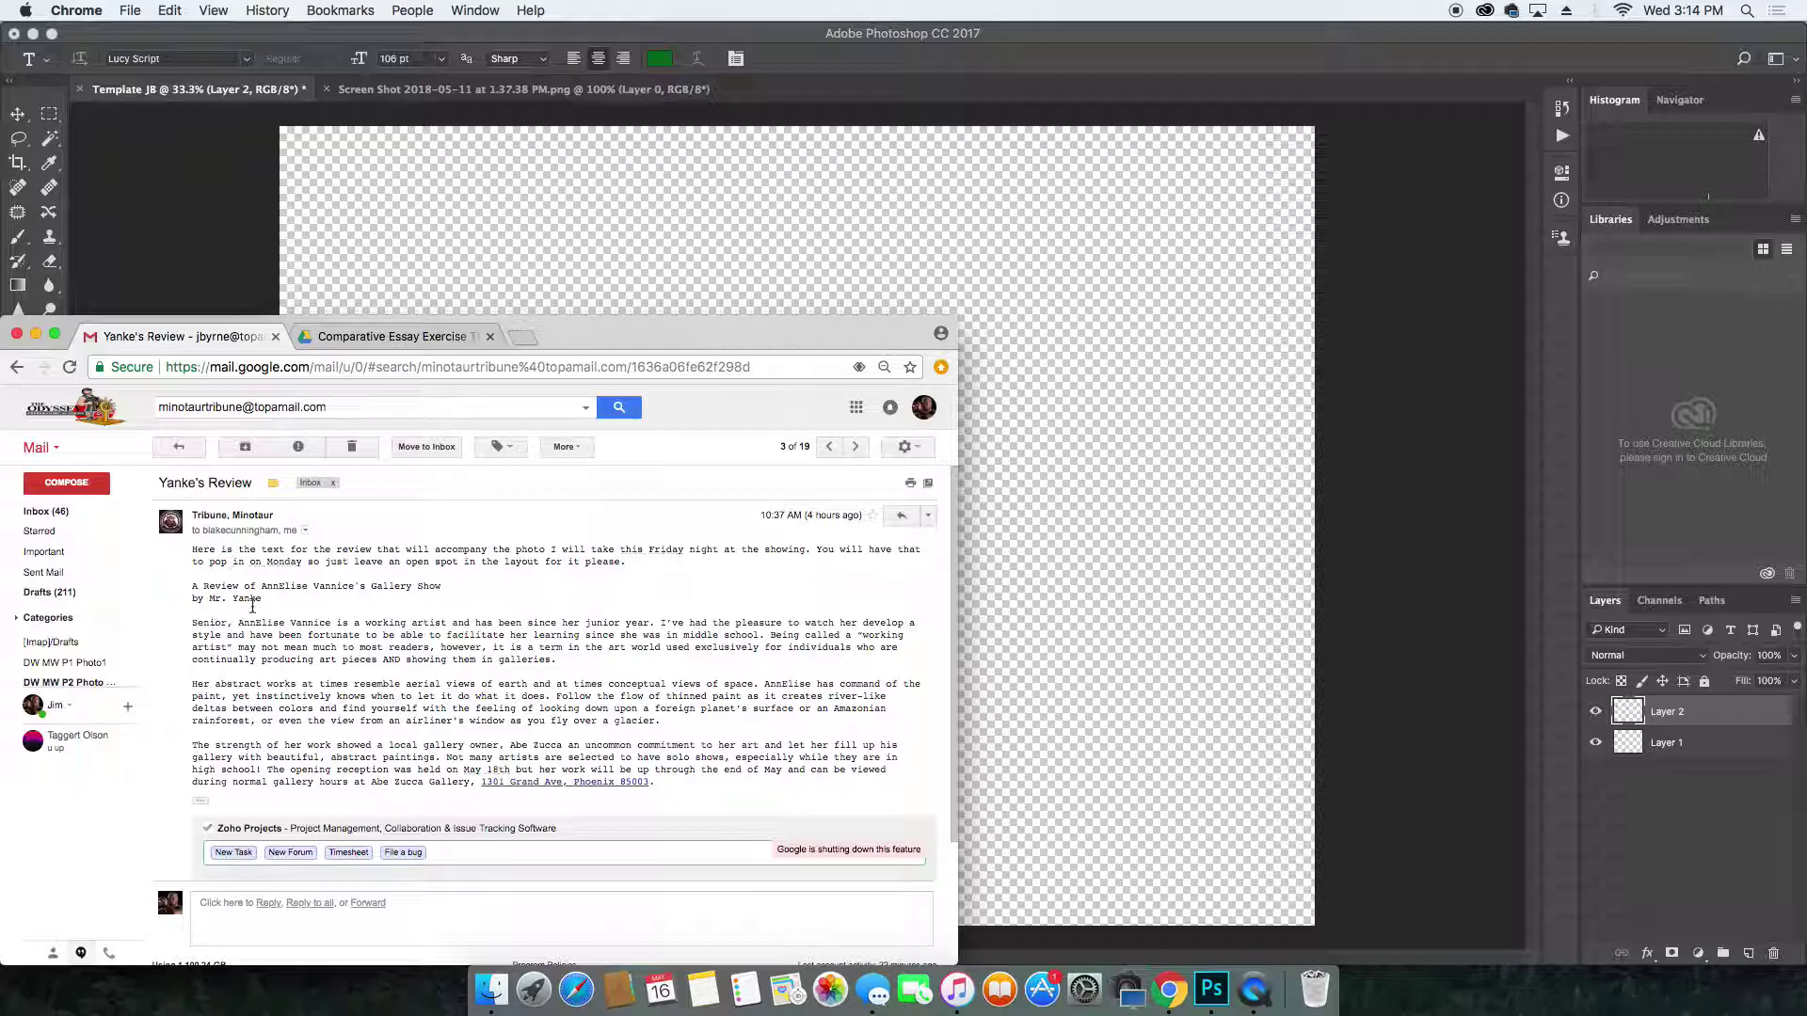
Copy the complete gallery show review from the email, from its title line through the gallery address.
{"action": "scroll", "coordinate": [562, 727], "scroll_direction": "down", "scroll_amount": 2}
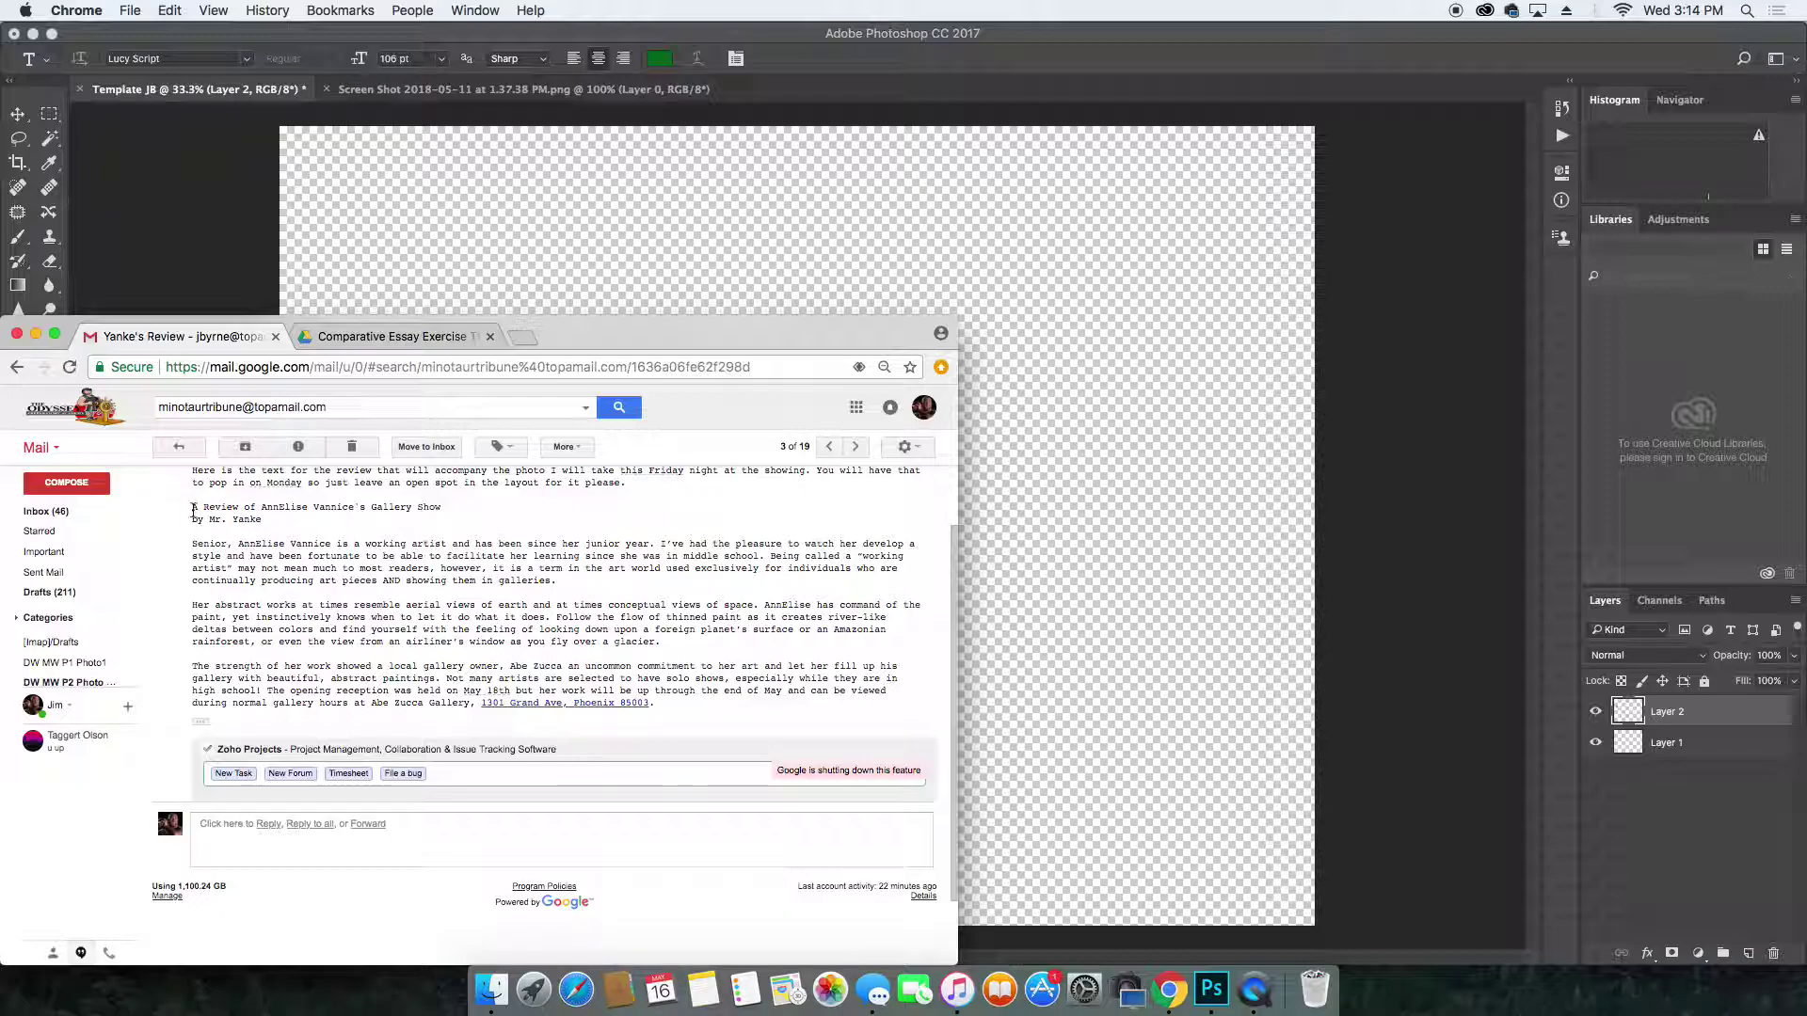
{"action": "mouse_move", "coordinate": [194, 509]}
{"action": "left_mouse_down"}
{"action": "mouse_move", "coordinate": [527, 637]}
{"action": "mouse_move", "coordinate": [707, 740]}
{"action": "mouse_move", "coordinate": [728, 720]}
{"action": "left_mouse_up"}
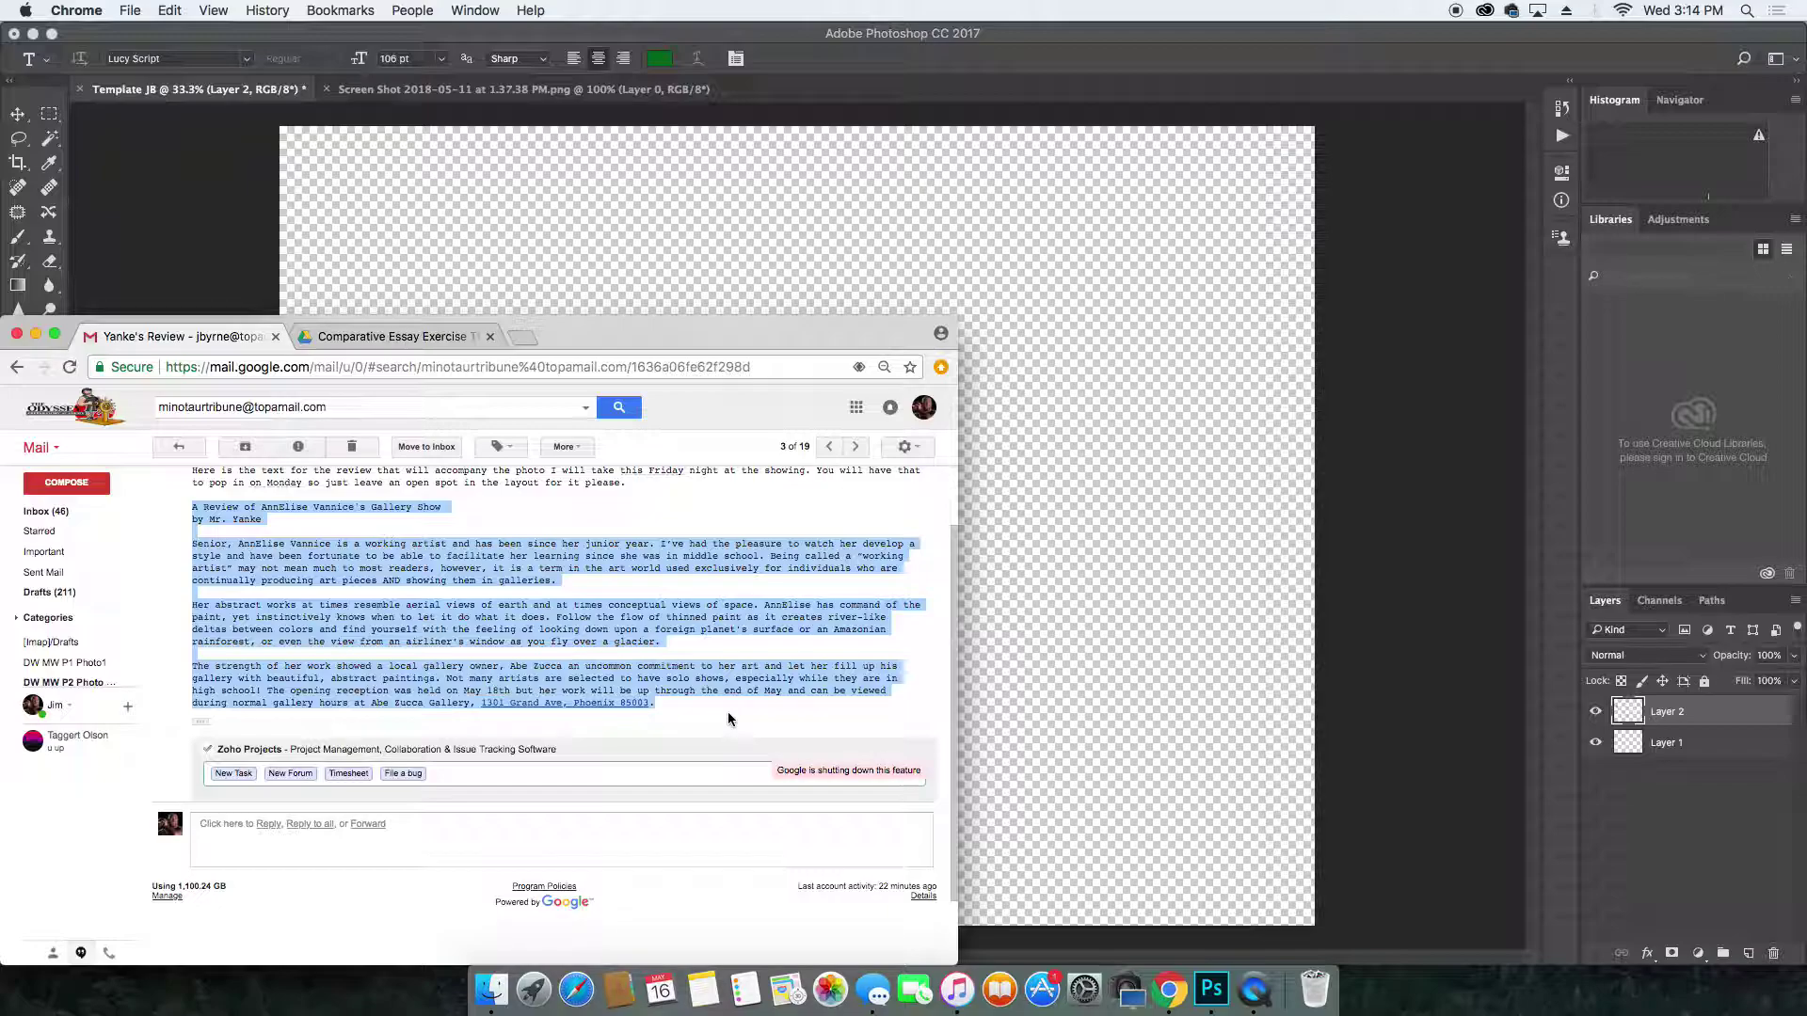
{"action": "key", "text": "super+c"}
Back in Photoshop, draw a large paragraph text box beside the picture and paste the copied review at 12 pt, left-aligned.
{"action": "left_click", "coordinate": [538, 229]}
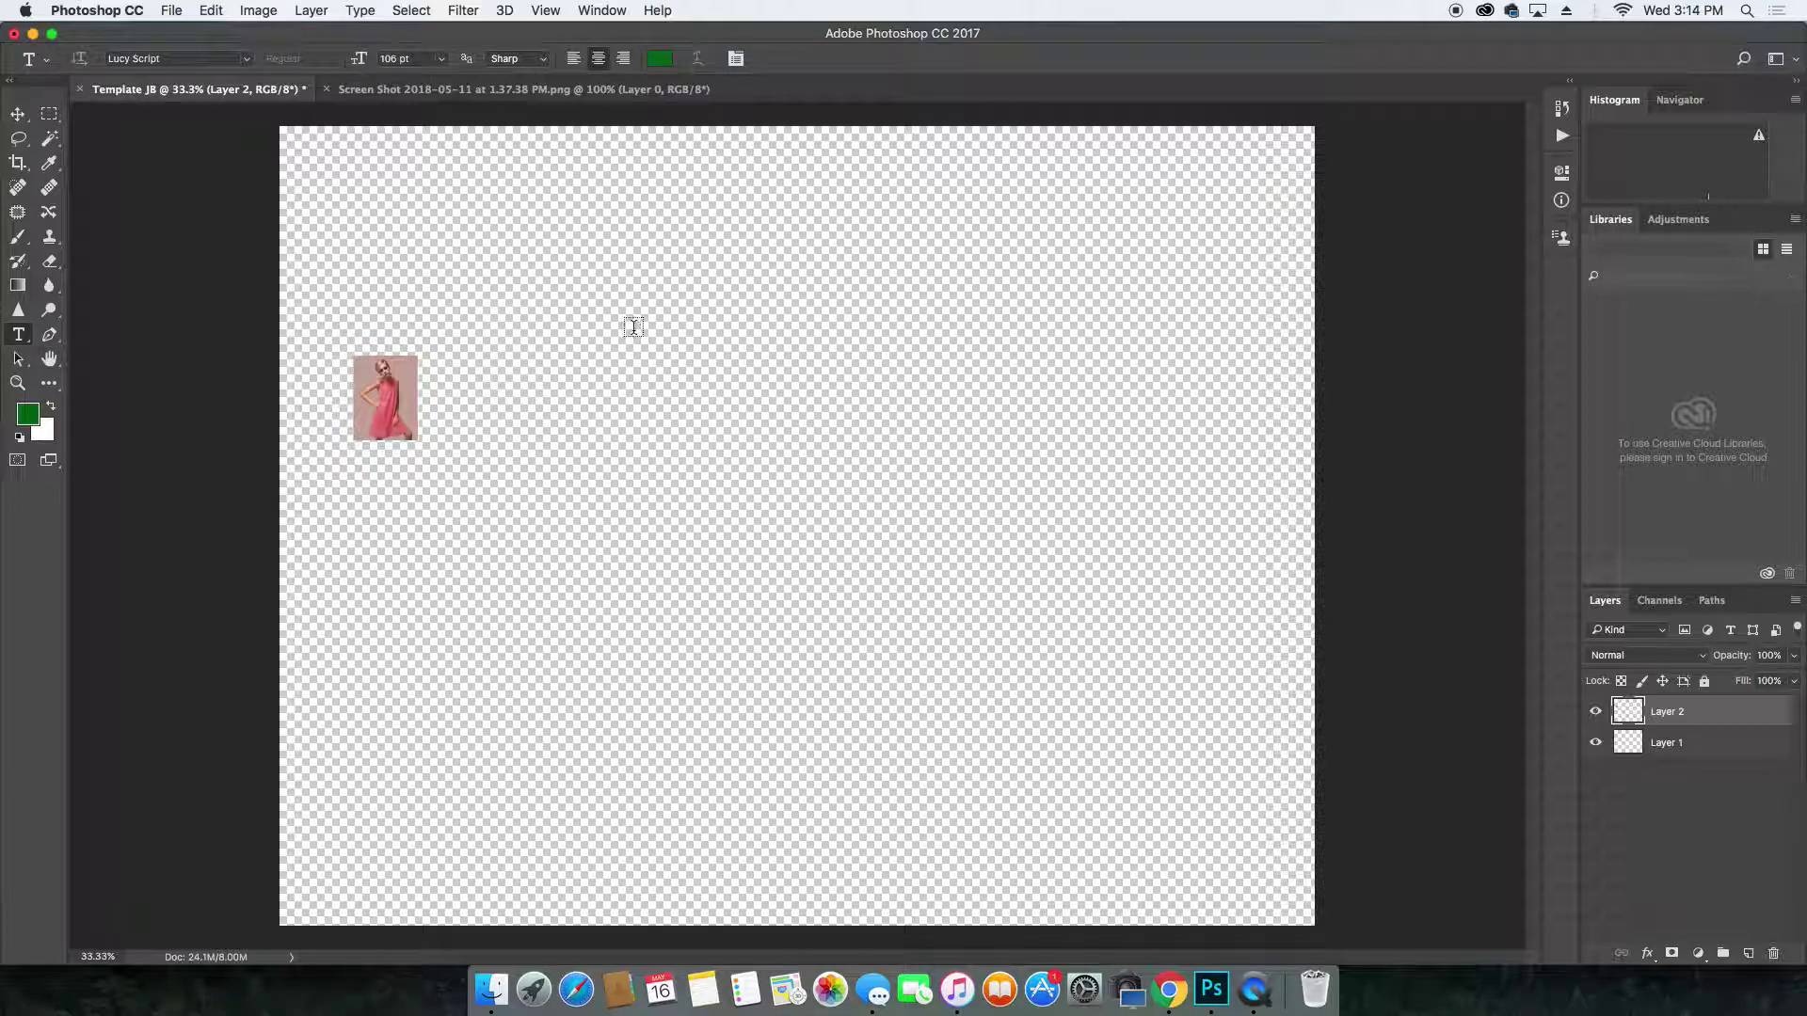
{"action": "left_click_drag", "start_coordinate": [440, 216], "coordinate": [956, 826]}
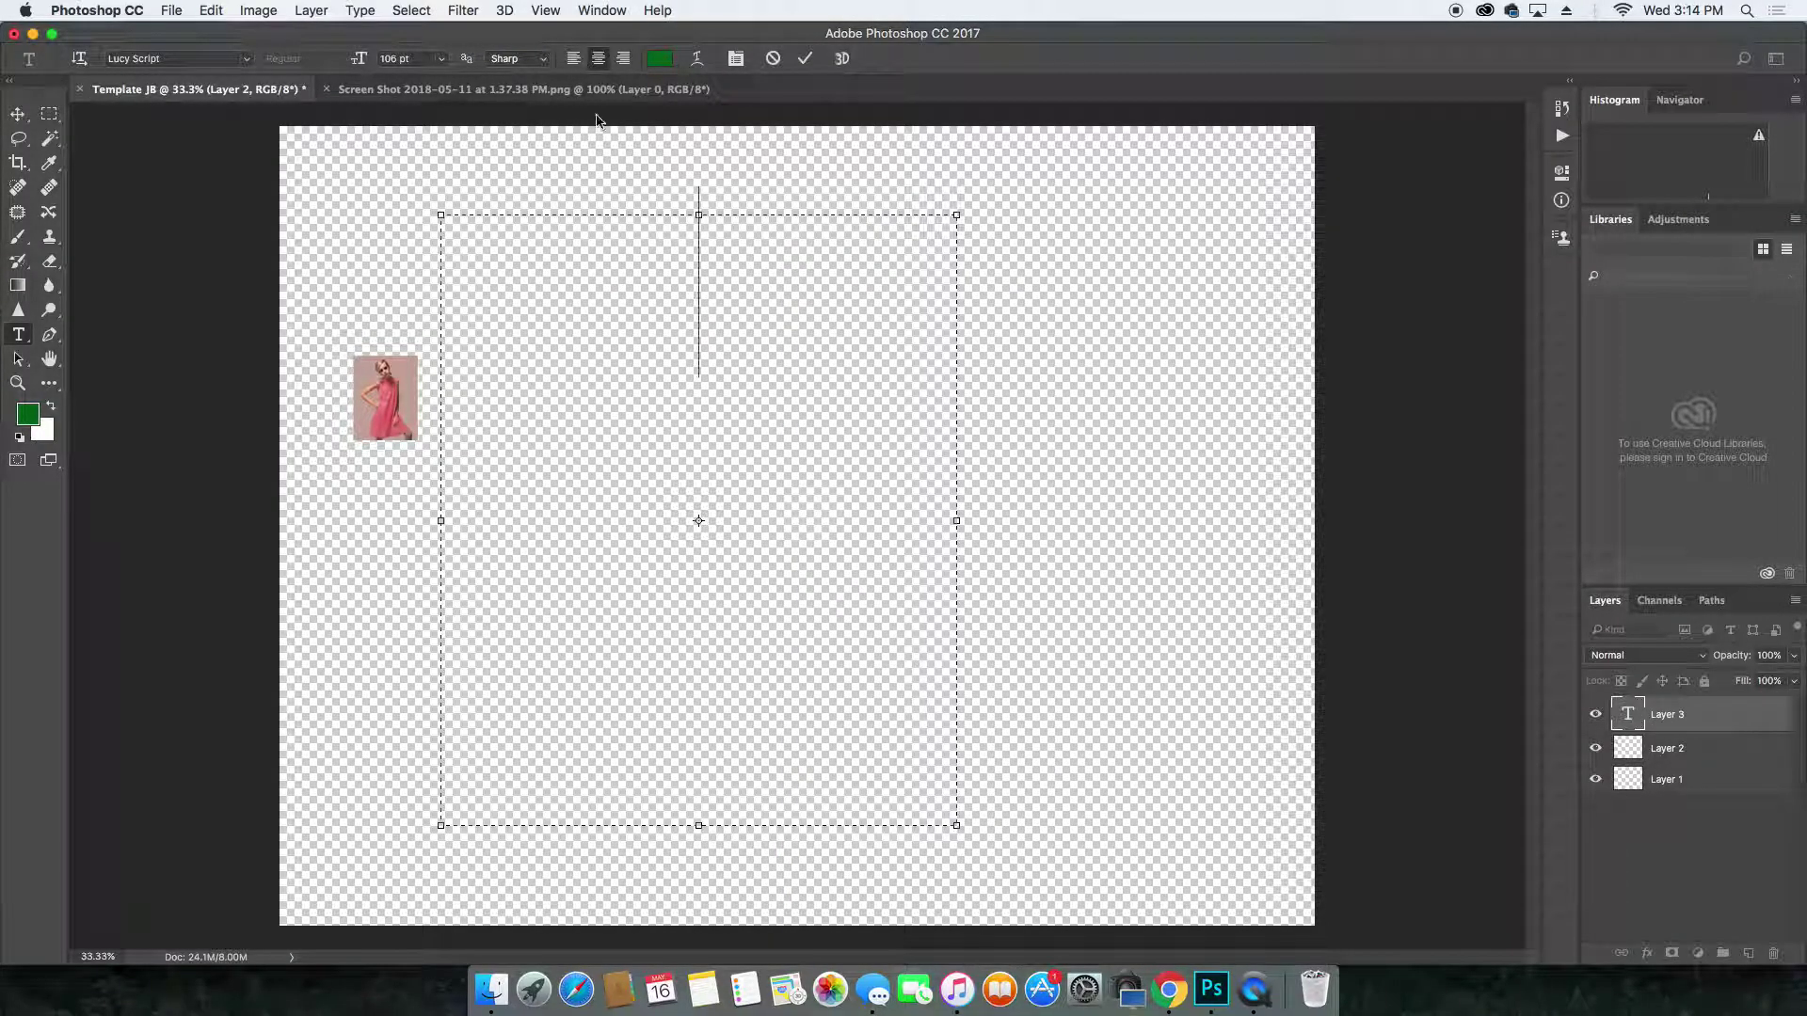
{"action": "left_click", "coordinate": [444, 61]}
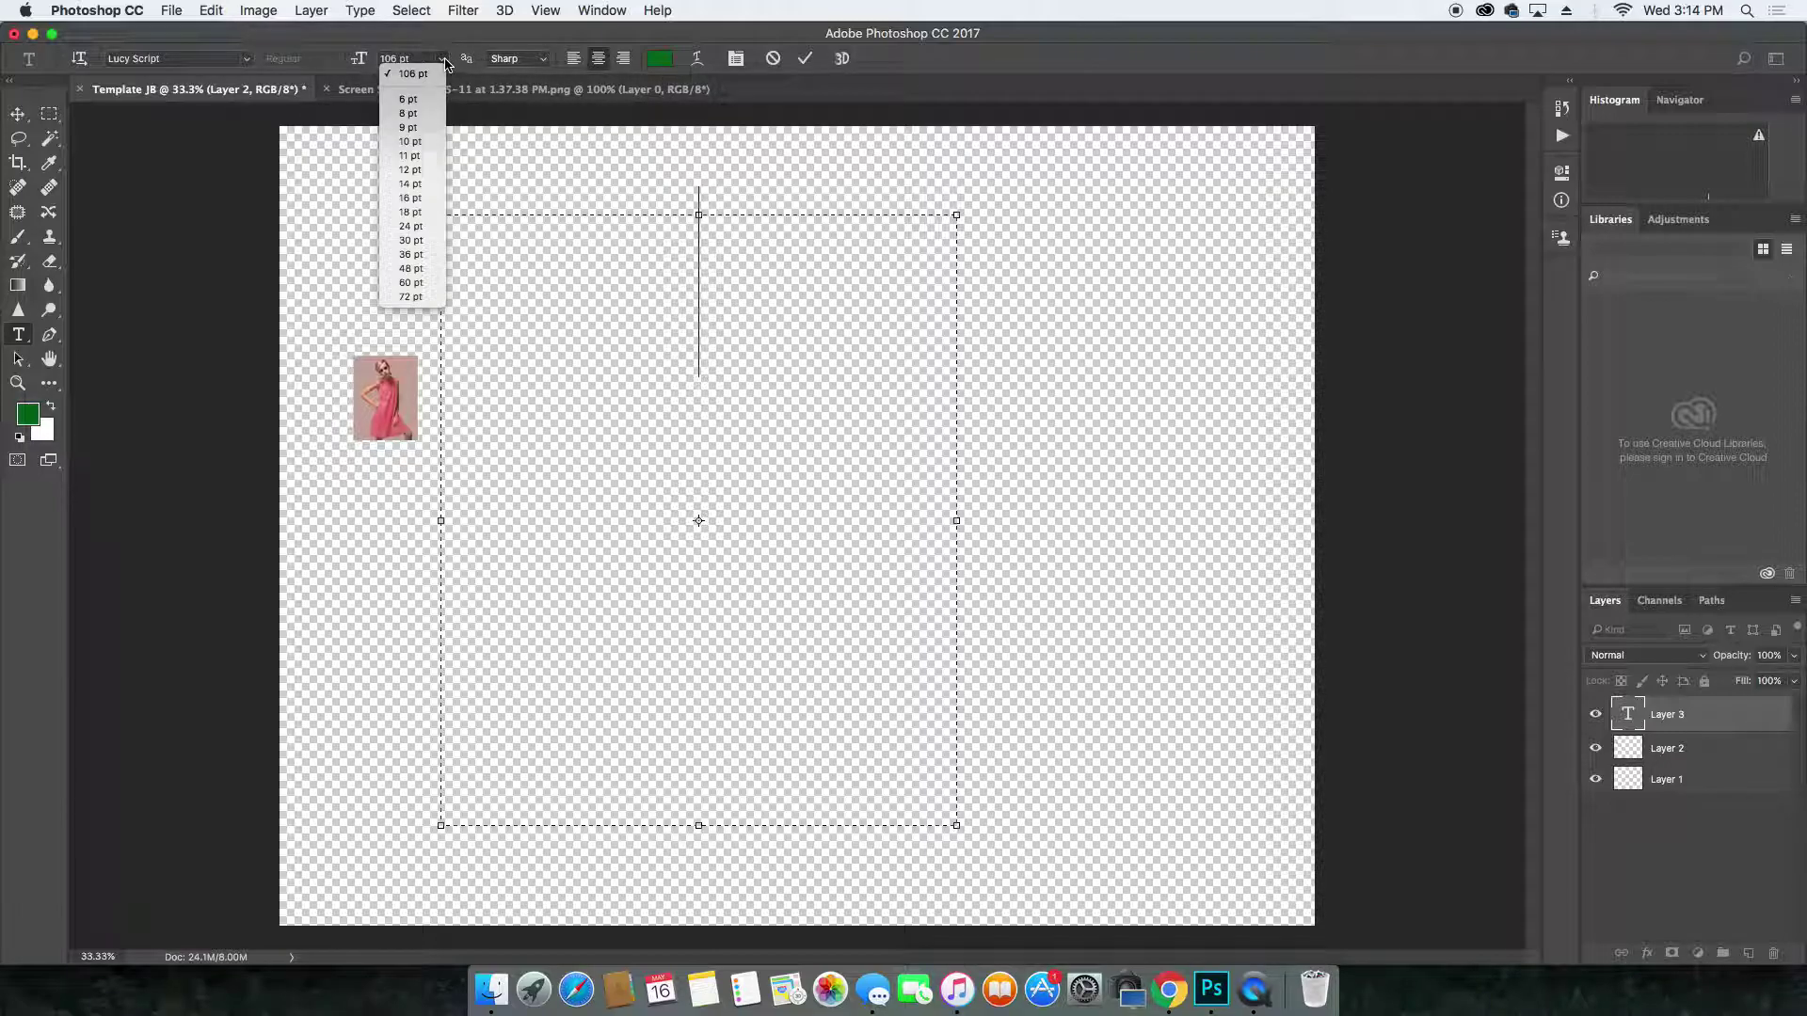
{"action": "left_click", "coordinate": [430, 171]}
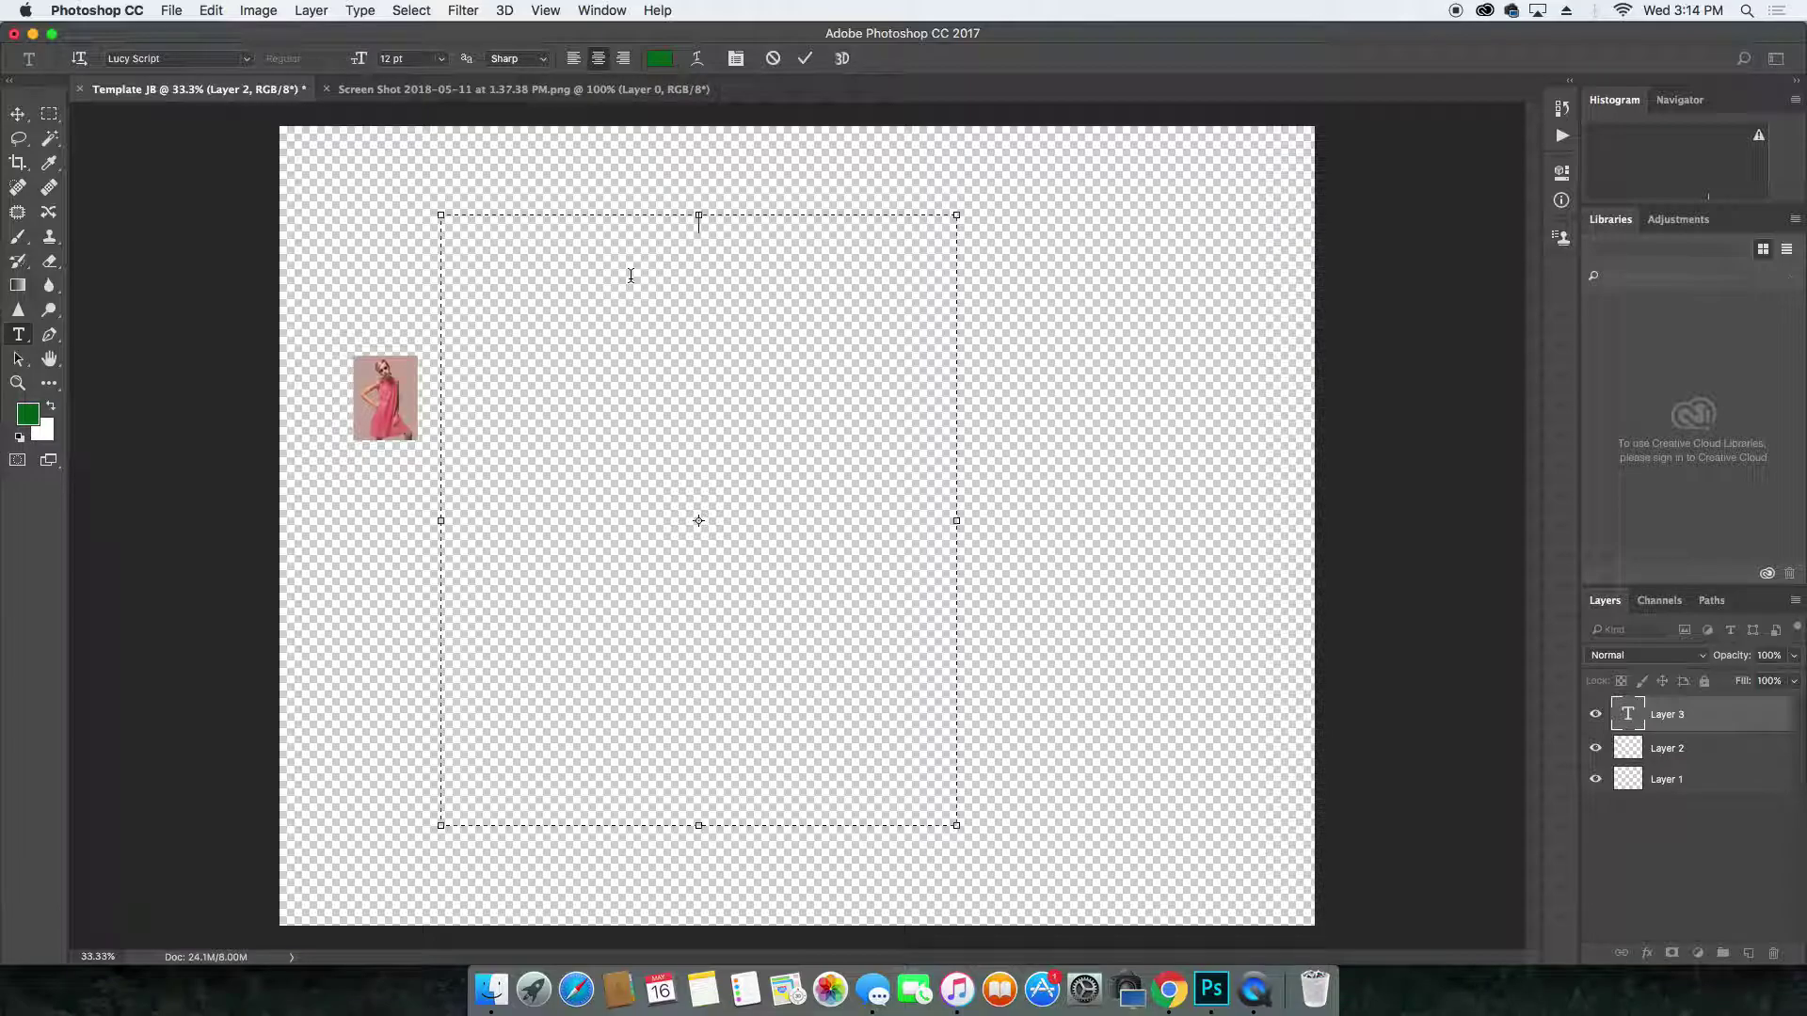
{"action": "left_click", "coordinate": [573, 58]}
{"action": "key", "text": "super+v"}
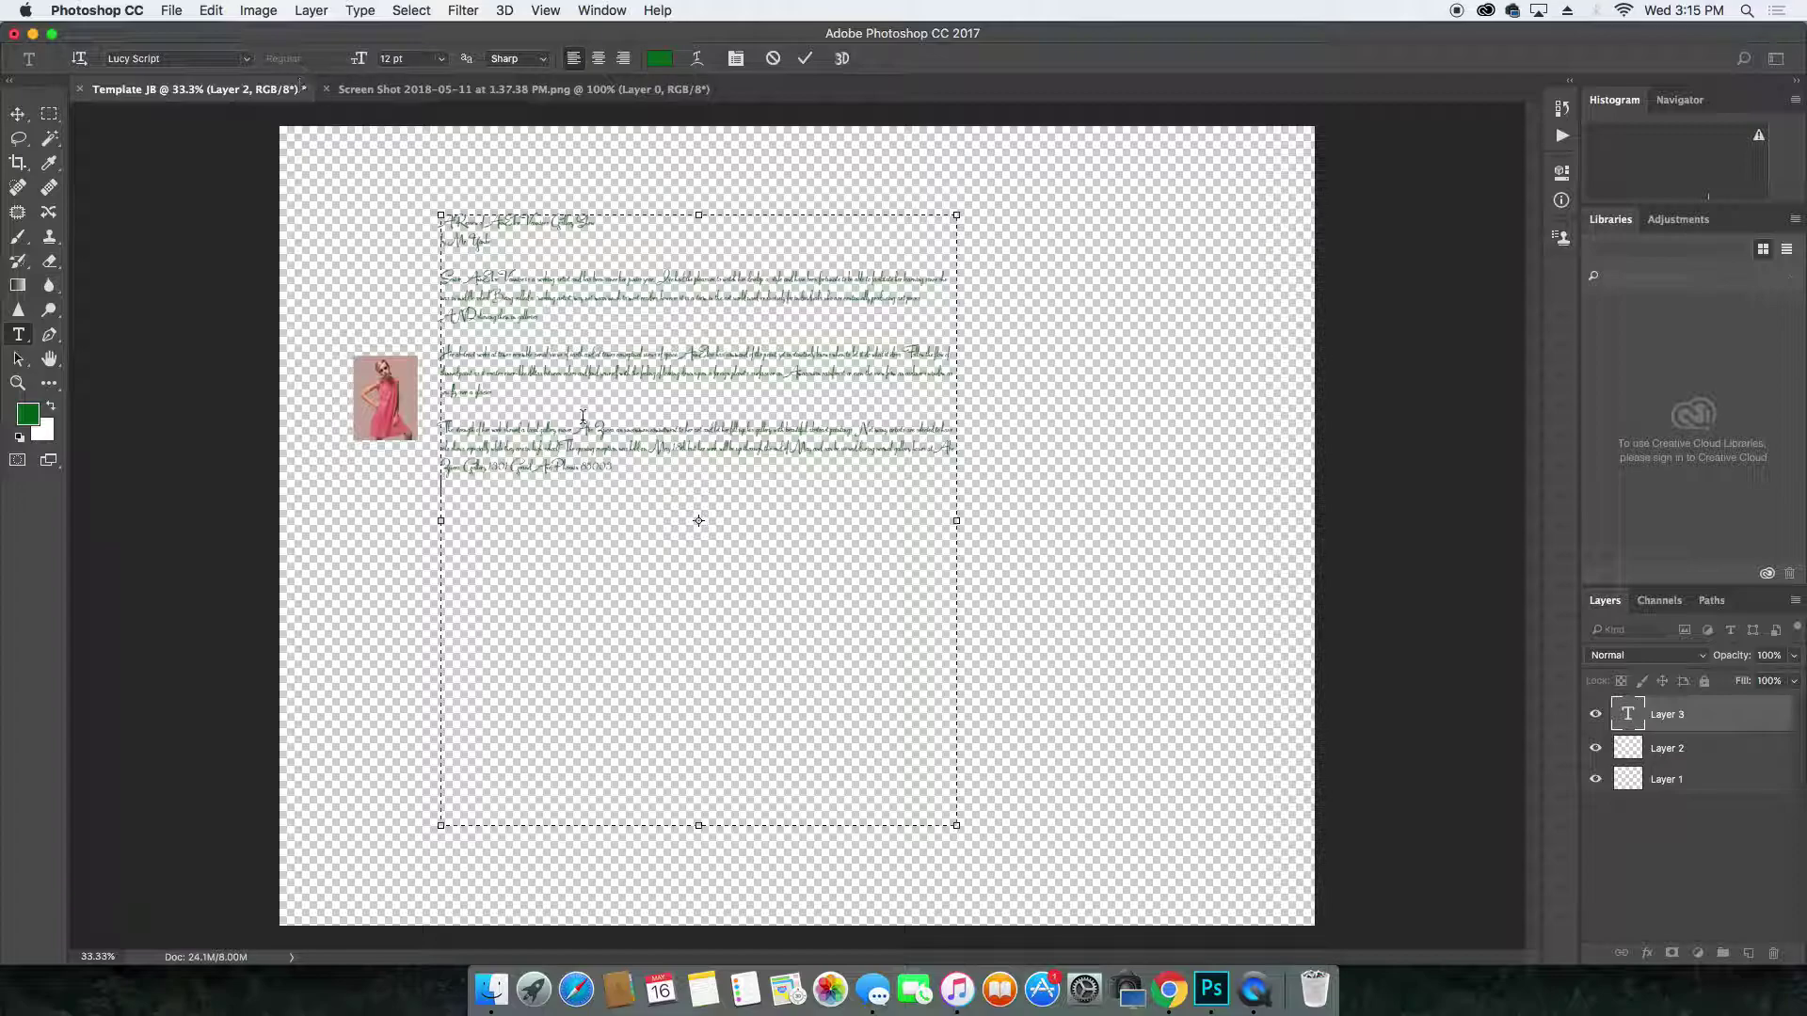
Change the font of the pasted review text to American Typewriter and finish editing it.
{"action": "left_click_drag", "start_coordinate": [603, 450], "coordinate": [631, 468]}
{"action": "left_click_drag", "start_coordinate": [540, 379], "coordinate": [442, 218]}
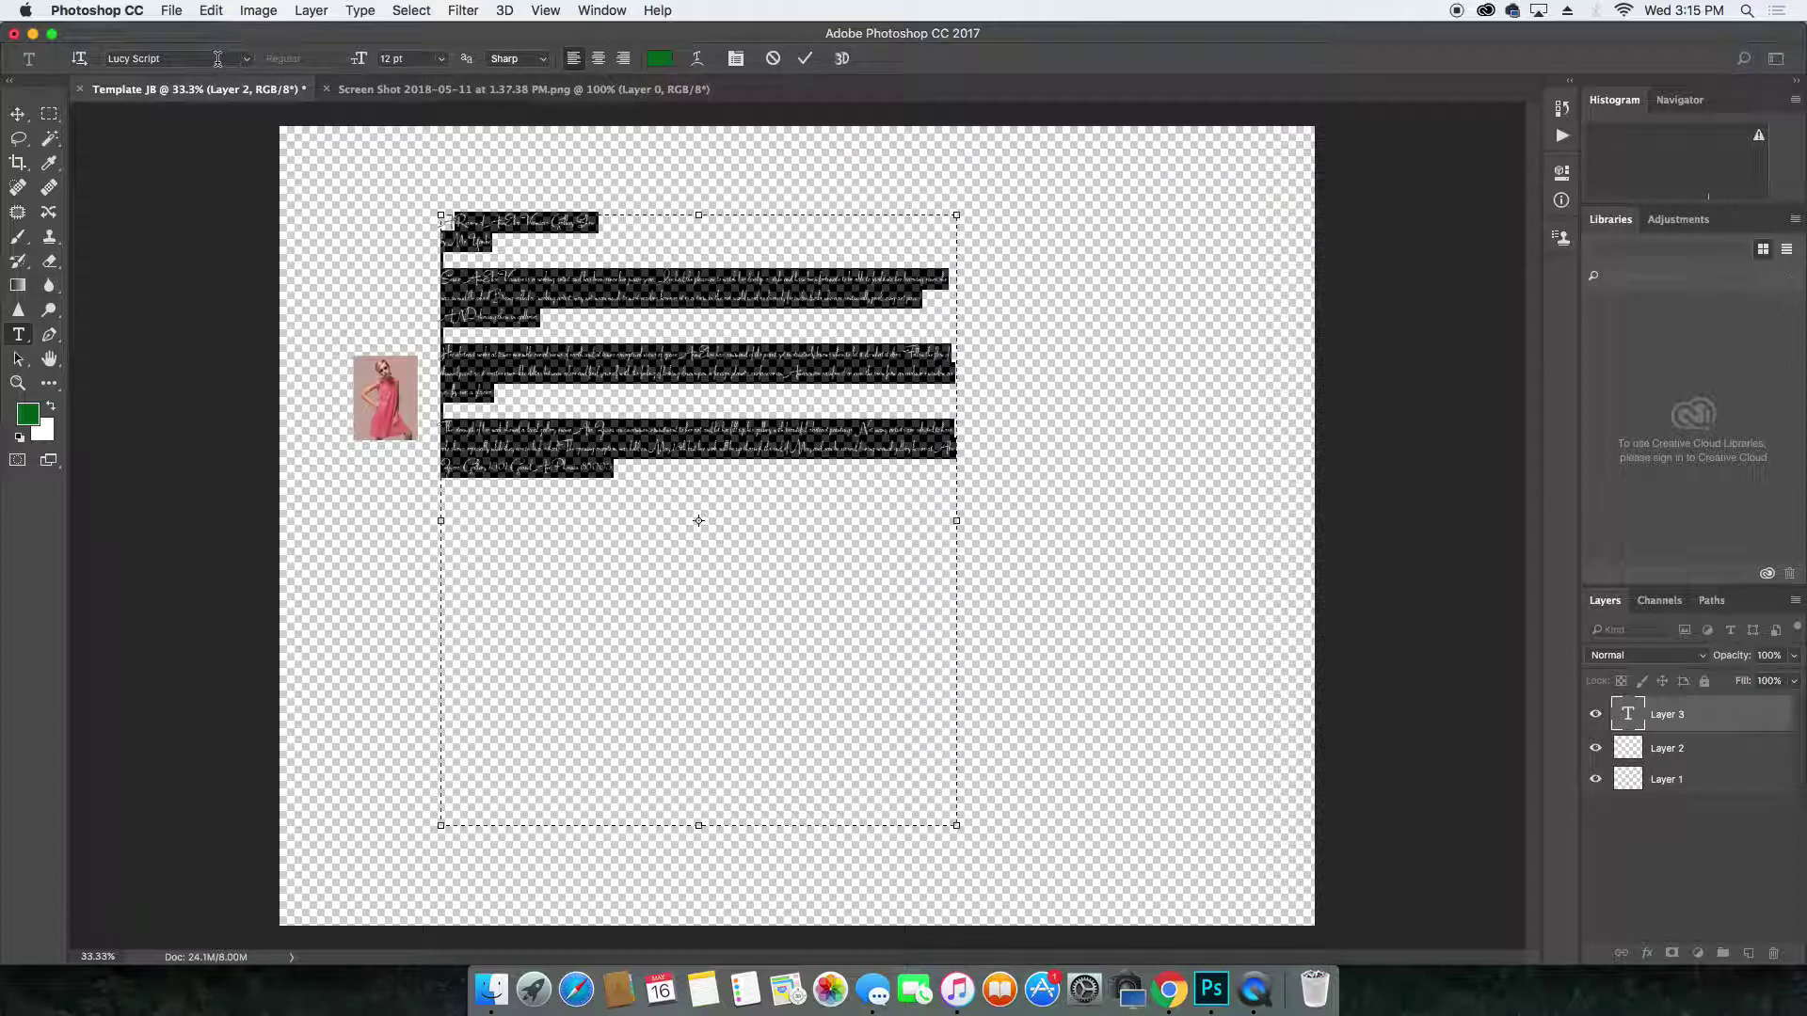
{"action": "left_click", "coordinate": [246, 62]}
{"action": "type", "text": "American Typewriter"}
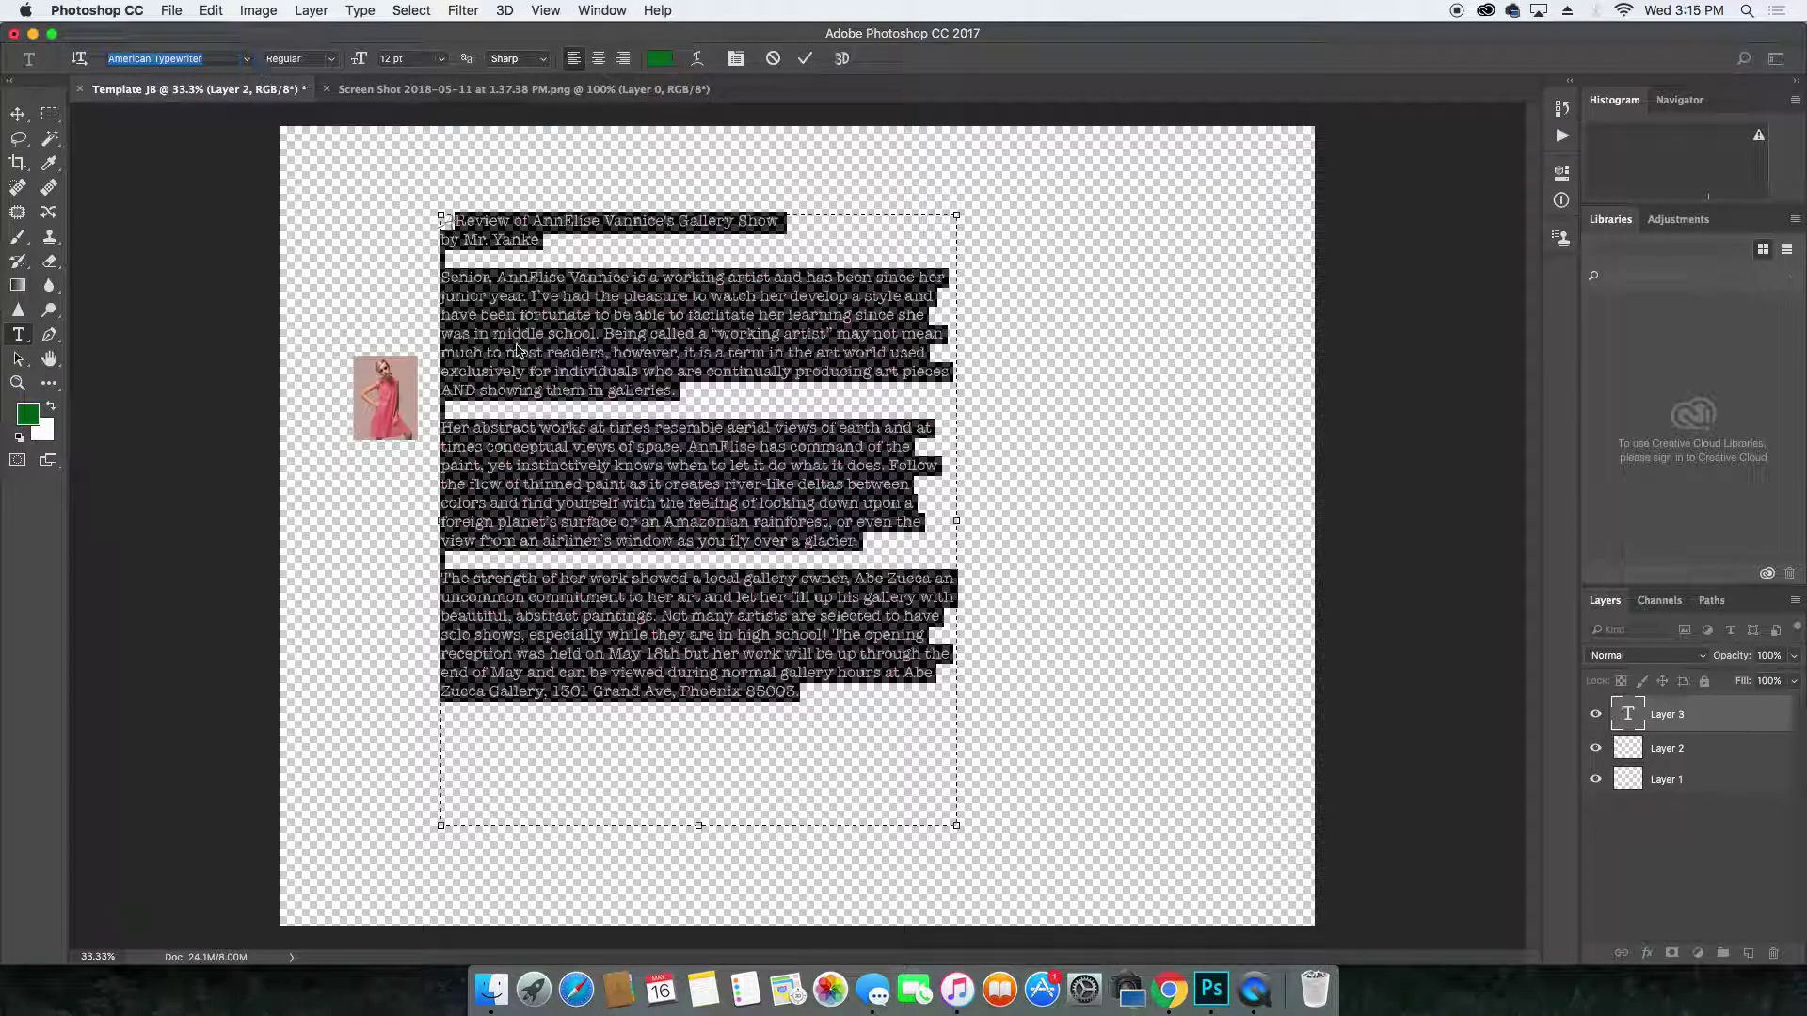
{"action": "left_click", "coordinate": [101, 452]}
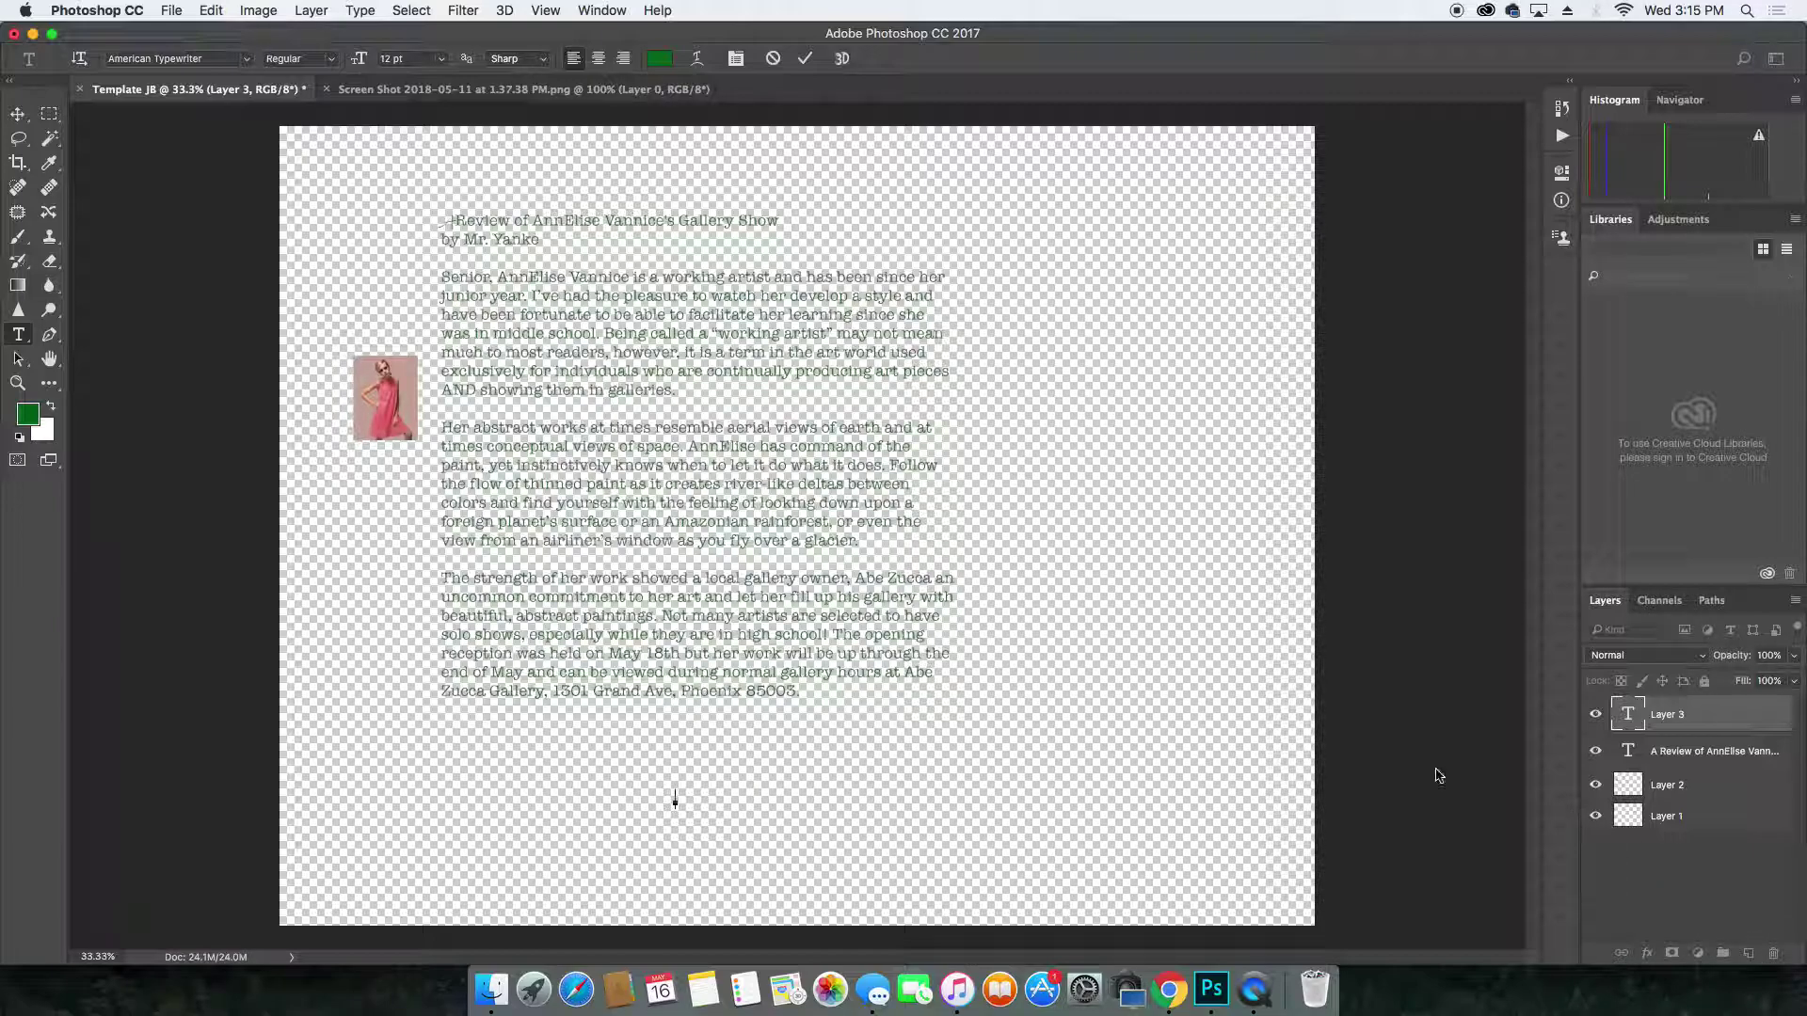
Add a new layer beneath all the other layers and fill it with the white background color.
{"action": "left_click", "coordinate": [17, 114]}
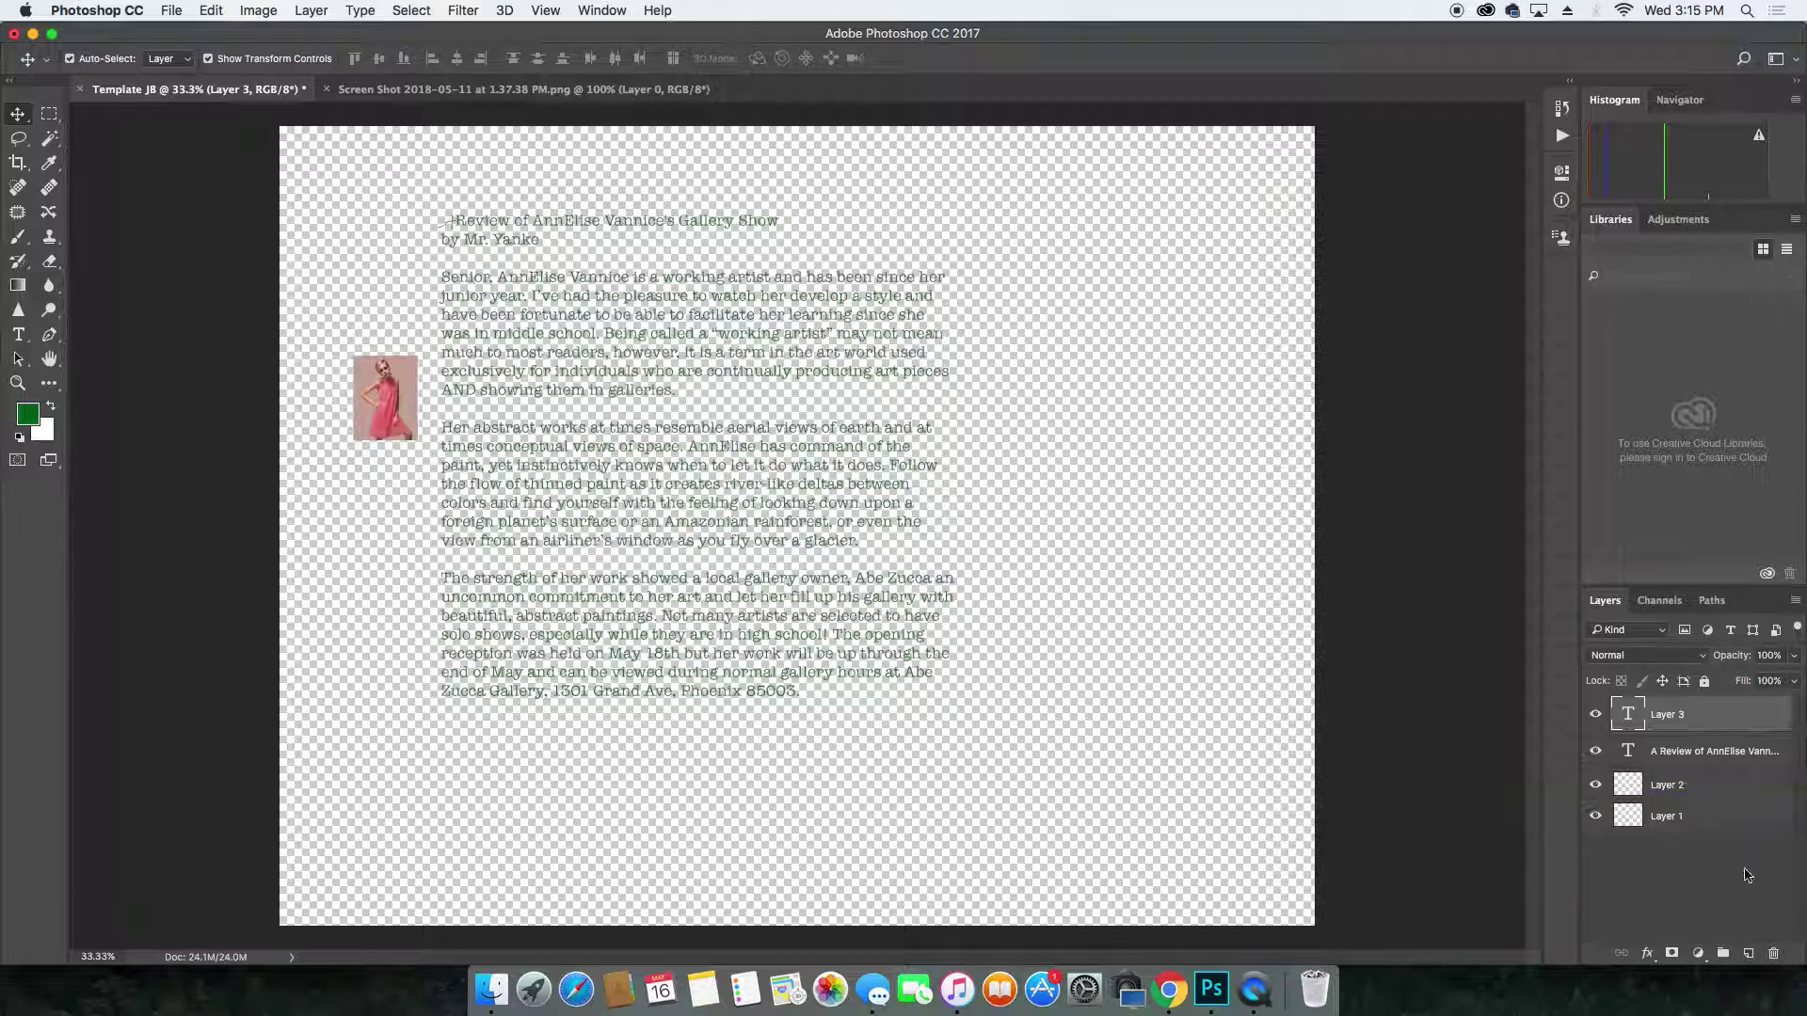
{"action": "left_click", "coordinate": [1747, 953]}
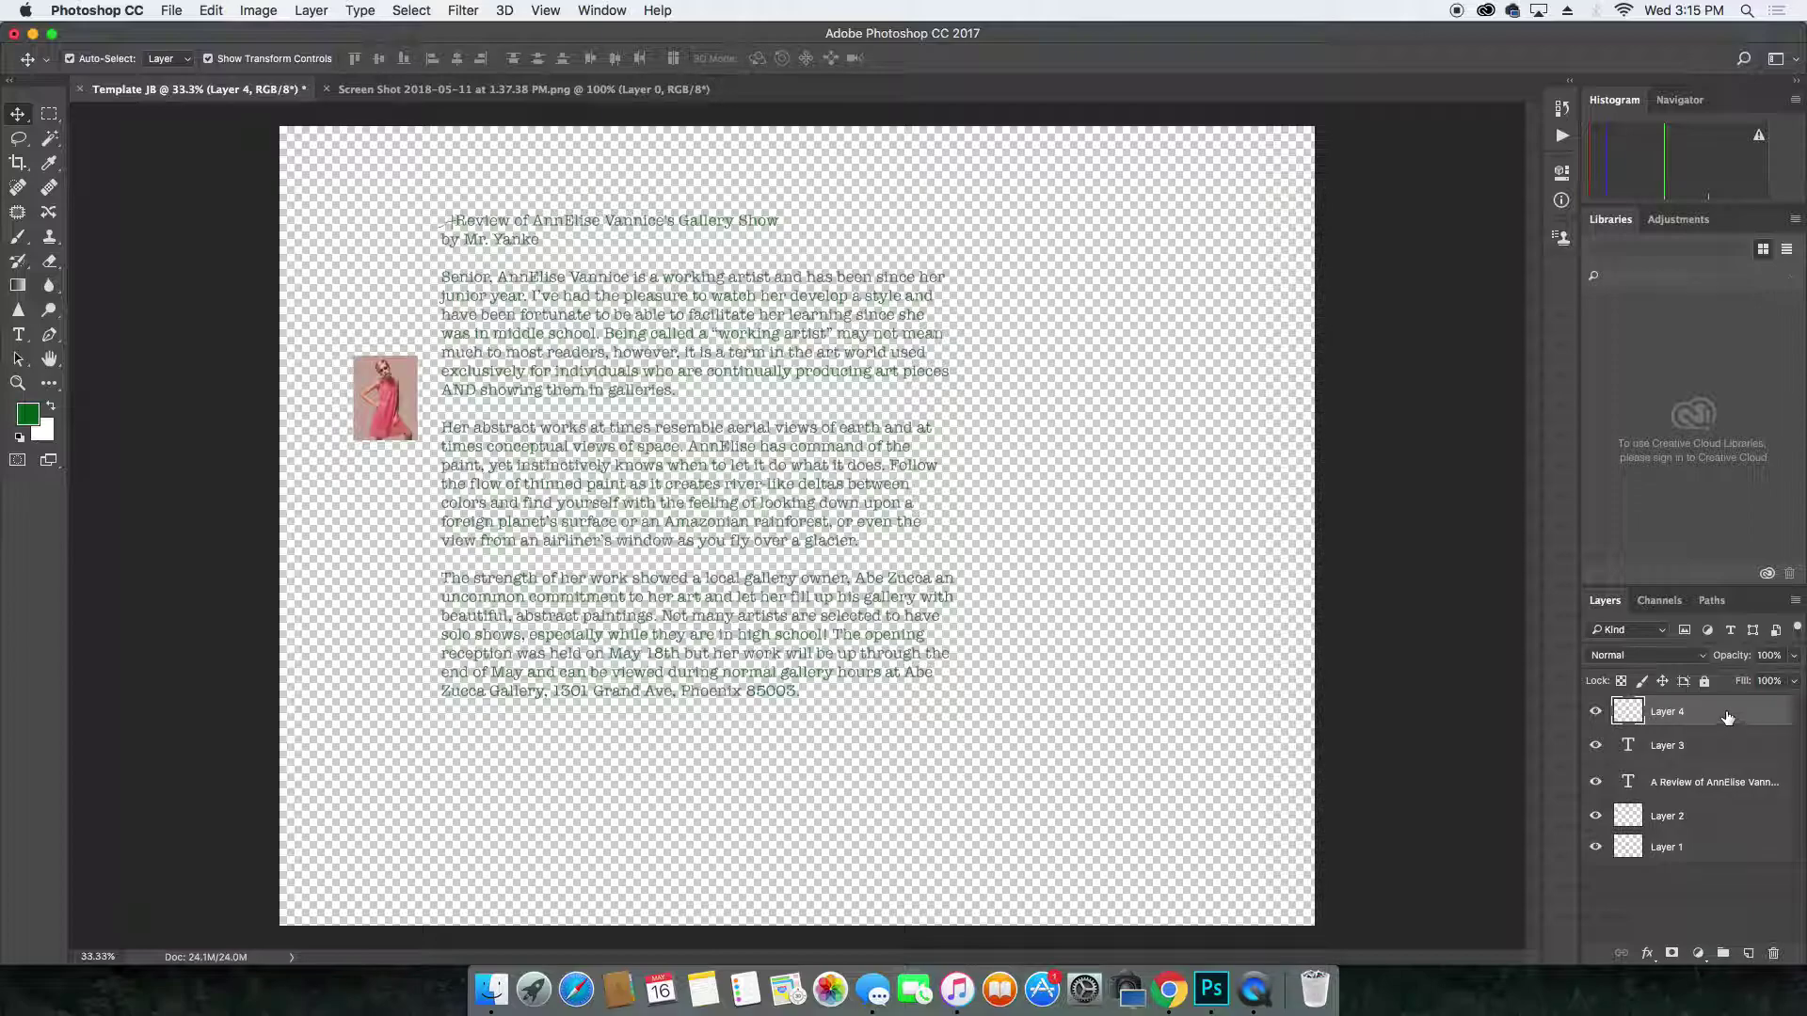
{"action": "left_click_drag", "start_coordinate": [1729, 722], "coordinate": [1729, 867]}
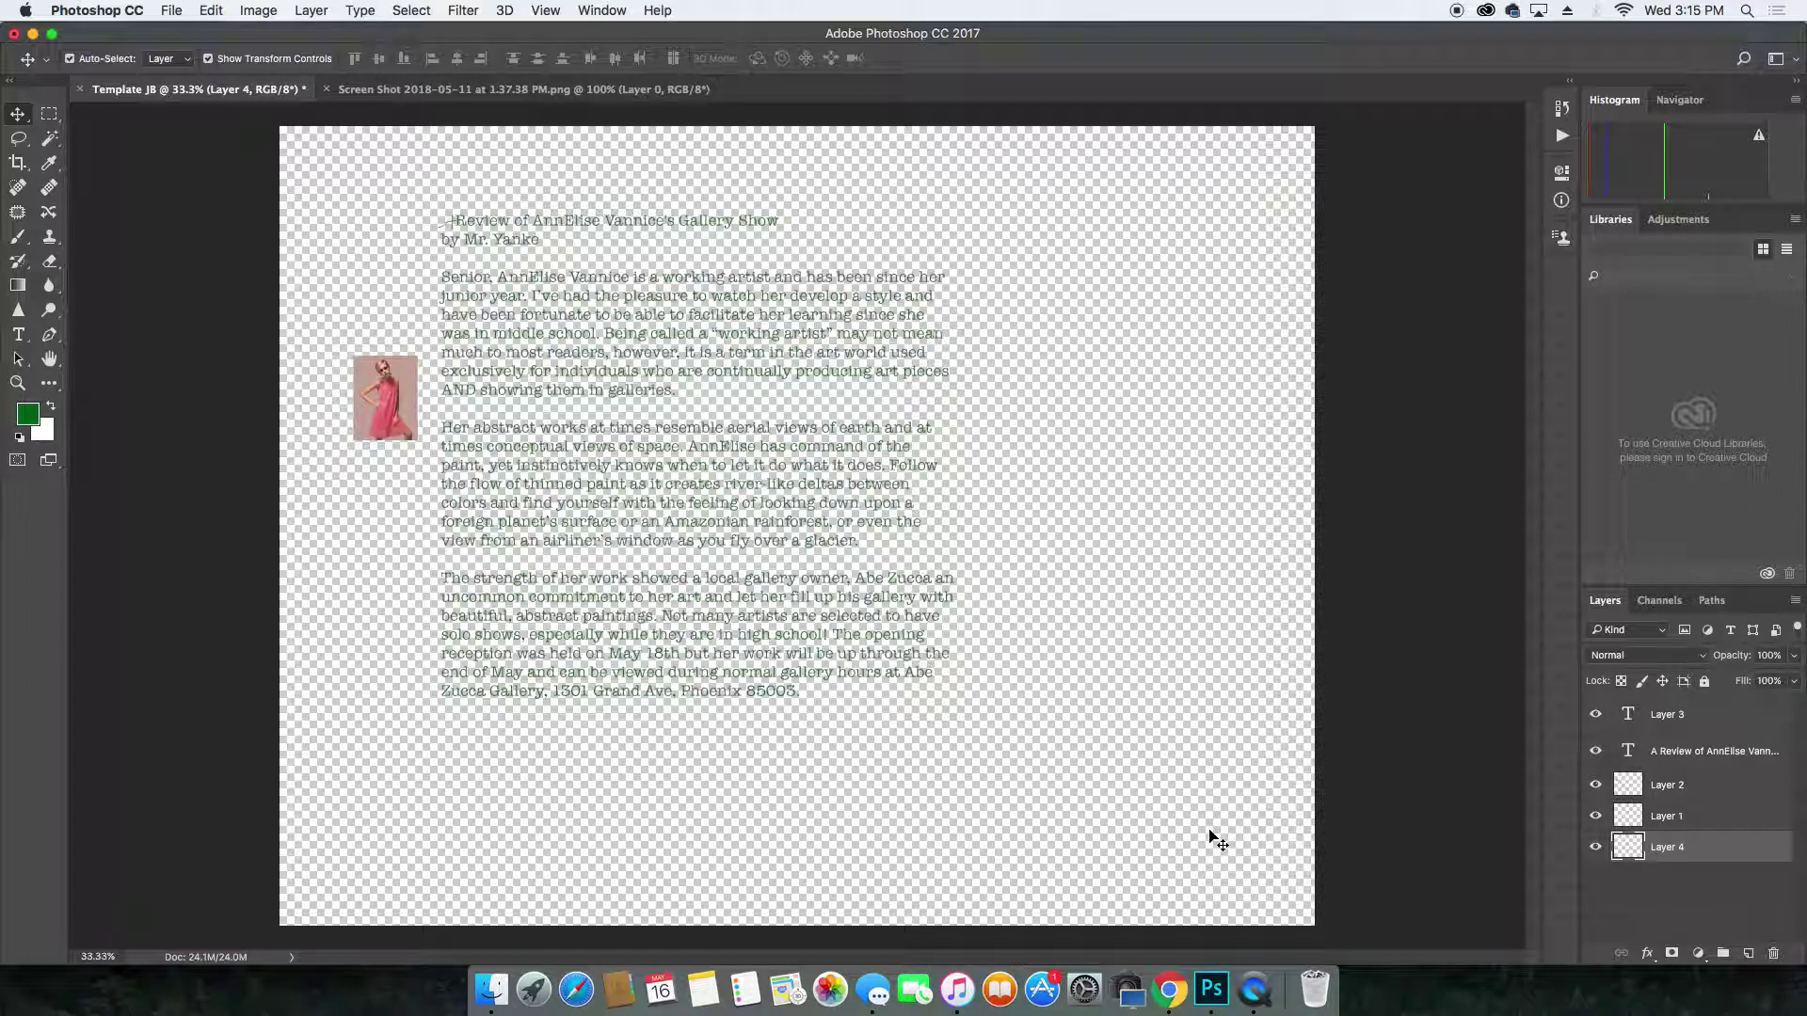
{"action": "key", "text": "alt+BackSpace"}
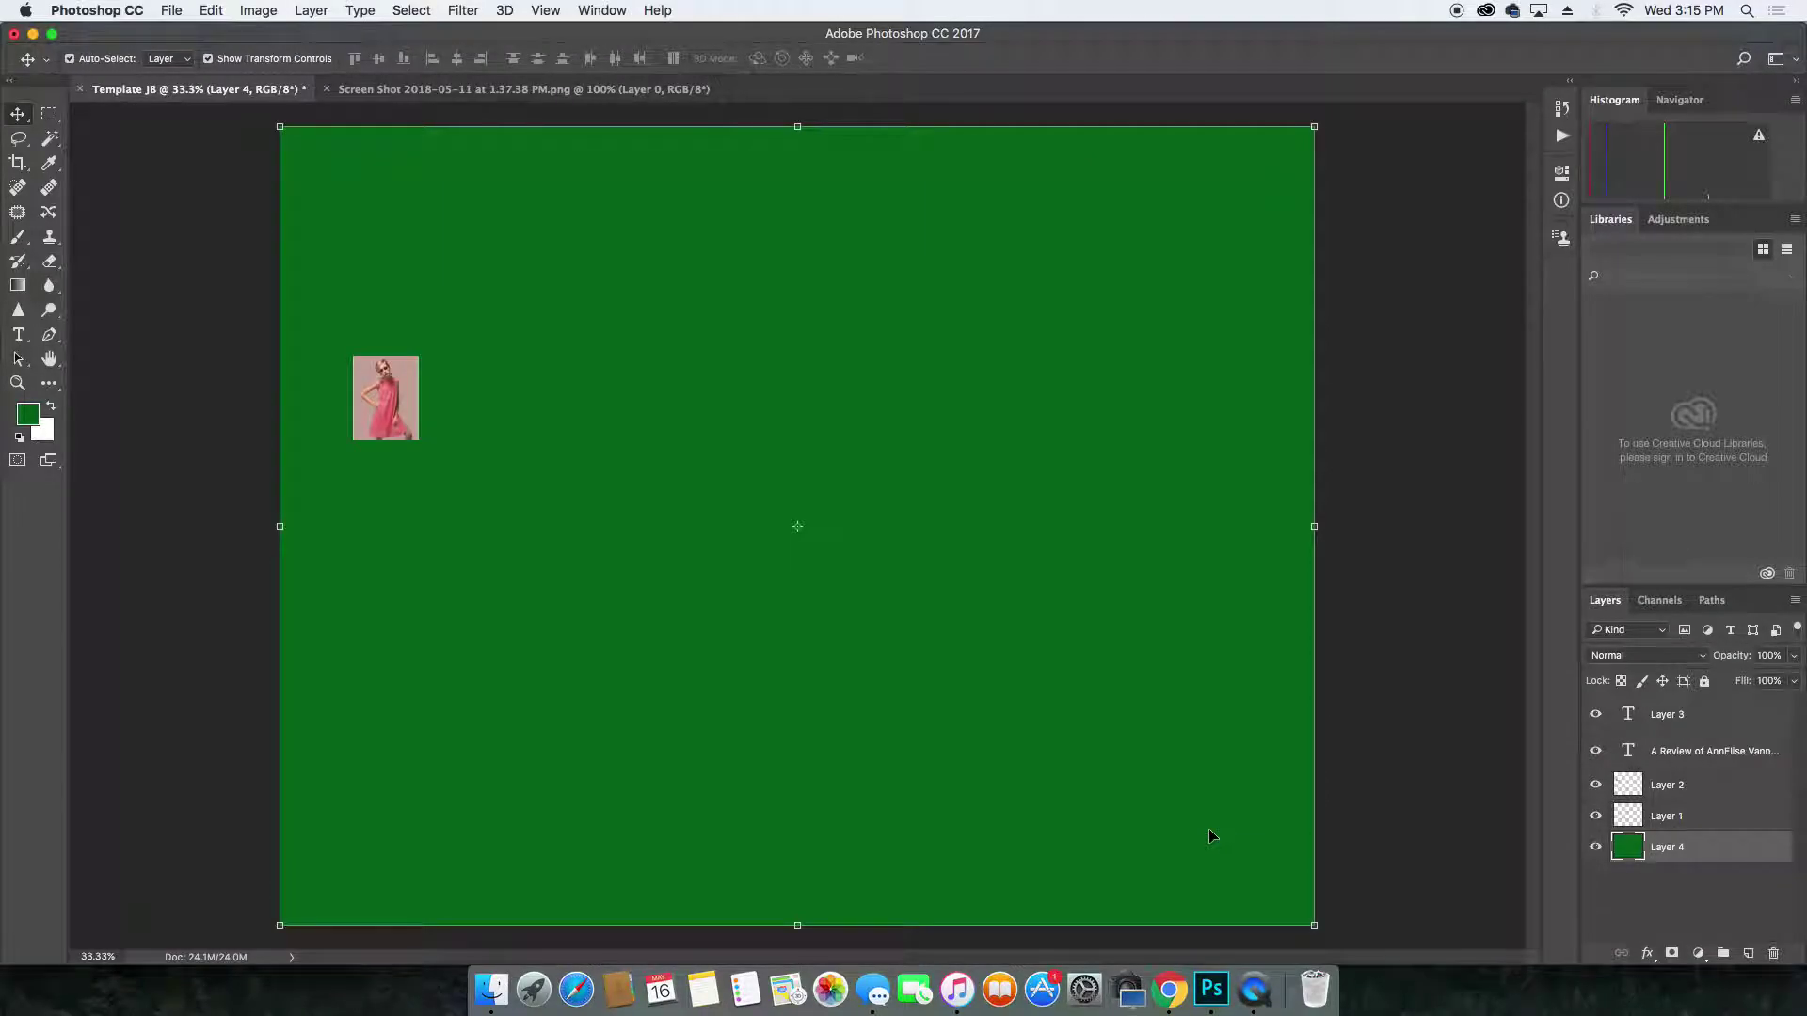
{"action": "key", "text": "super+BackSpace"}
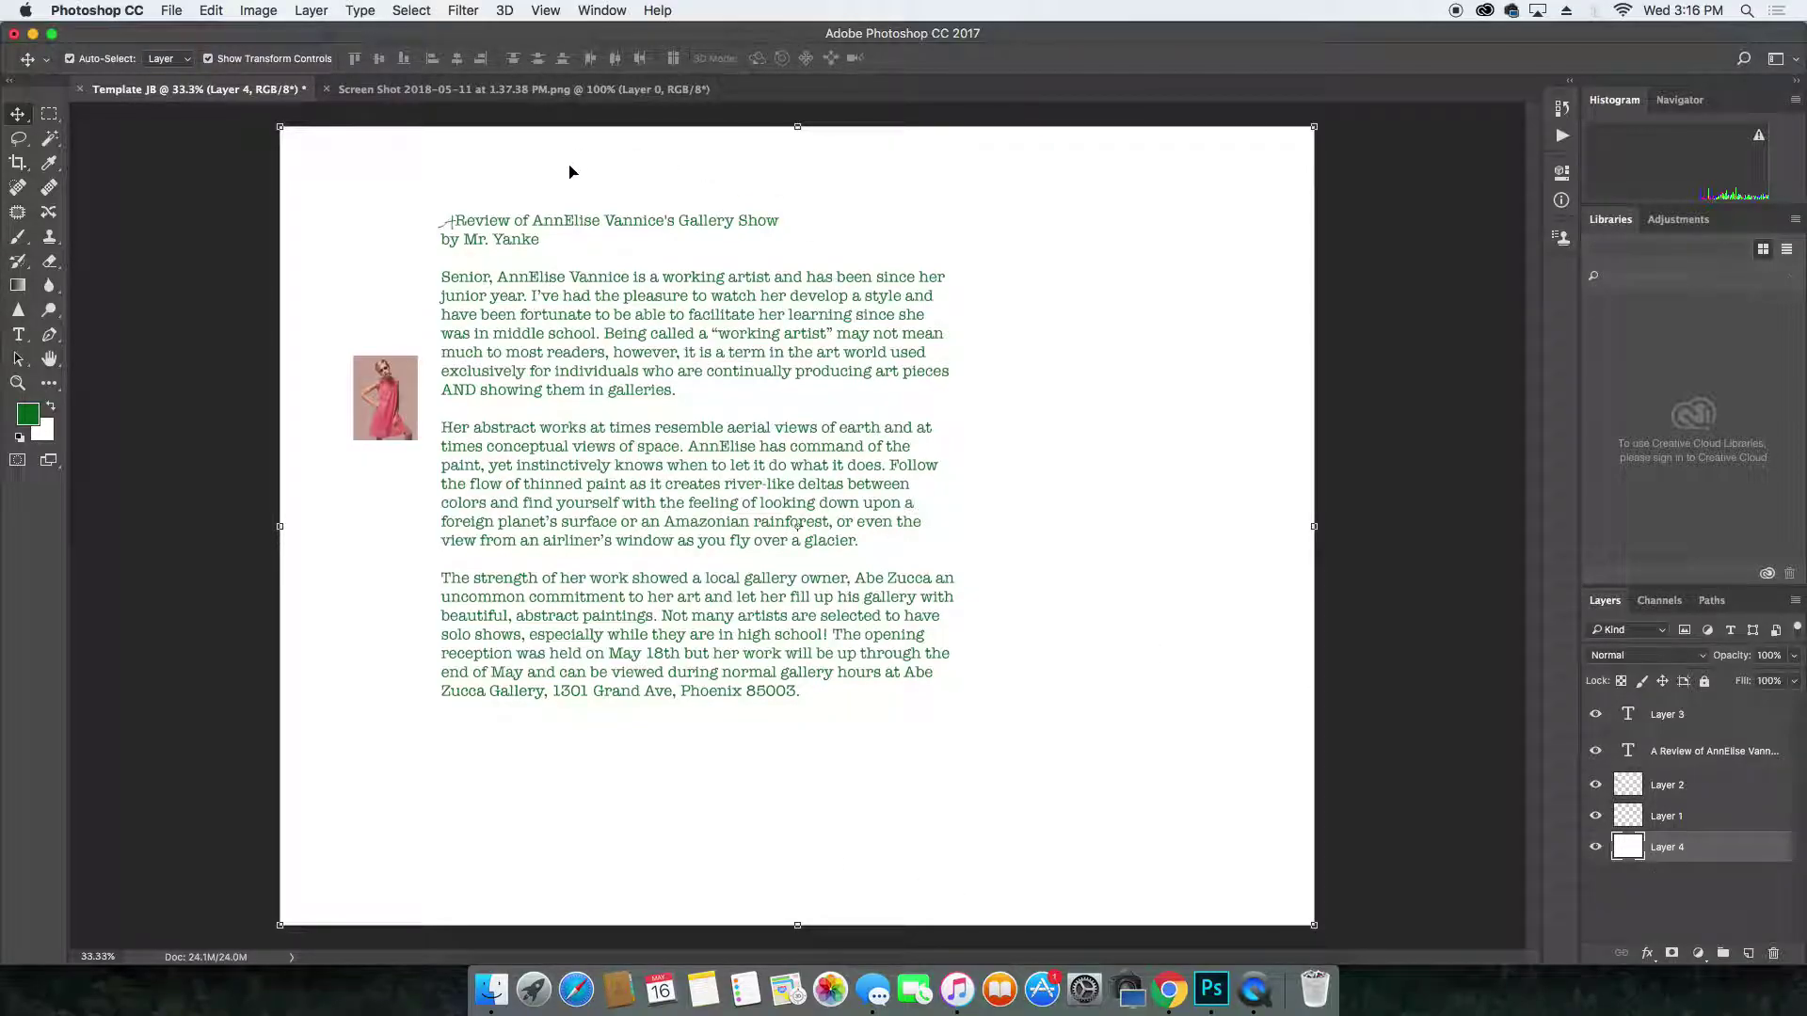
Replace the script-style first letter of the review title with an "A" in American Typewriter and finish editing the text.
{"action": "left_click", "coordinate": [18, 335]}
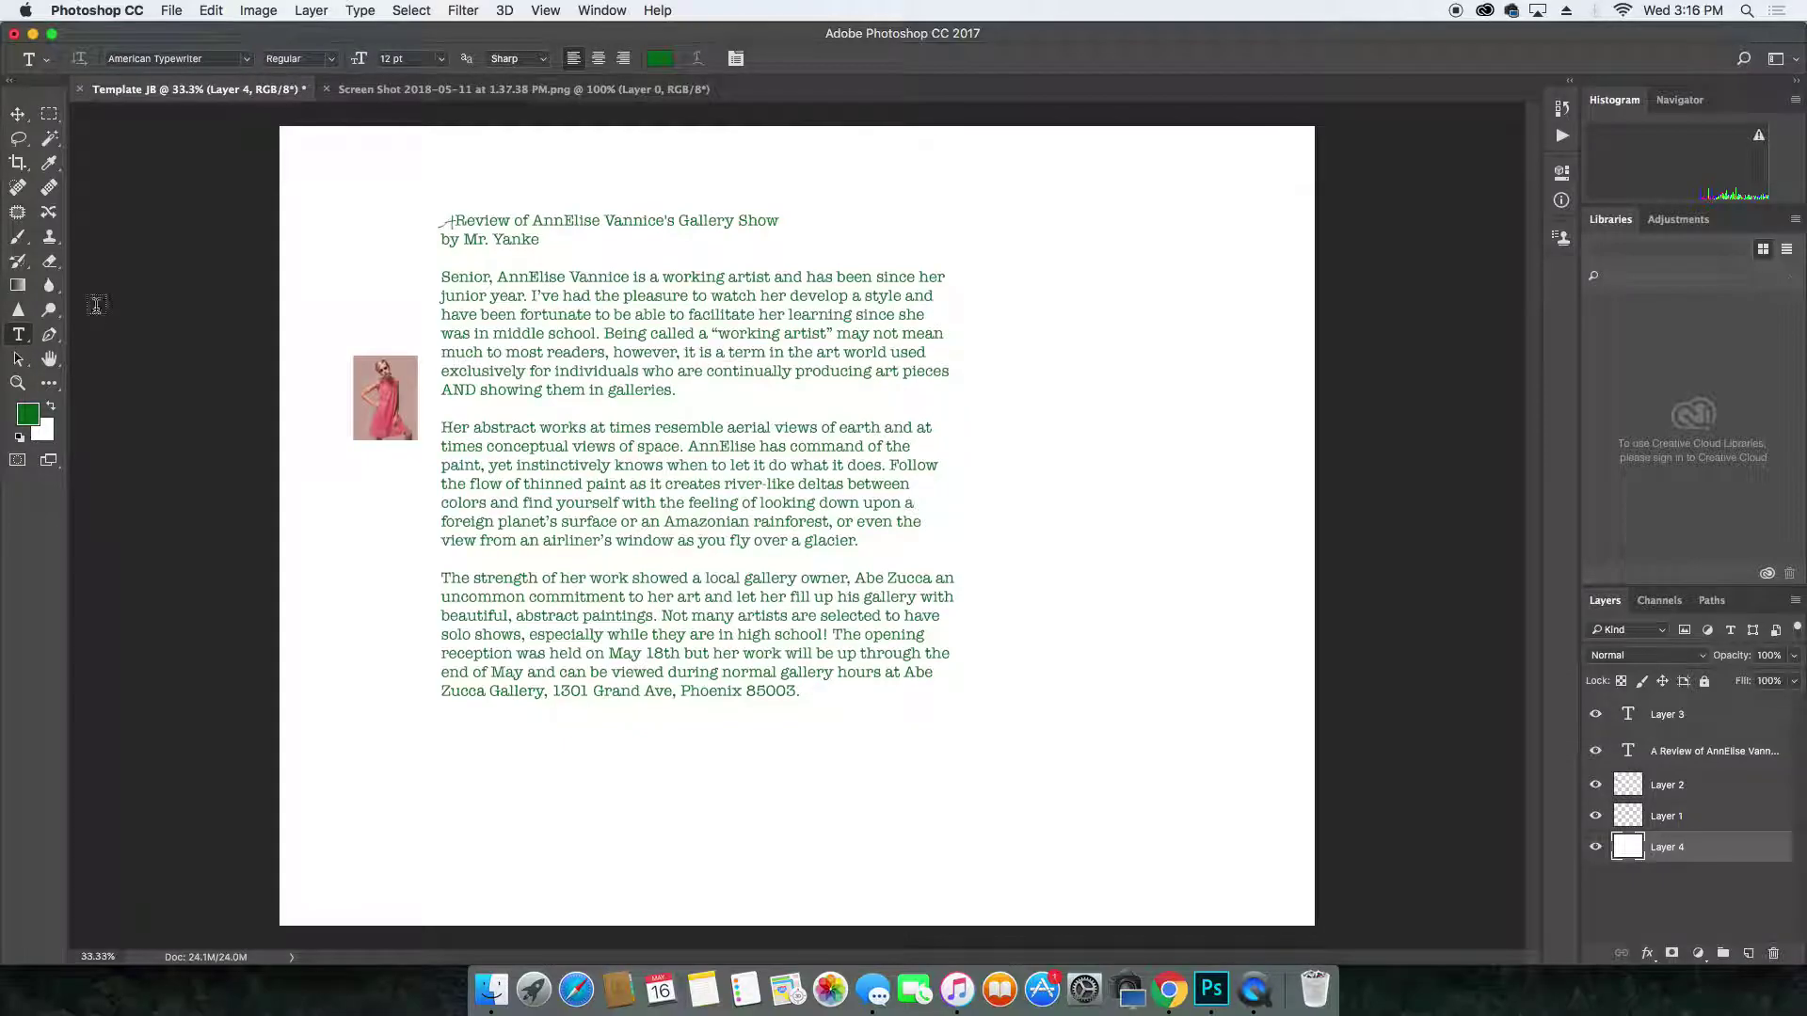
{"action": "left_click", "coordinate": [553, 219]}
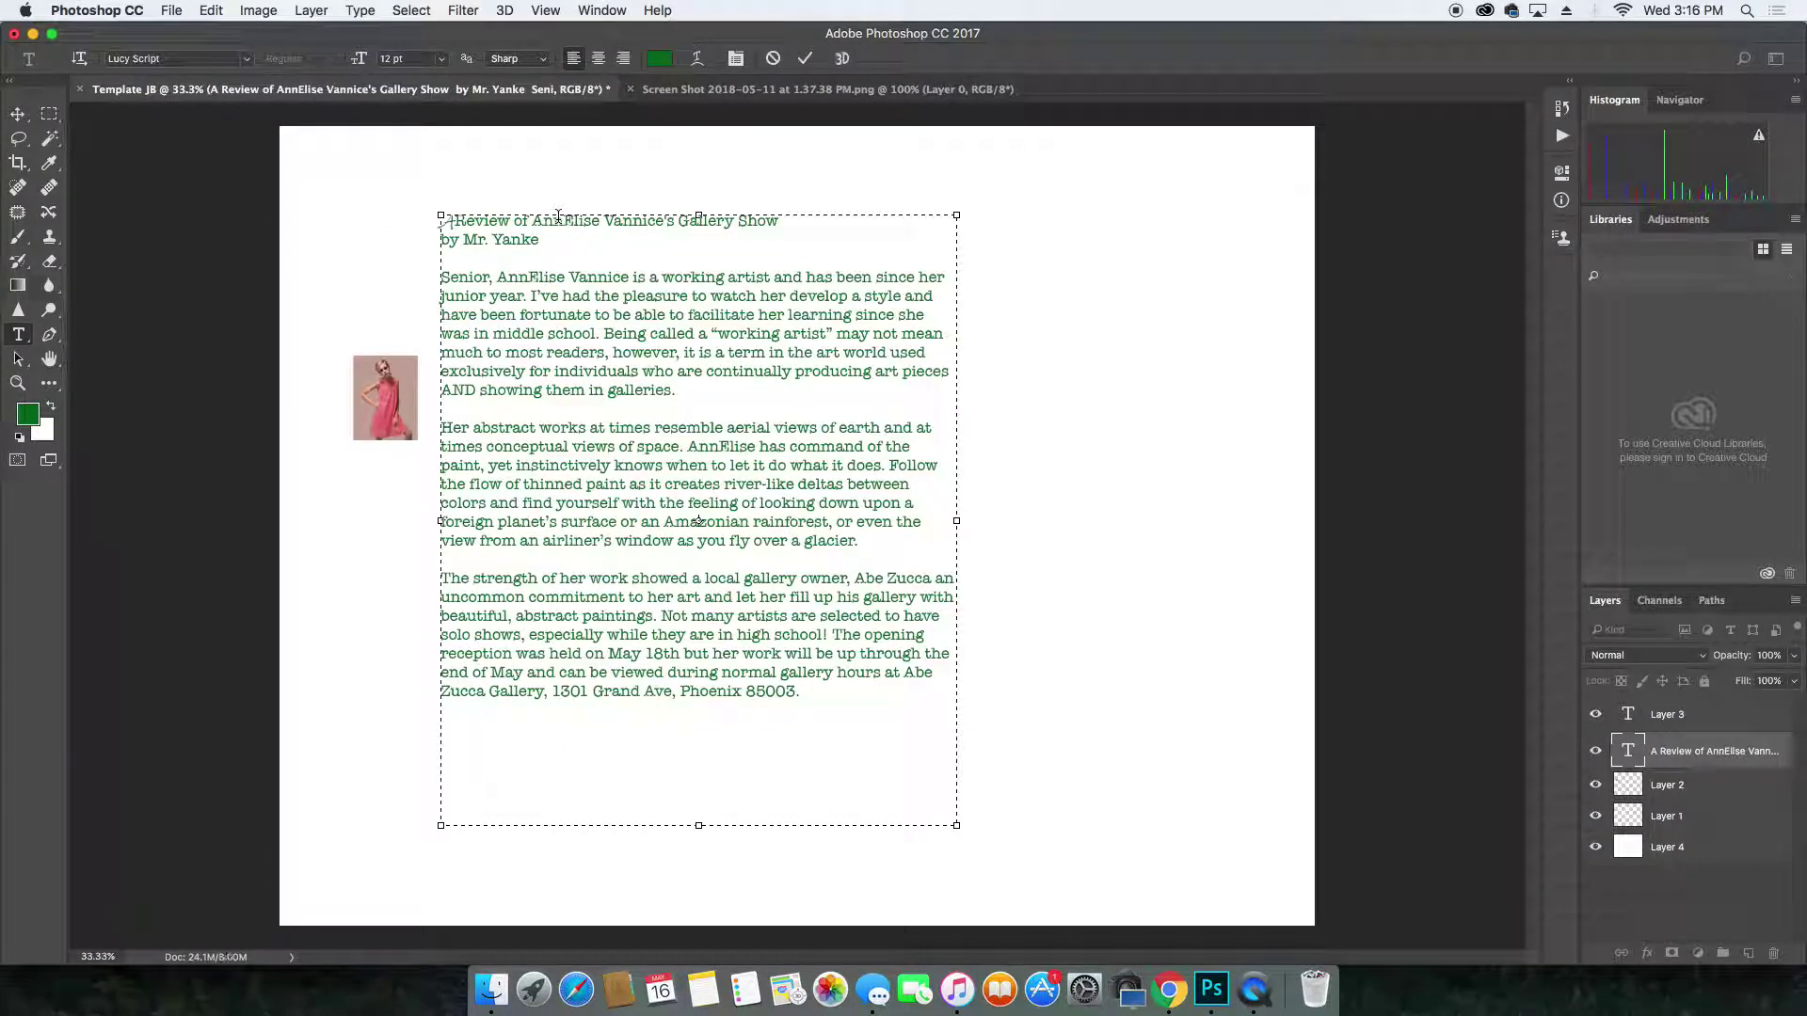
{"action": "key", "text": "BackSpace"}
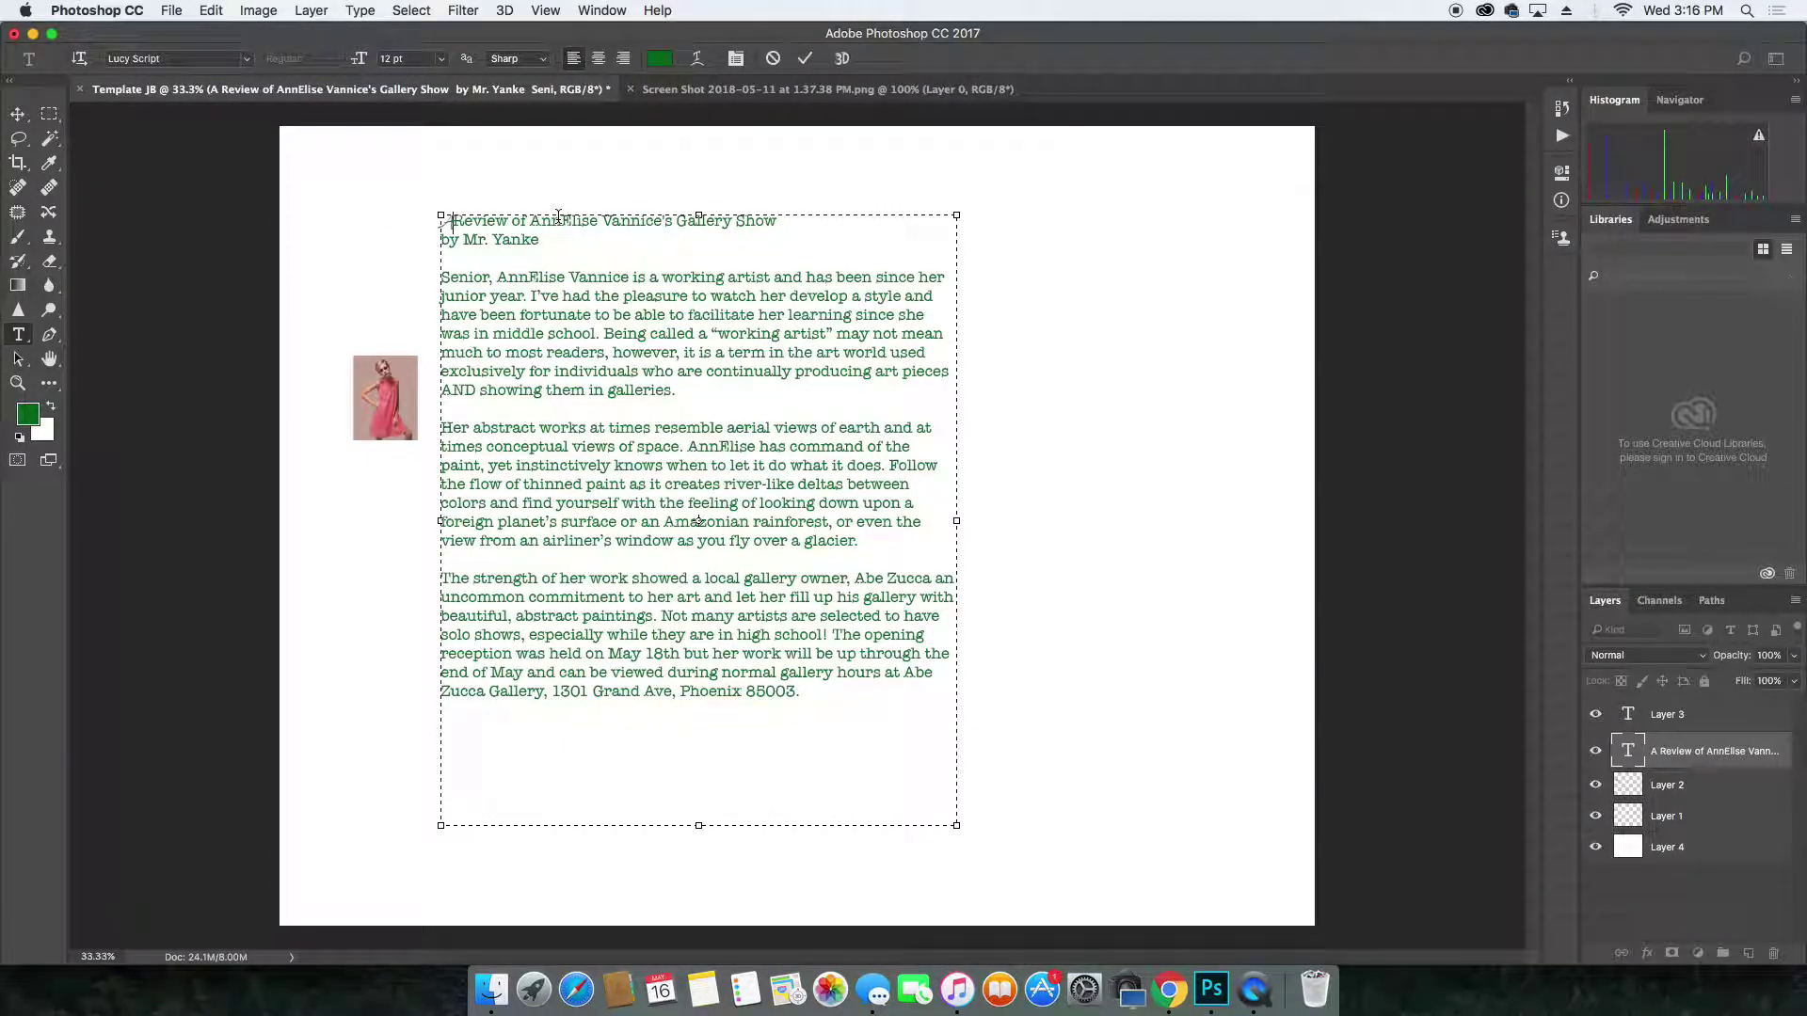
{"action": "key", "text": "BackSpace"}
{"action": "type", "text": "A"}
{"action": "key", "text": "BackSpace"}
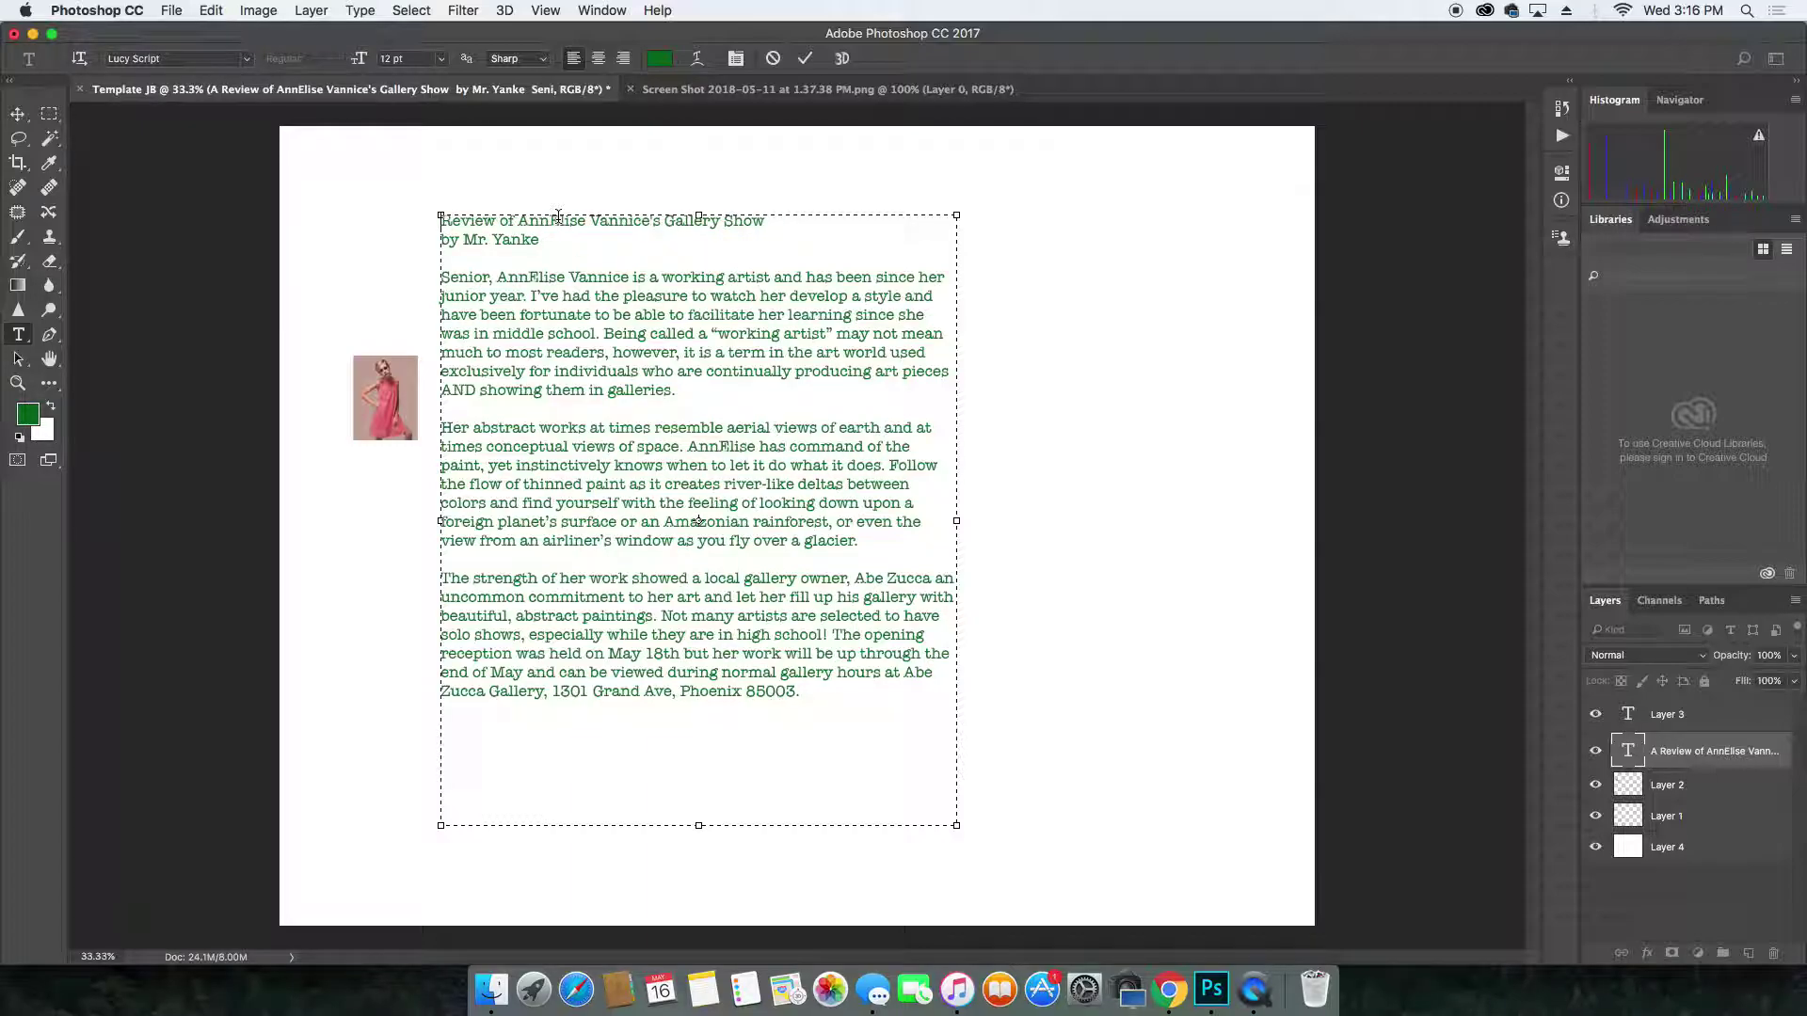
{"action": "type", "text": "A"}
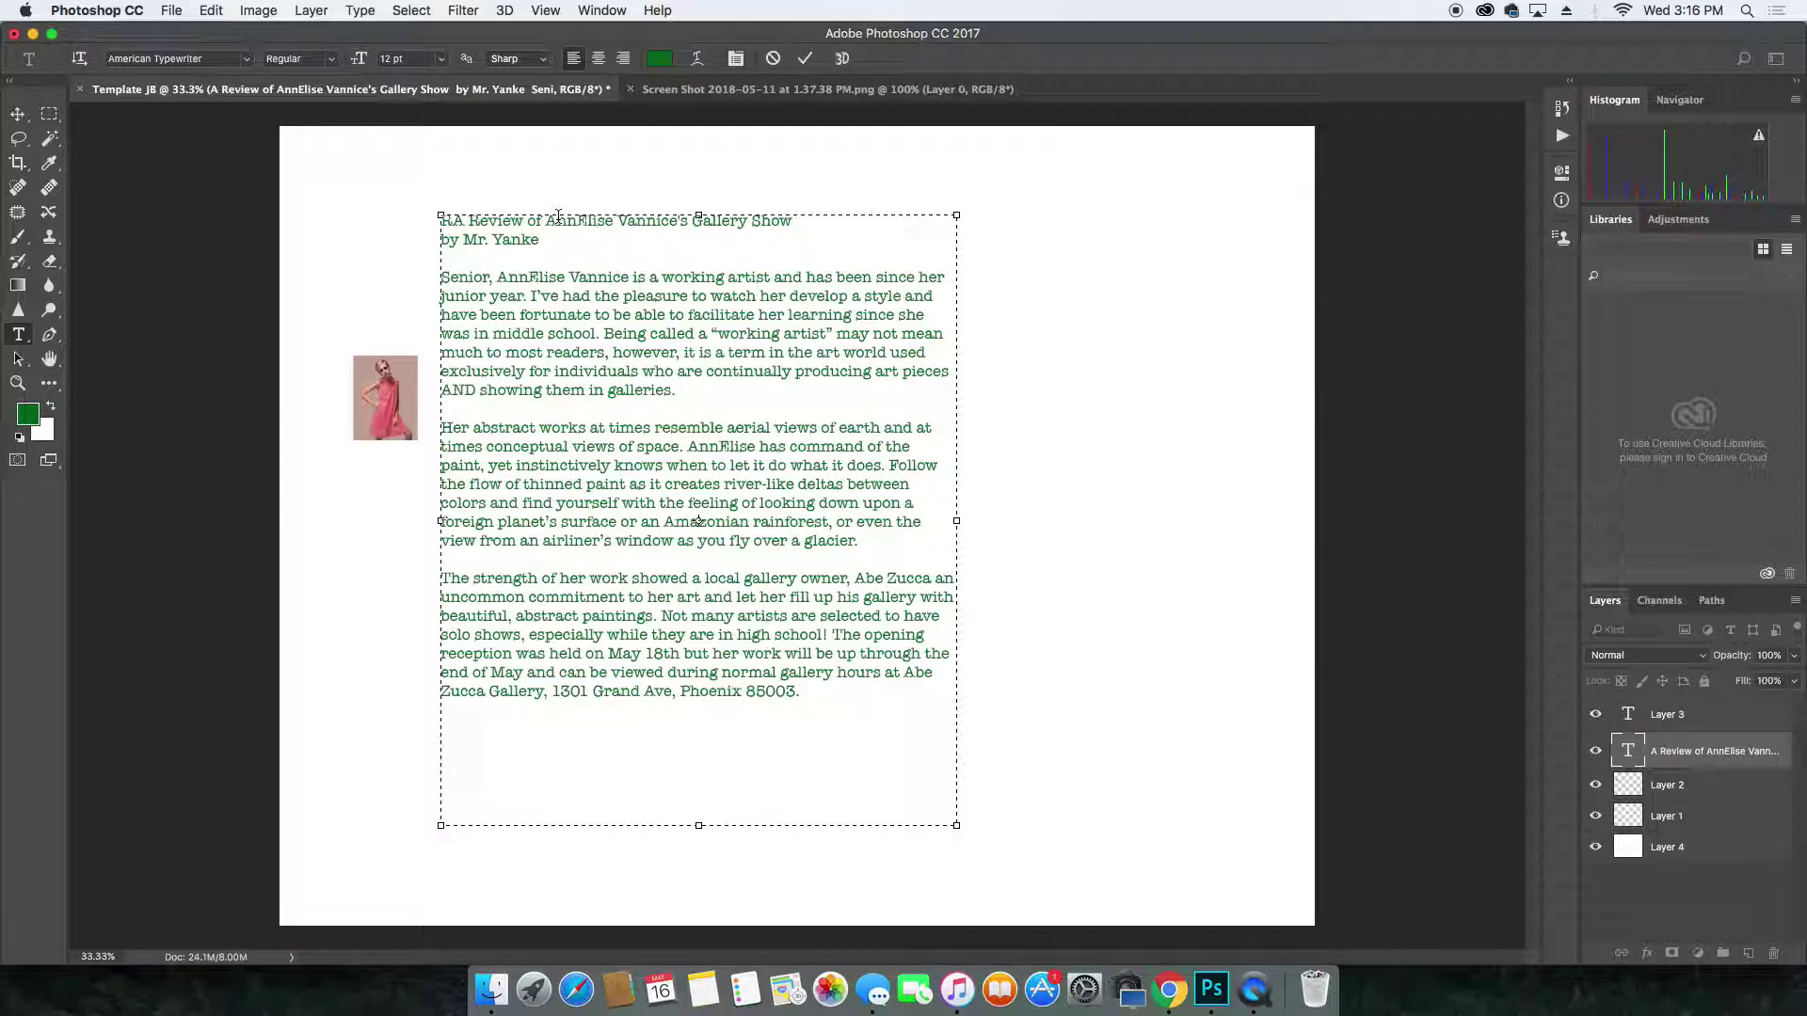
{"action": "key", "text": "BackSpace"}
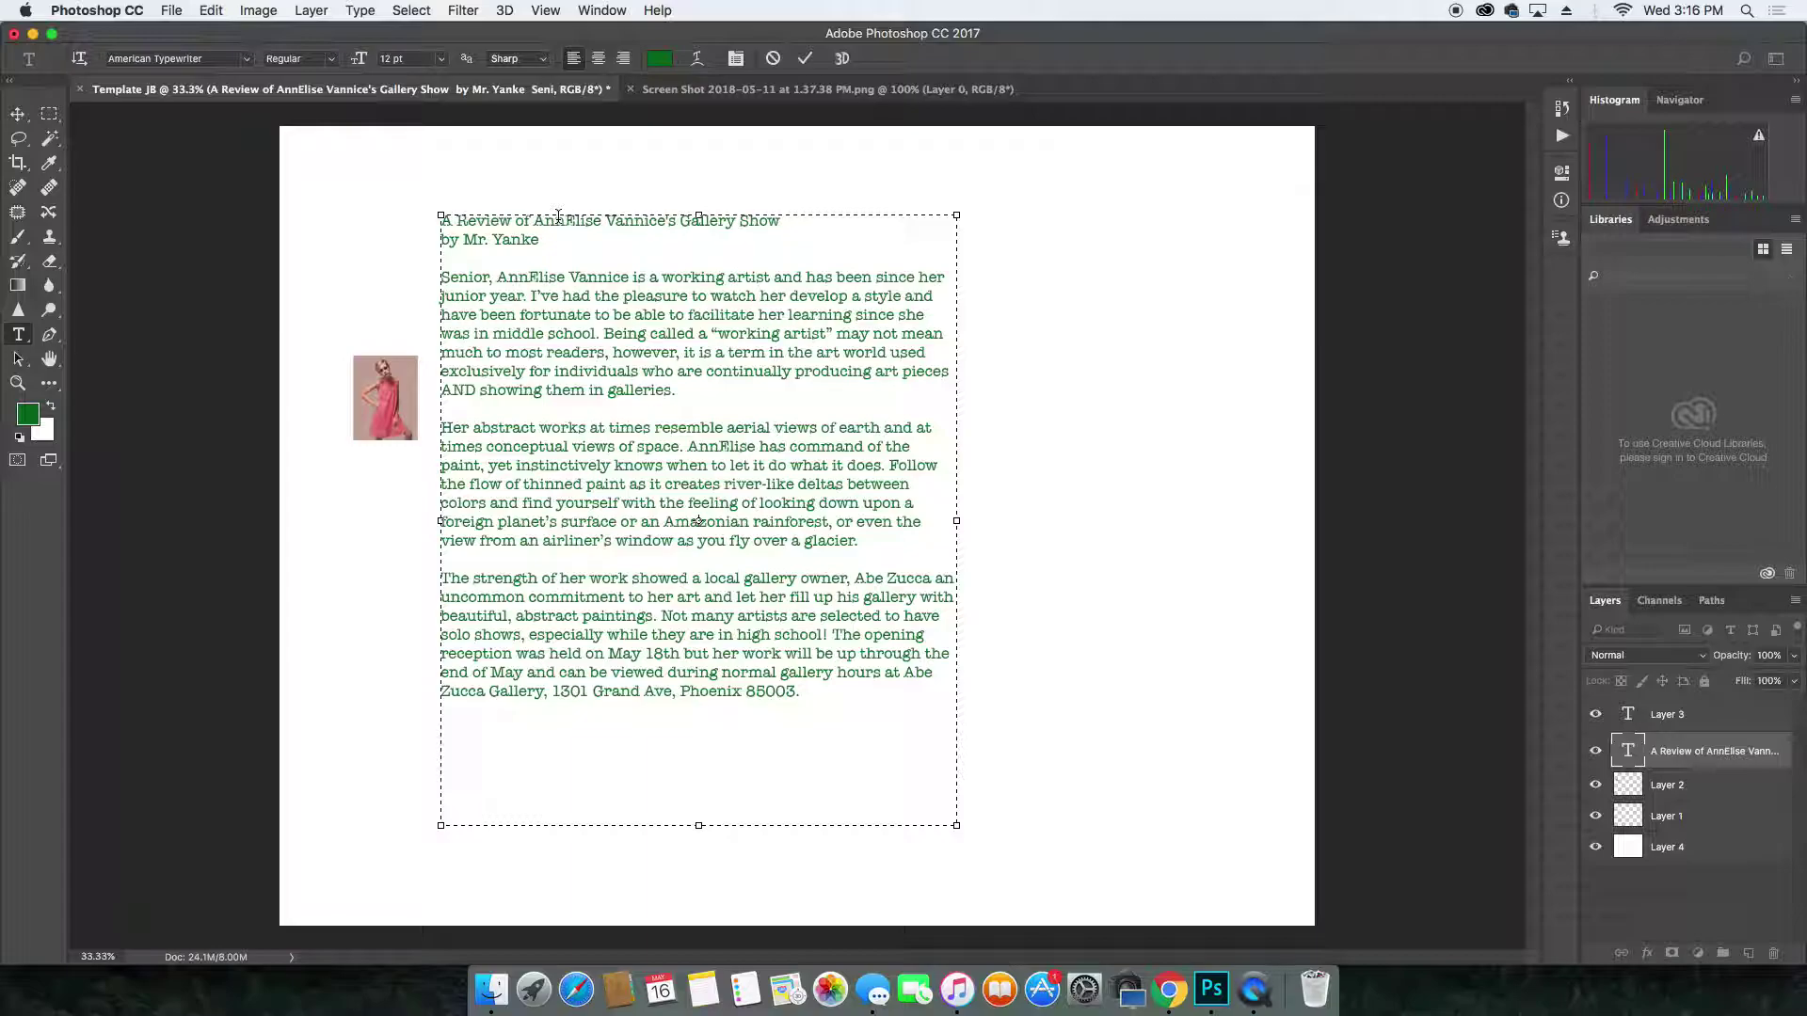
{"action": "left_click", "coordinate": [1180, 438]}
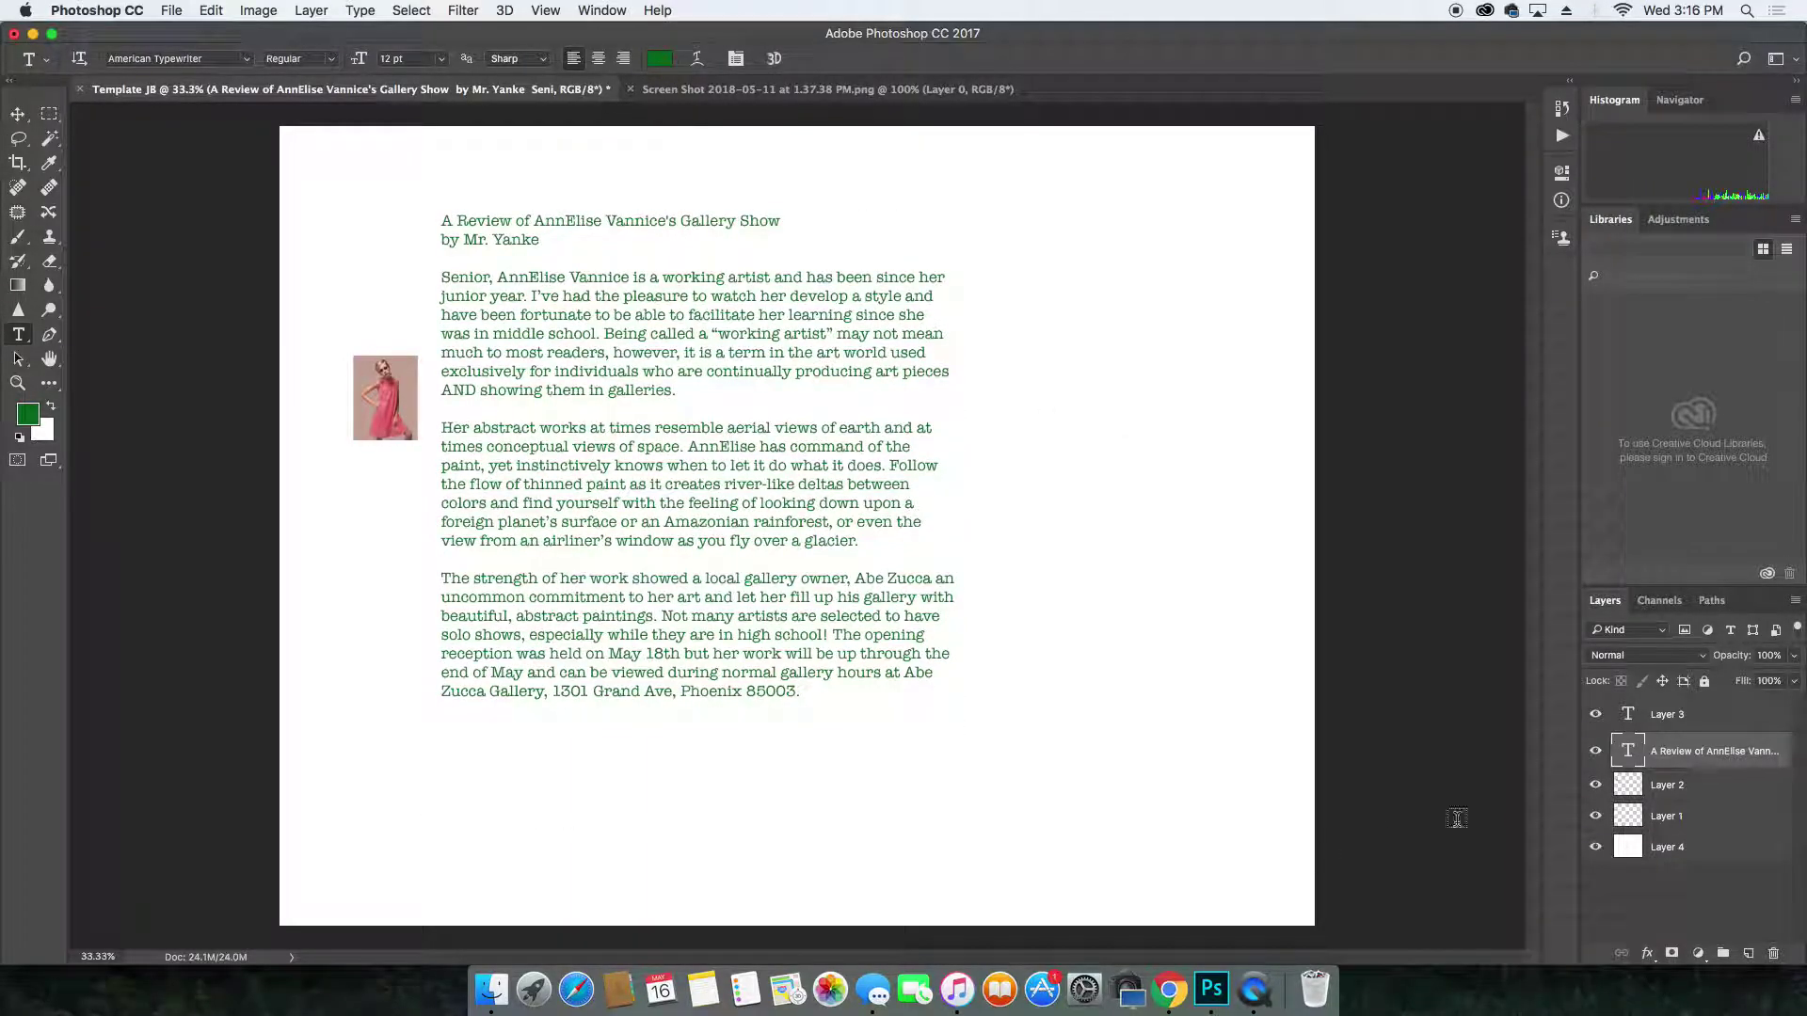
Switch to Chrome and search Google for "Border PNG" in a new tab.
{"action": "left_click", "coordinate": [1172, 995]}
{"action": "left_click_drag", "start_coordinate": [621, 332], "coordinate": [627, 251]}
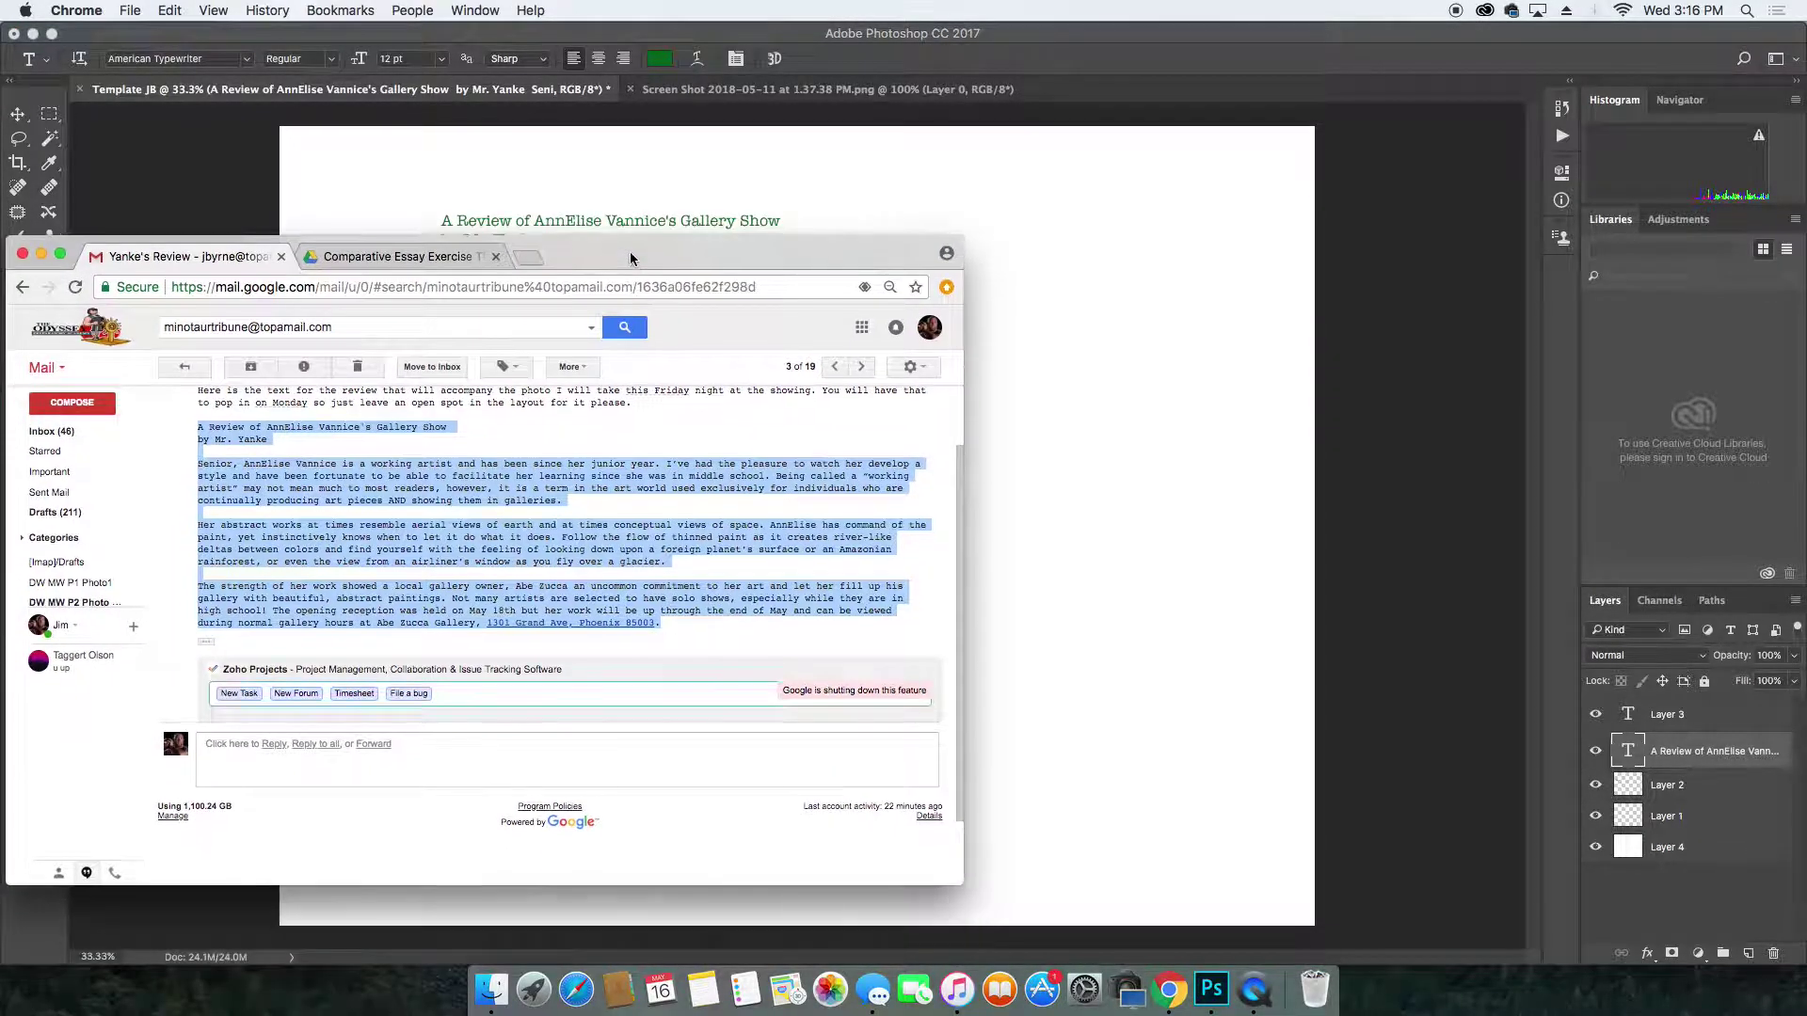
{"action": "left_click", "coordinate": [532, 257]}
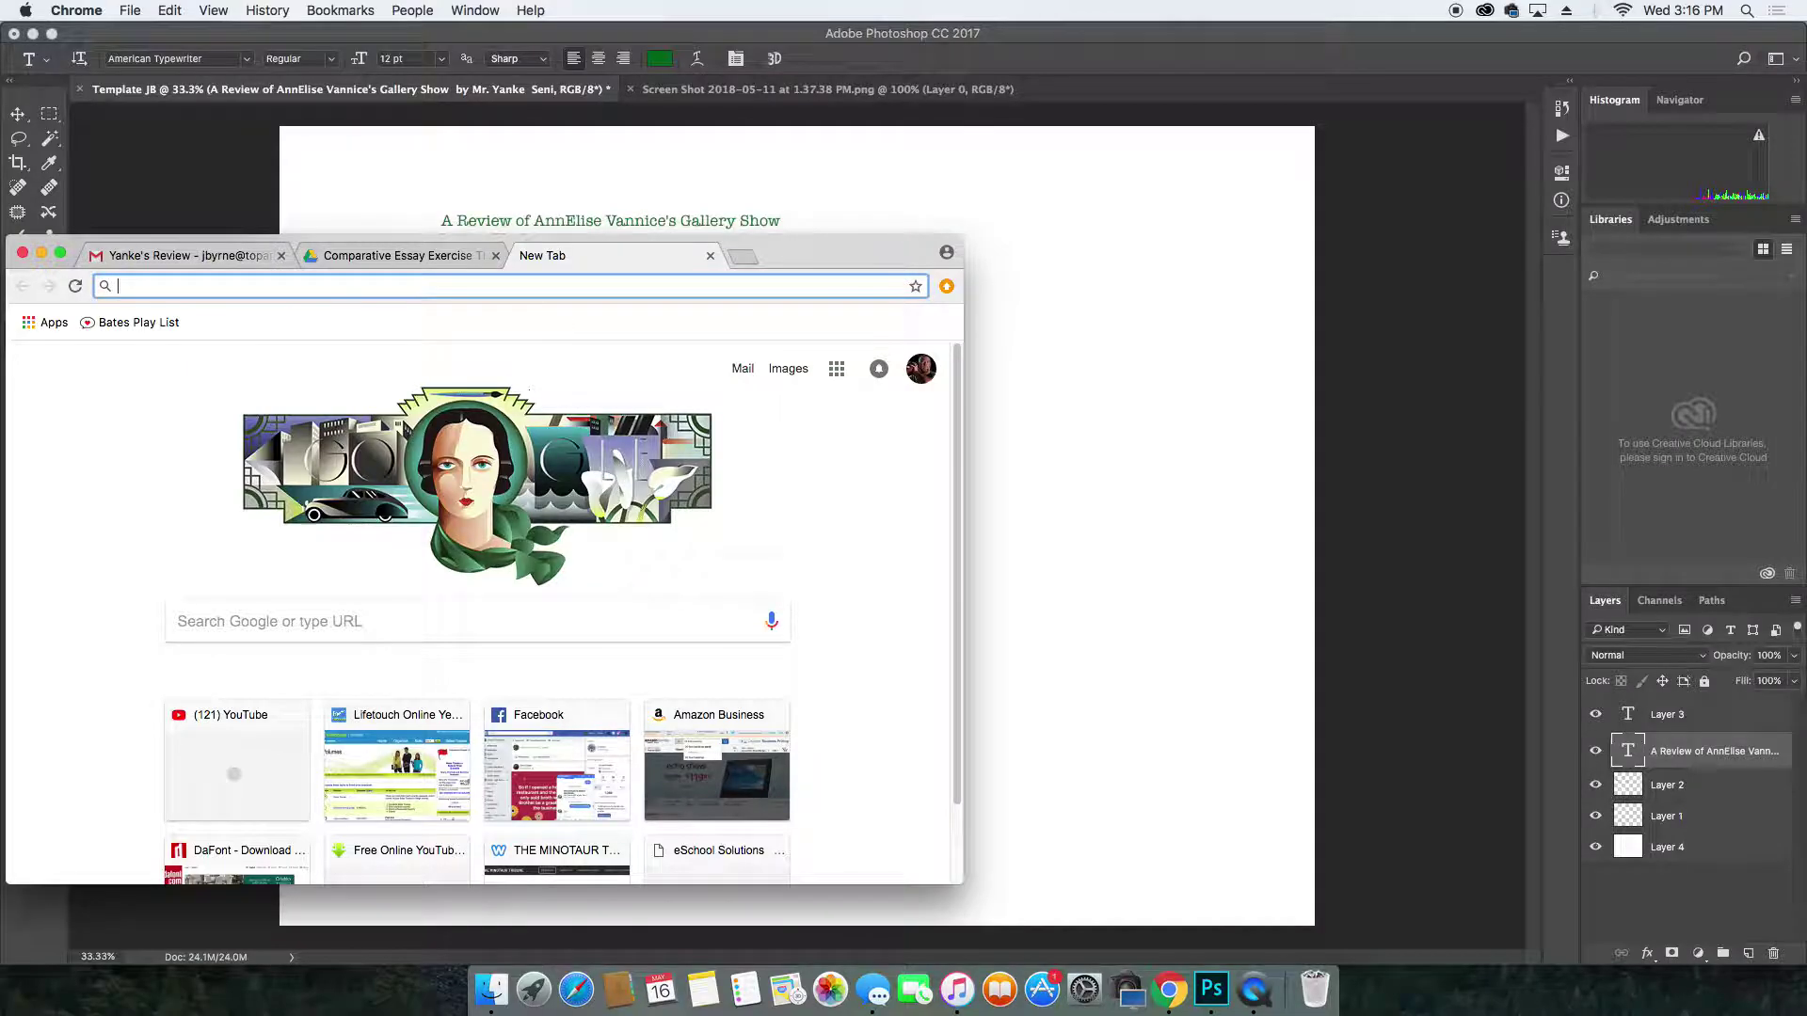
{"action": "type", "text": "Bord"}
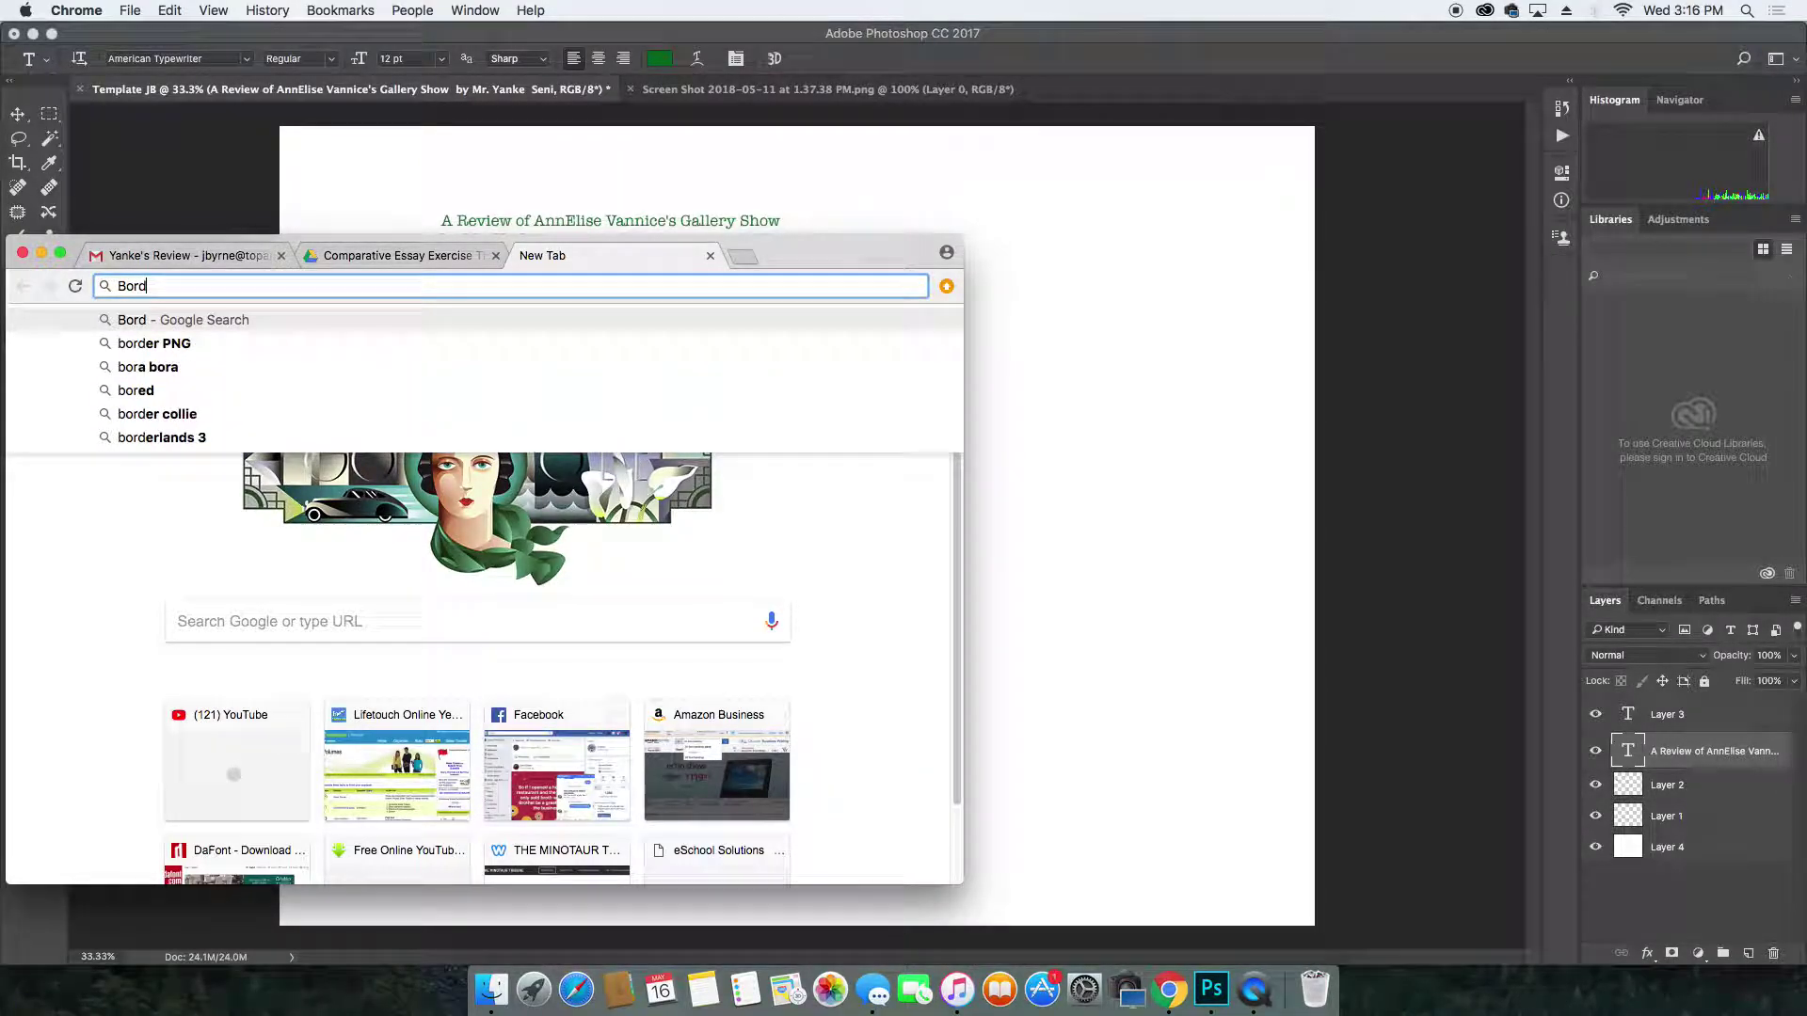
{"action": "type", "text": "er PNG"}
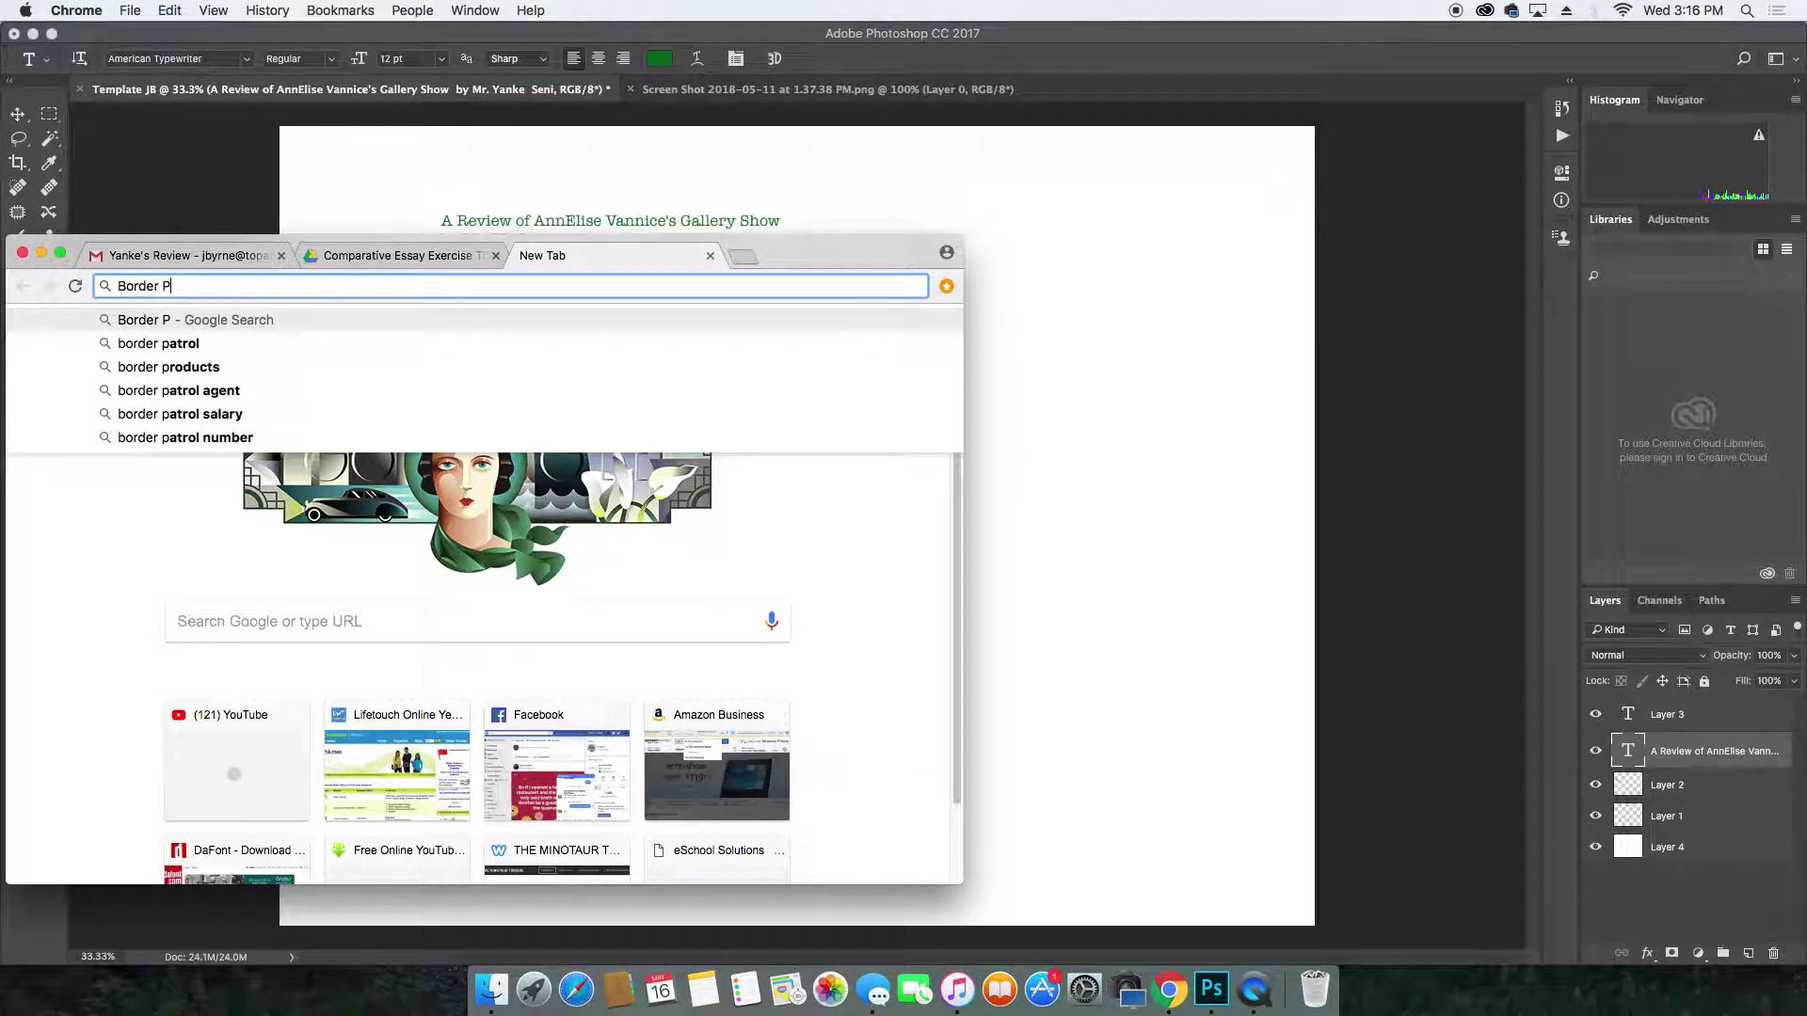
{"action": "left_click", "coordinate": [599, 321]}
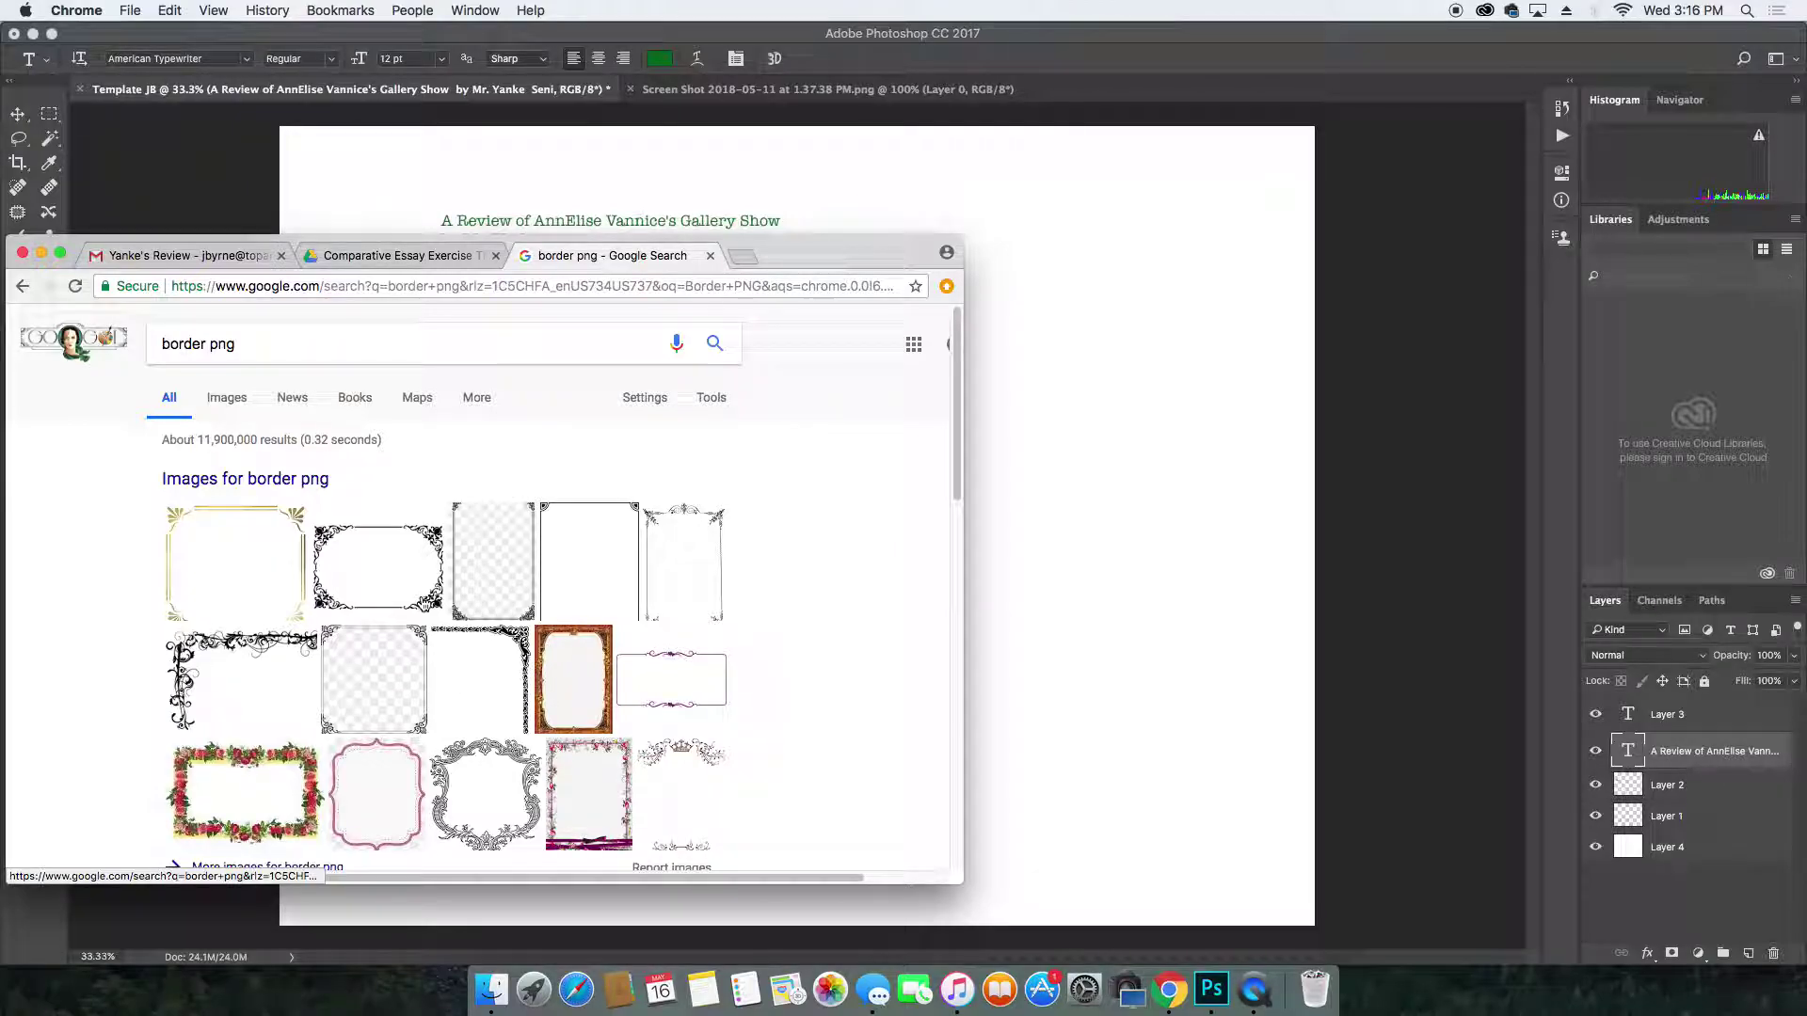
Open the black scrollwork corner border from the image results and save it to the Desktop as a PNG.
{"action": "left_click", "coordinate": [274, 659]}
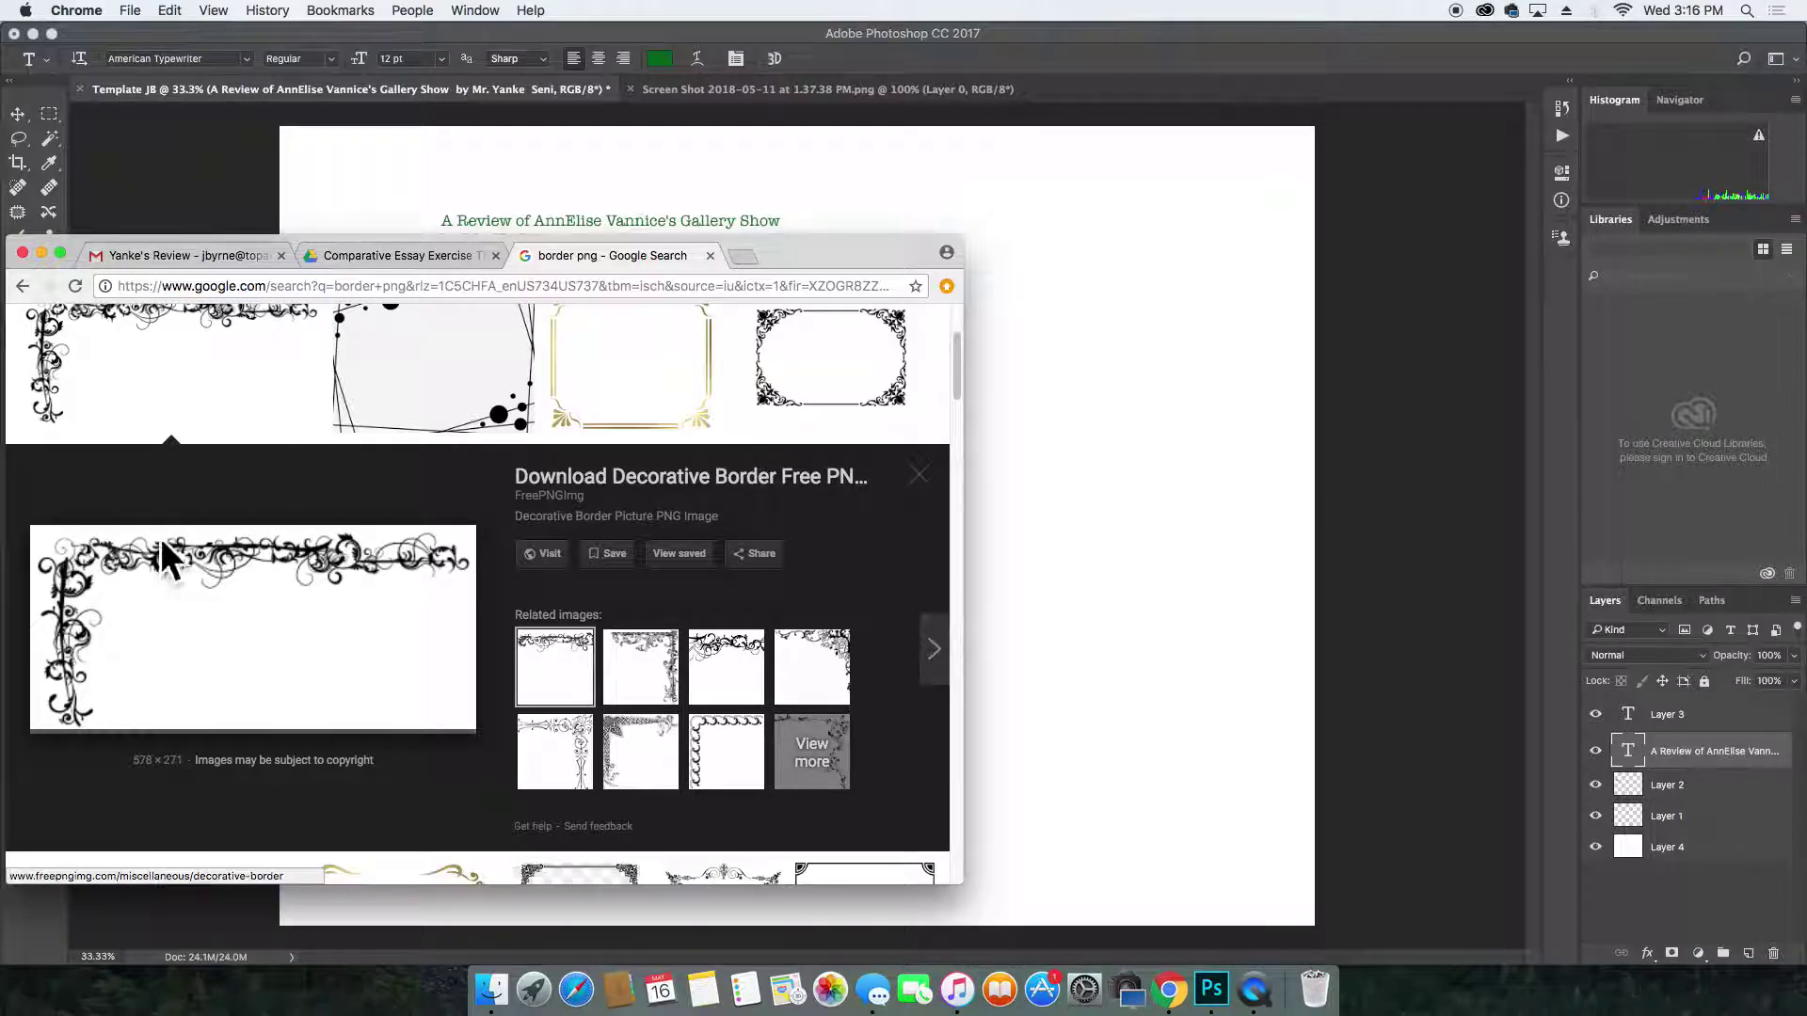
{"action": "right_click", "coordinate": [276, 598]}
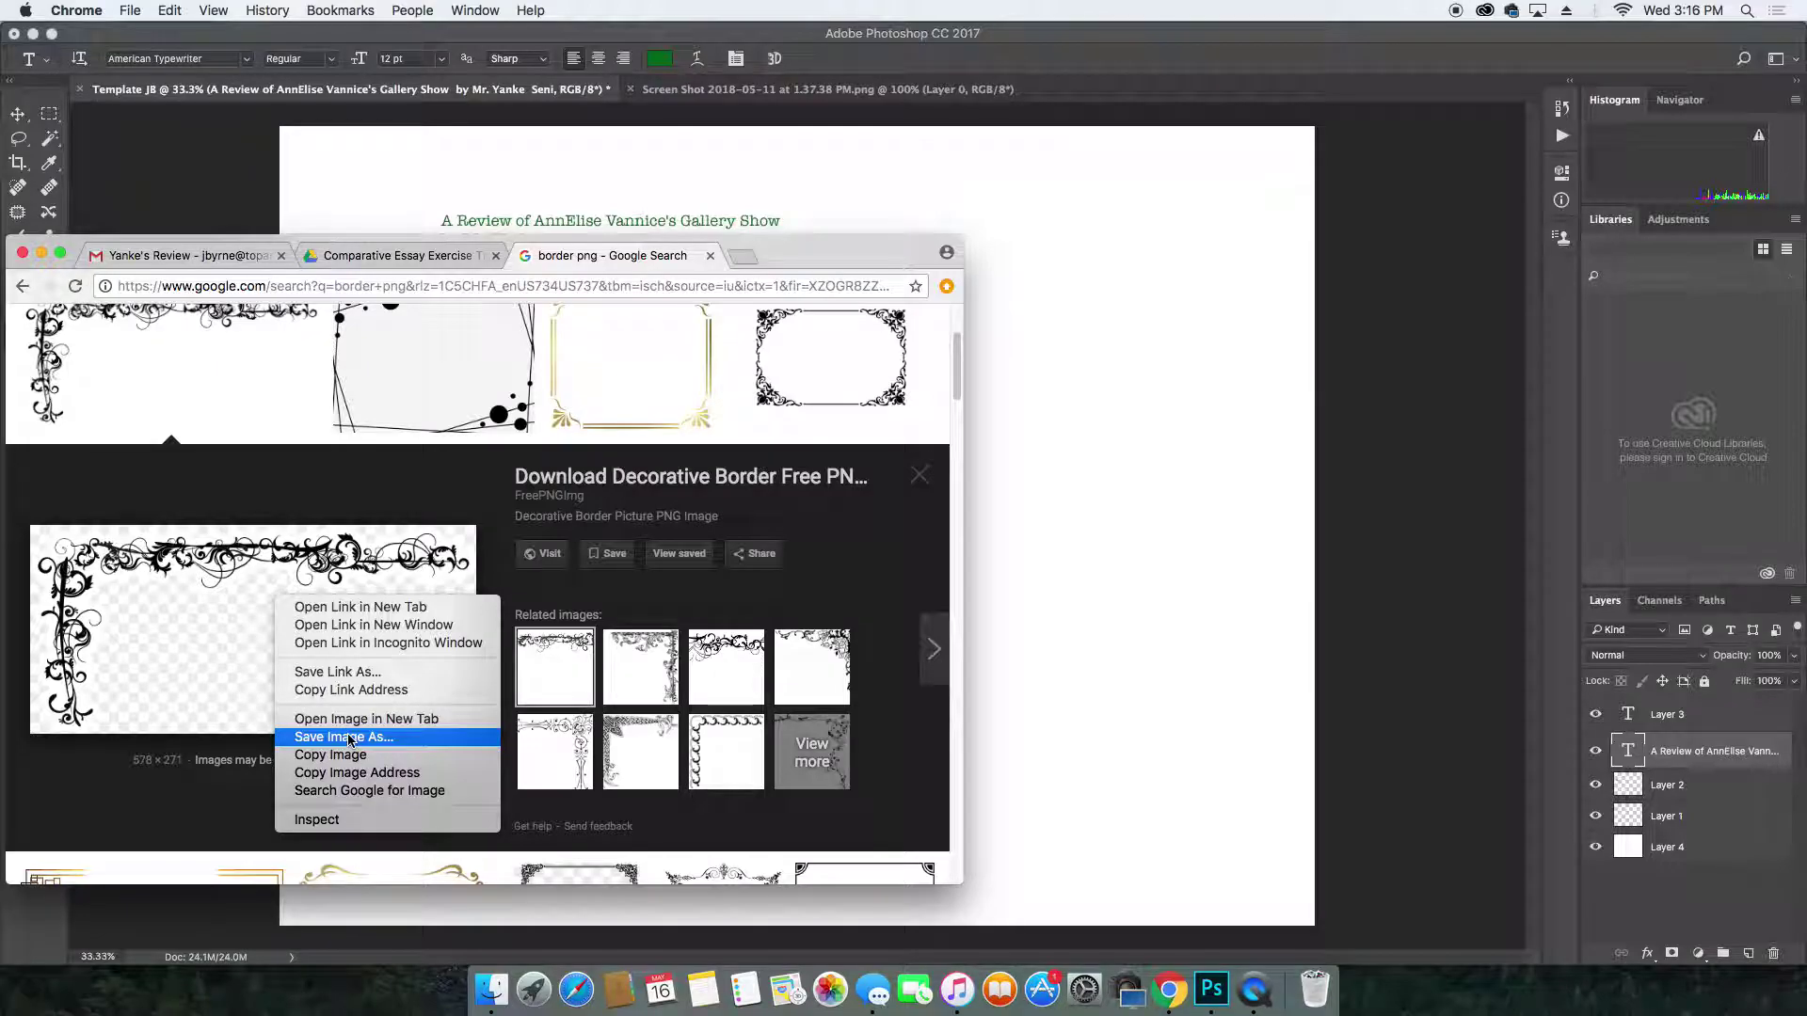
{"action": "left_click", "coordinate": [349, 740]}
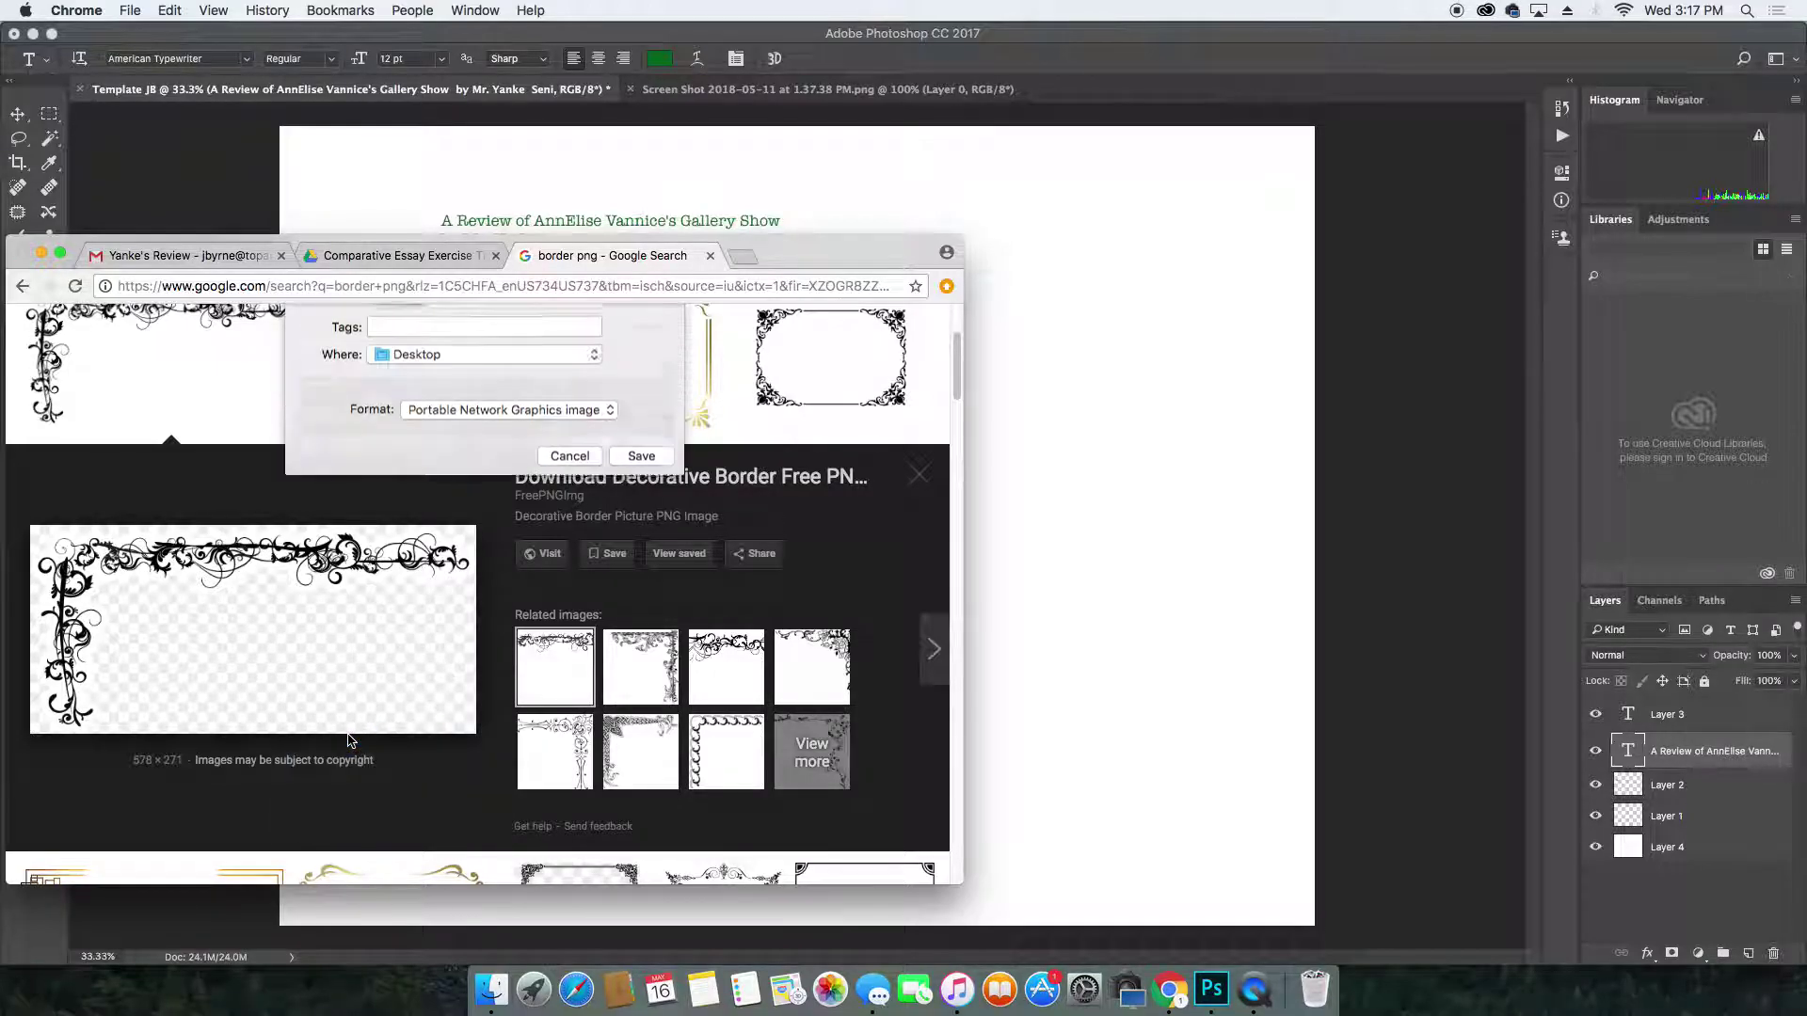
{"action": "left_click", "coordinate": [653, 494]}
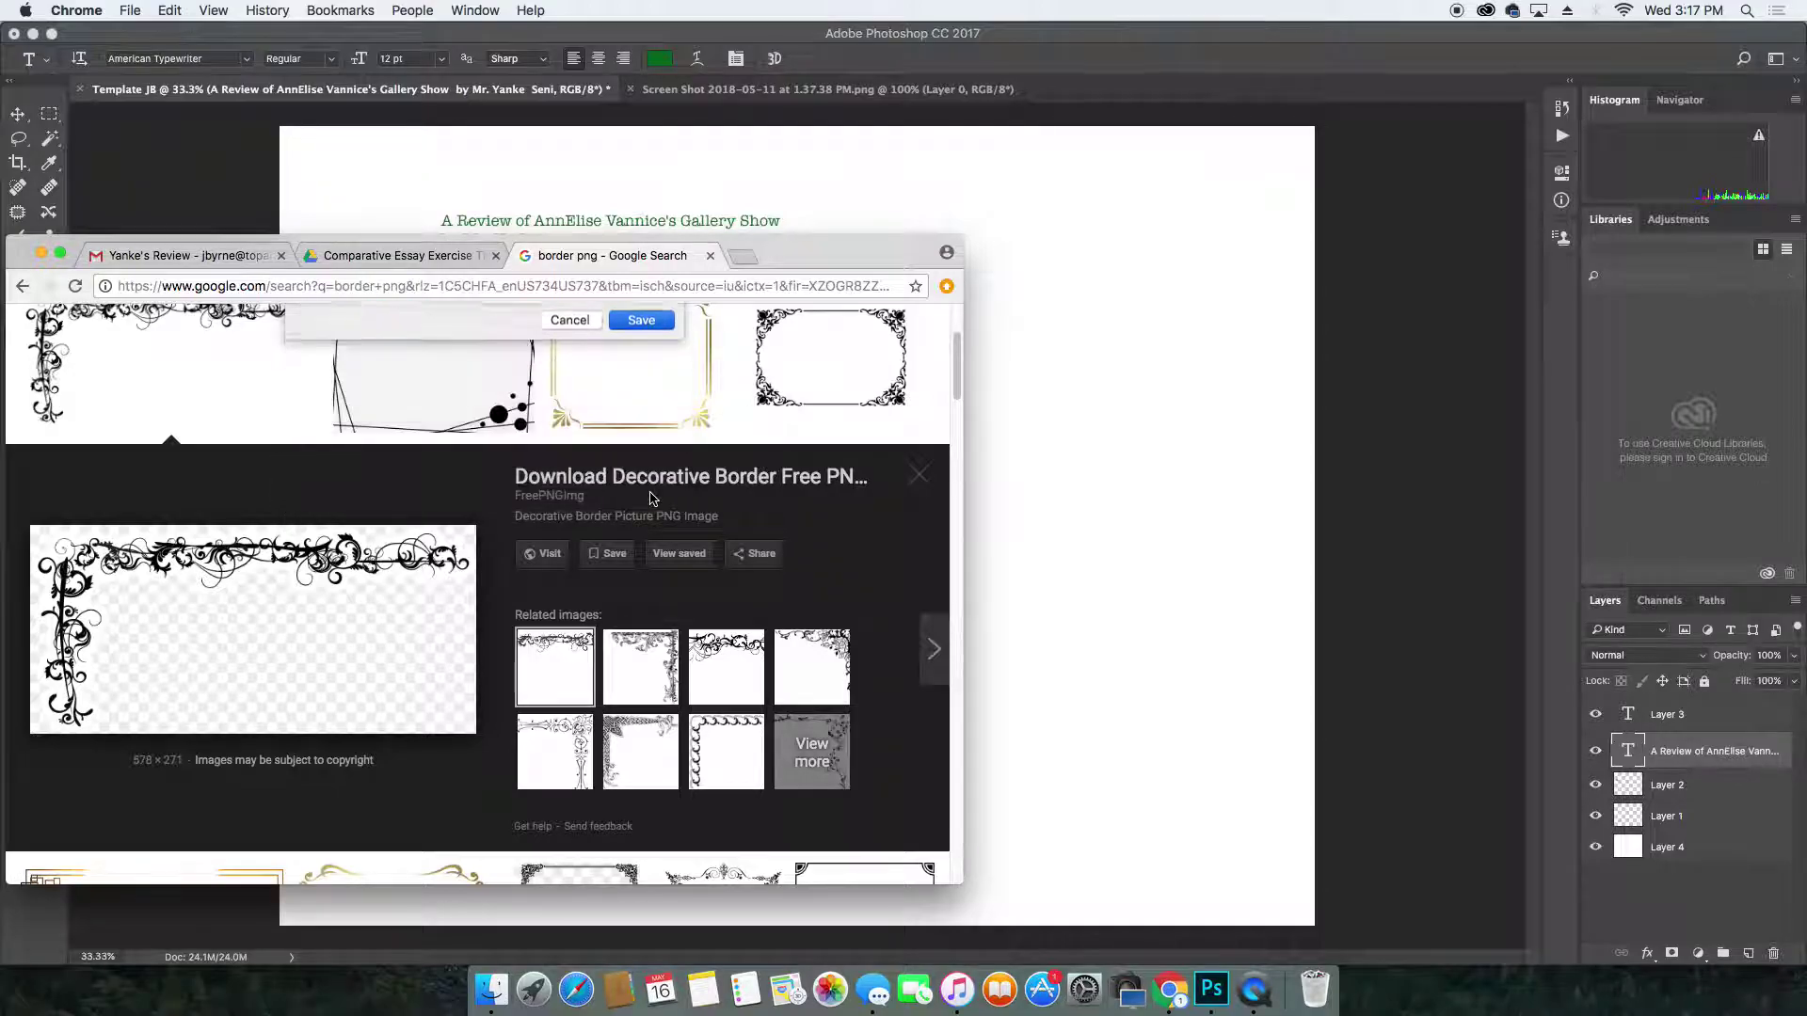
Switch back to Photoshop, open download.png from the Desktop, and inspect the border at higher magnification.
{"action": "left_click", "coordinate": [1379, 464]}
{"action": "left_click", "coordinate": [171, 10]}
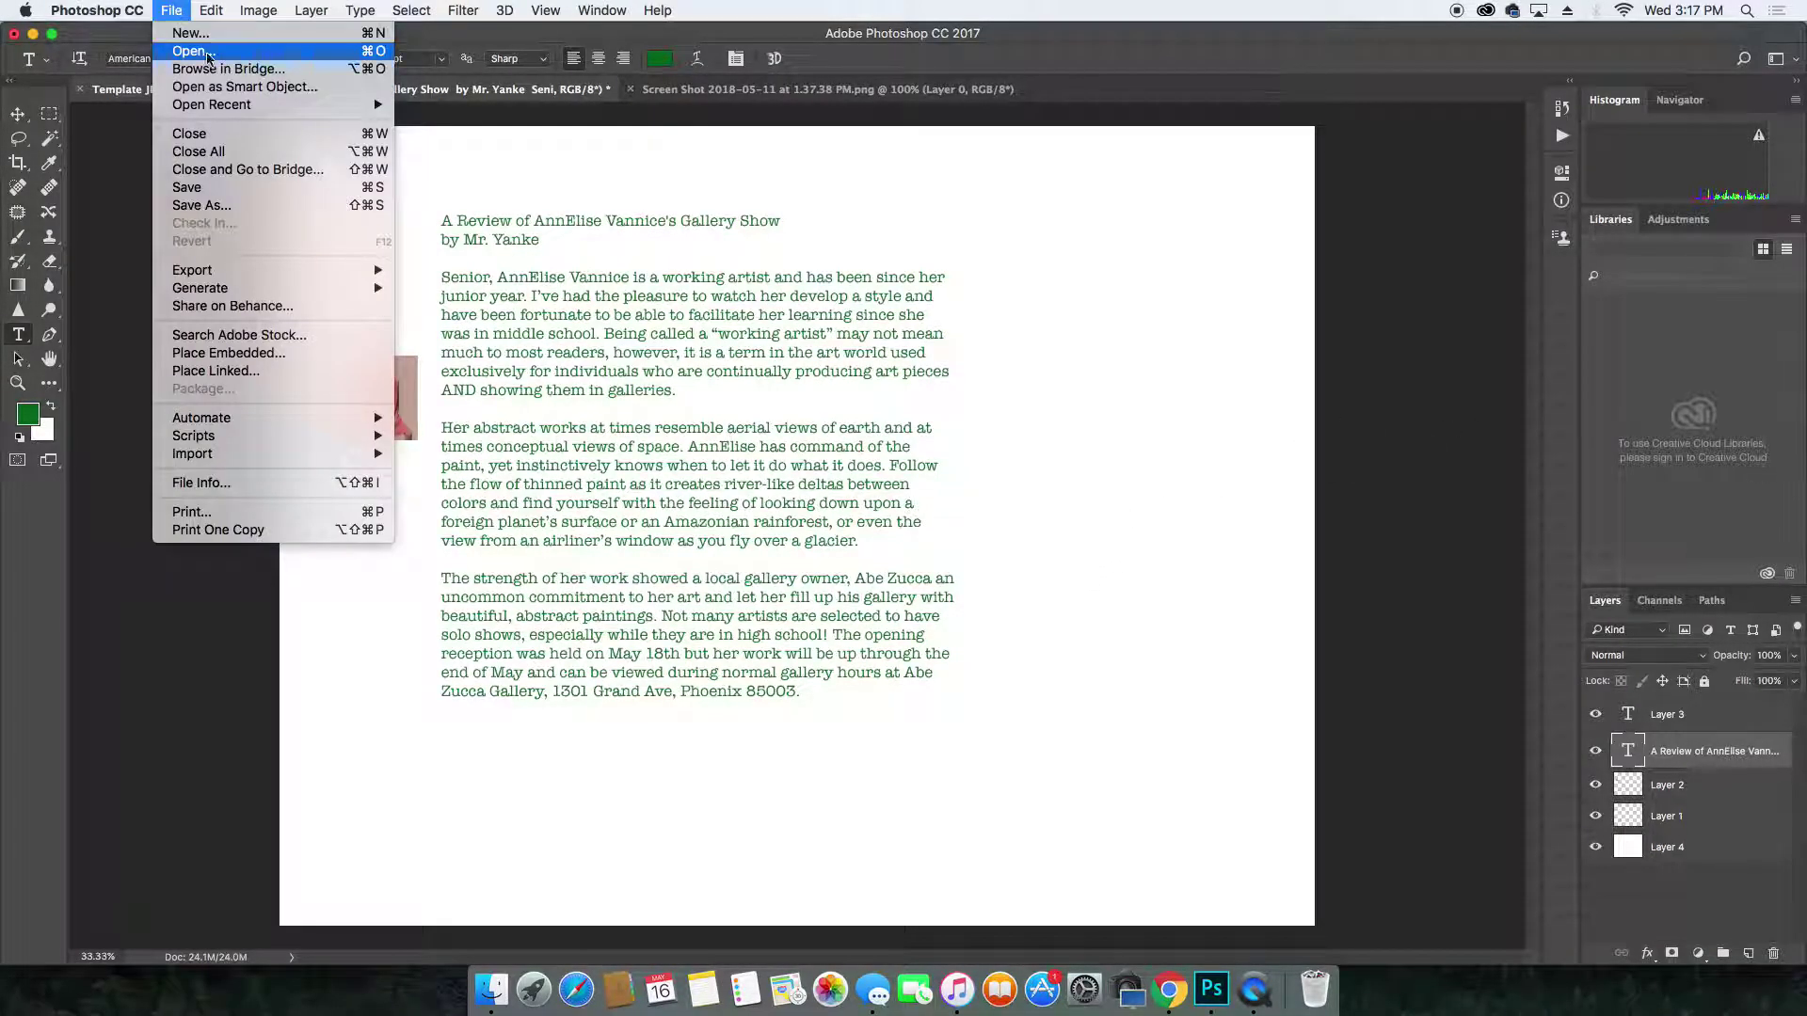
{"action": "left_click", "coordinate": [626, 57]}
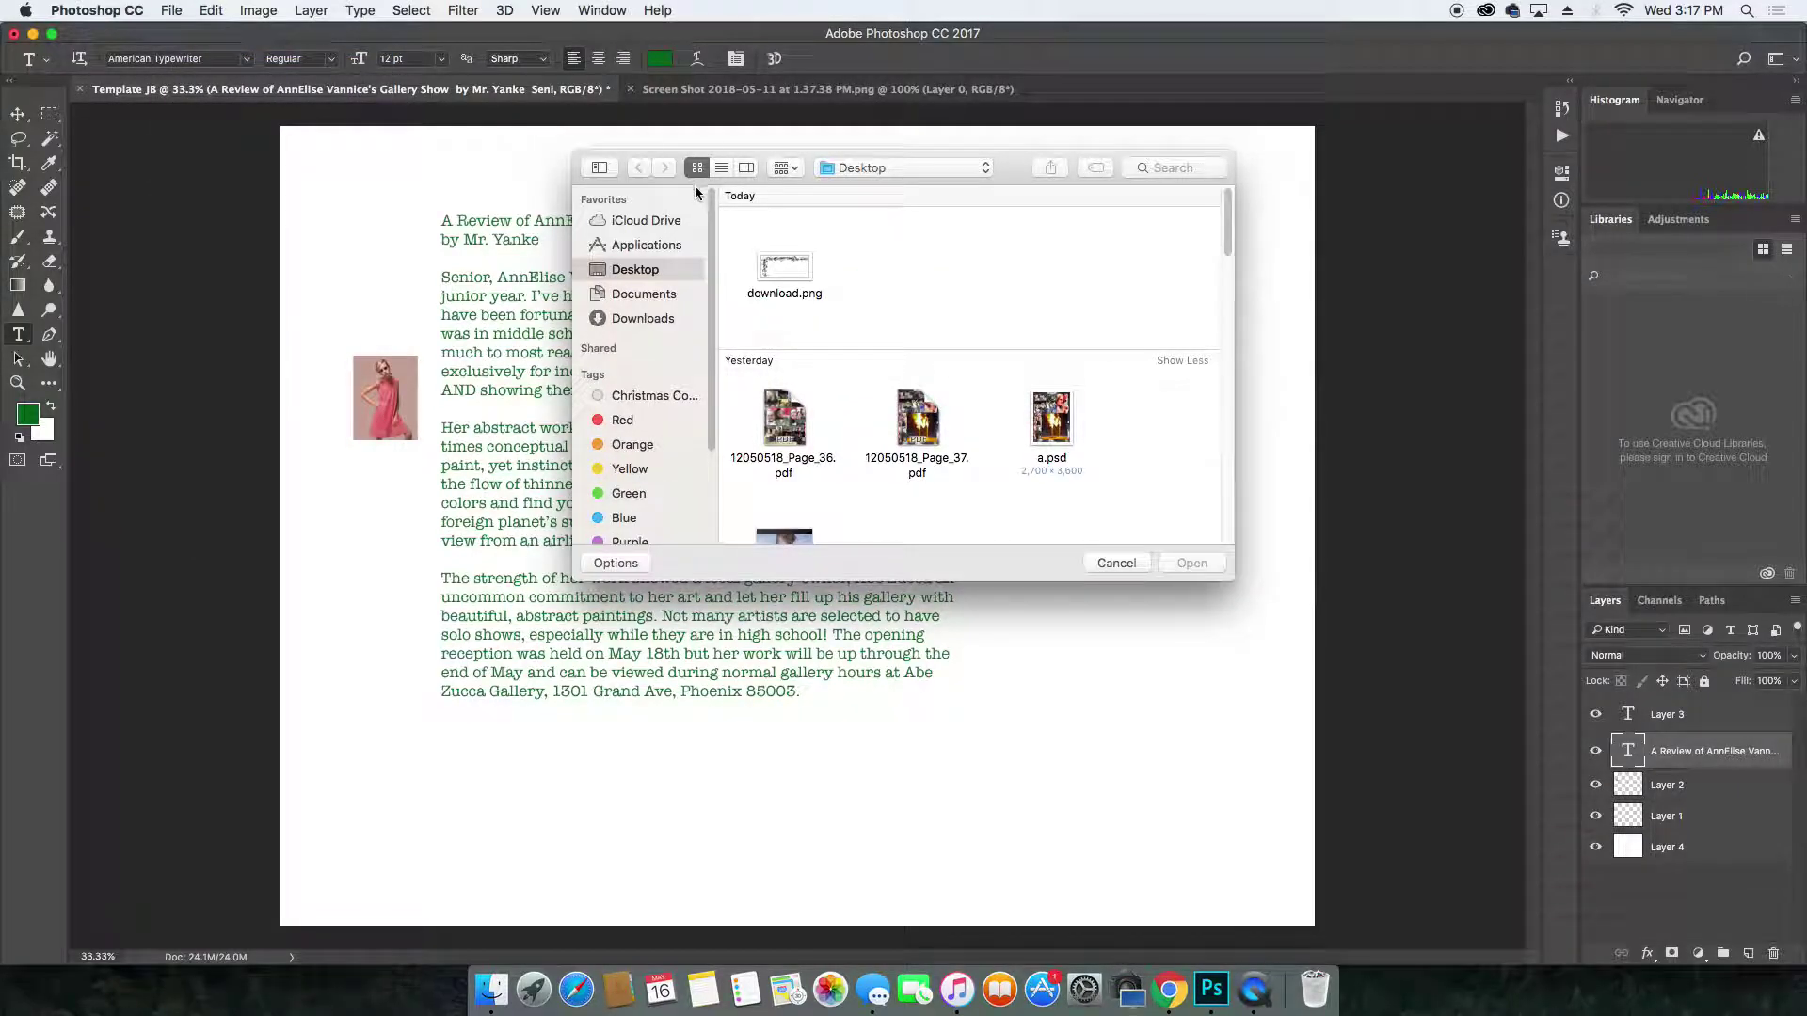
{"action": "left_click", "coordinate": [799, 297]}
{"action": "left_click", "coordinate": [1215, 565]}
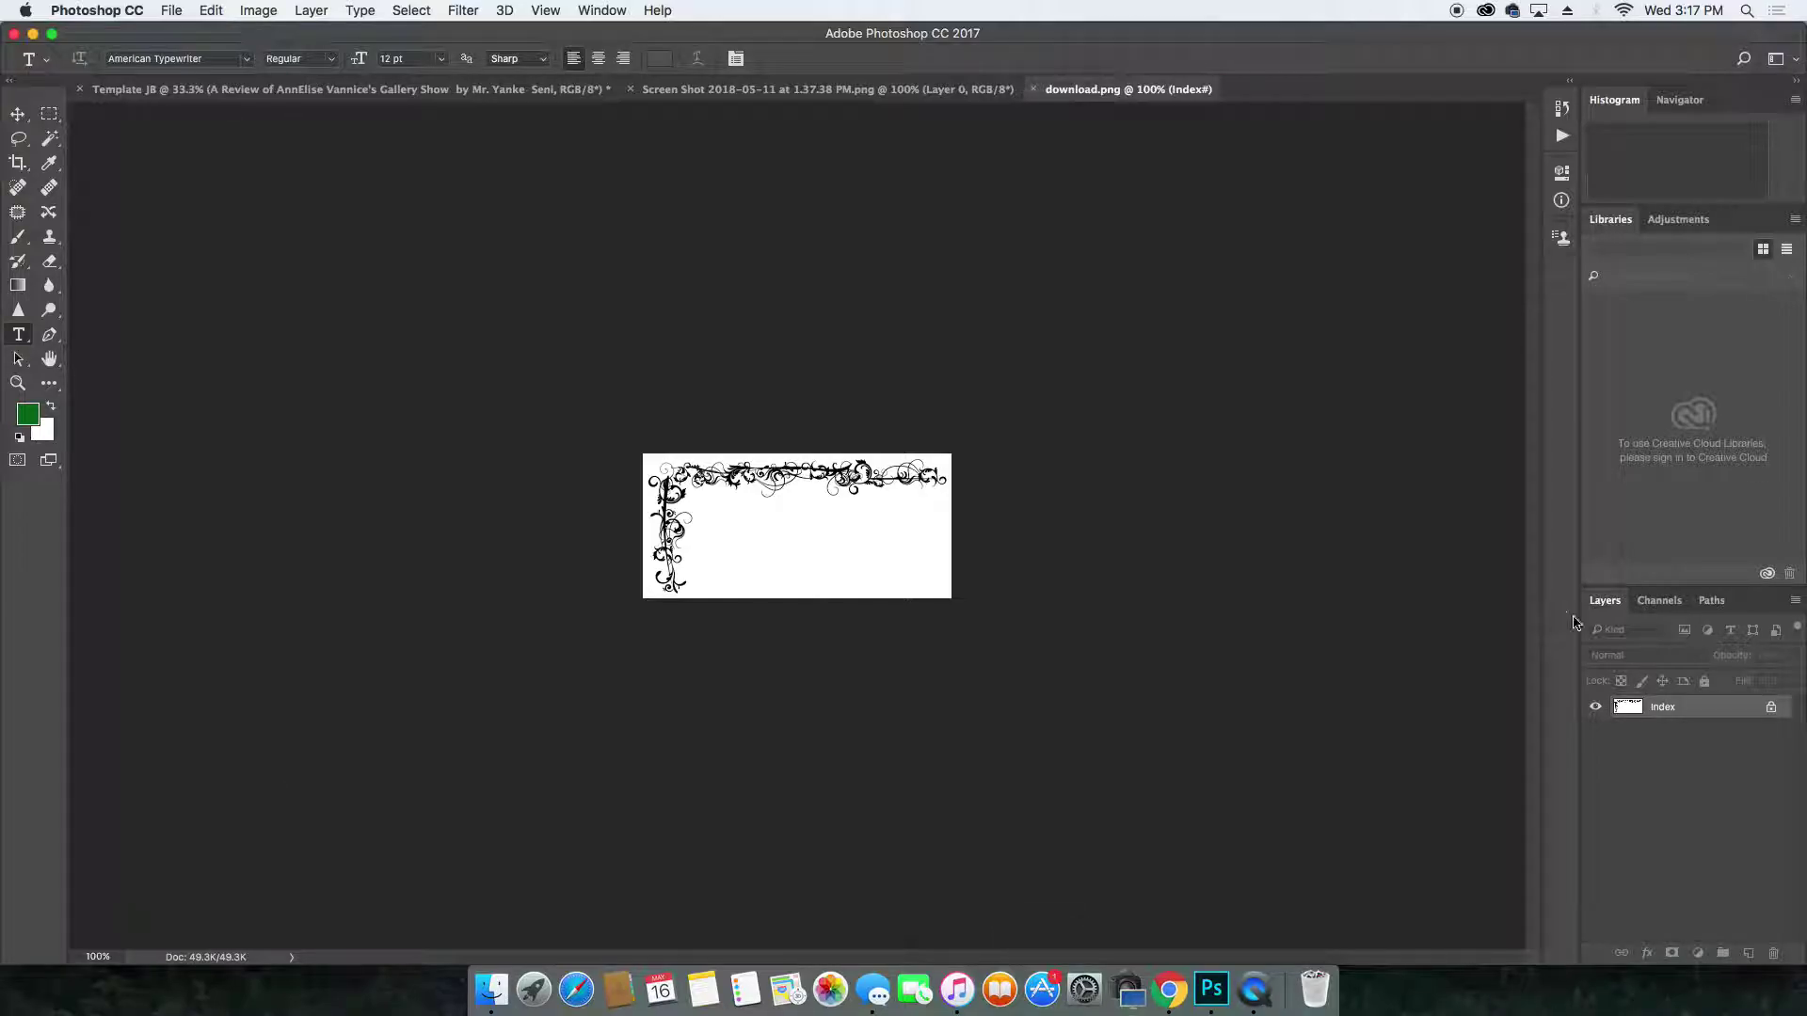
{"action": "key", "text": "super+equal"}
{"action": "key", "text": "super+equal"}
{"action": "key", "text": "super+minus"}
{"action": "key", "text": "super+minus"}
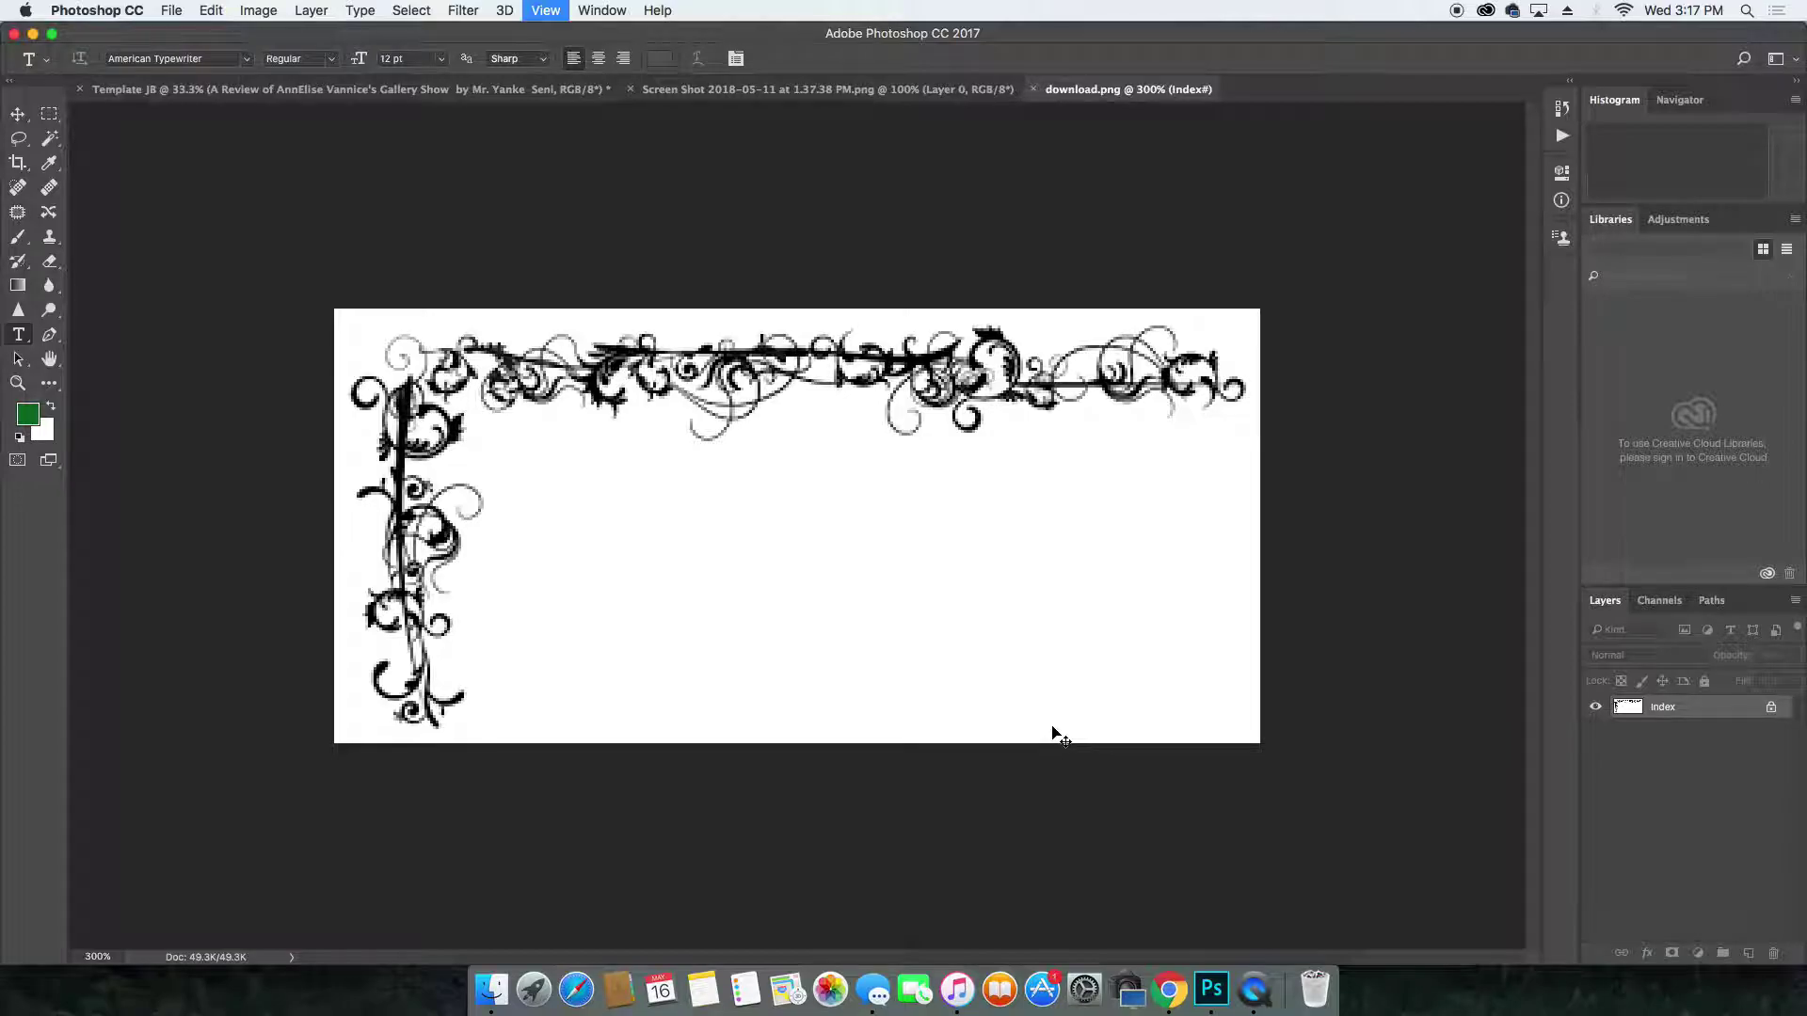
Back in Chrome, find the black and orange border with overlapping corner squares and save its image to the Desktop.
{"action": "left_click", "coordinate": [1164, 1011]}
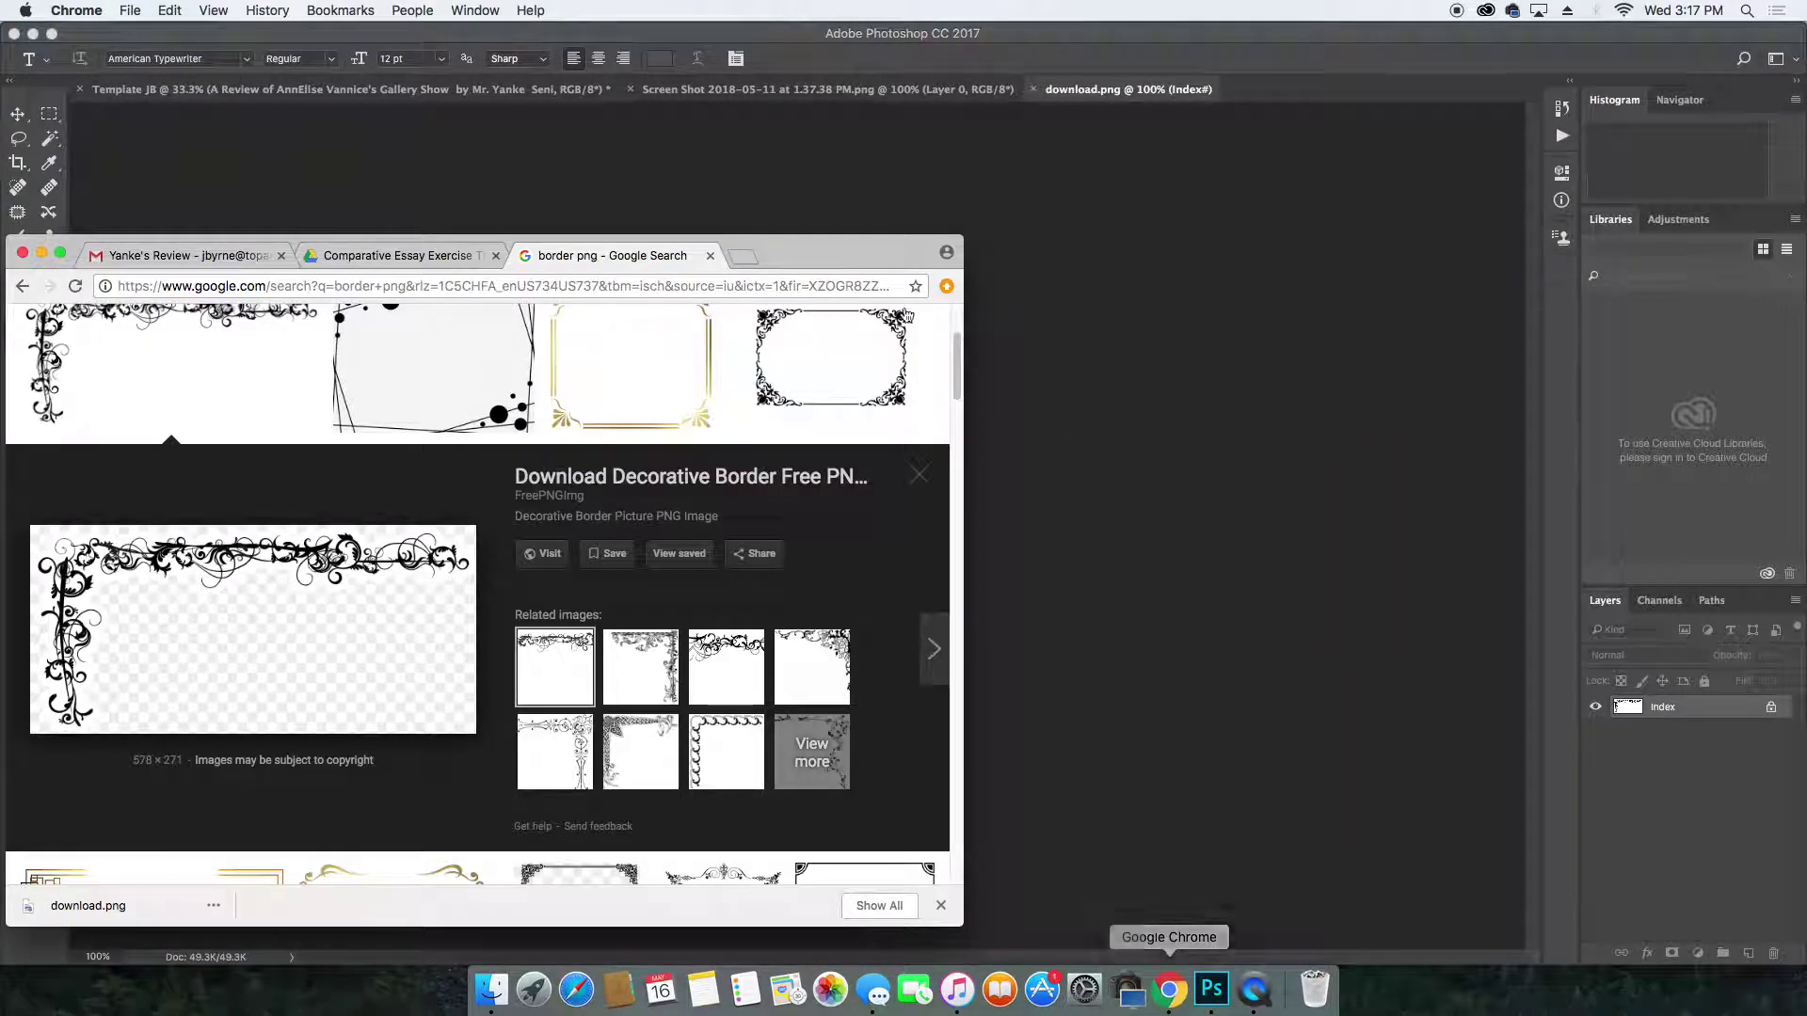
{"action": "scroll", "coordinate": [523, 722], "scroll_direction": "down", "scroll_amount": 5}
{"action": "scroll", "coordinate": [523, 722], "scroll_direction": "down", "scroll_amount": 4}
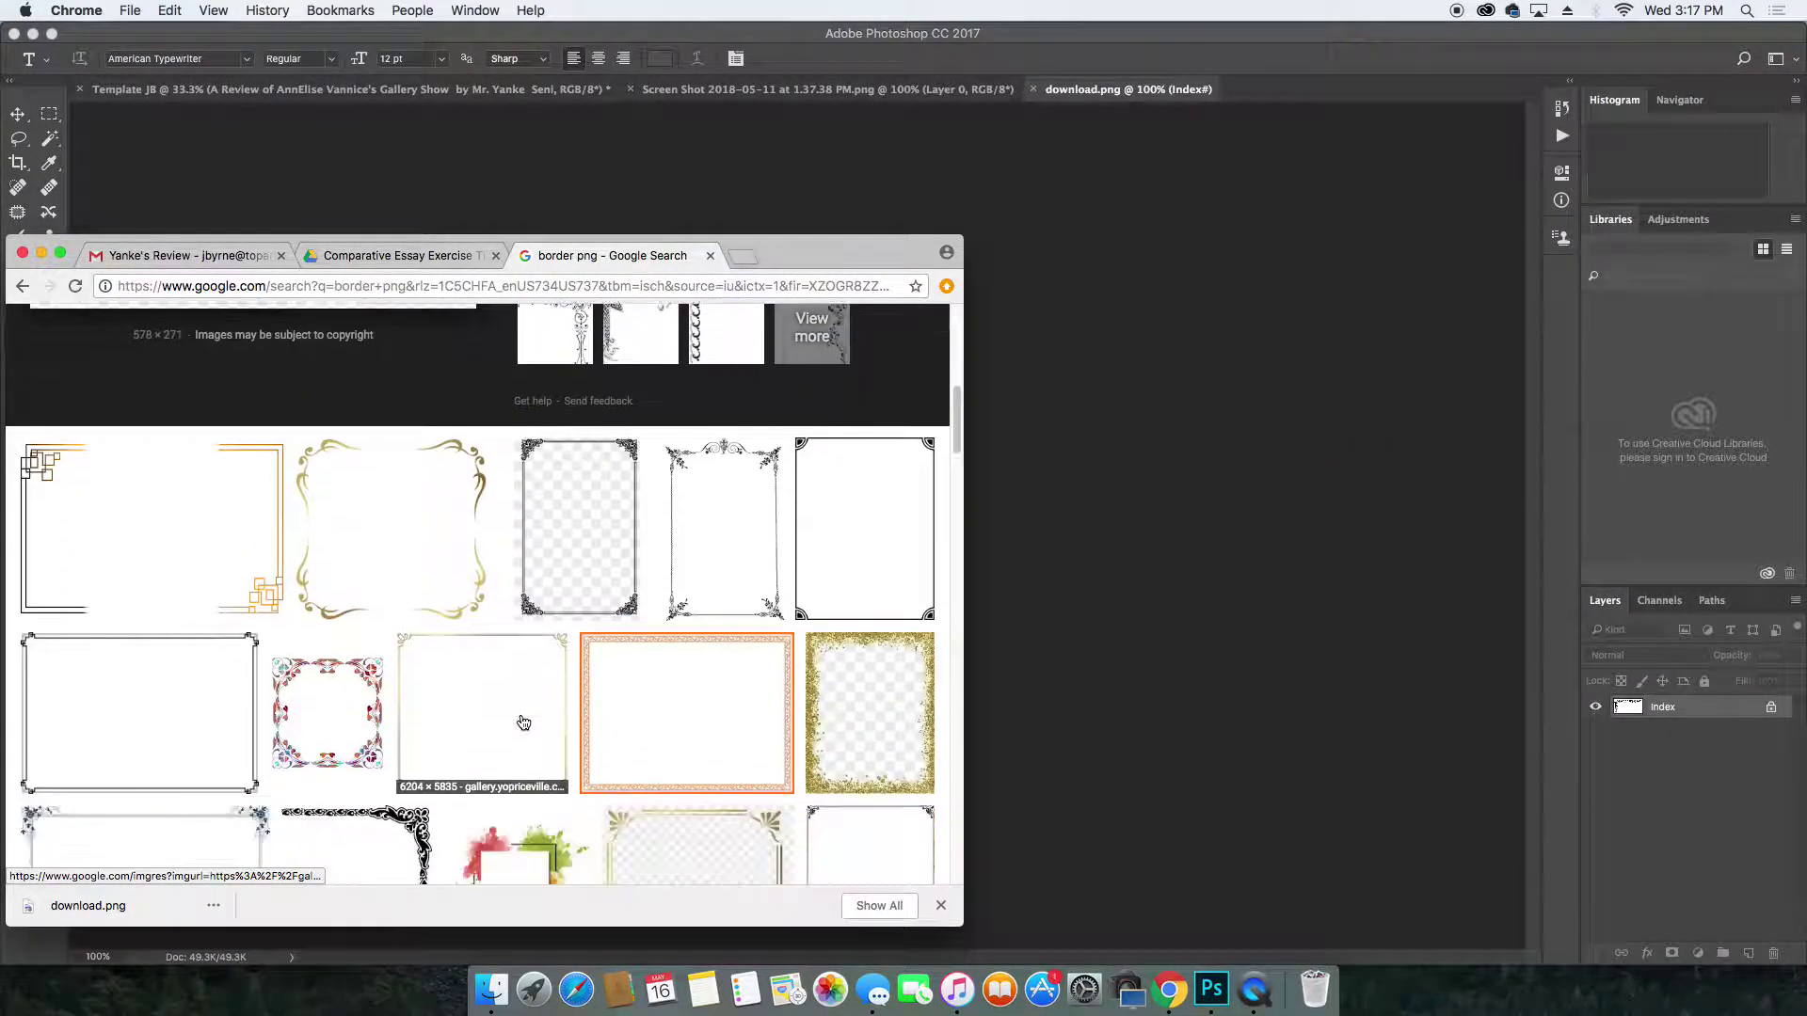
{"action": "left_click", "coordinate": [172, 481]}
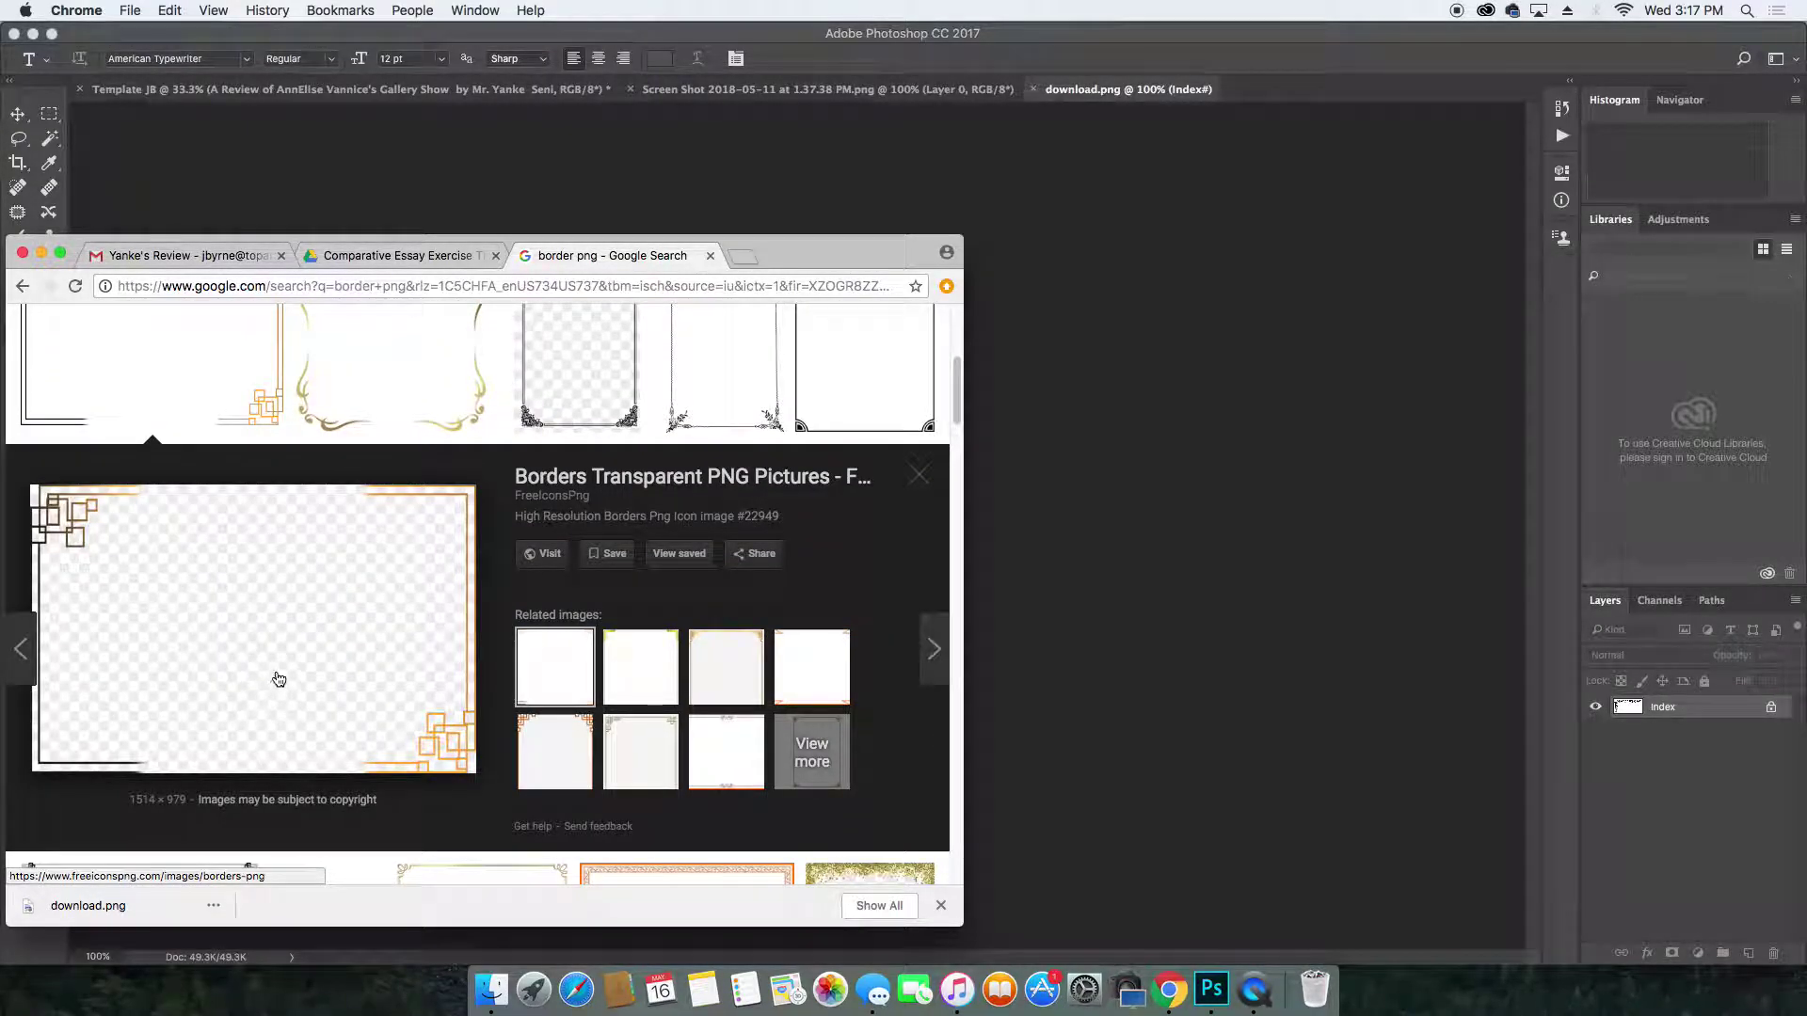
{"action": "right_click", "coordinate": [278, 667]}
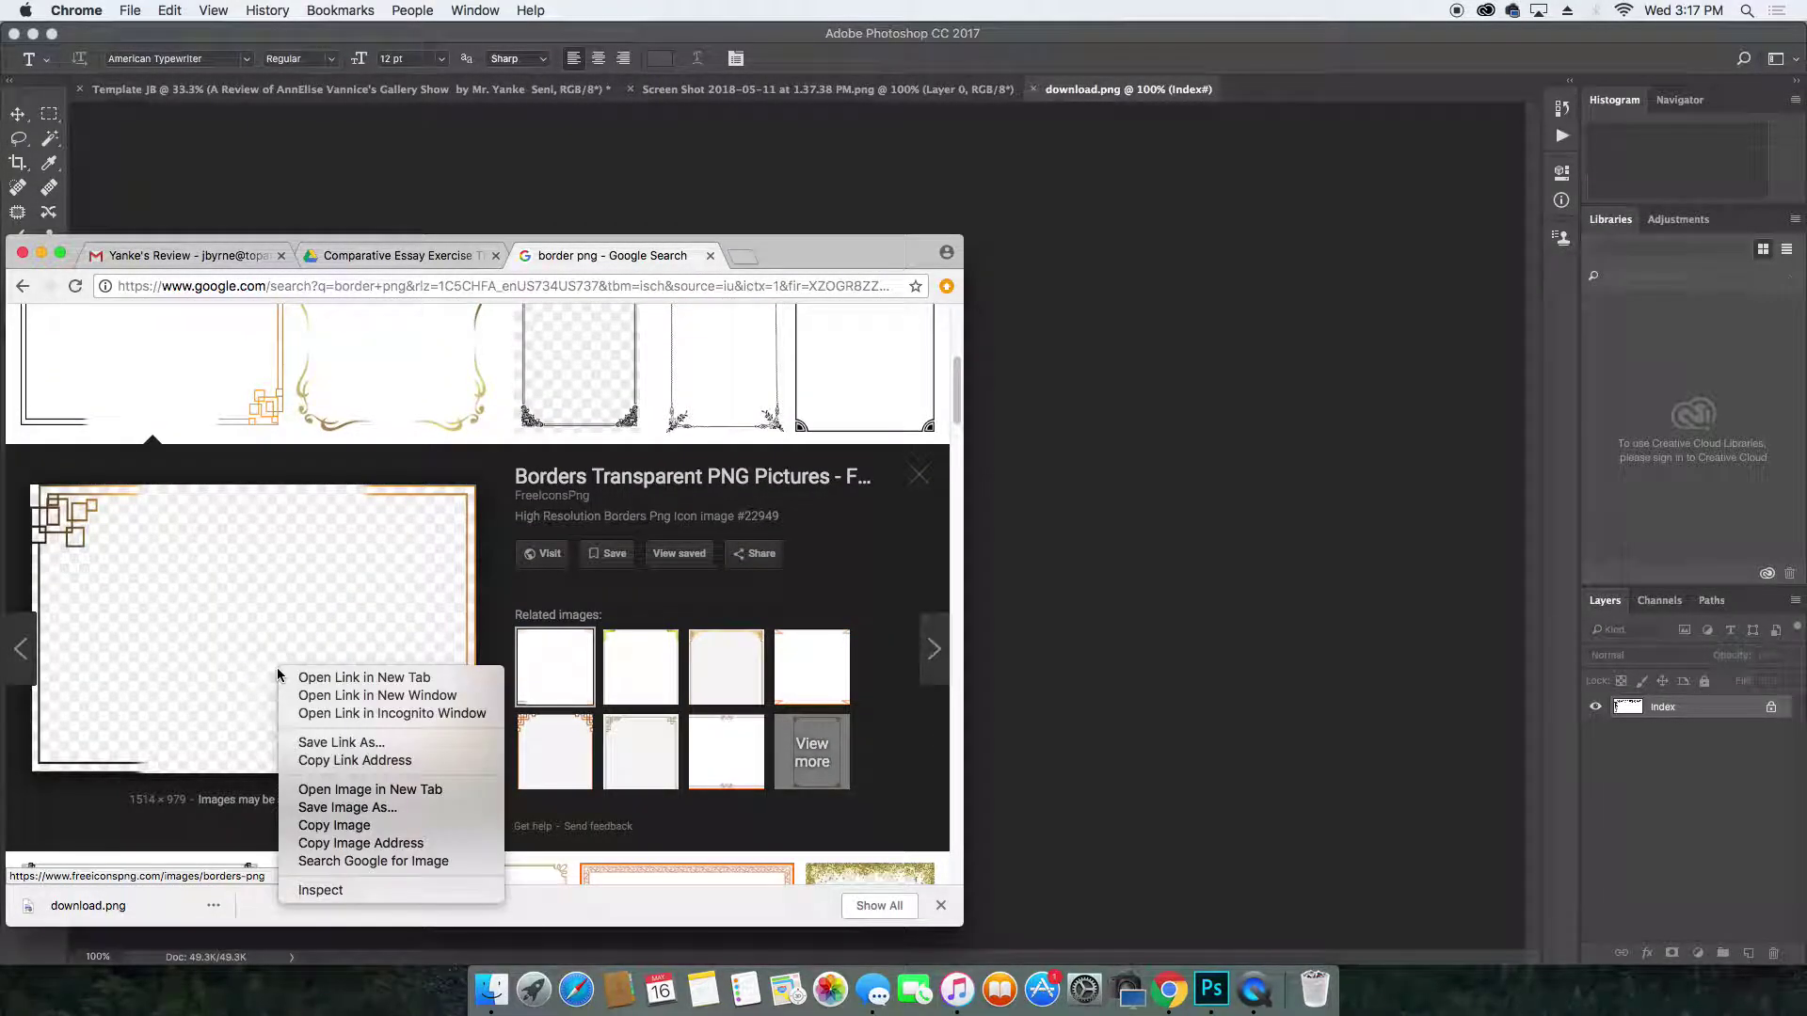
{"action": "left_click", "coordinate": [381, 826]}
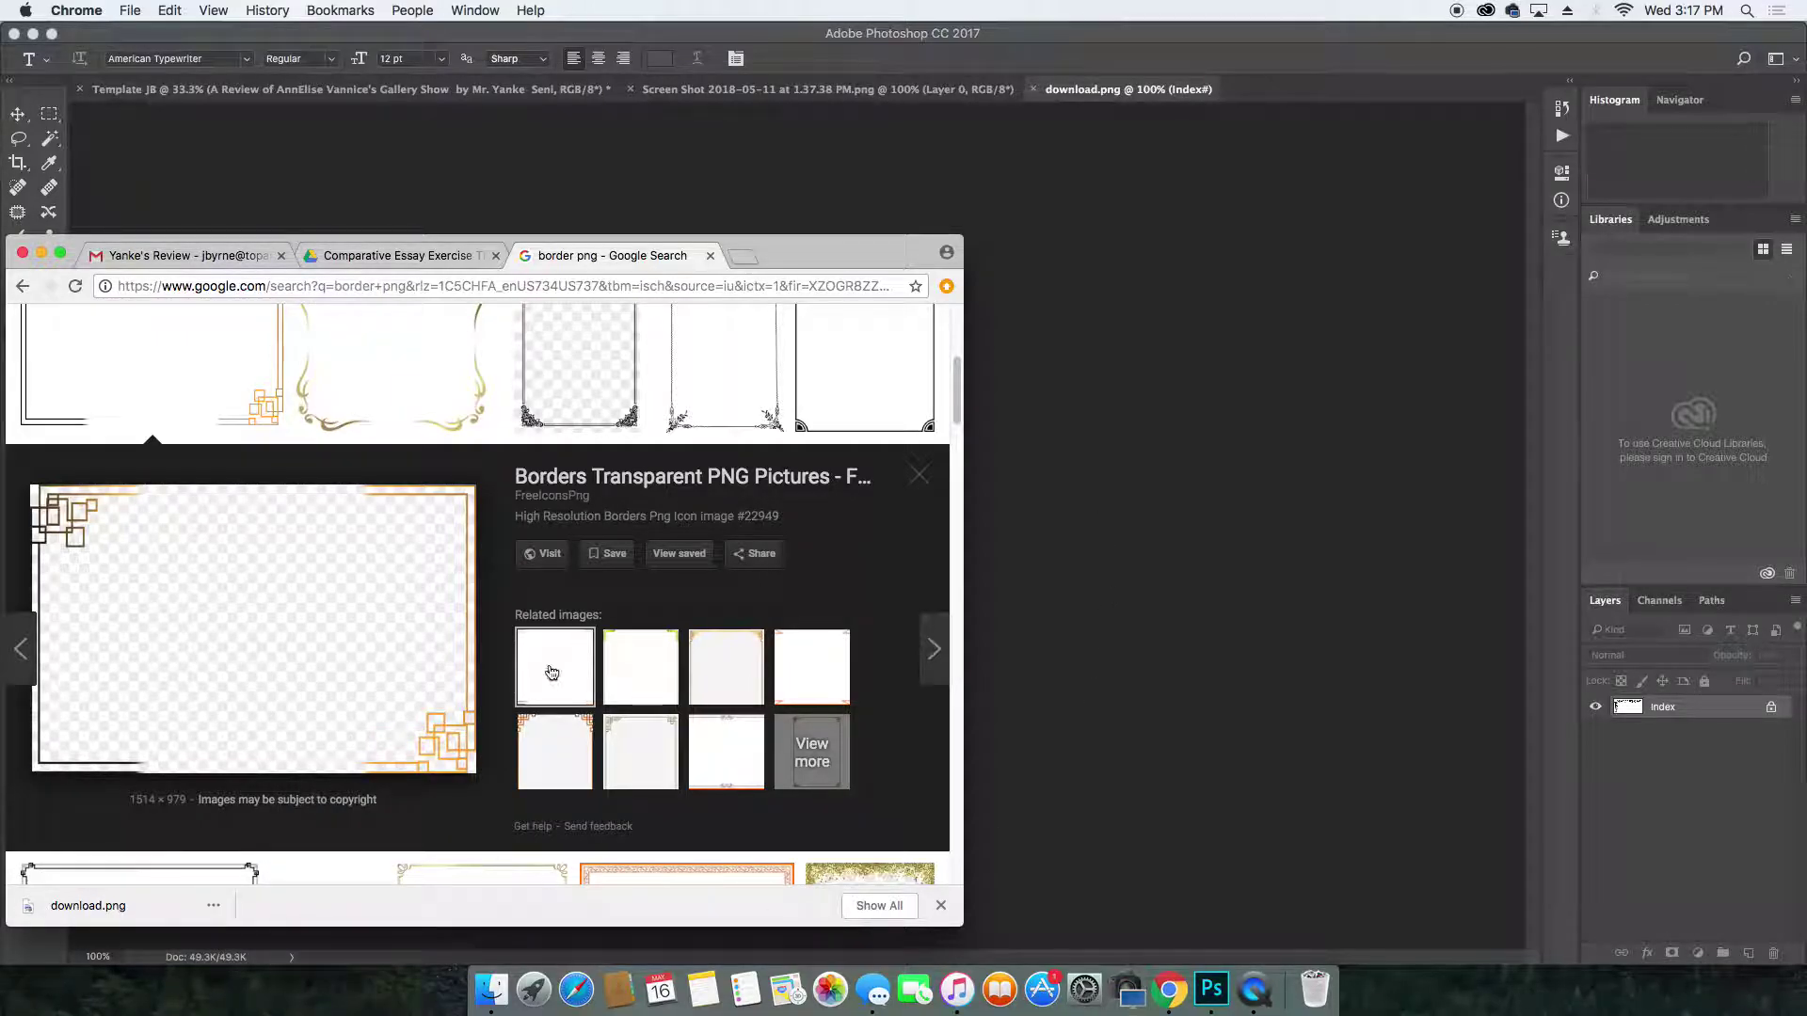
{"action": "right_click", "coordinate": [375, 688]}
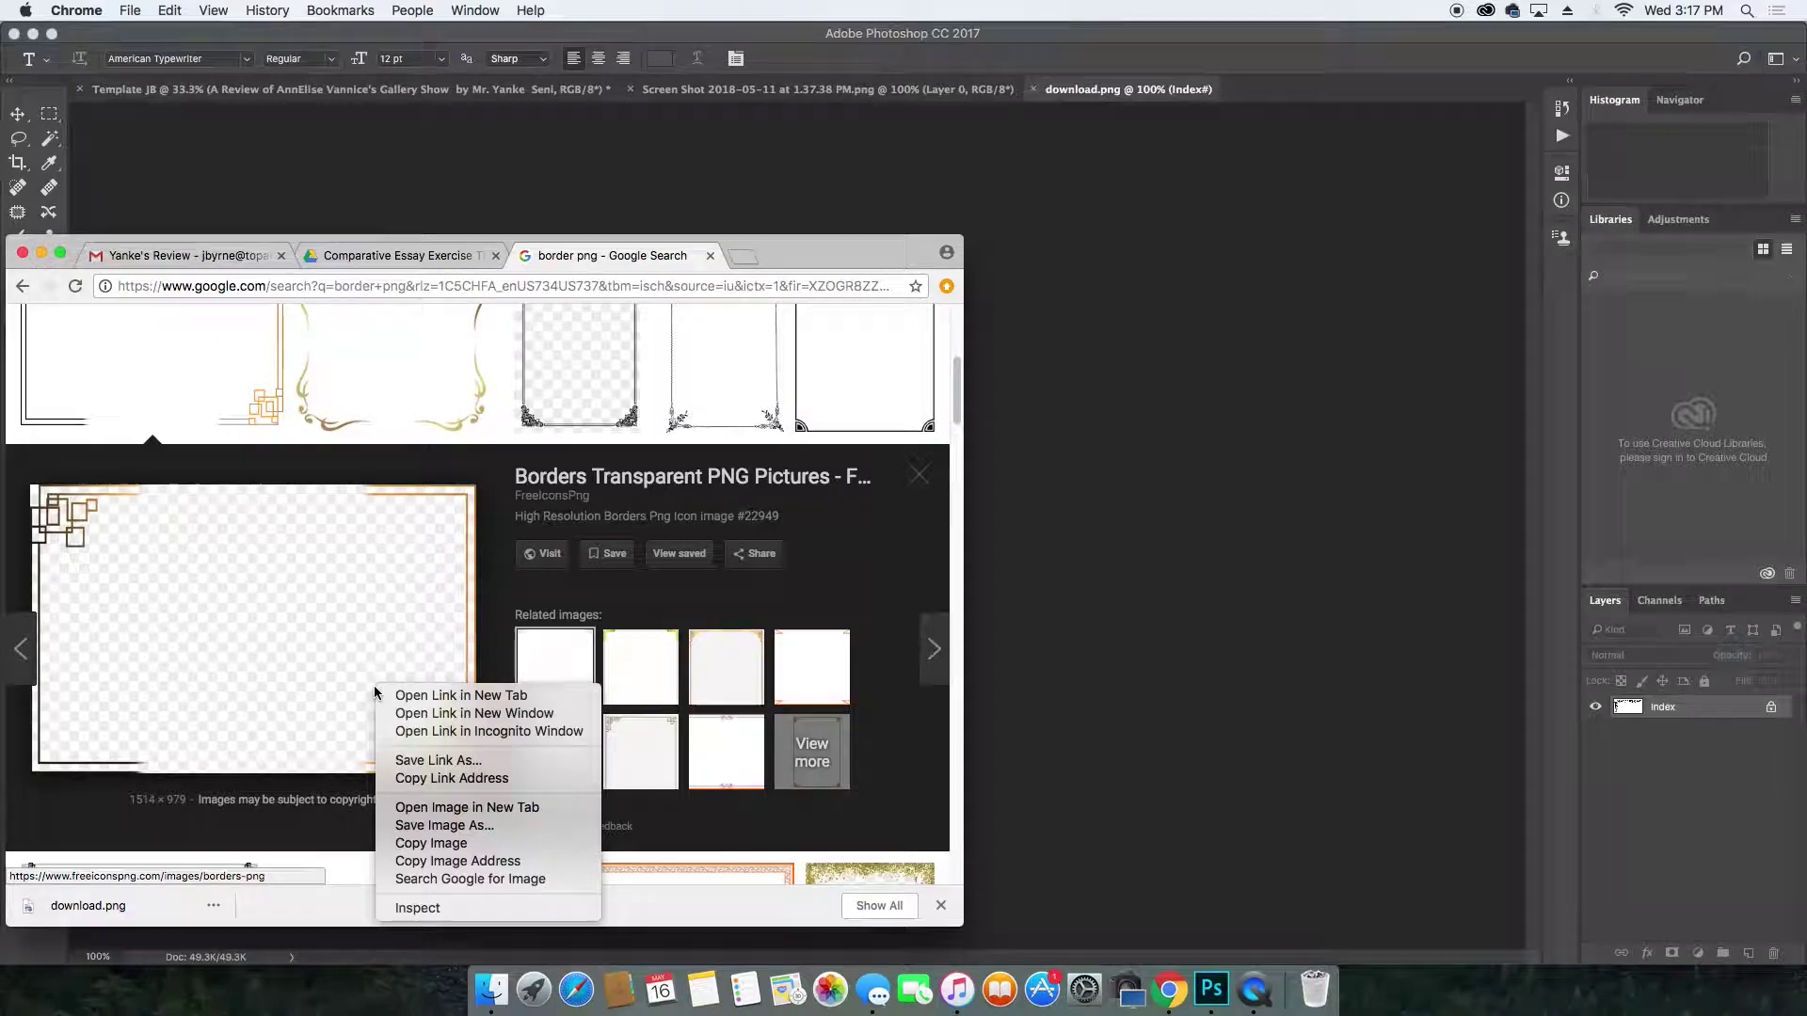
{"action": "left_click", "coordinate": [489, 825]}
{"action": "left_click", "coordinate": [659, 495]}
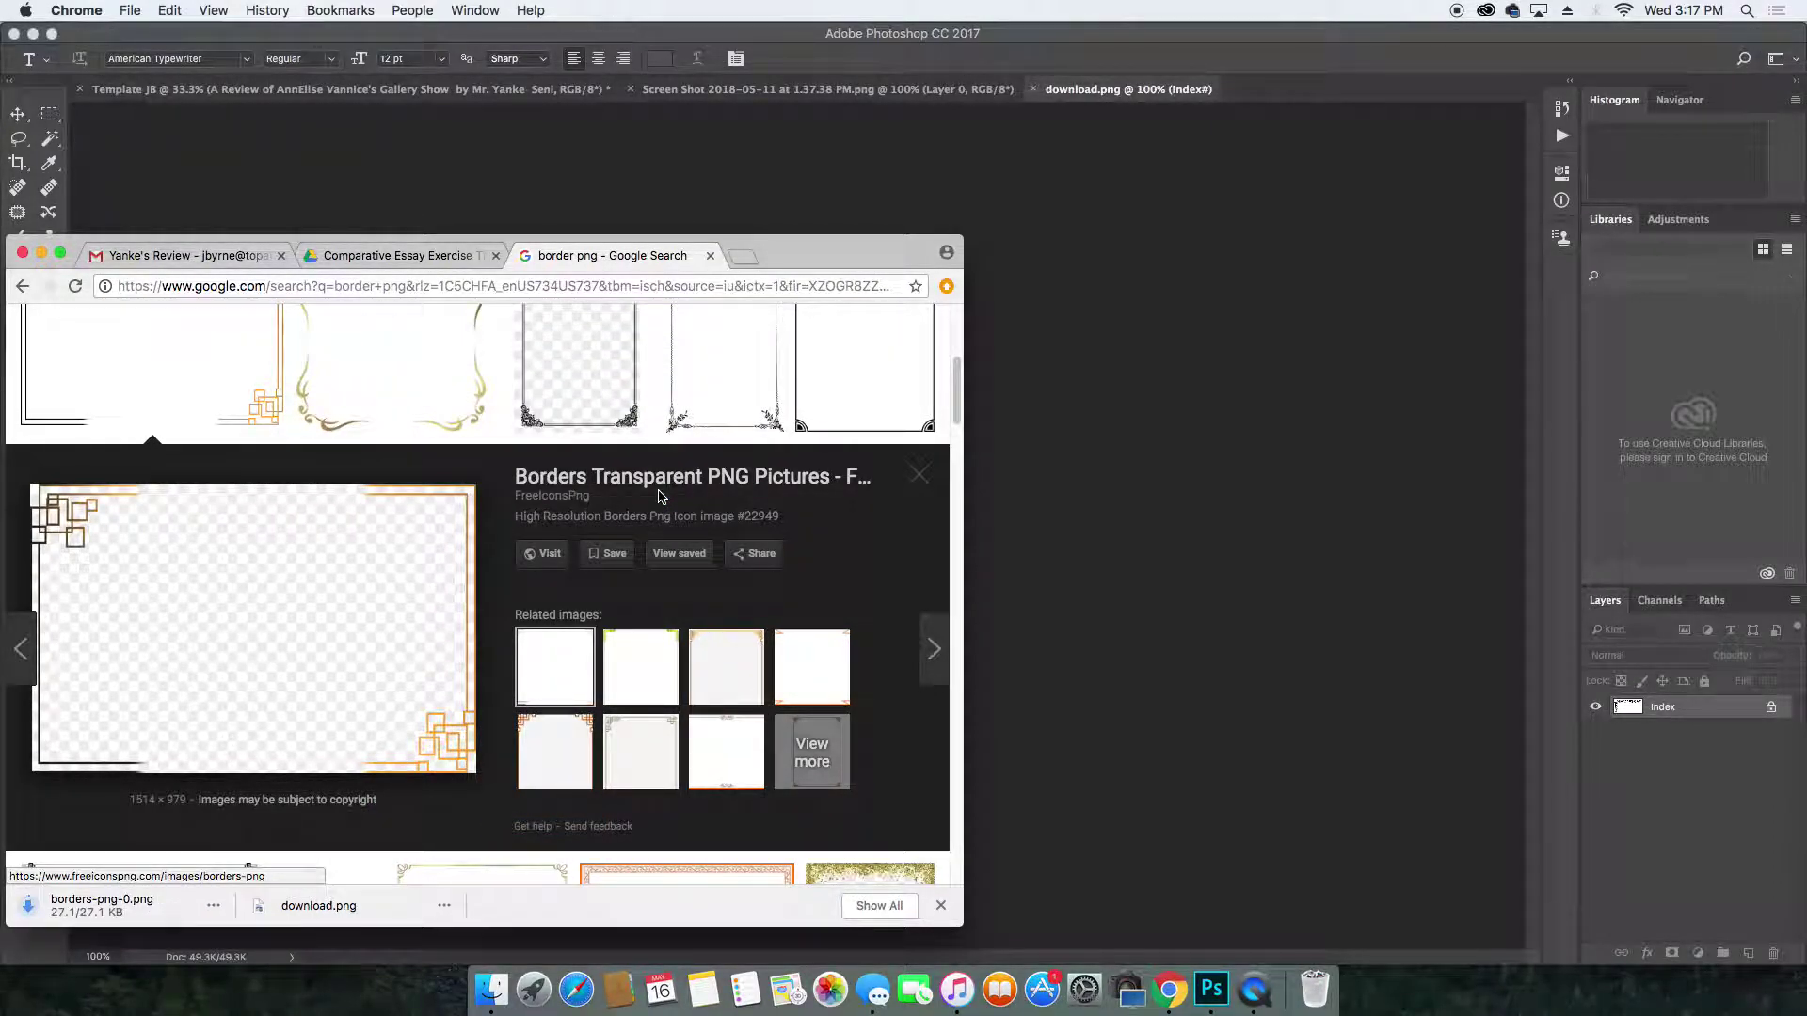
Return to Photoshop, open borders-png-0.png from the Desktop, and activate the Move tool.
{"action": "left_click", "coordinate": [121, 38]}
{"action": "left_click", "coordinate": [171, 11]}
{"action": "left_click", "coordinate": [393, 47]}
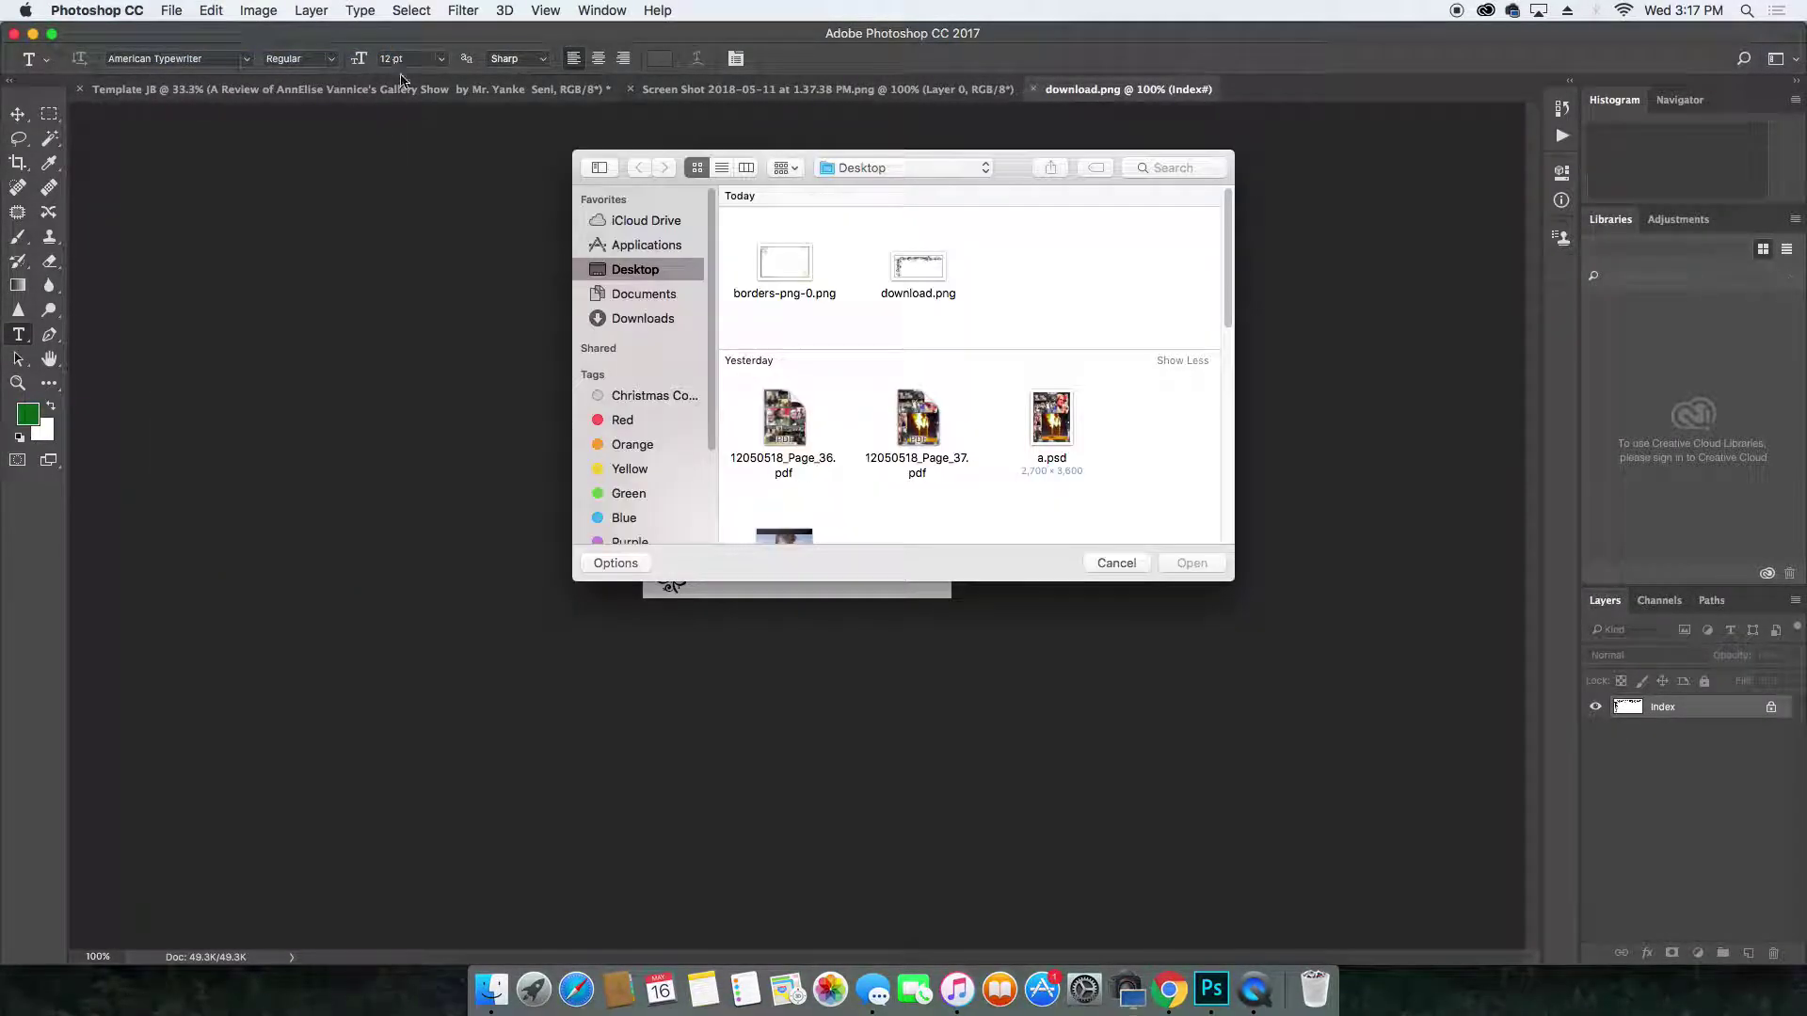
{"action": "left_click", "coordinate": [782, 249]}
{"action": "left_click", "coordinate": [1193, 564]}
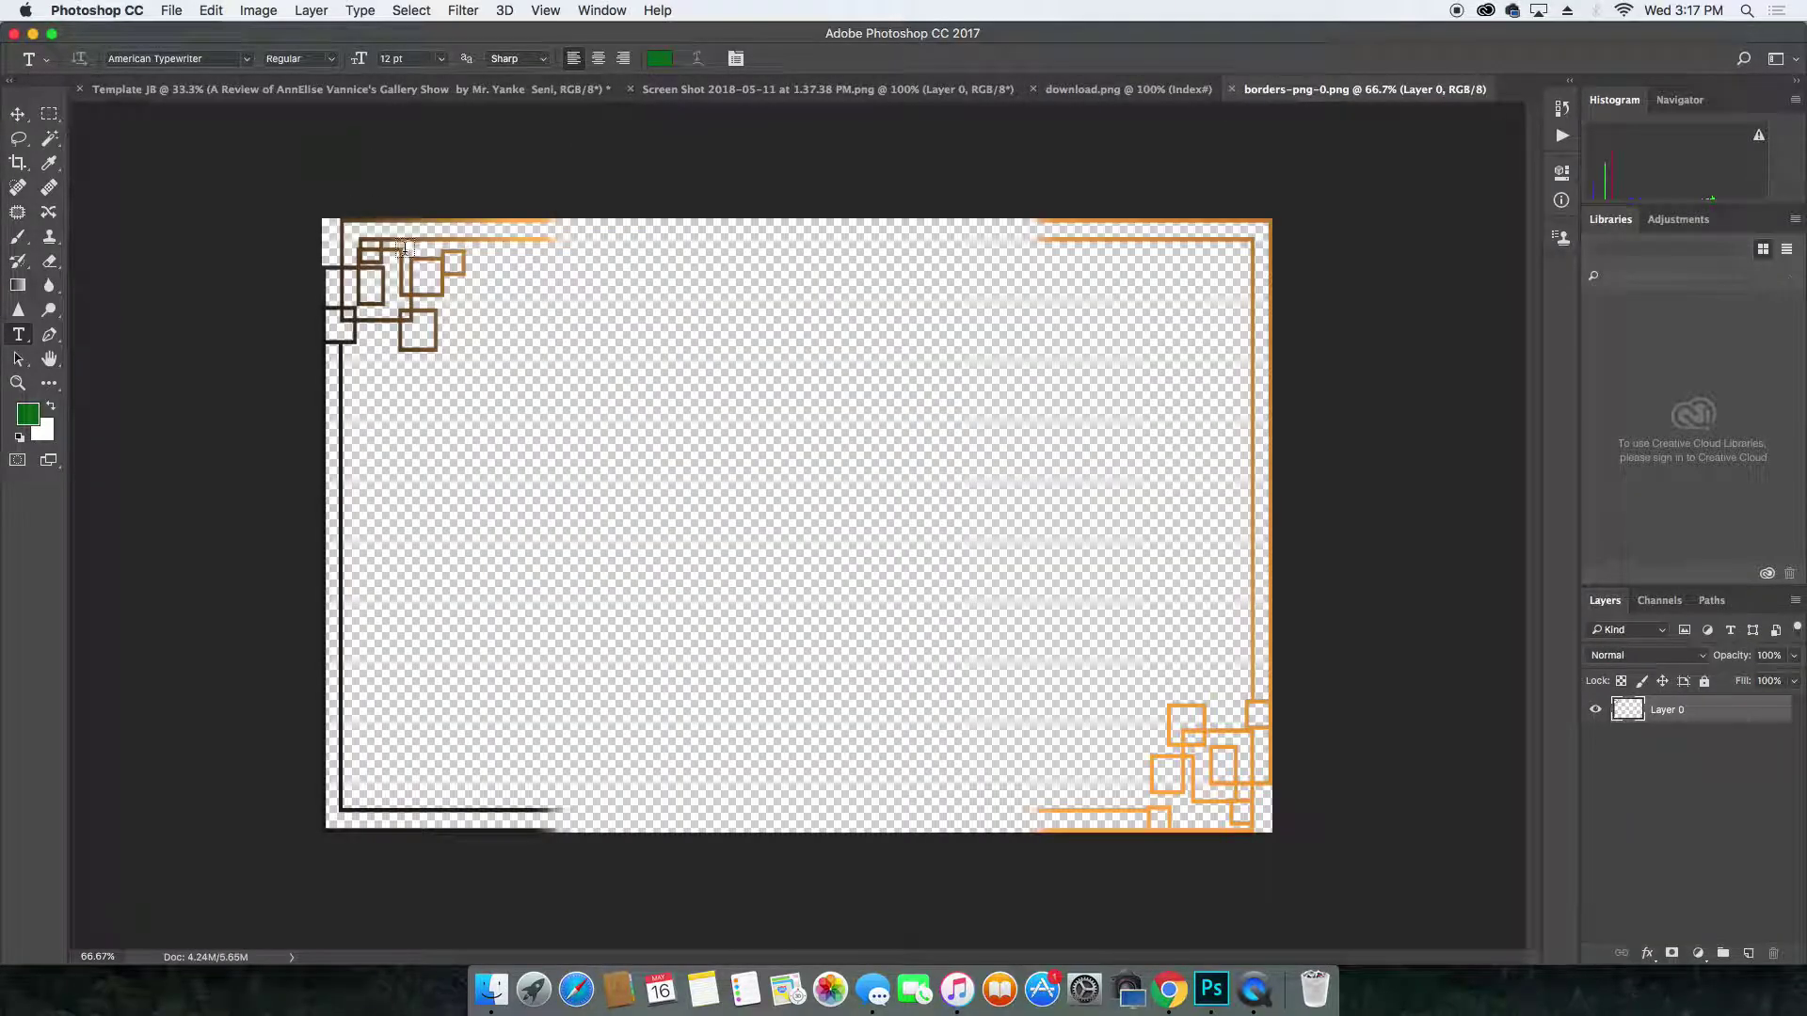
{"action": "left_click", "coordinate": [23, 118]}
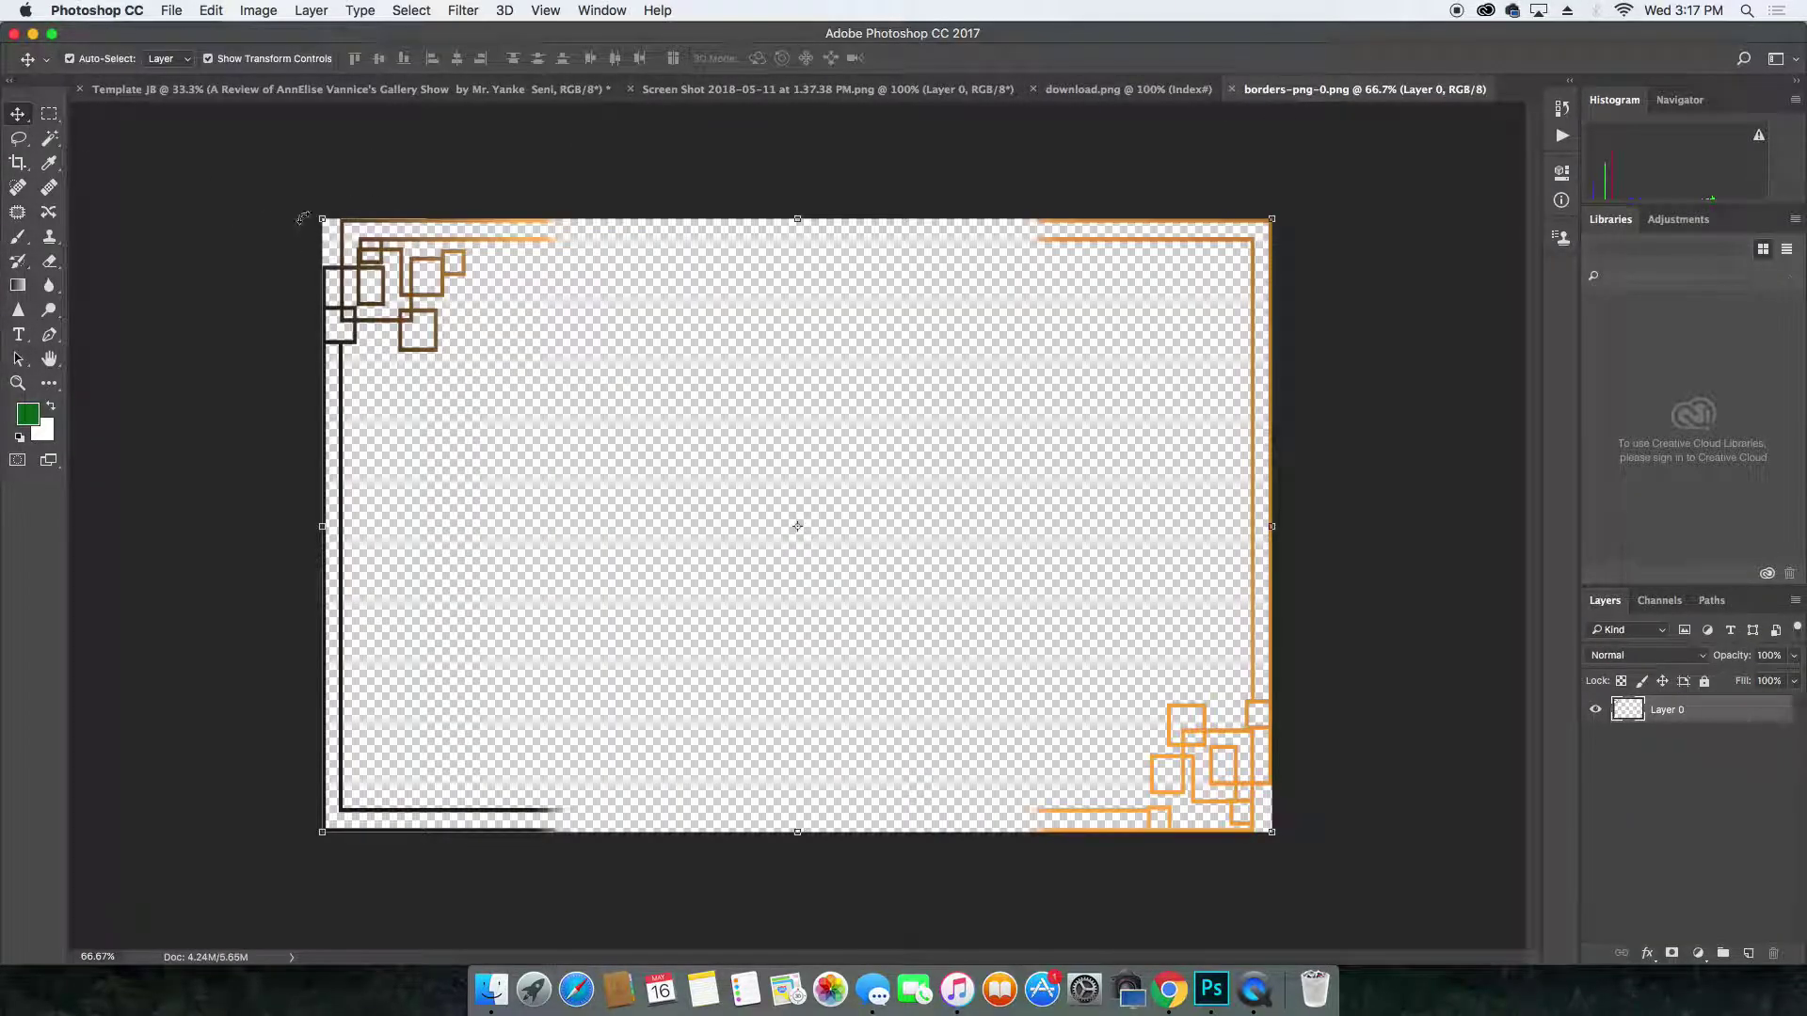
Move the black and orange border into the template document and stretch it to cover the whole page, 11 inches wide.
{"action": "left_click_drag", "start_coordinate": [414, 299], "coordinate": [505, 223]}
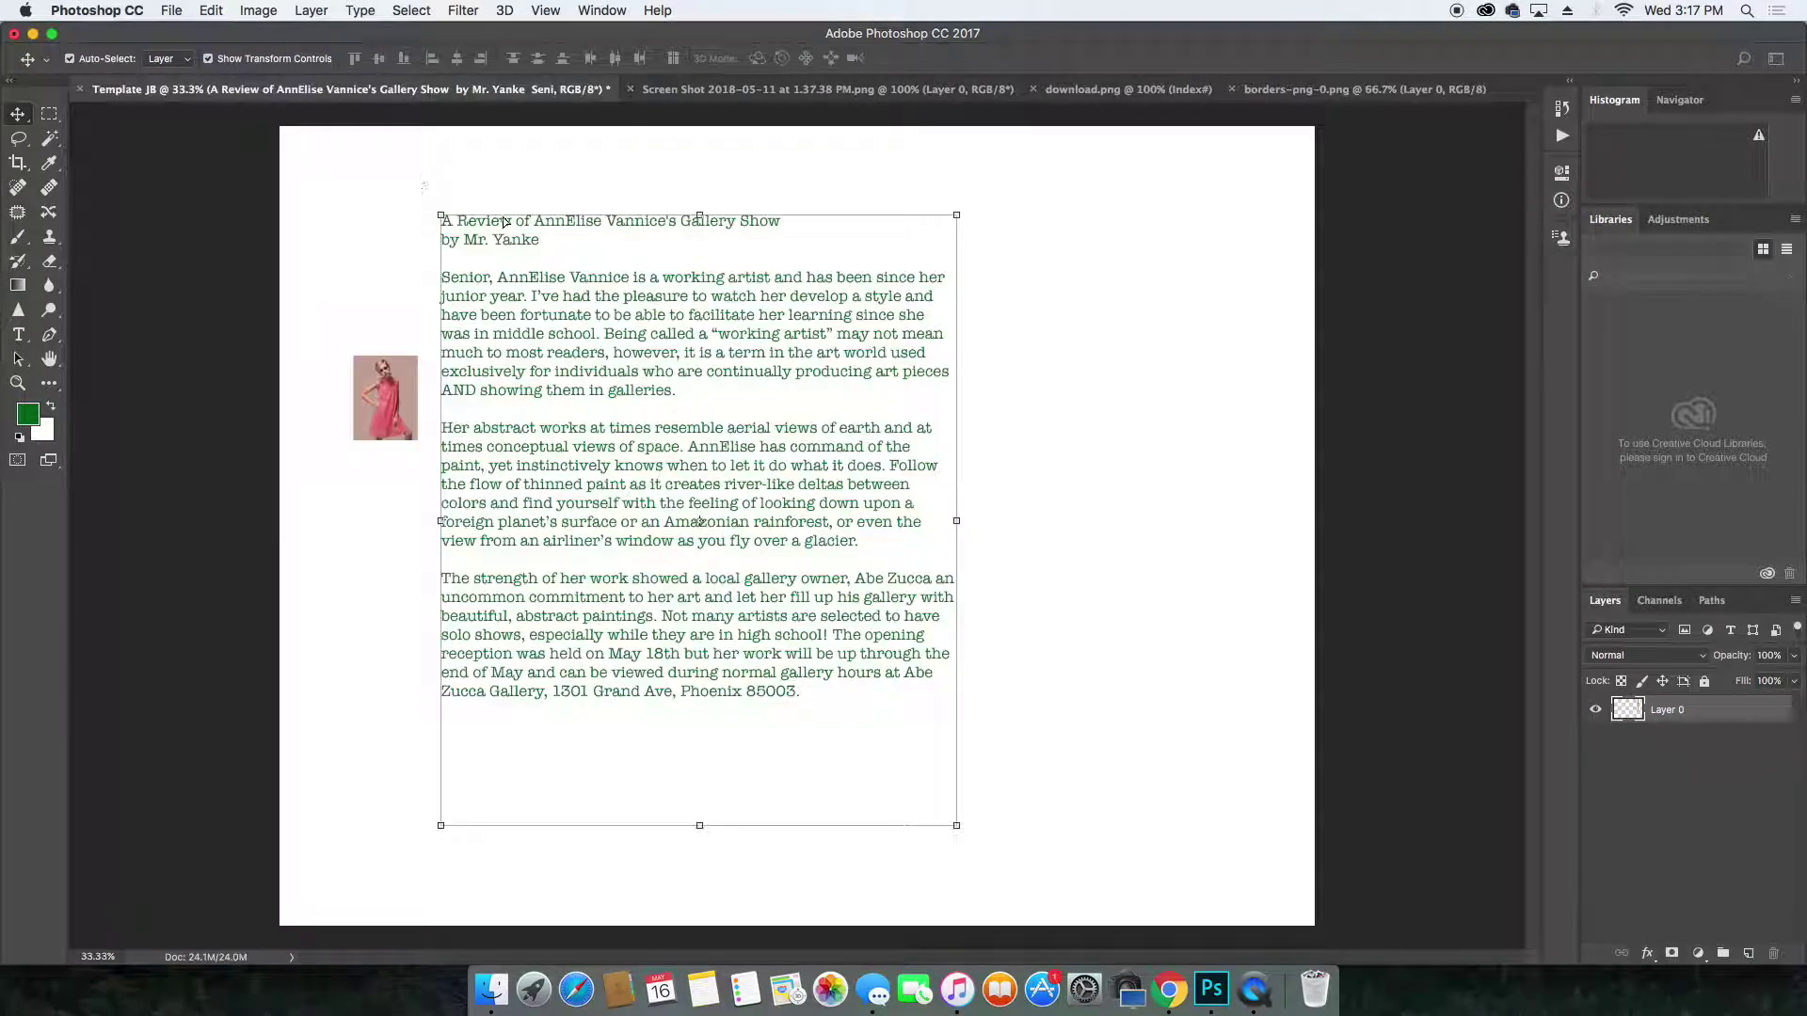
{"action": "left_click_drag", "start_coordinate": [901, 468], "coordinate": [900, 468]}
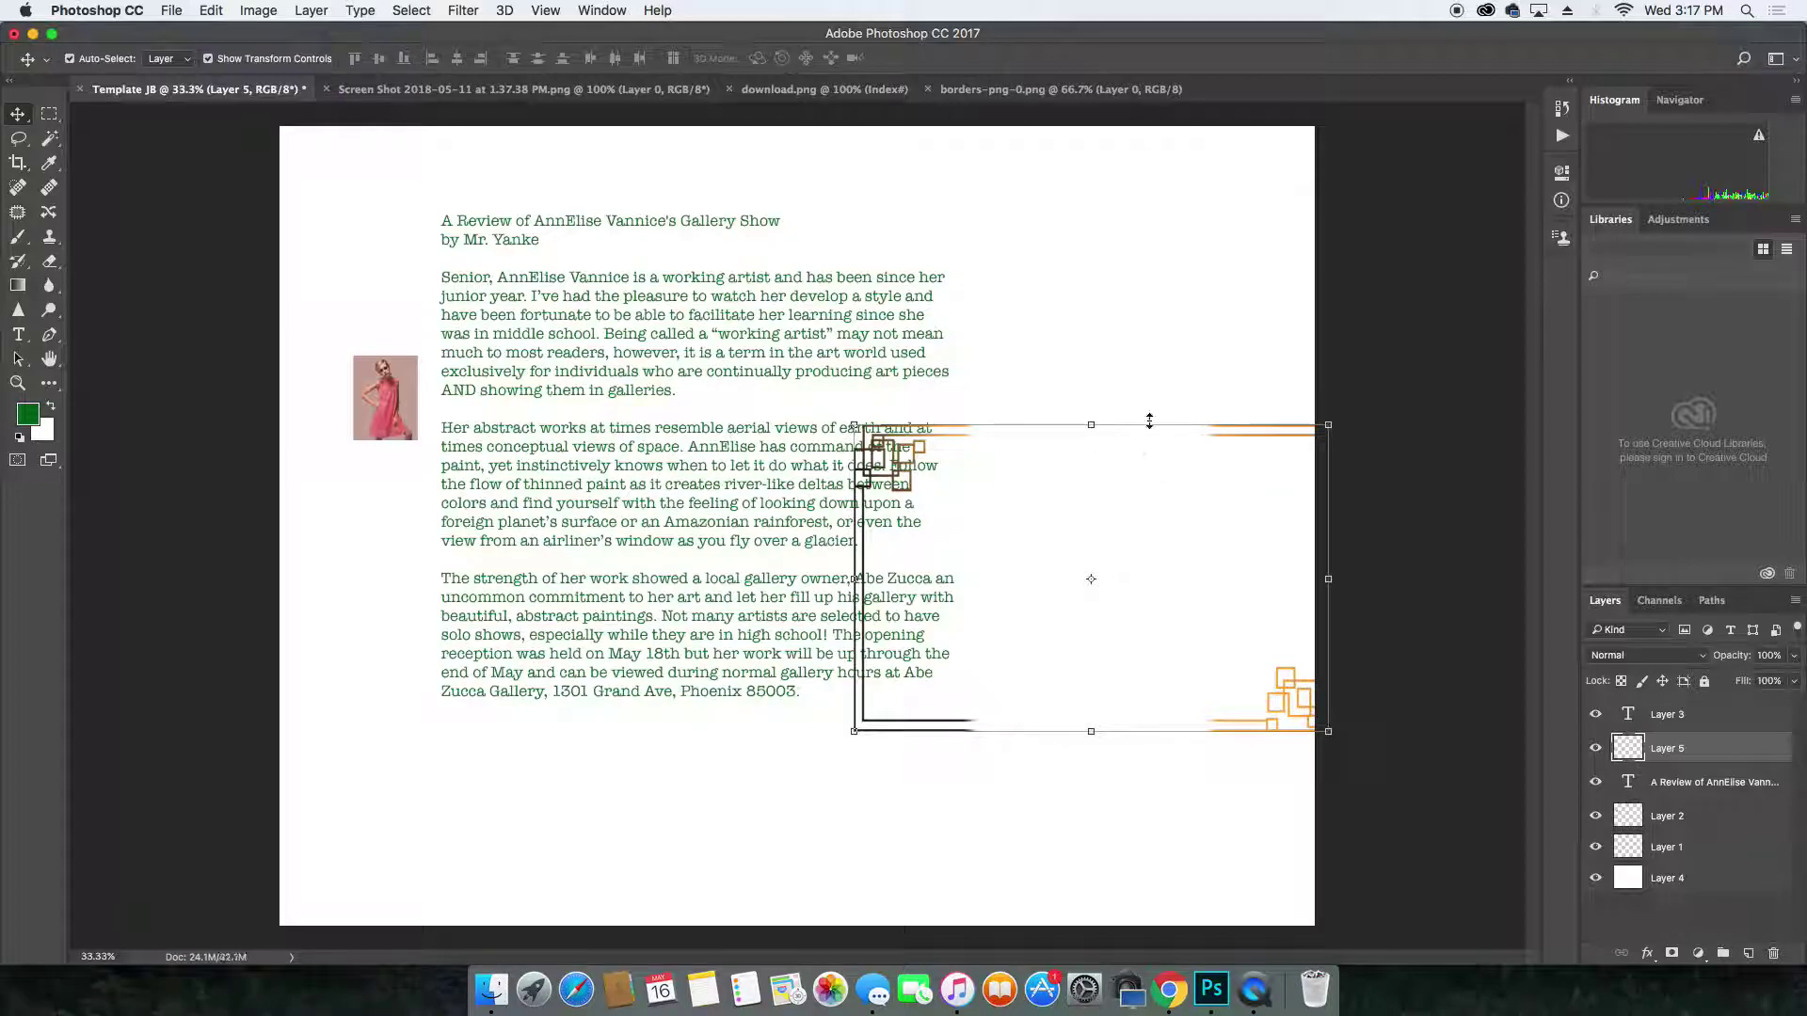
{"action": "left_click_drag", "start_coordinate": [850, 425], "coordinate": [275, 115]}
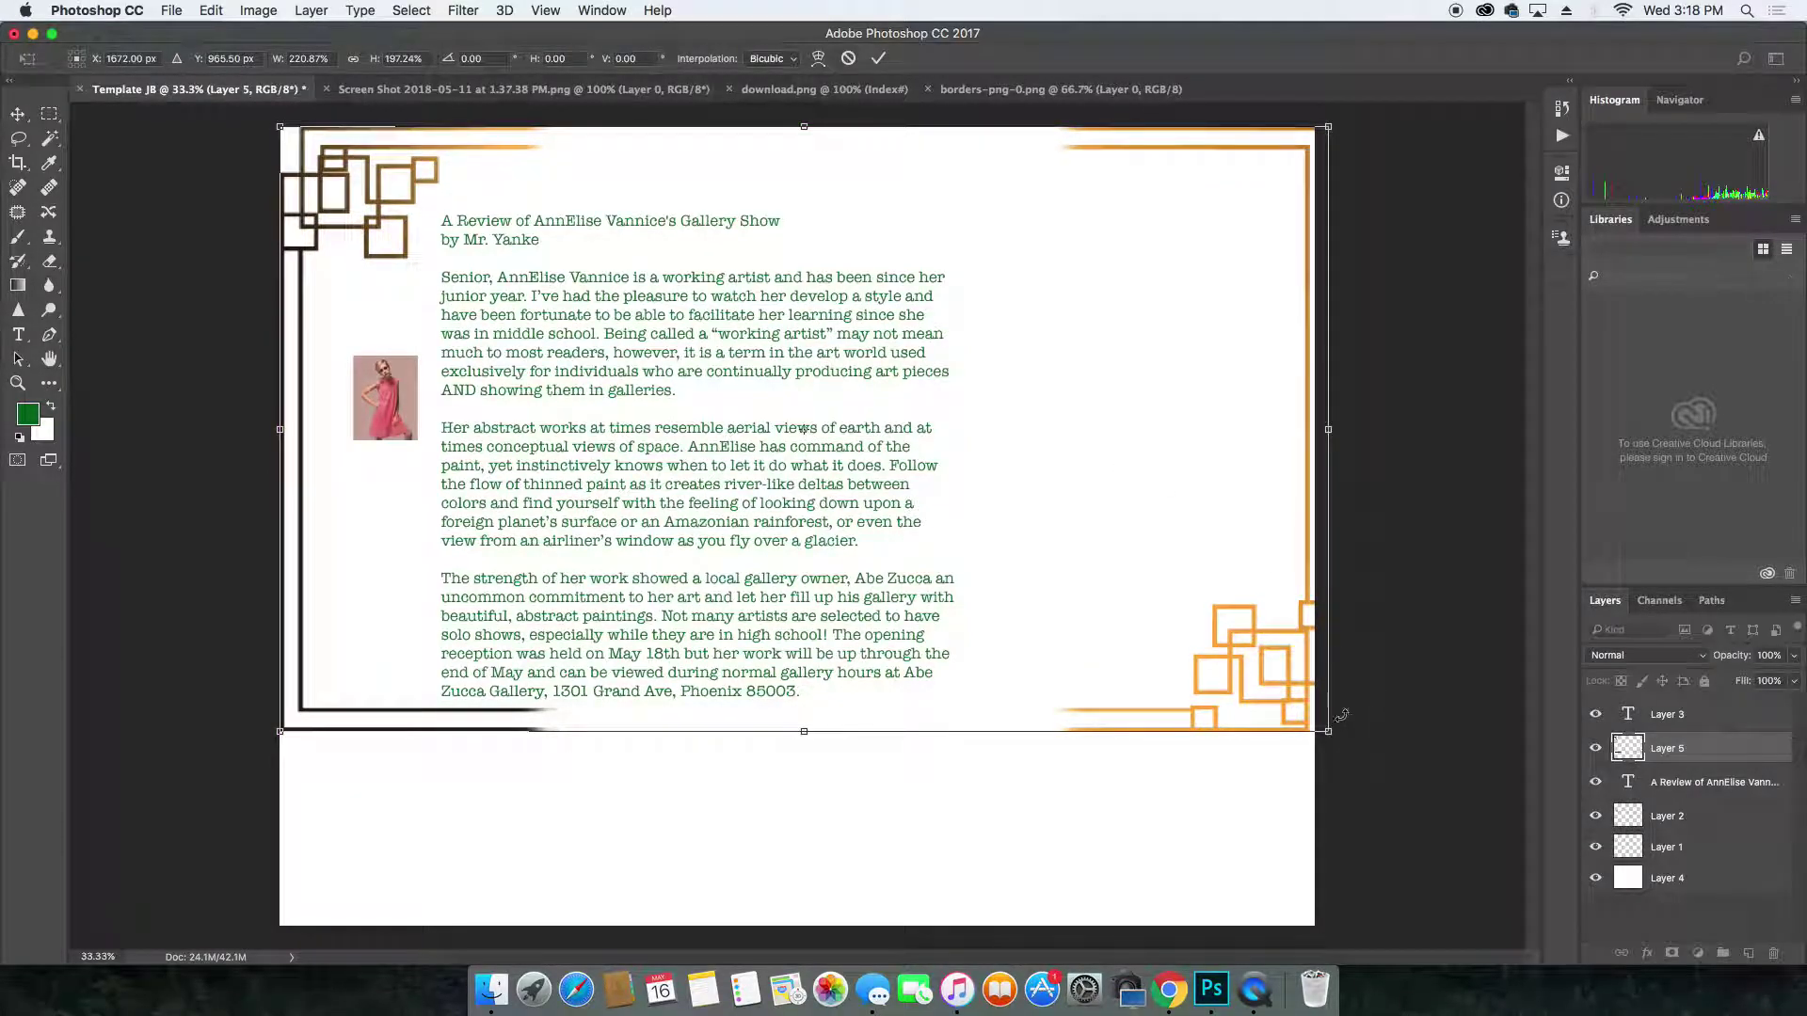
{"action": "left_click_drag", "start_coordinate": [1327, 430], "coordinate": [1311, 431]}
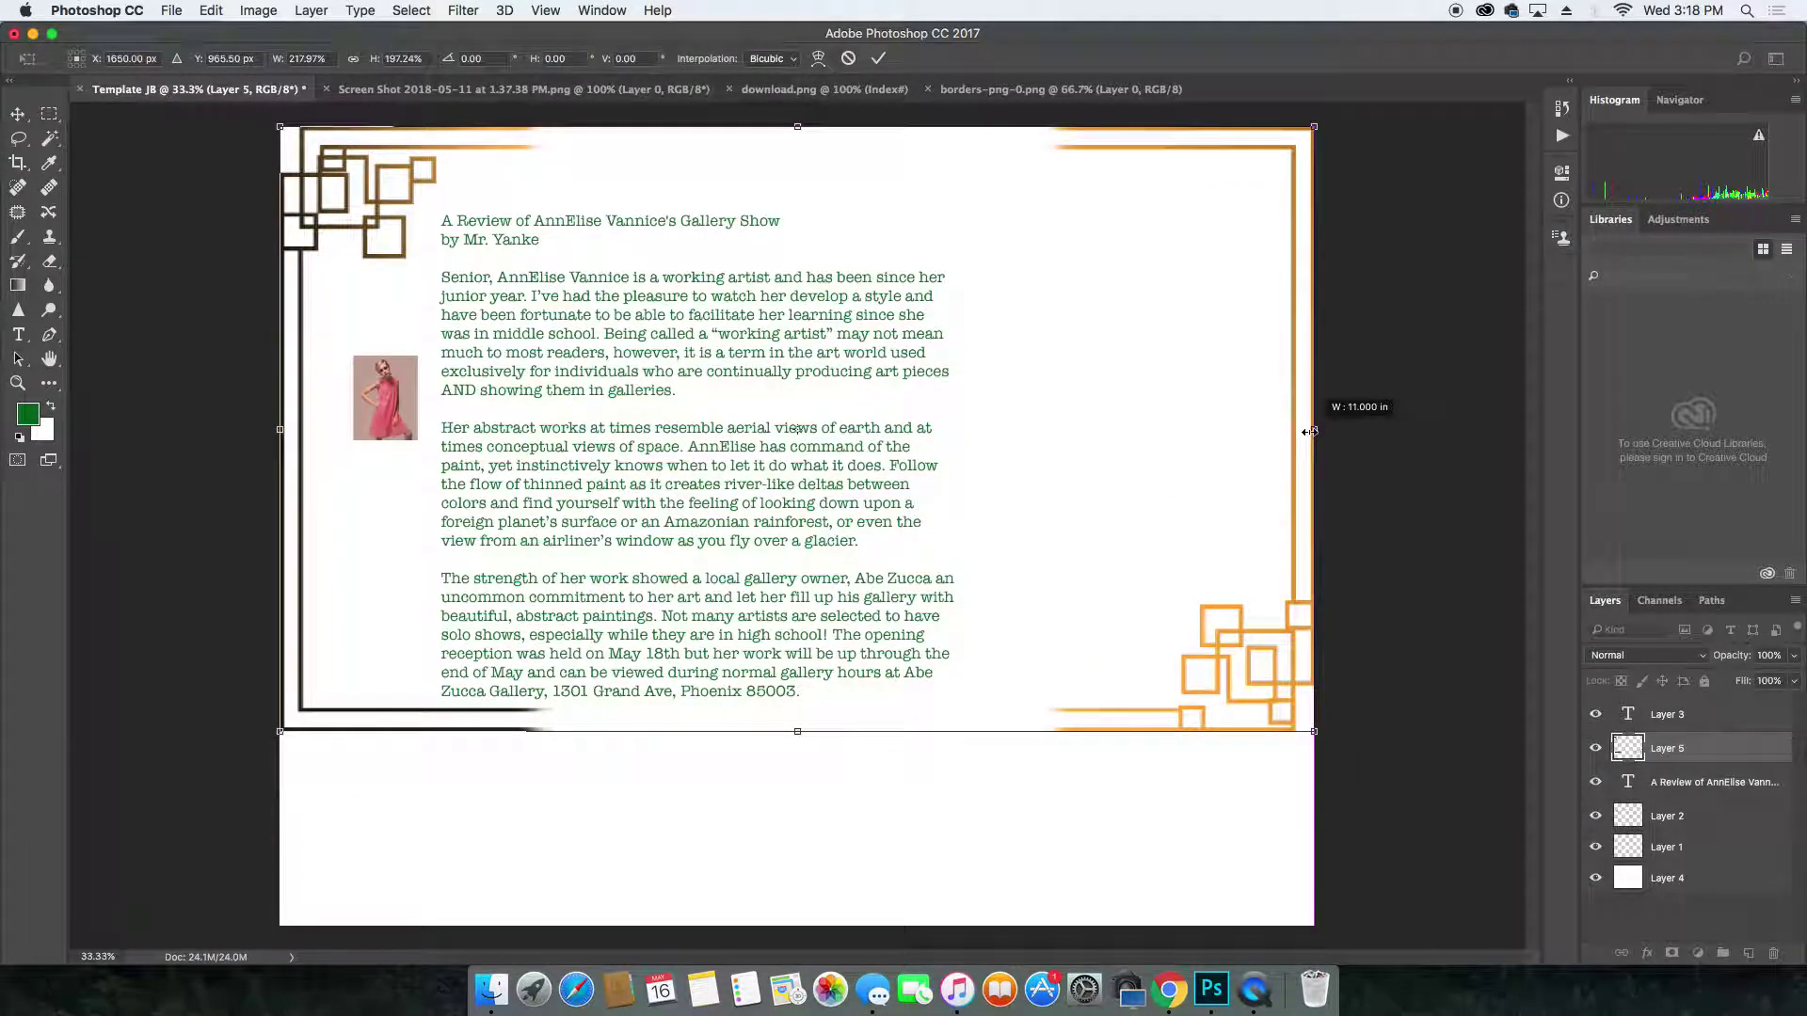
{"action": "left_click_drag", "start_coordinate": [798, 731], "coordinate": [797, 927]}
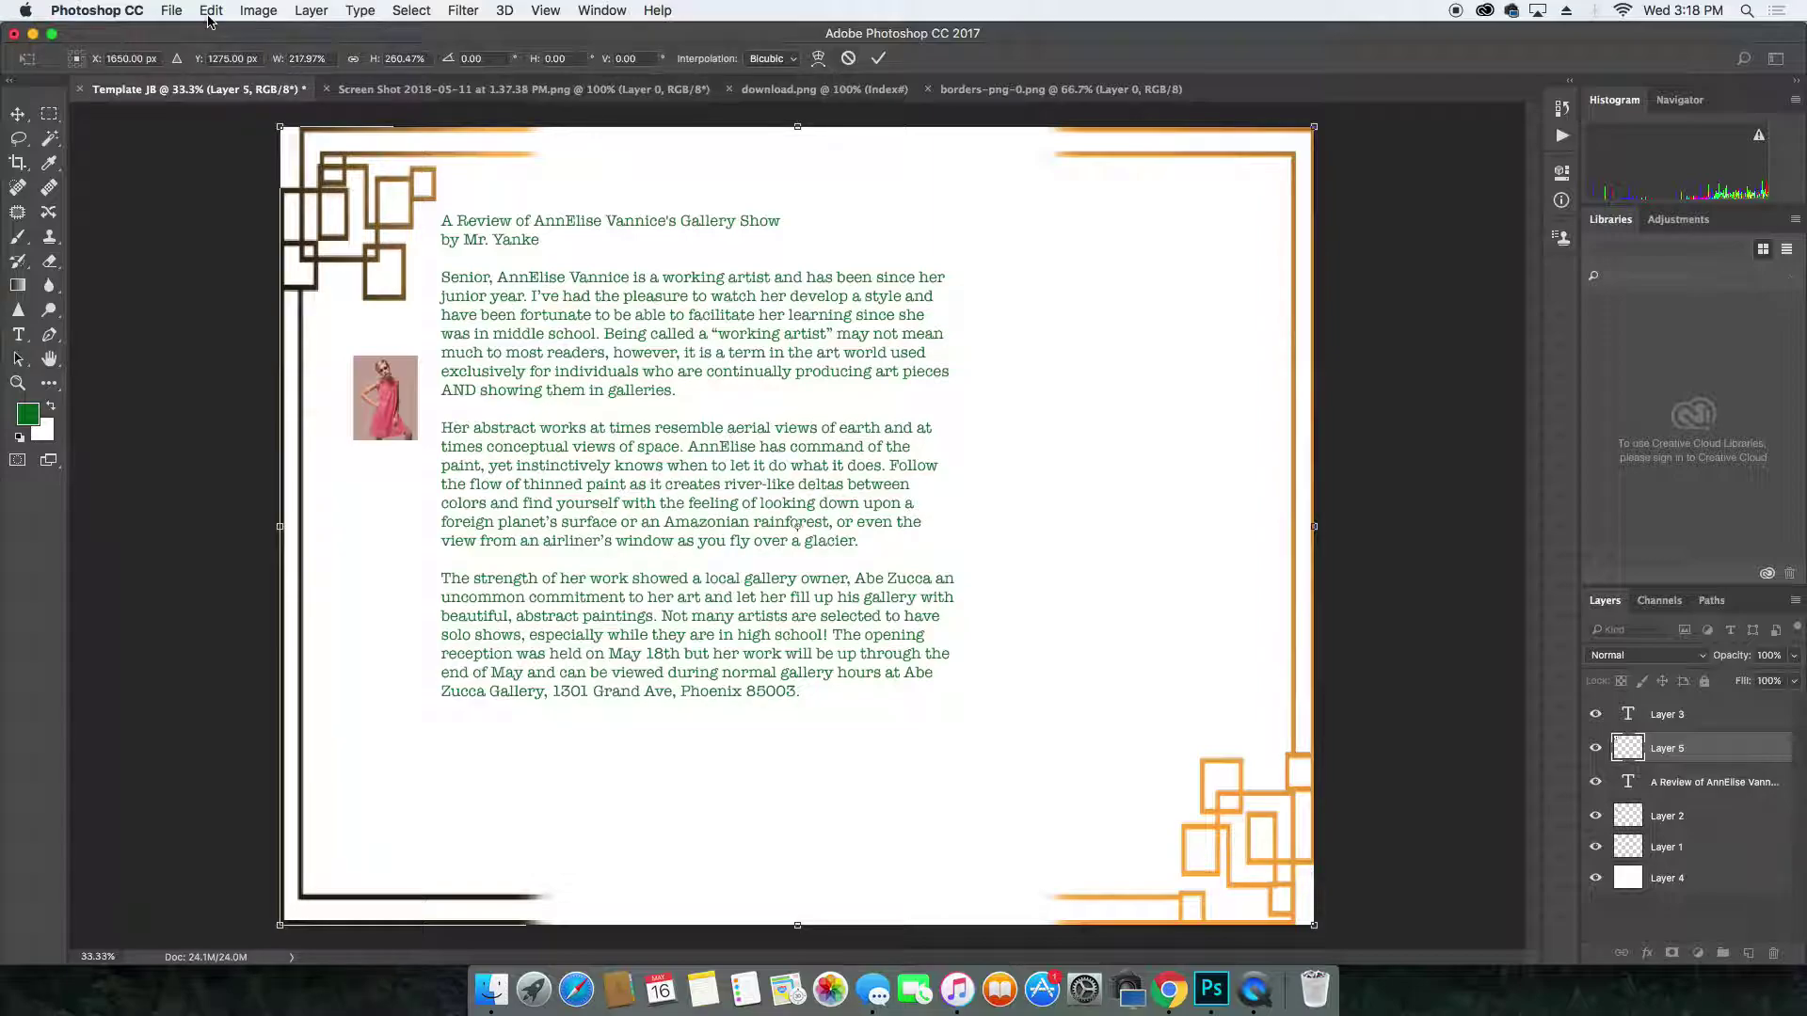
Apply the border's transformation and save the page to the Desktop as Template JB.psd in Photoshop format with layers.
{"action": "left_click", "coordinate": [176, 14]}
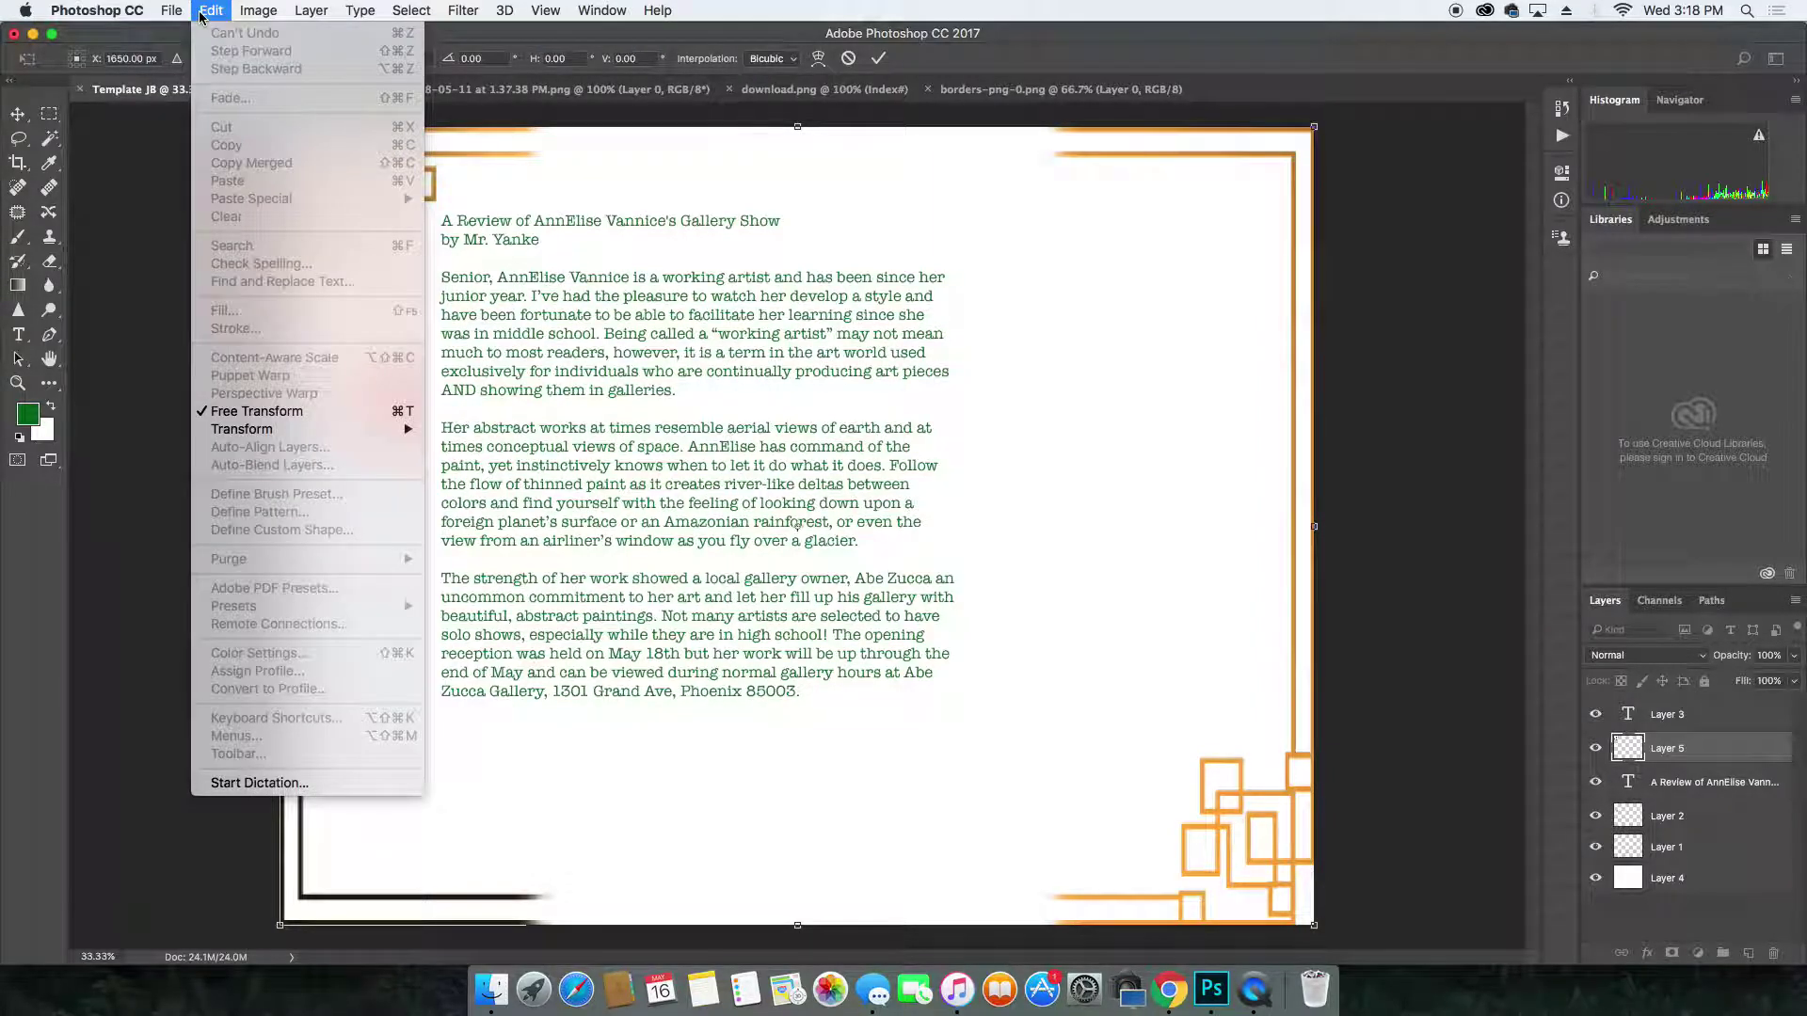
{"action": "left_click", "coordinate": [112, 274]}
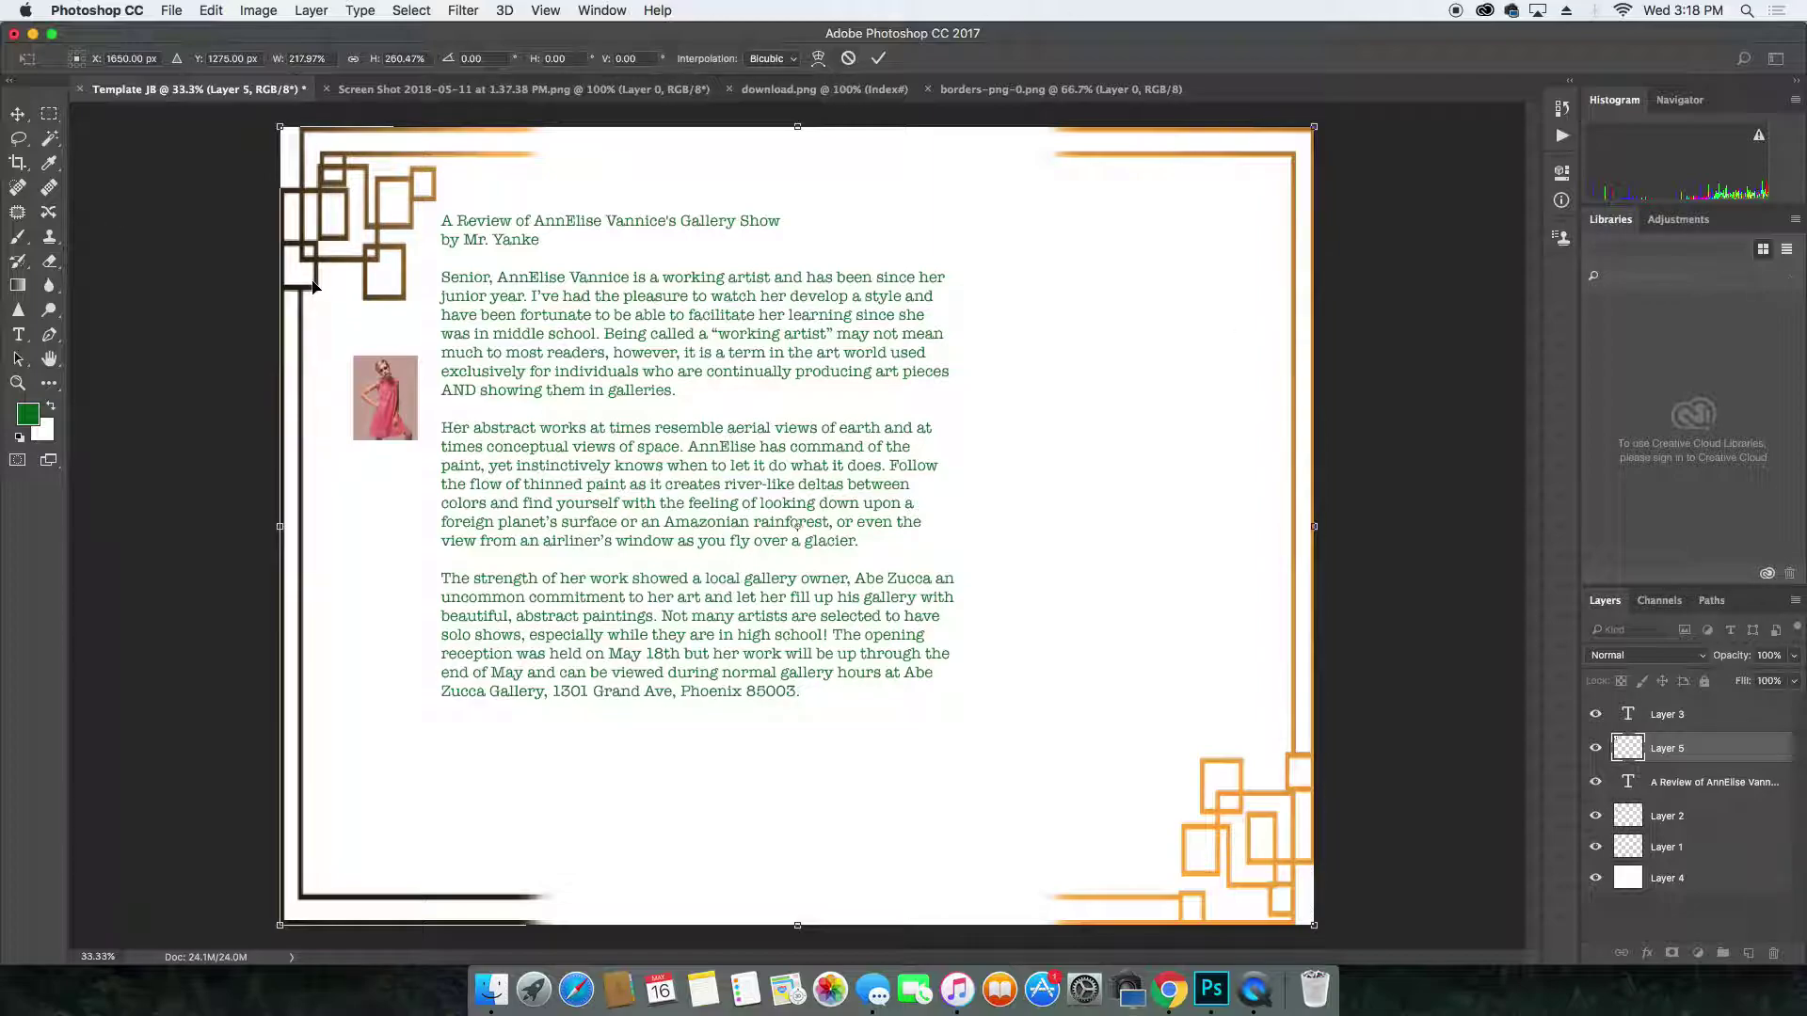
{"action": "left_click", "coordinate": [172, 11]}
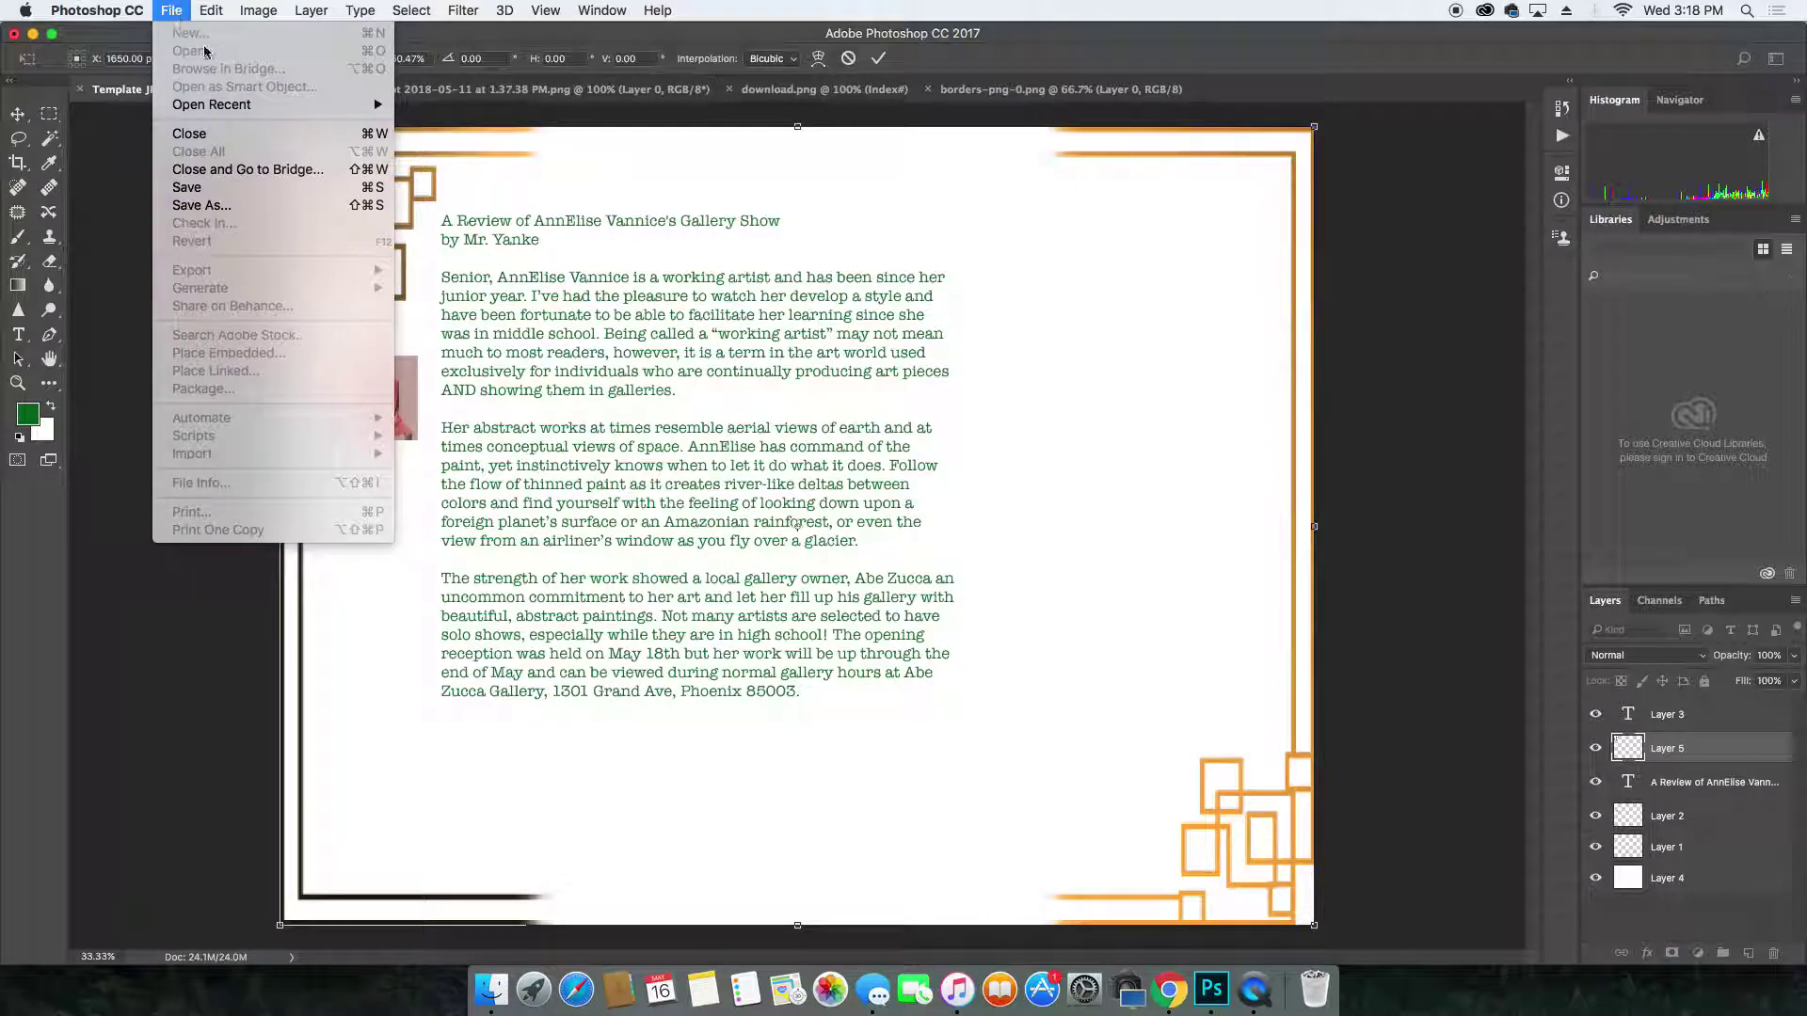
{"action": "left_click", "coordinate": [235, 215]}
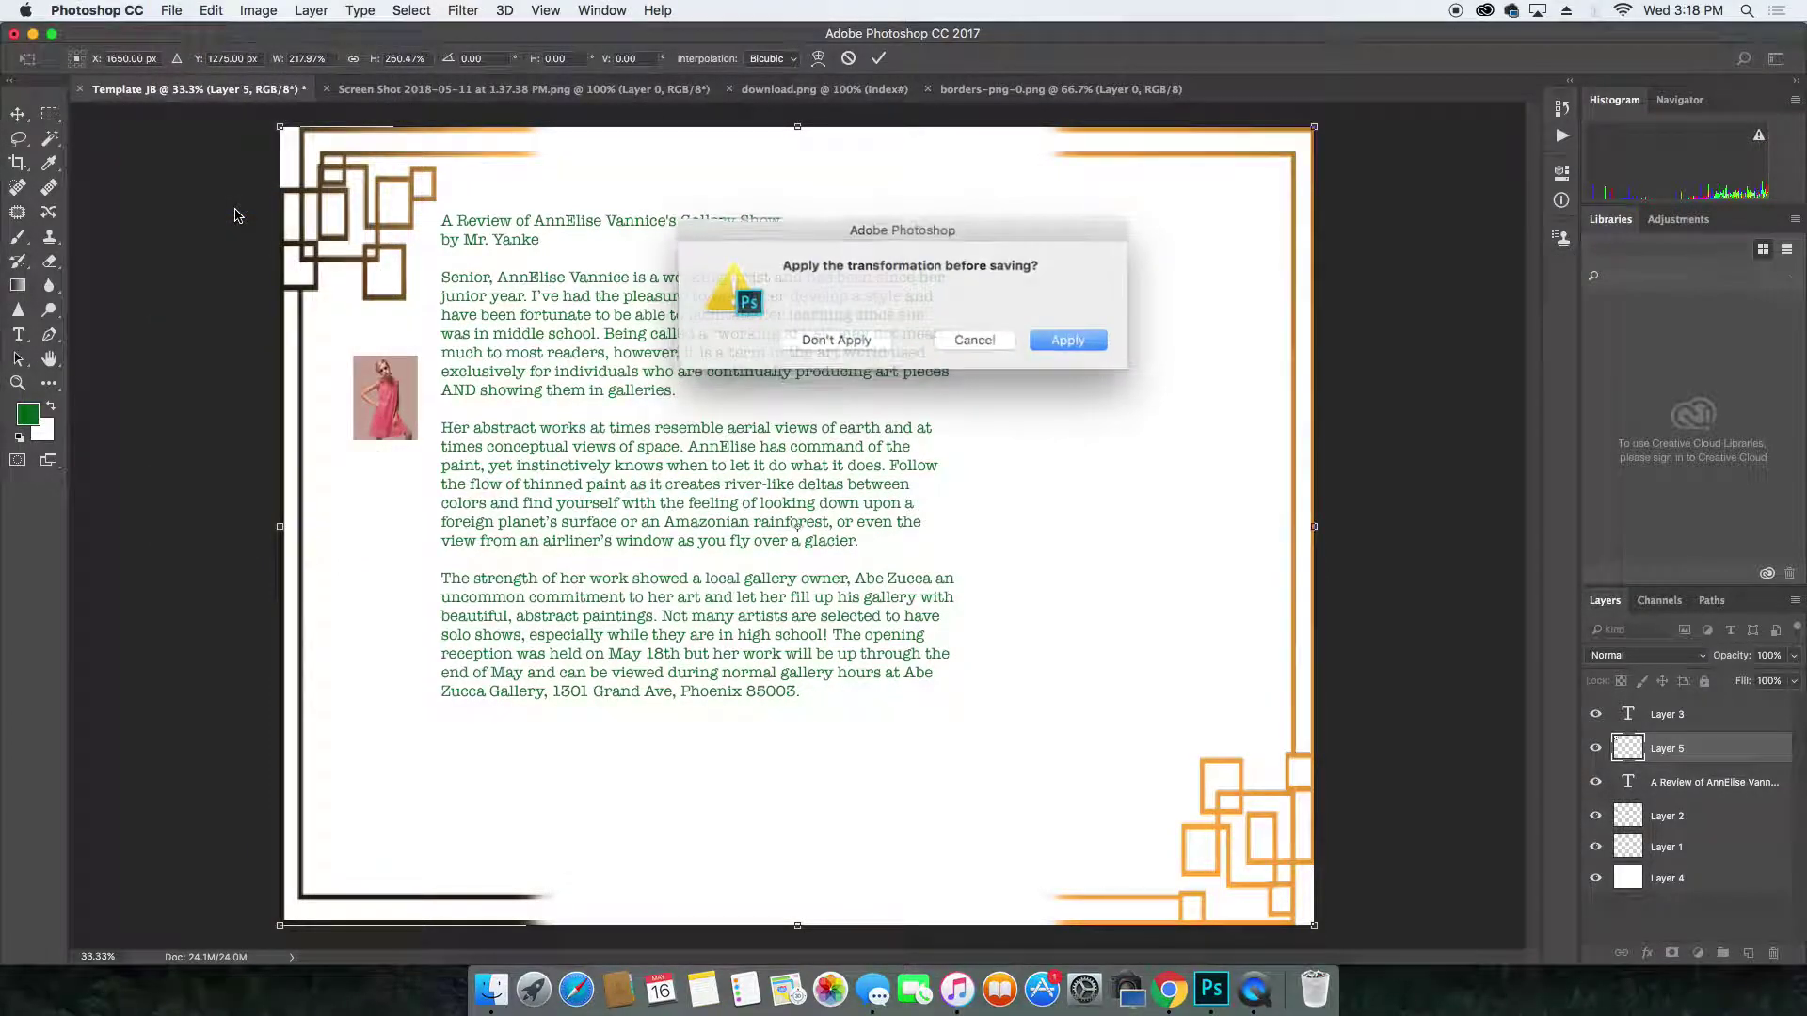
{"action": "left_click", "coordinate": [1073, 340]}
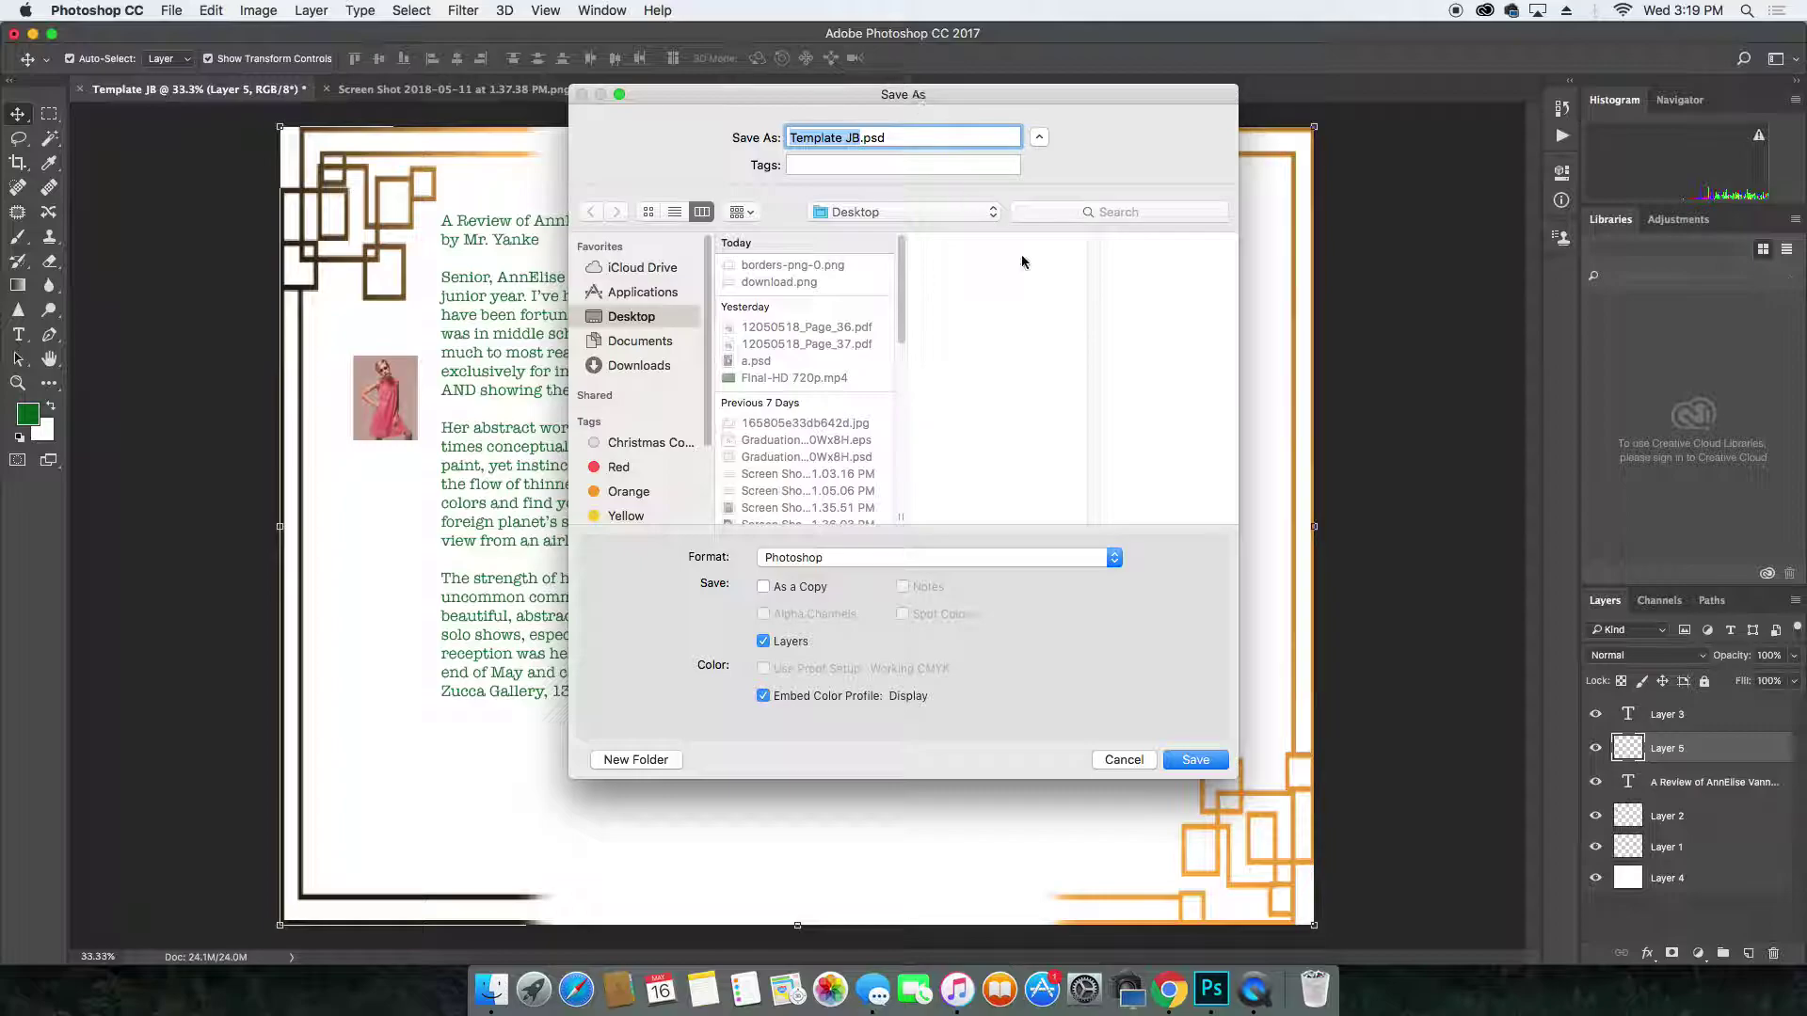
{"action": "left_click", "coordinate": [1200, 766]}
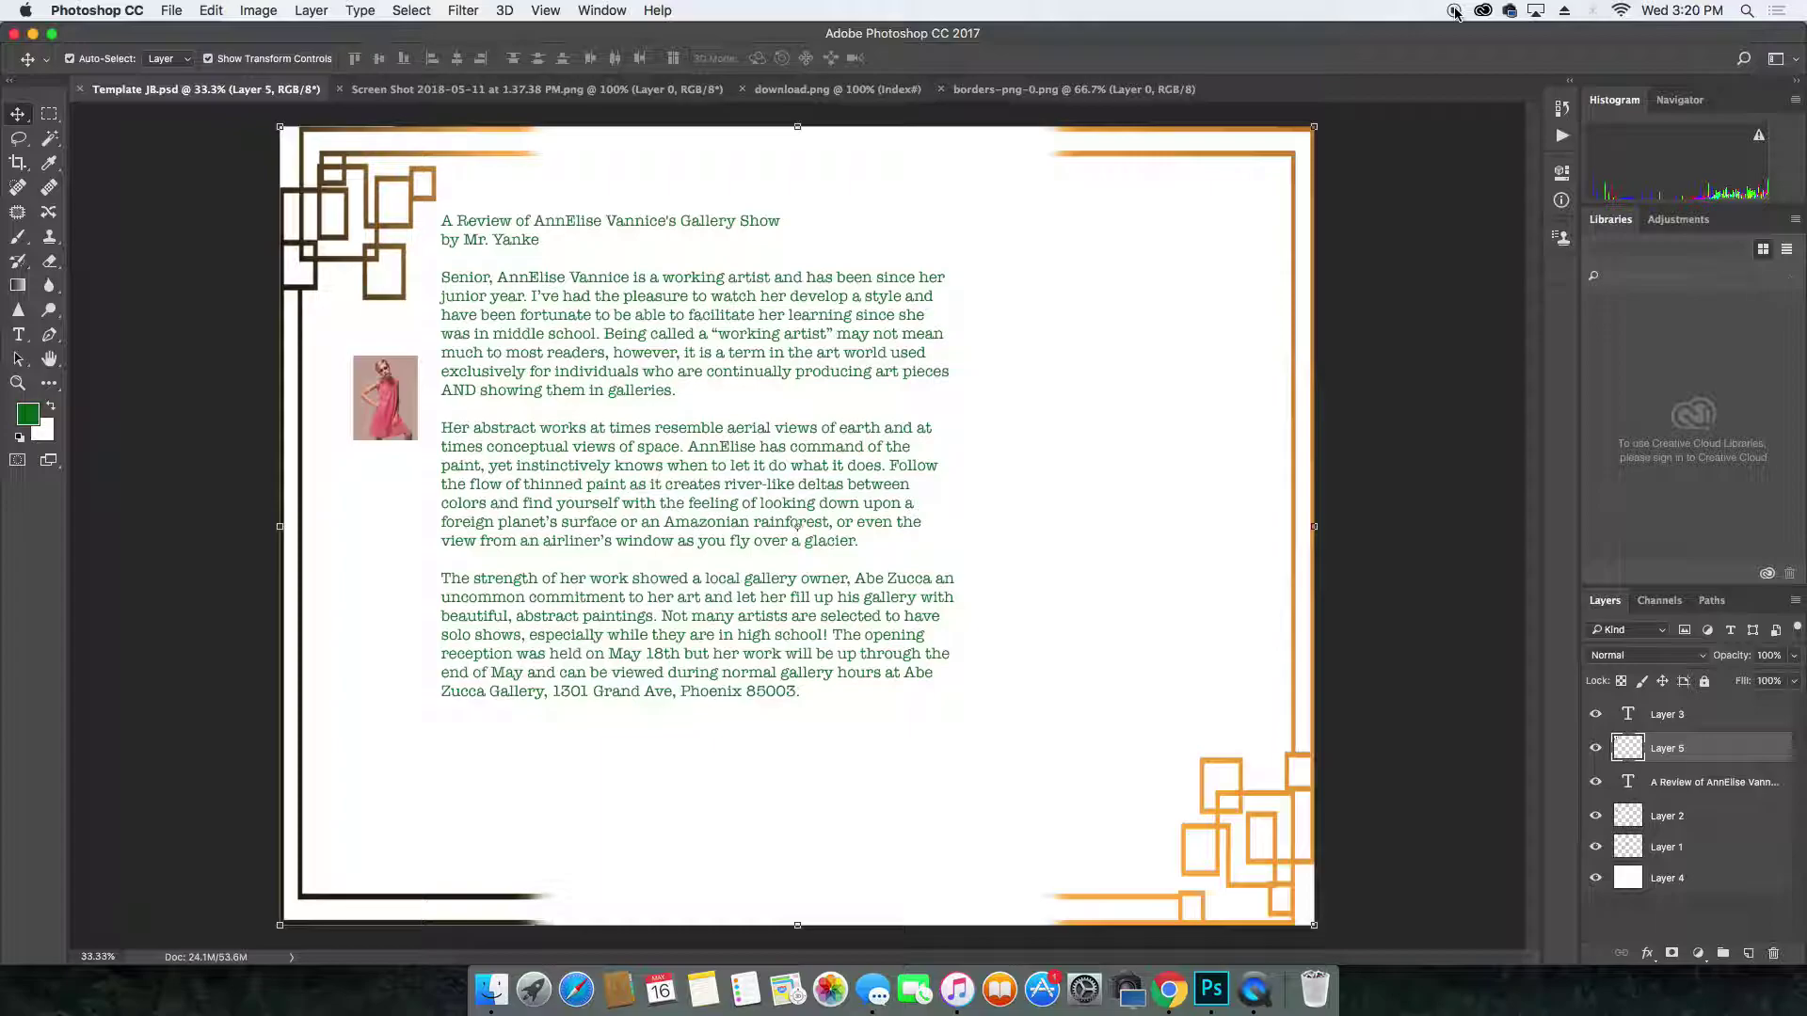
Switch to Chrome and open minotaurtribune.com in a new tab.
{"action": "left_click", "coordinate": [175, 11]}
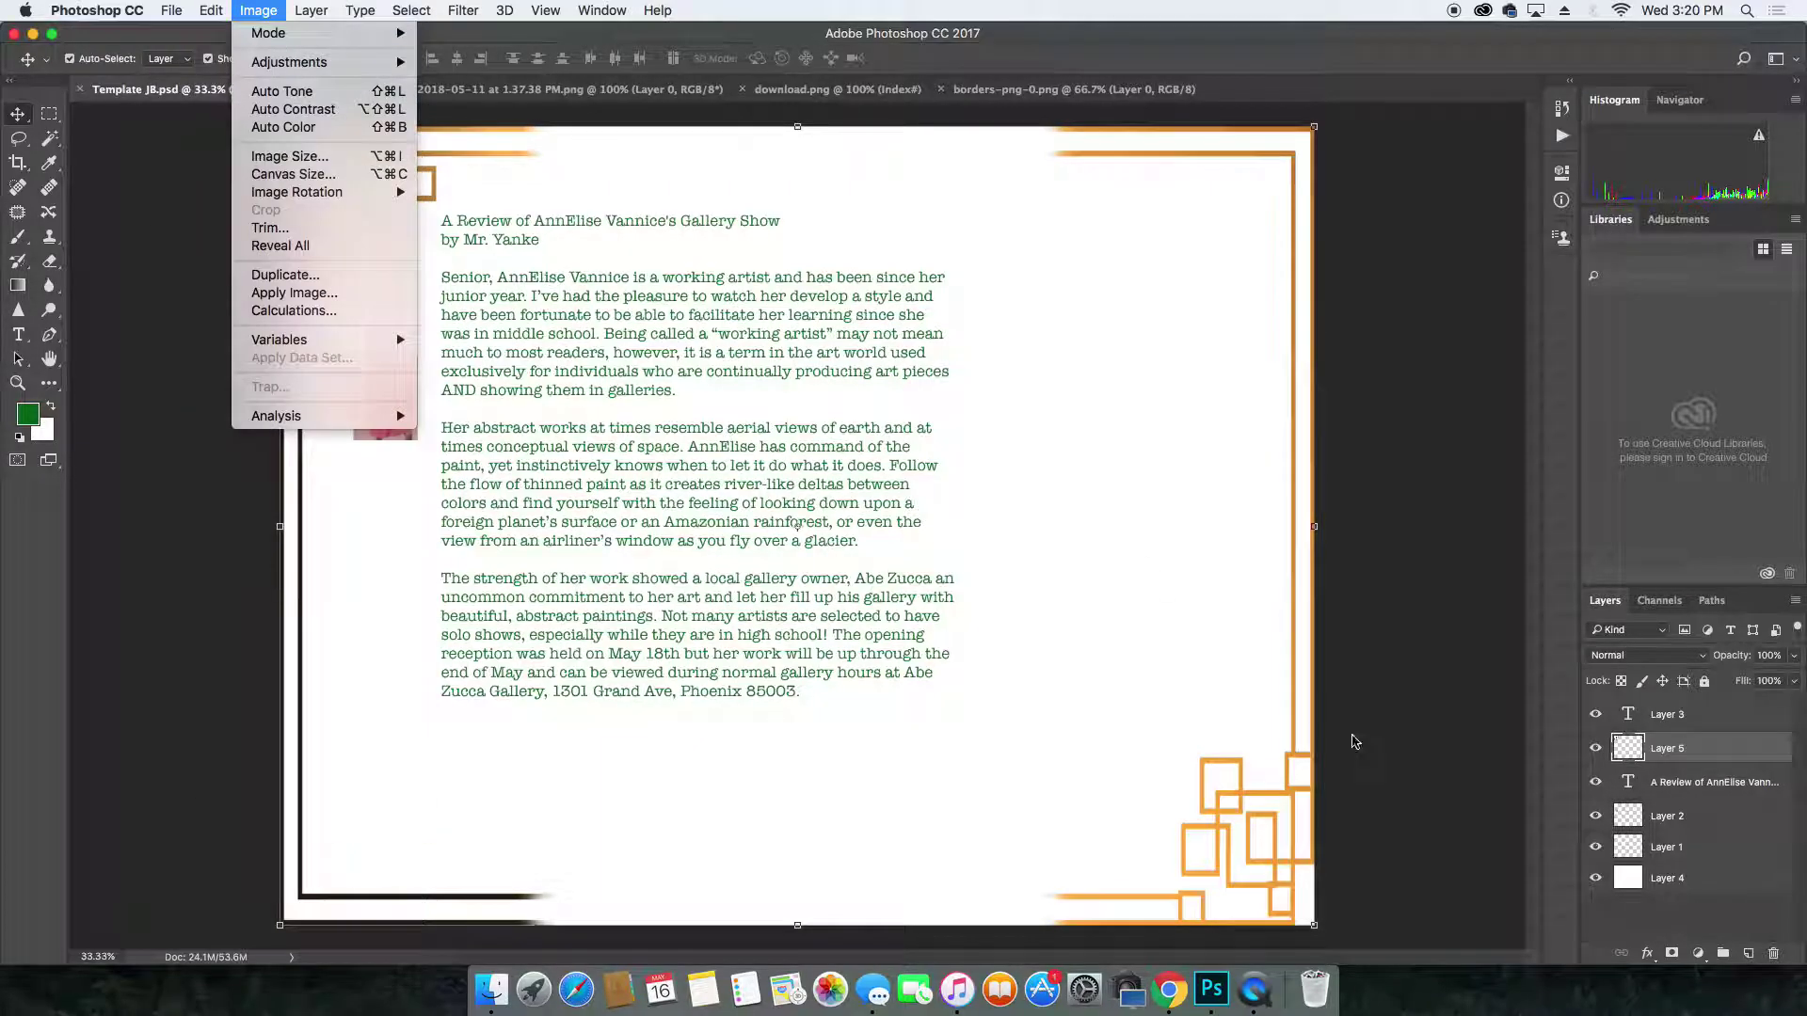
{"action": "left_click", "coordinate": [1168, 988]}
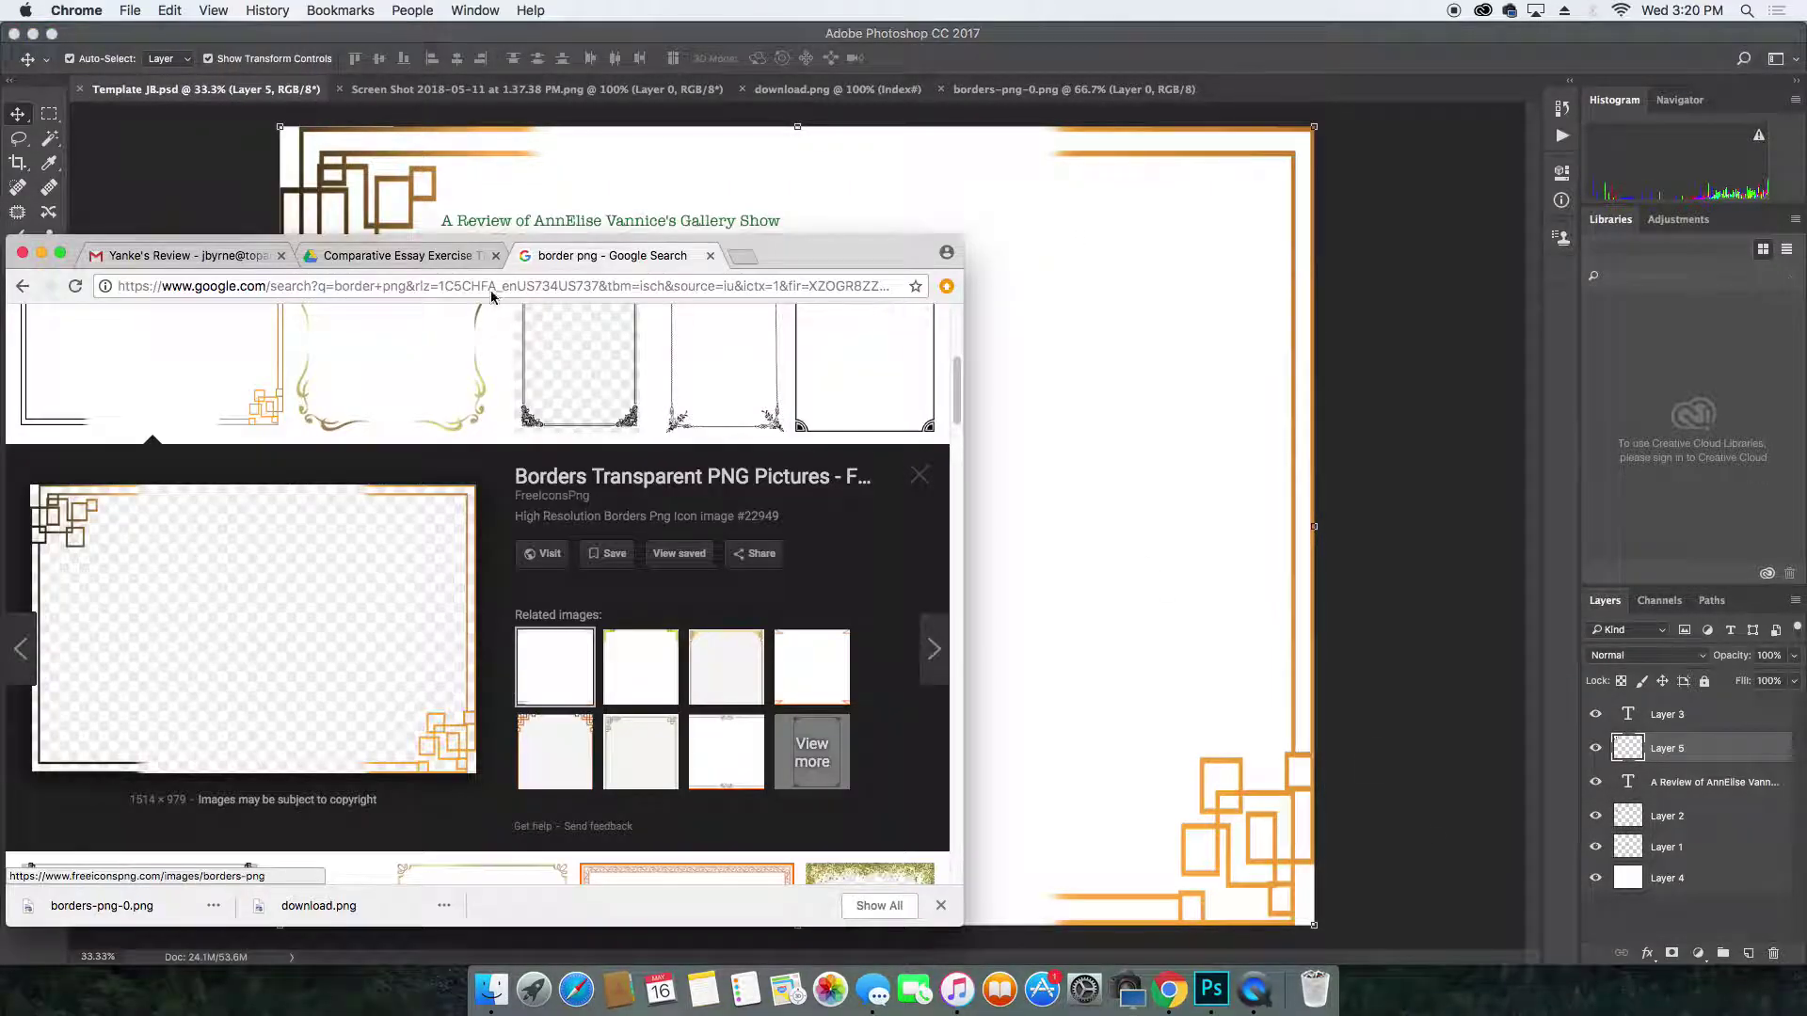
{"action": "left_click", "coordinate": [743, 256]}
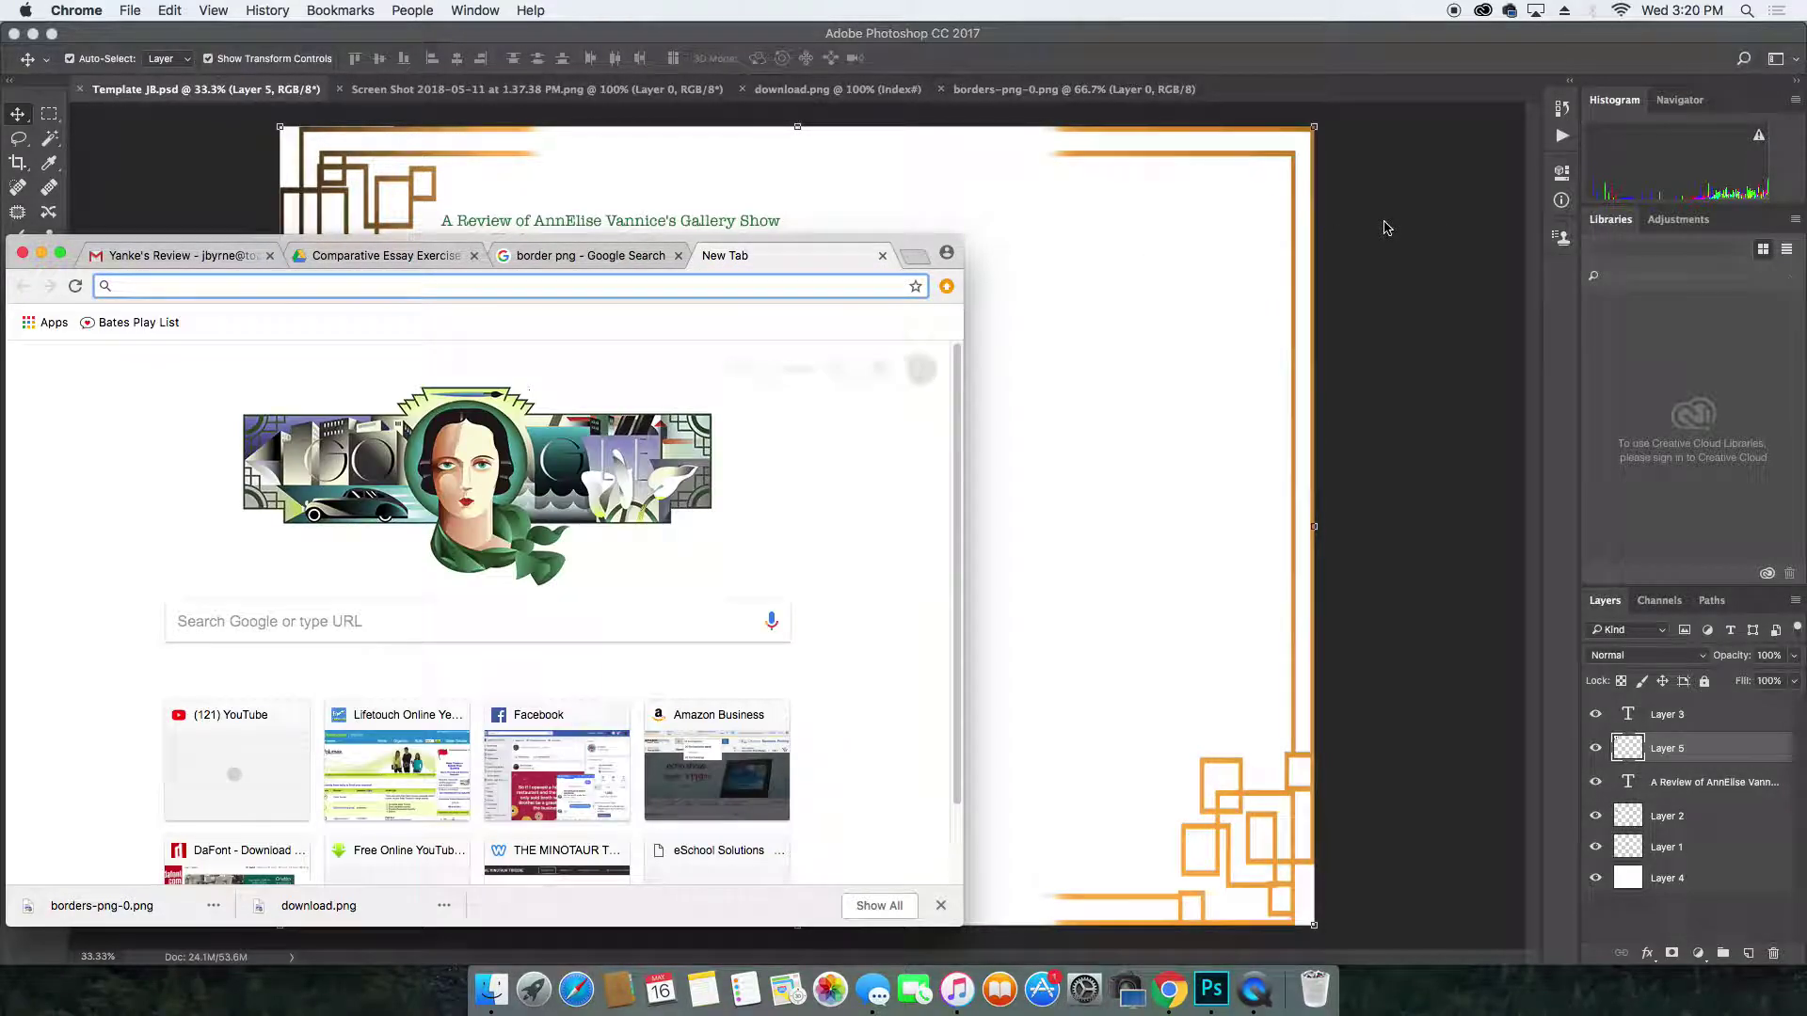
{"action": "type", "text": "mino"}
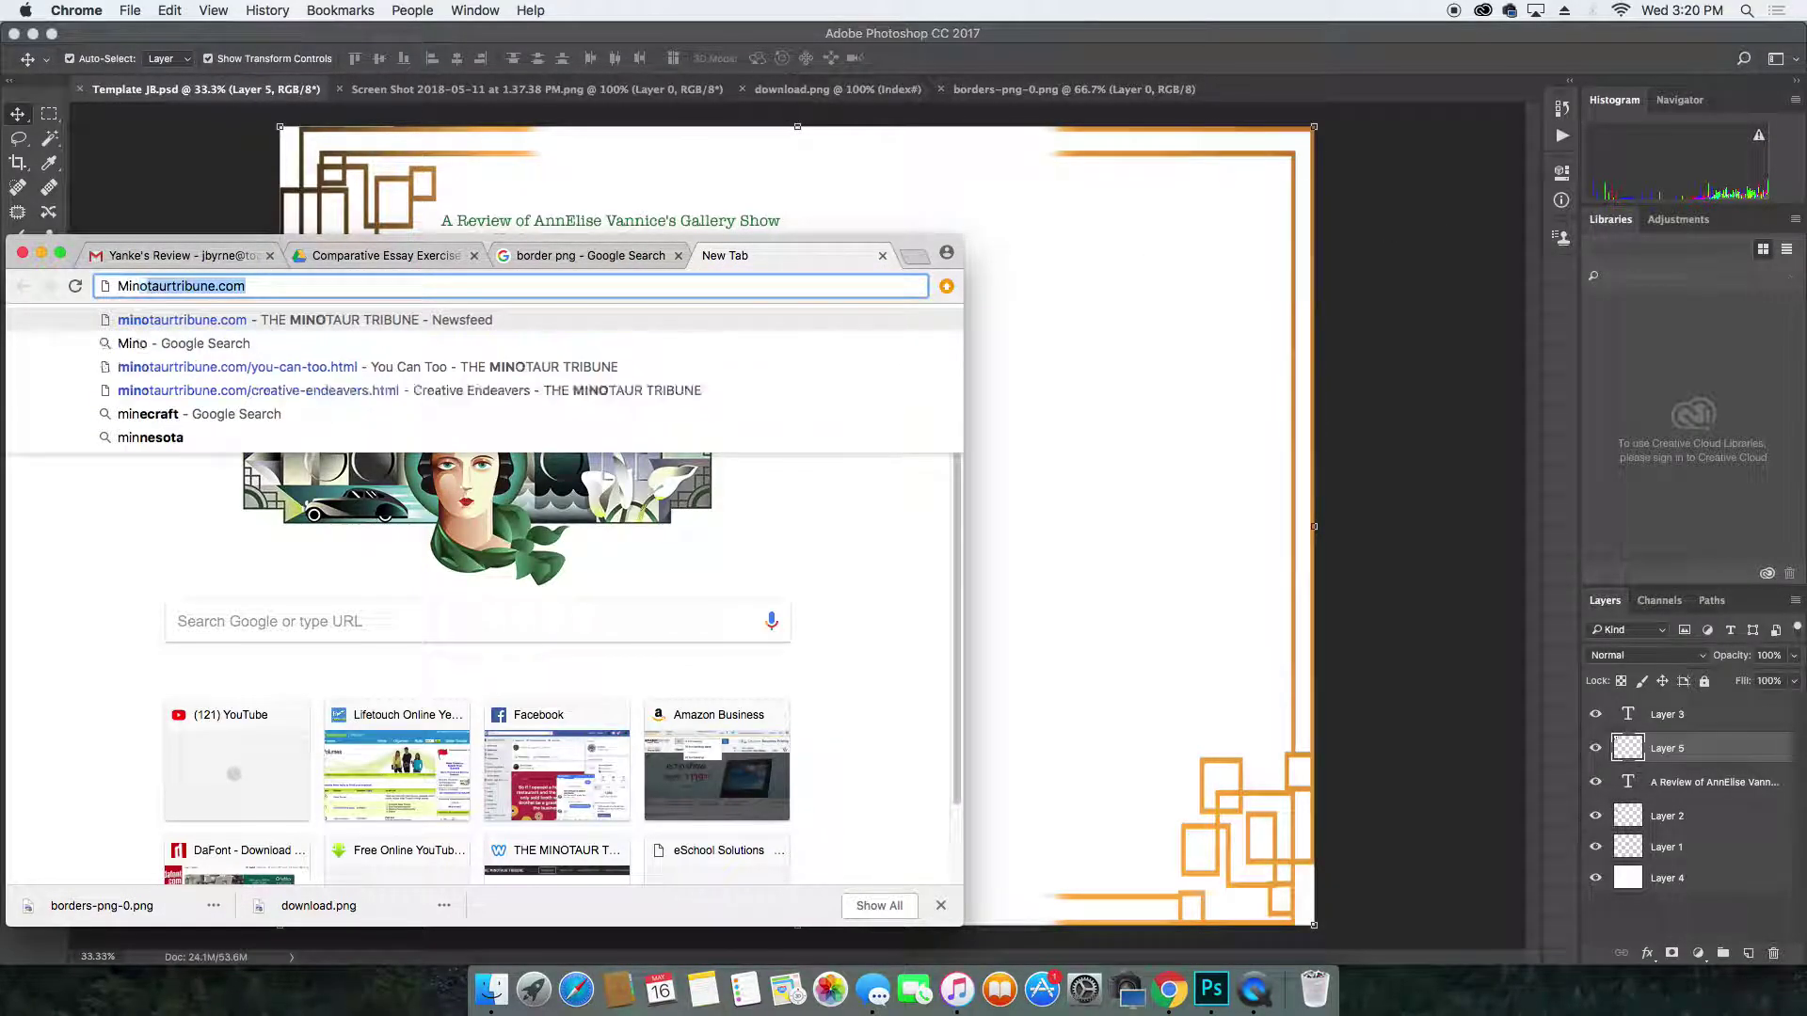
{"action": "key", "text": "Return"}
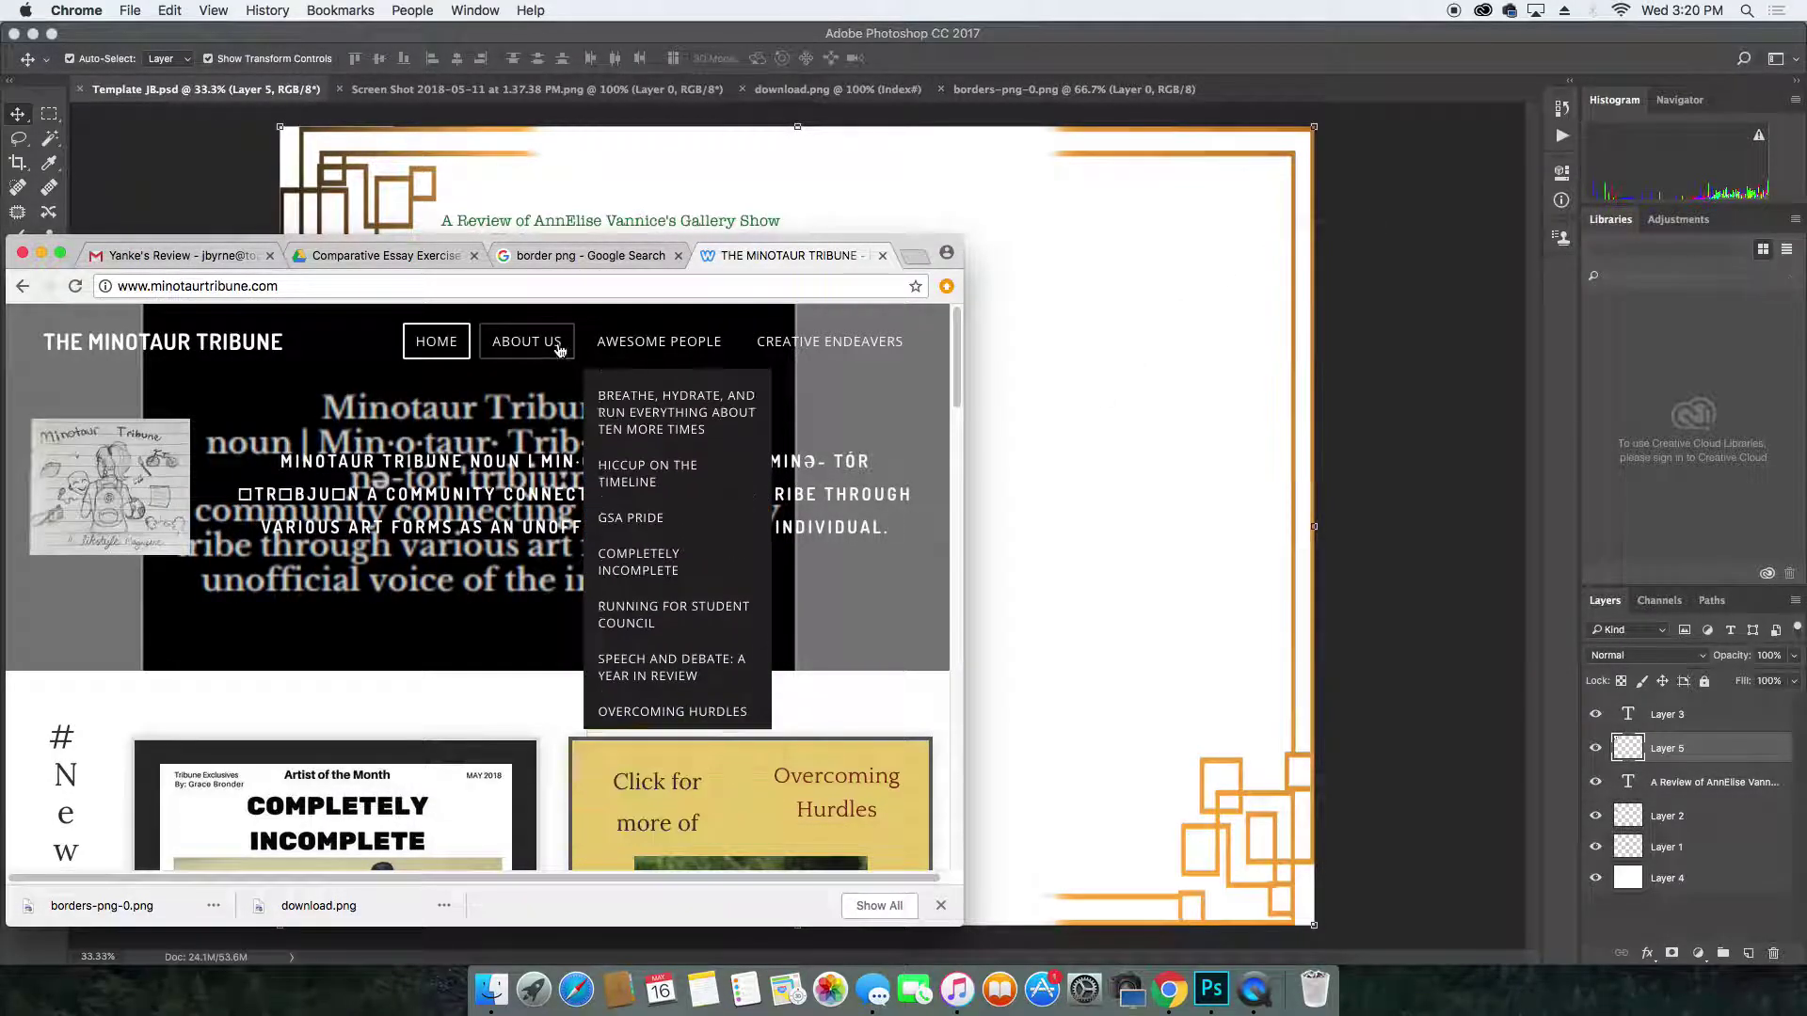
Open the Aspiring Broadway Director article and save its photo to the Desktop as the JPEG image 1_5_orig.
{"action": "mouse_move", "coordinate": [679, 331]}
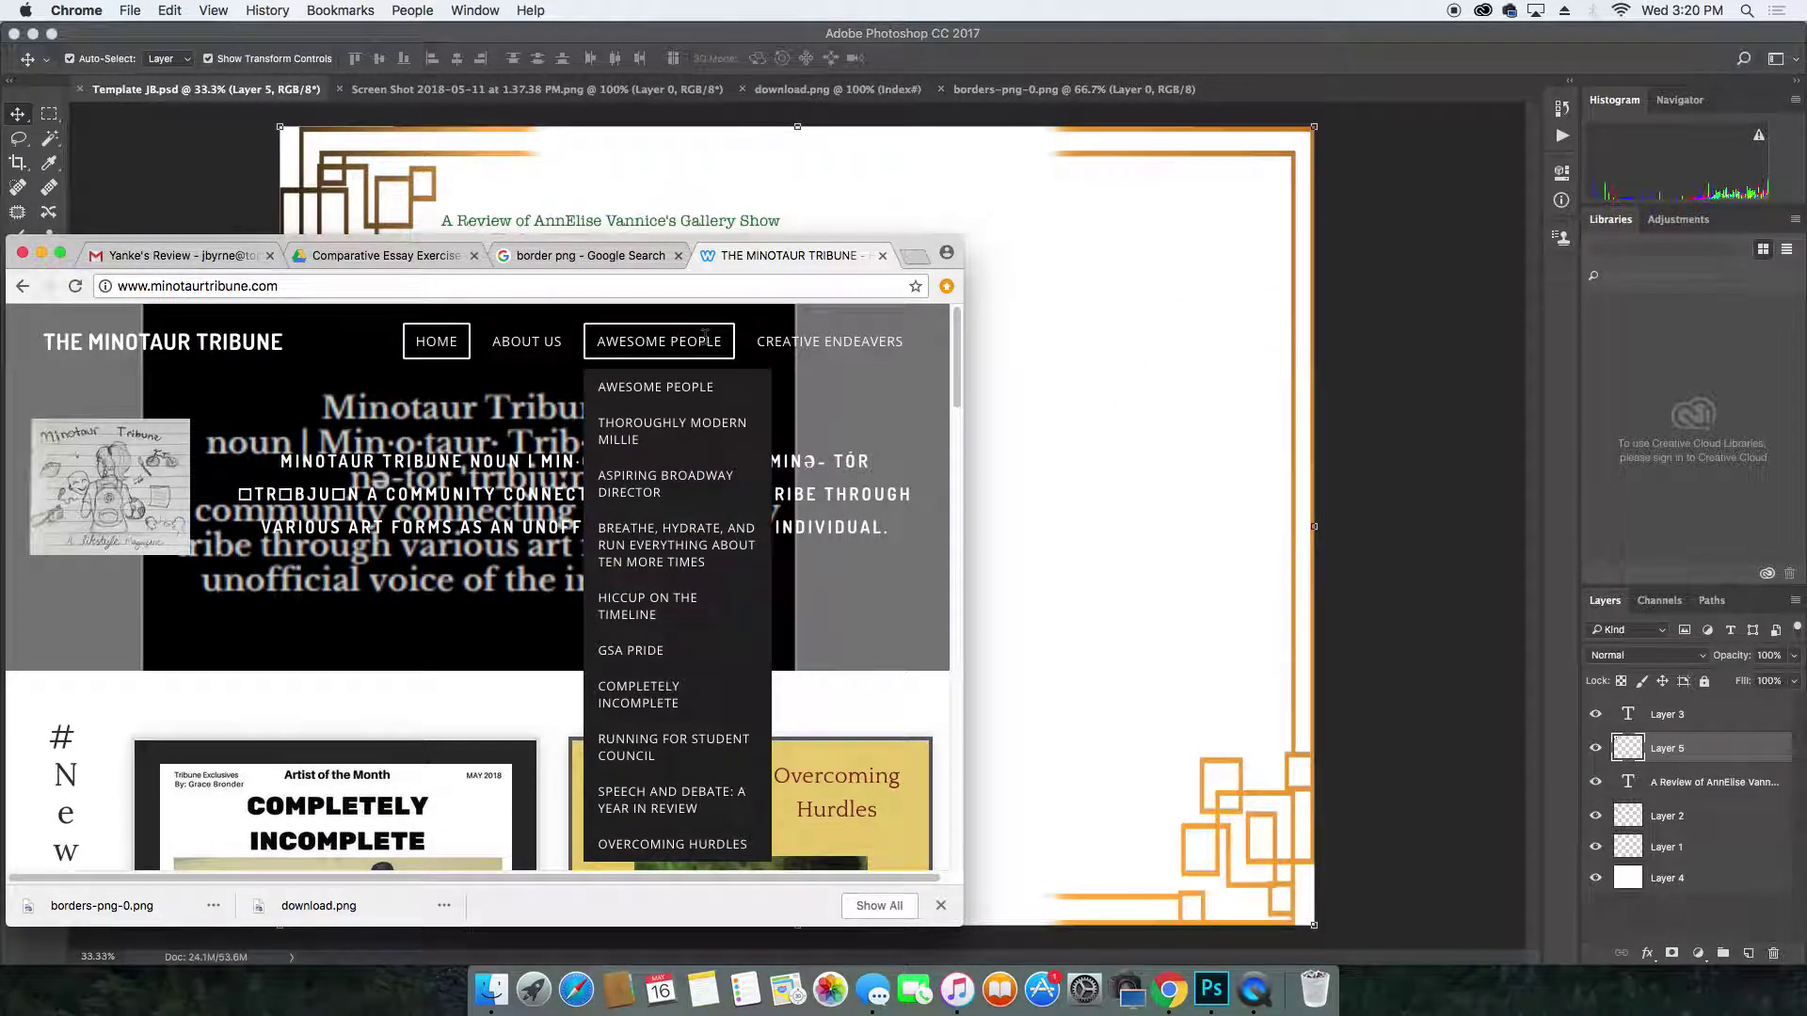
{"action": "left_click", "coordinate": [660, 487]}
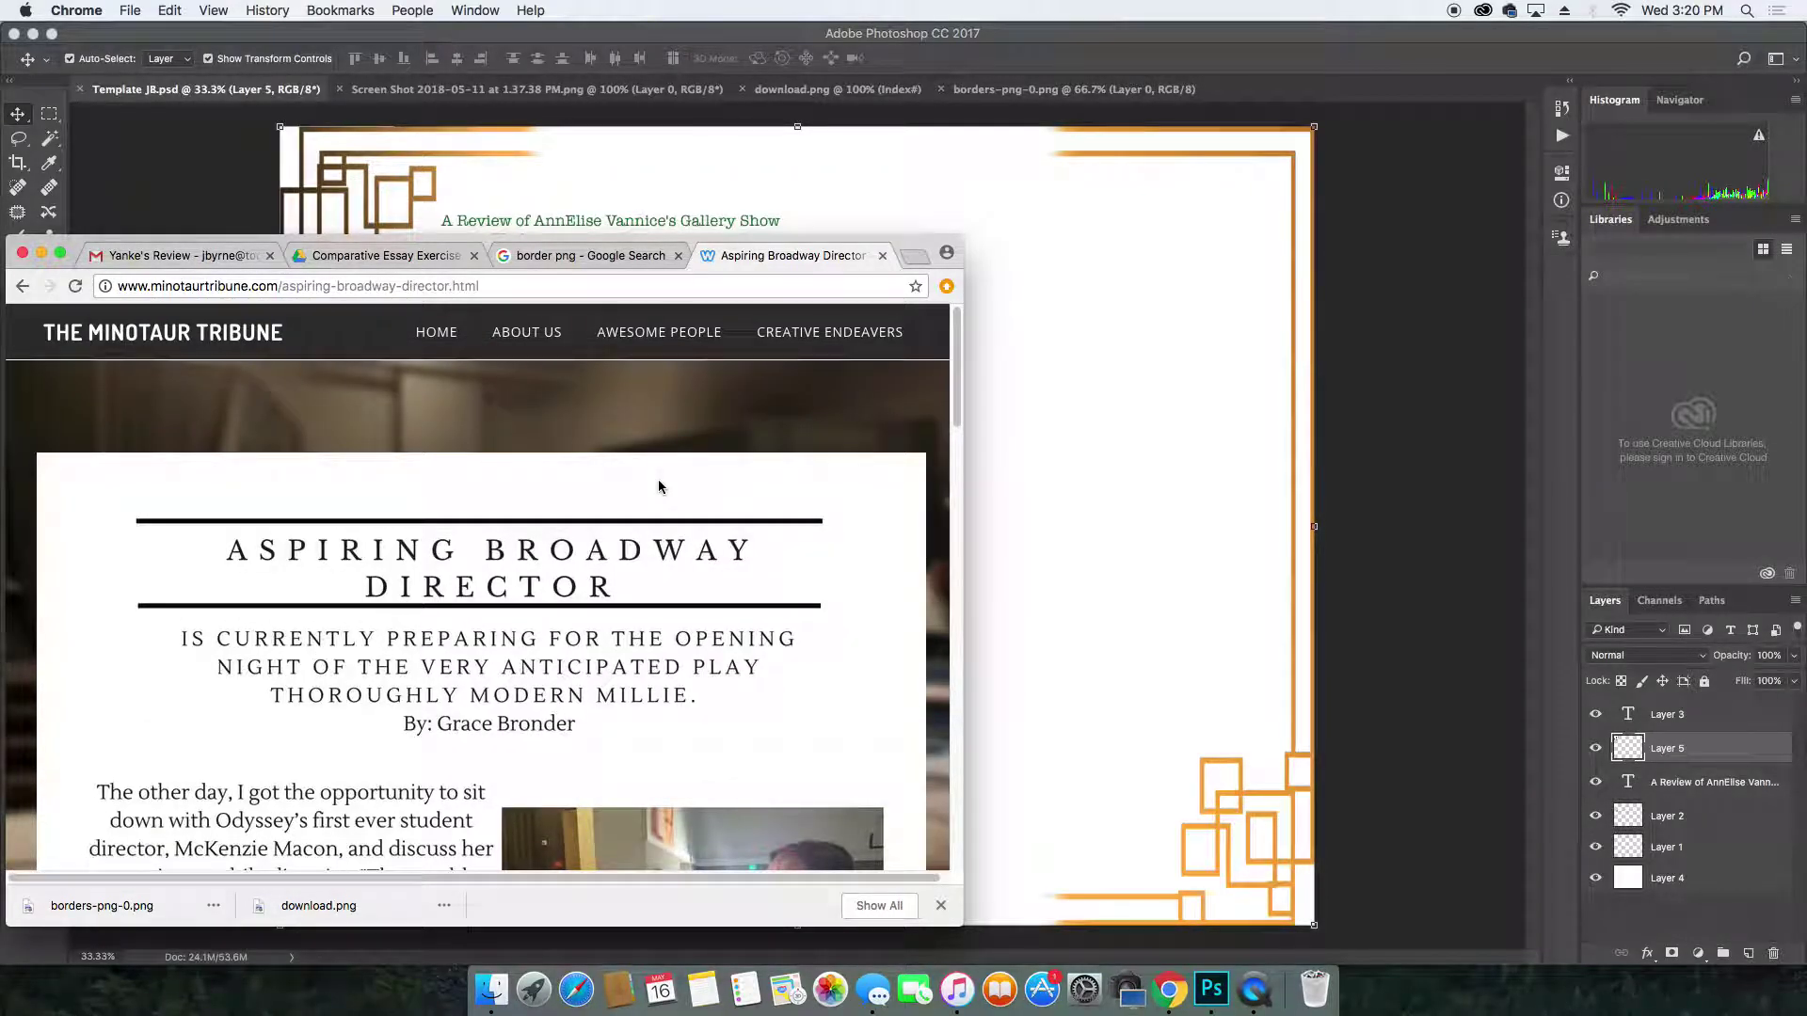
{"action": "scroll", "coordinate": [687, 574], "scroll_direction": "down", "scroll_amount": 3}
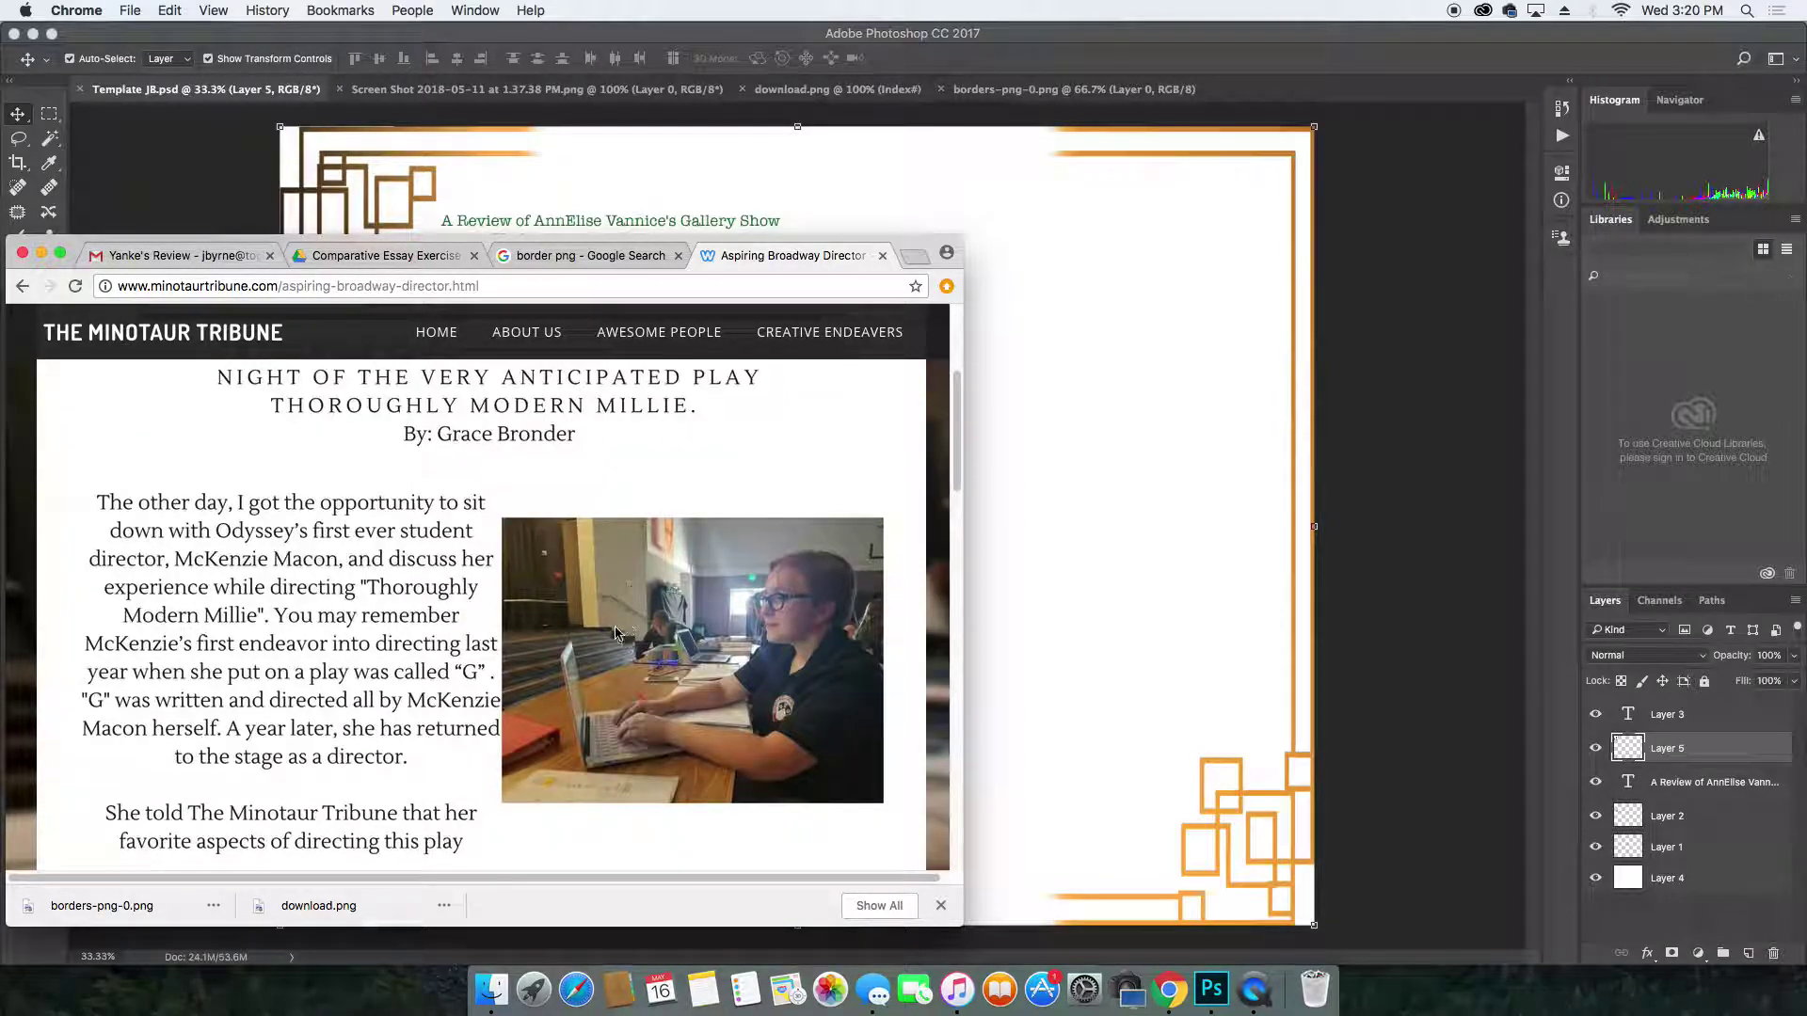
{"action": "right_click", "coordinate": [672, 575]}
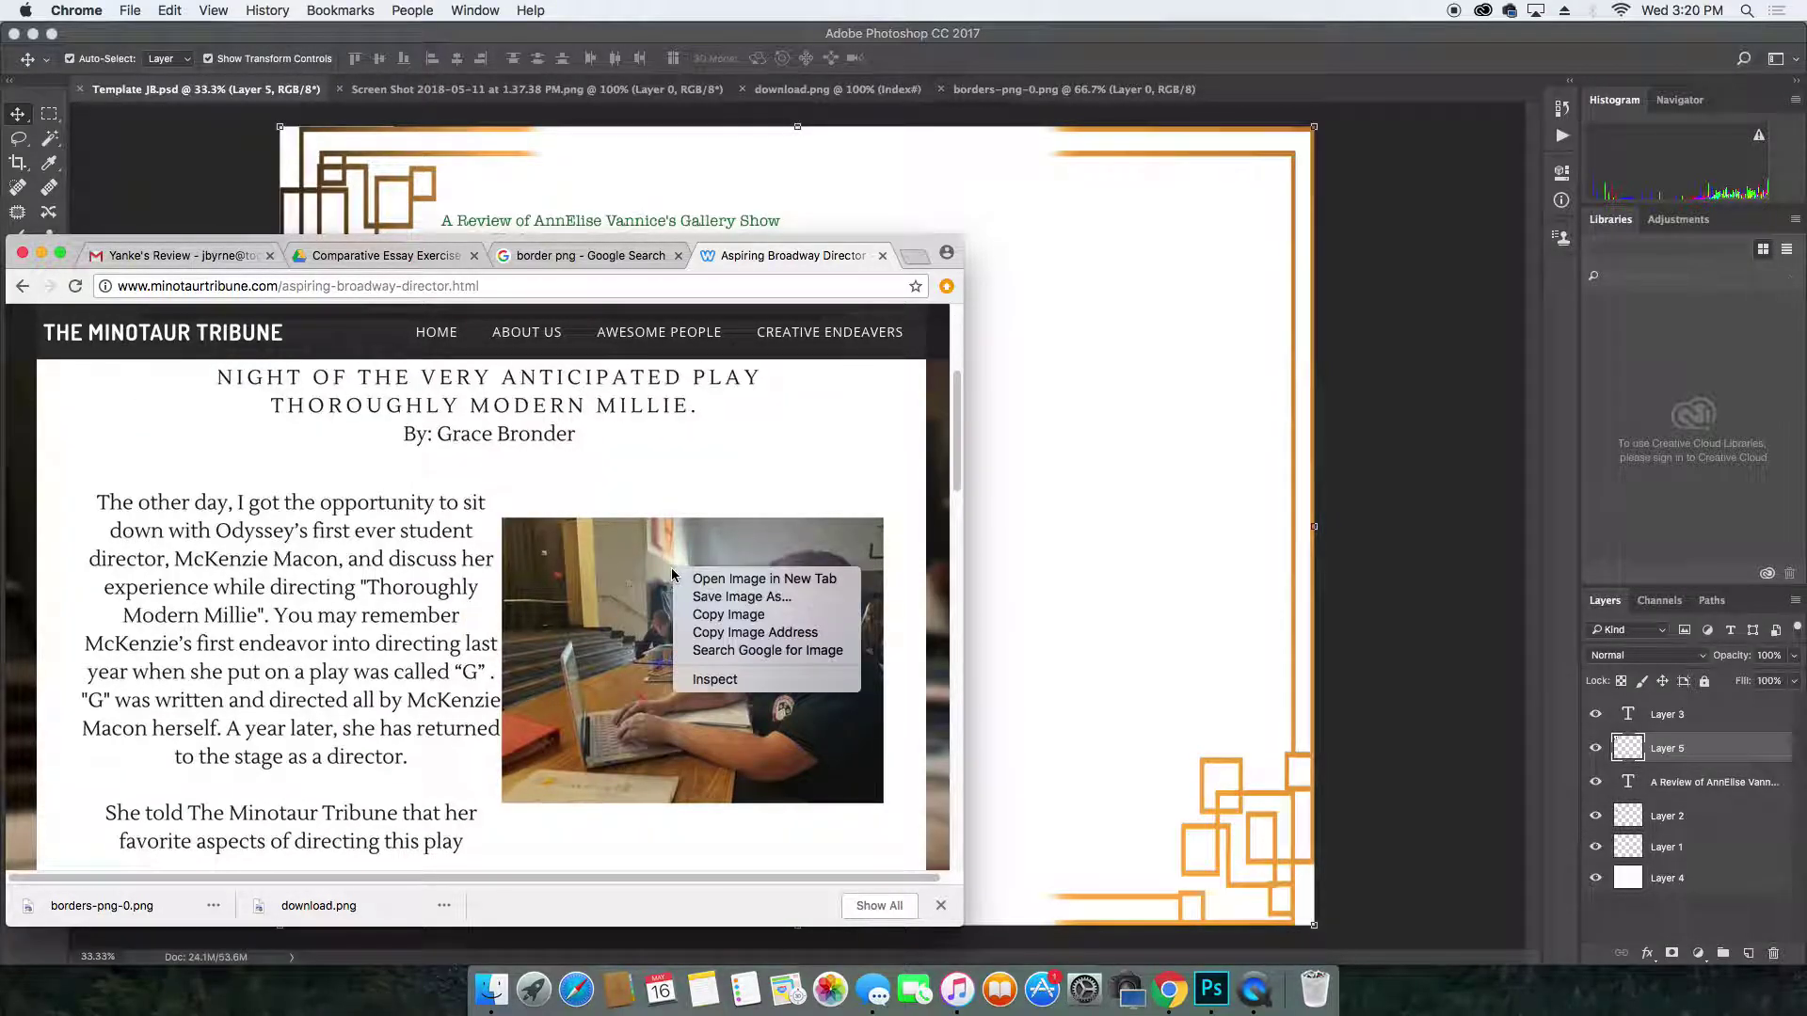
{"action": "left_click", "coordinate": [765, 603]}
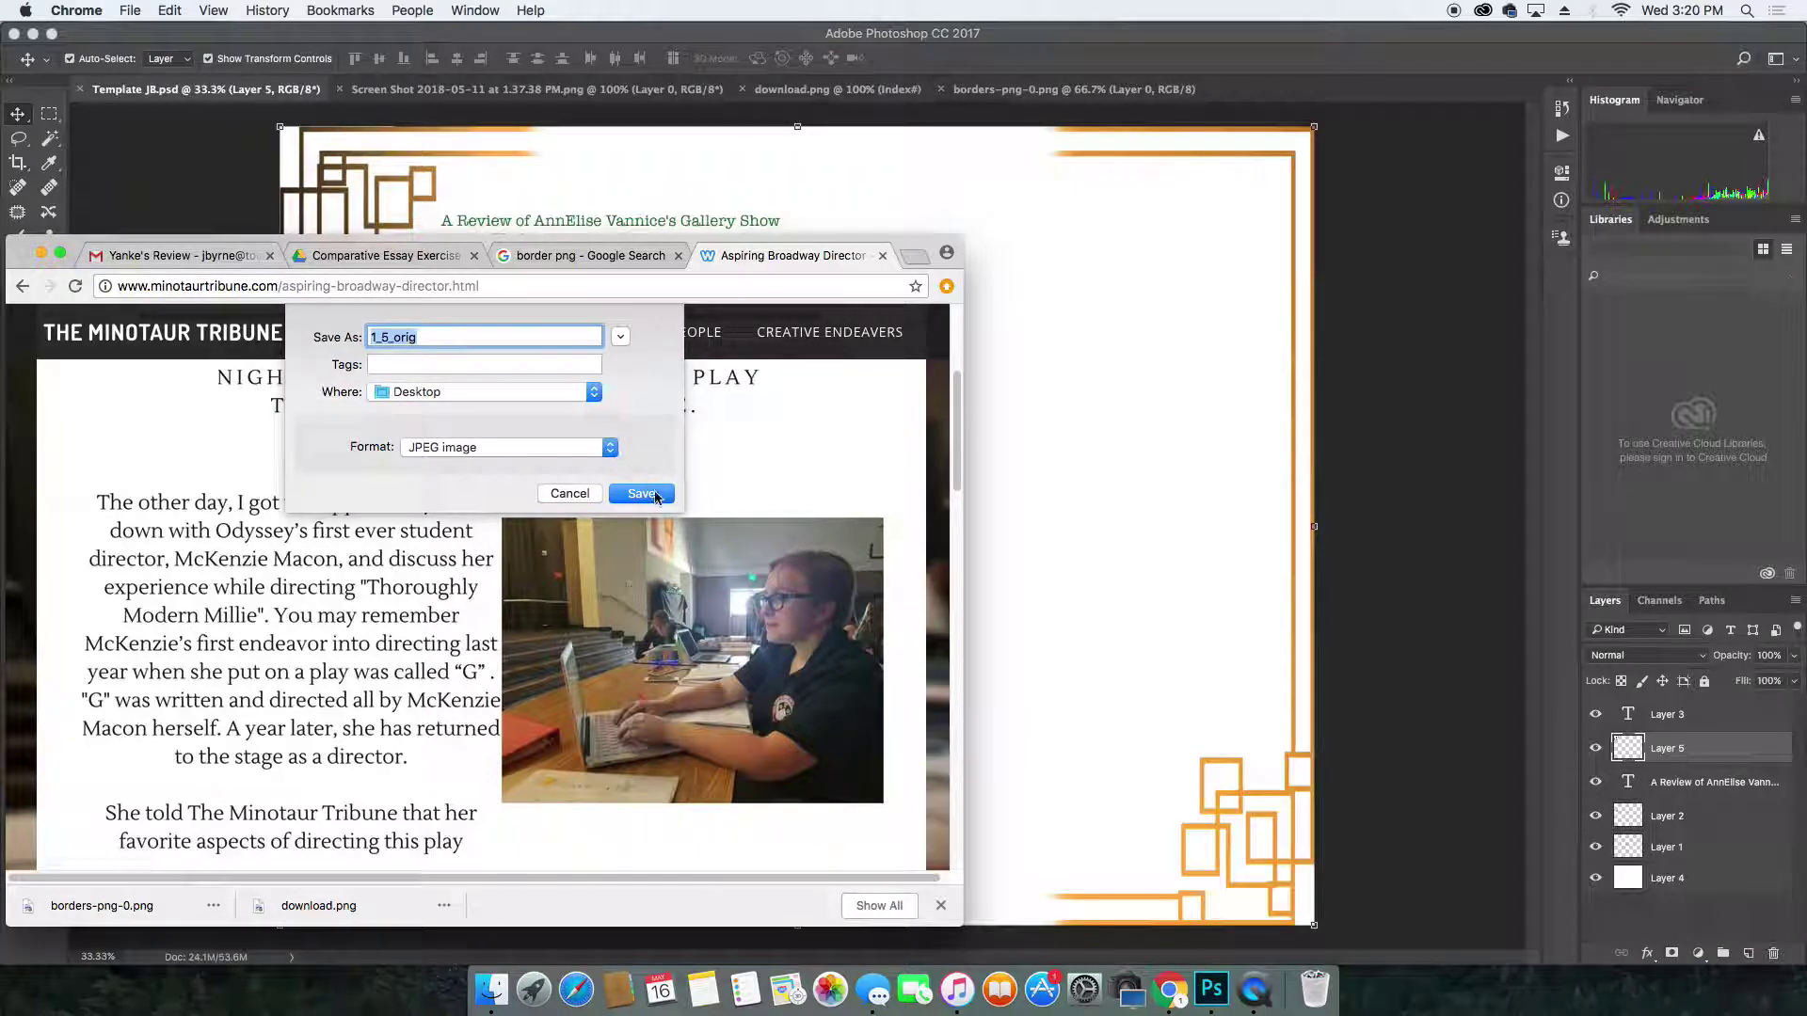
{"action": "left_click", "coordinate": [656, 496]}
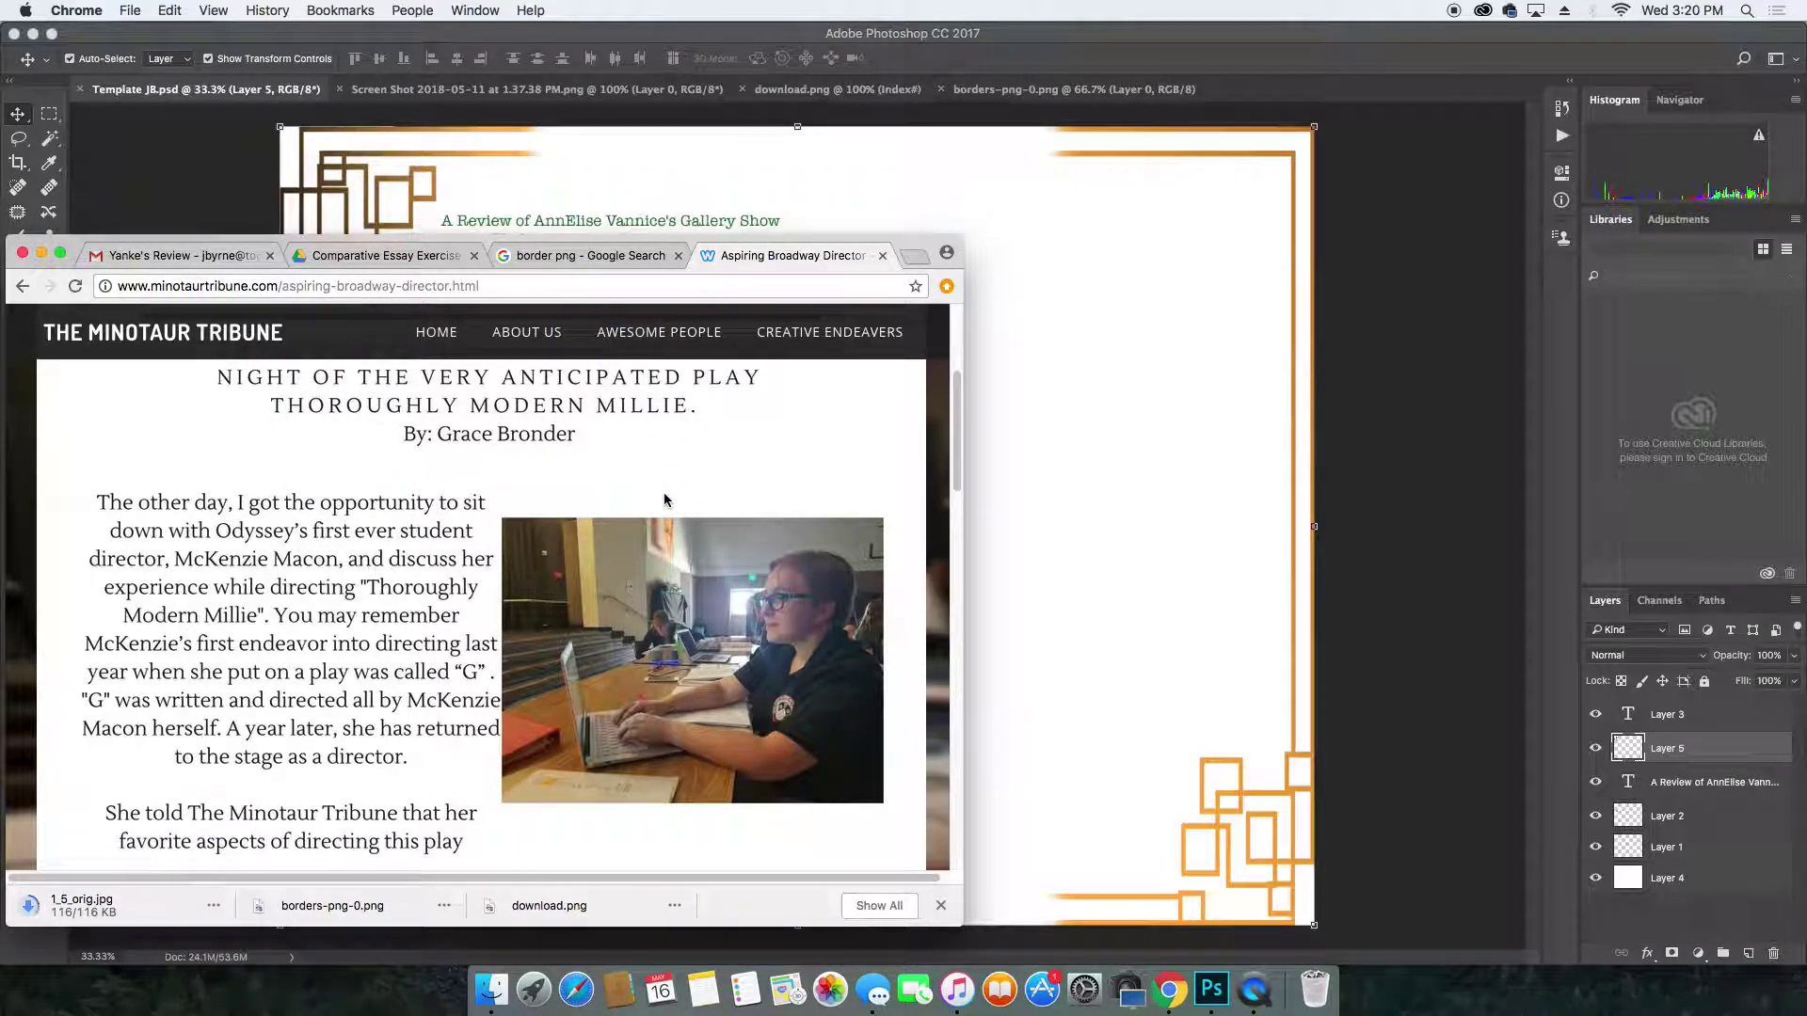
Switch back to Photoshop and browse the Downloads and Desktop folders for the saved picture 1_5_orig.jpg.
{"action": "left_click", "coordinate": [127, 36]}
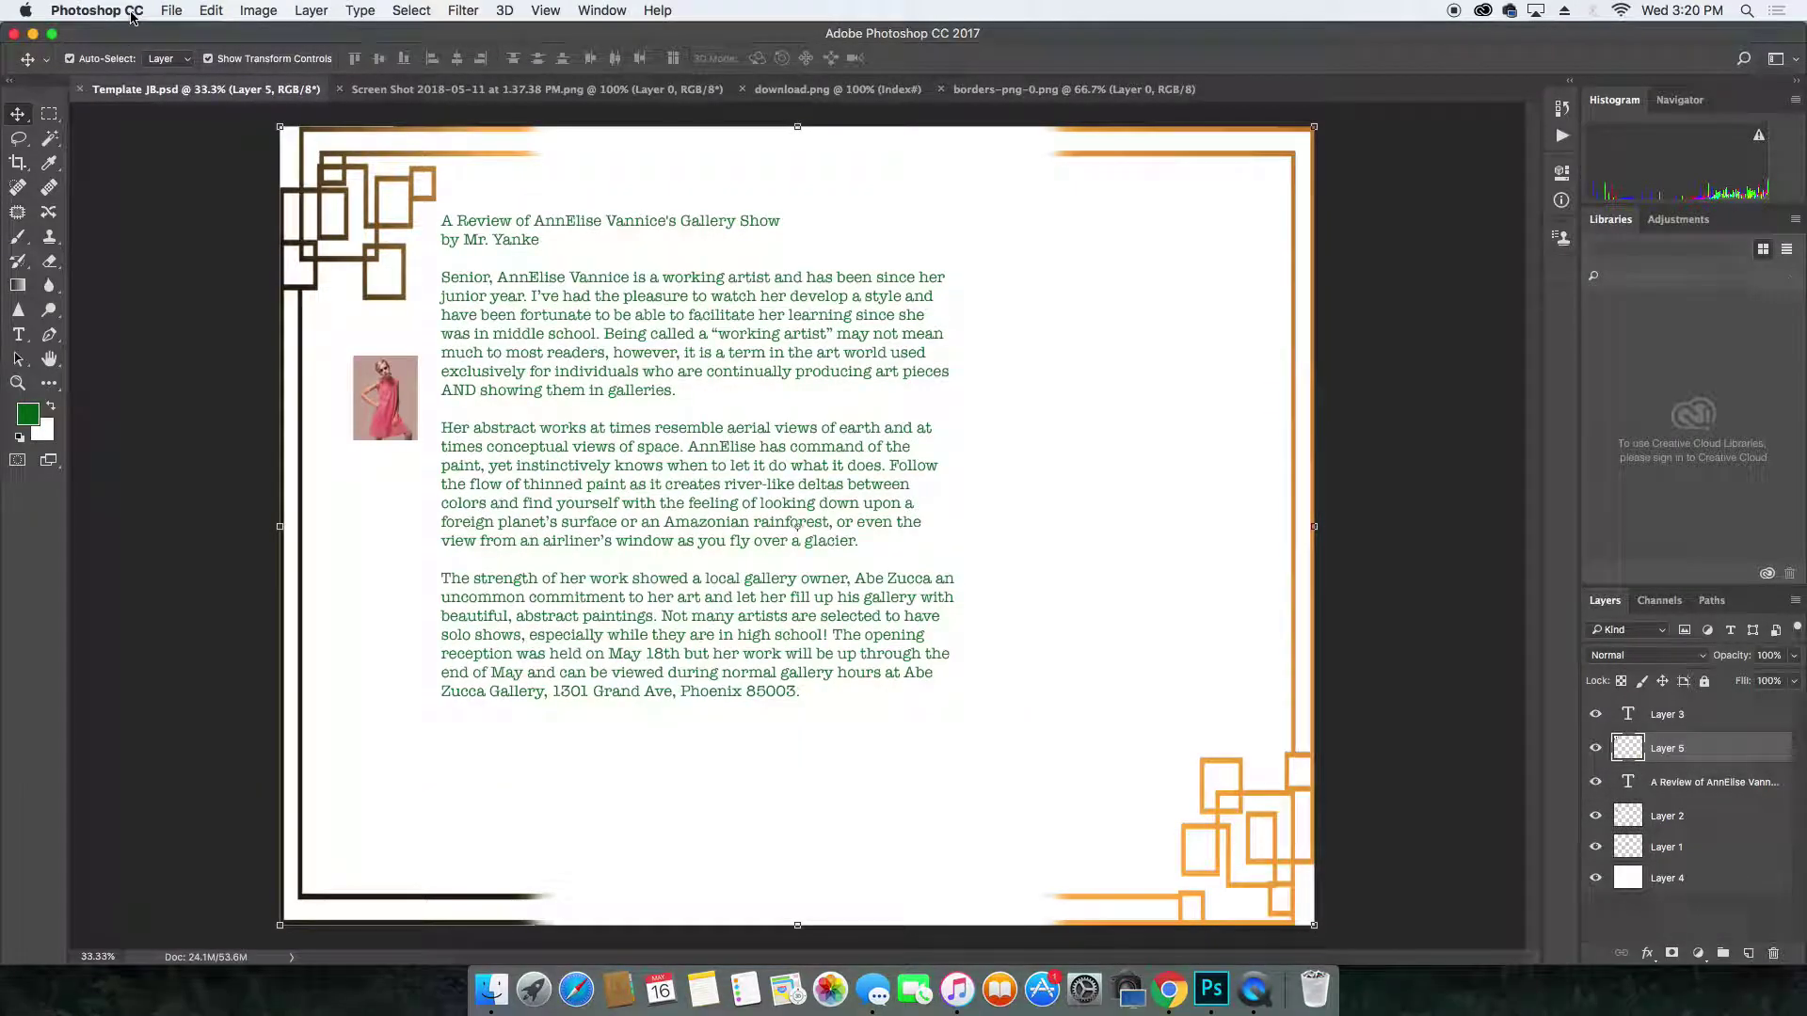
{"action": "left_click", "coordinate": [172, 11]}
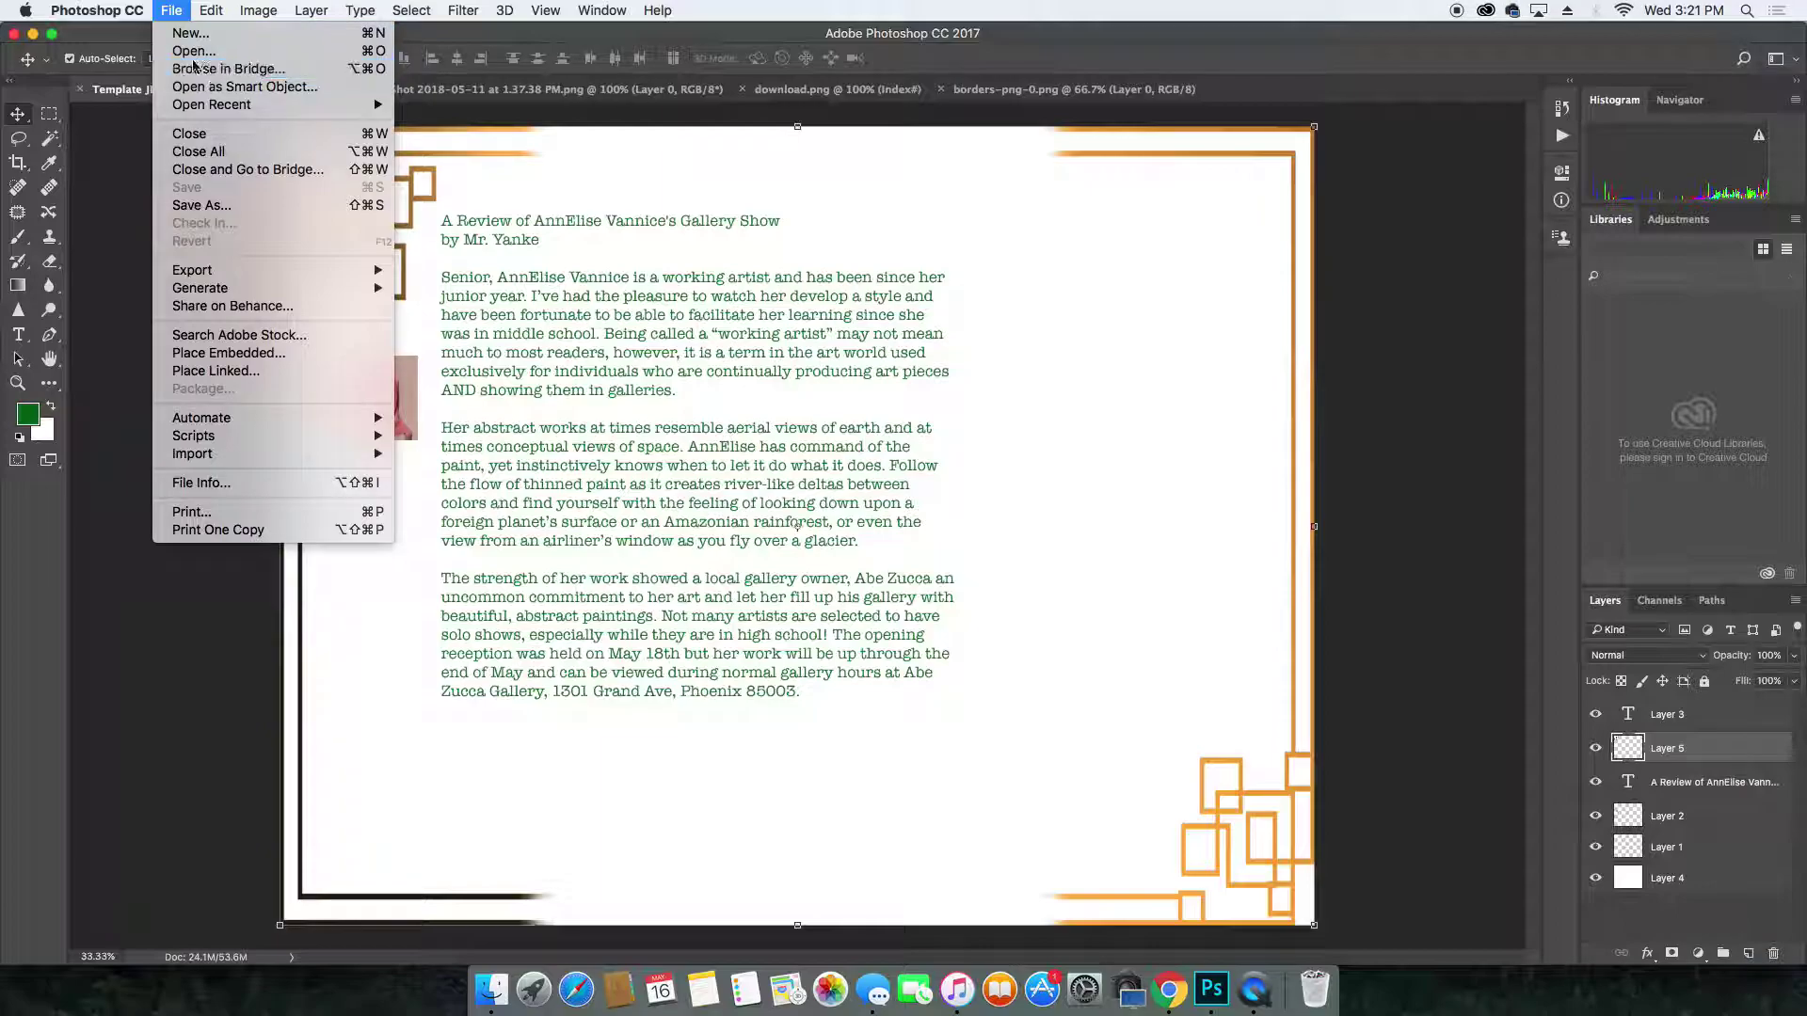
{"action": "left_click", "coordinate": [193, 64]}
{"action": "left_click", "coordinate": [175, 11]}
{"action": "left_click", "coordinate": [187, 34]}
{"action": "left_click", "coordinate": [173, 10]}
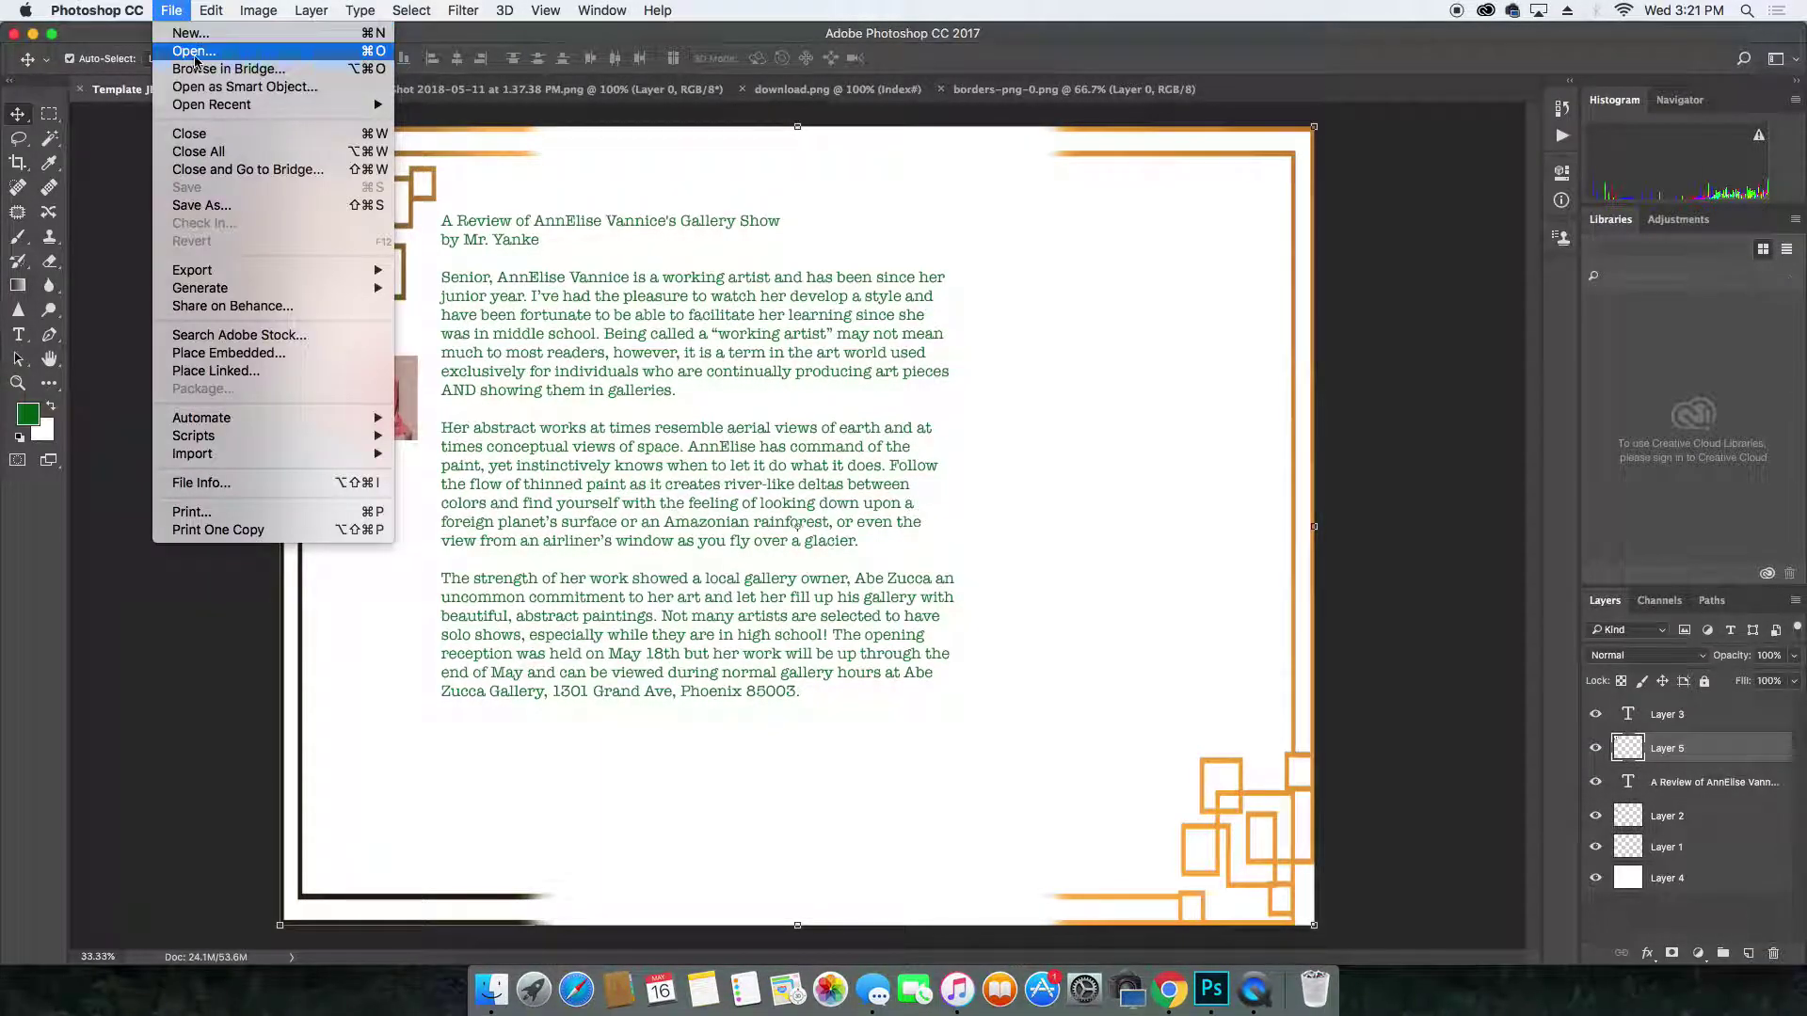
{"action": "left_click", "coordinate": [195, 53]}
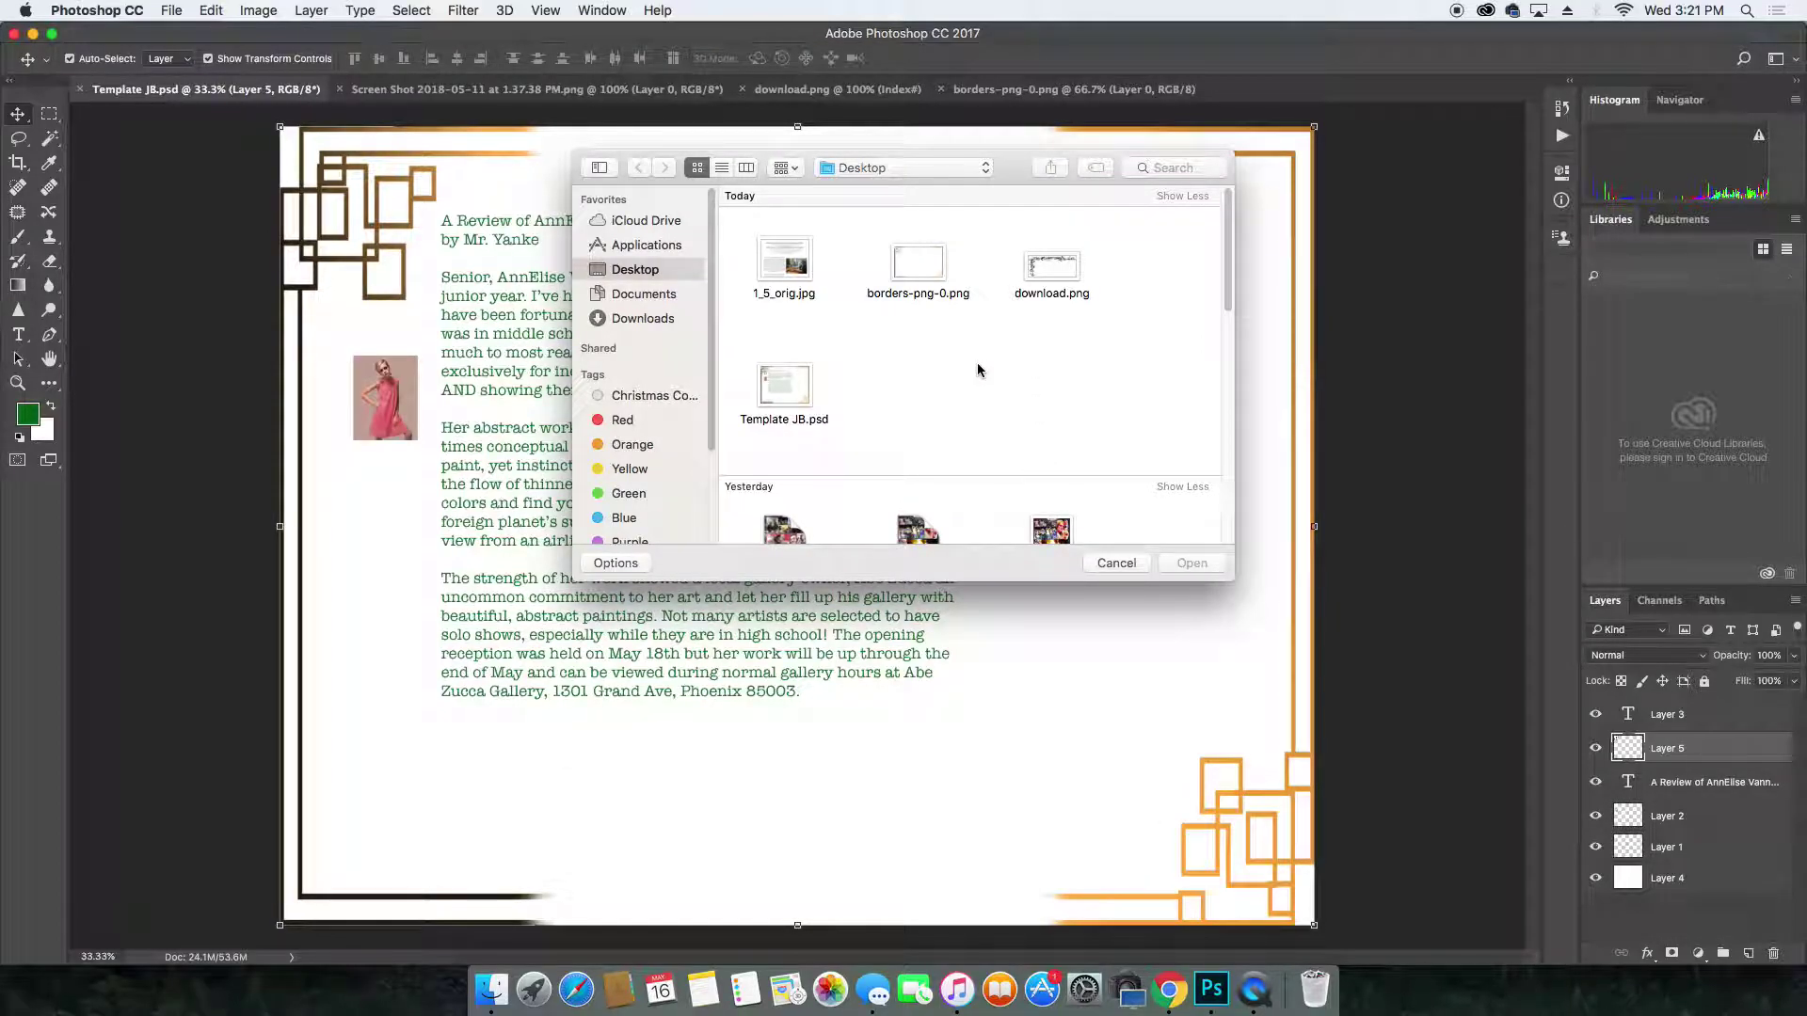
{"action": "left_click", "coordinate": [642, 320]}
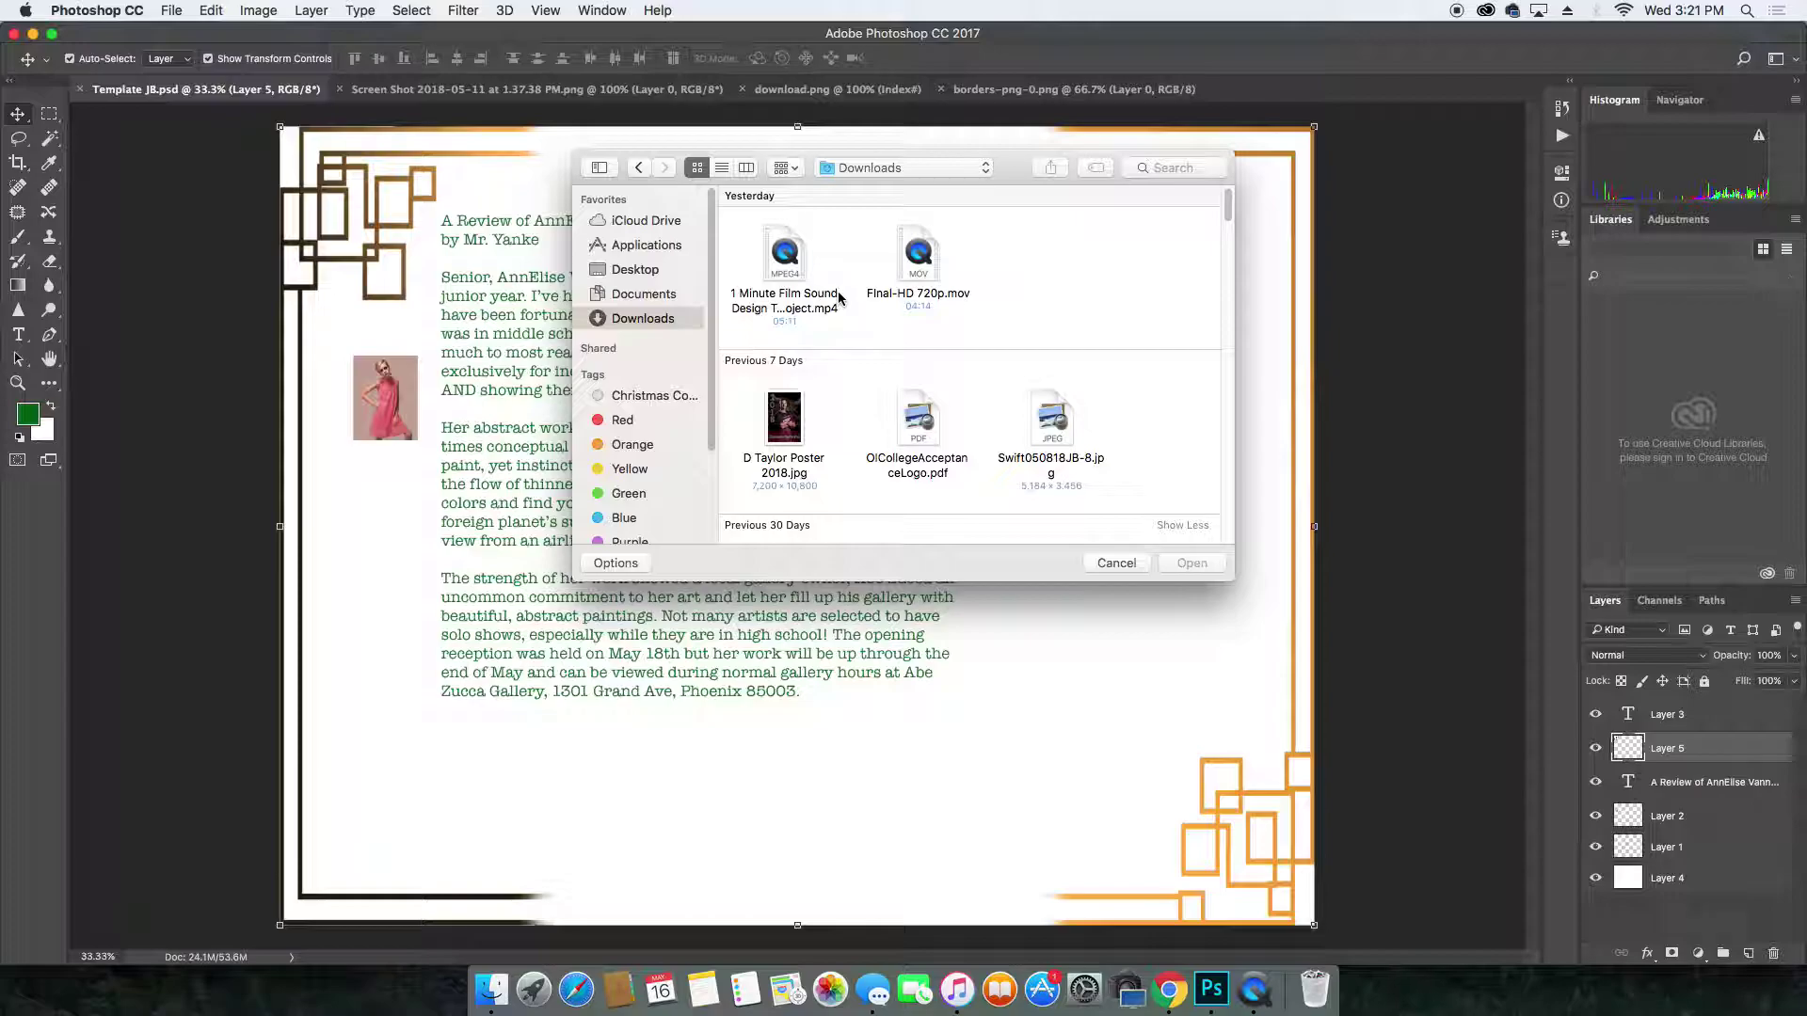
{"action": "scroll", "coordinate": [957, 480], "scroll_direction": "down", "scroll_amount": 15}
{"action": "scroll", "coordinate": [954, 486], "scroll_direction": "up", "scroll_amount": 15}
{"action": "scroll", "coordinate": [998, 337], "scroll_direction": "down", "scroll_amount": 3}
{"action": "scroll", "coordinate": [998, 337], "scroll_direction": "up", "scroll_amount": 3}
{"action": "left_click", "coordinate": [648, 270]}
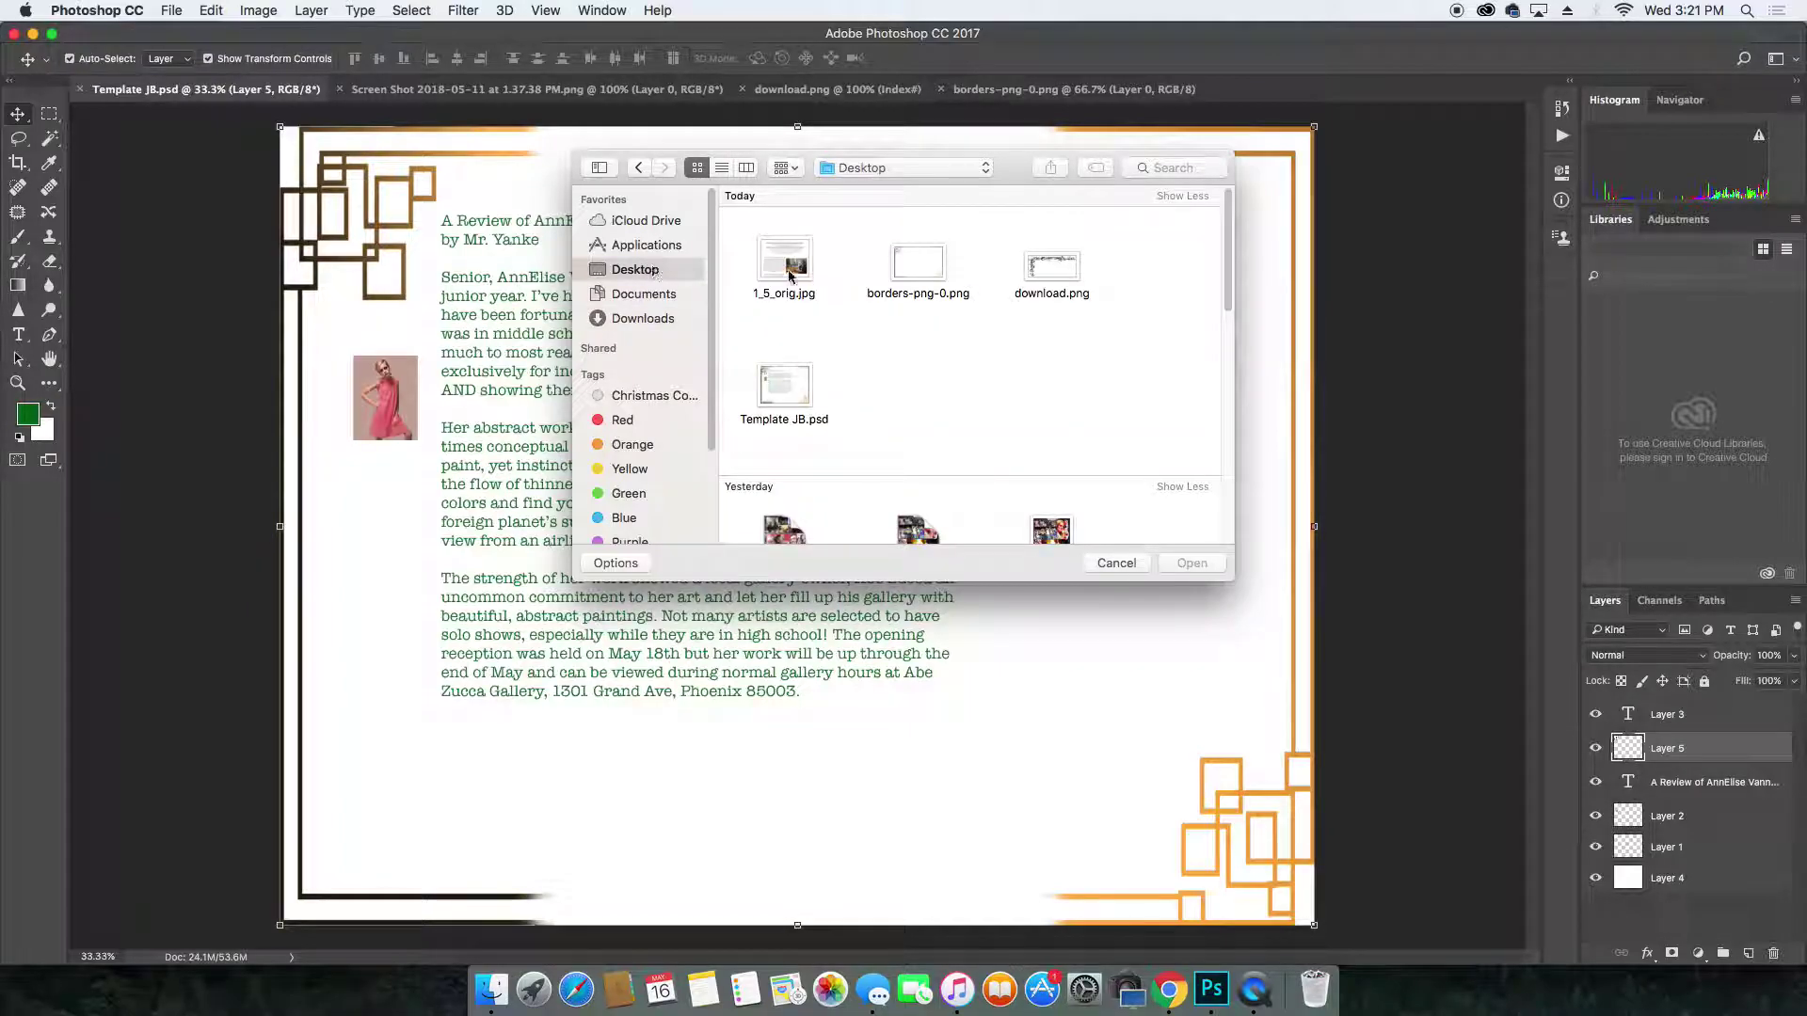
{"action": "scroll", "coordinate": [975, 356], "scroll_direction": "down", "scroll_amount": 10}
{"action": "scroll", "coordinate": [975, 355], "scroll_direction": "up", "scroll_amount": 10}
{"action": "left_click", "coordinate": [793, 269]}
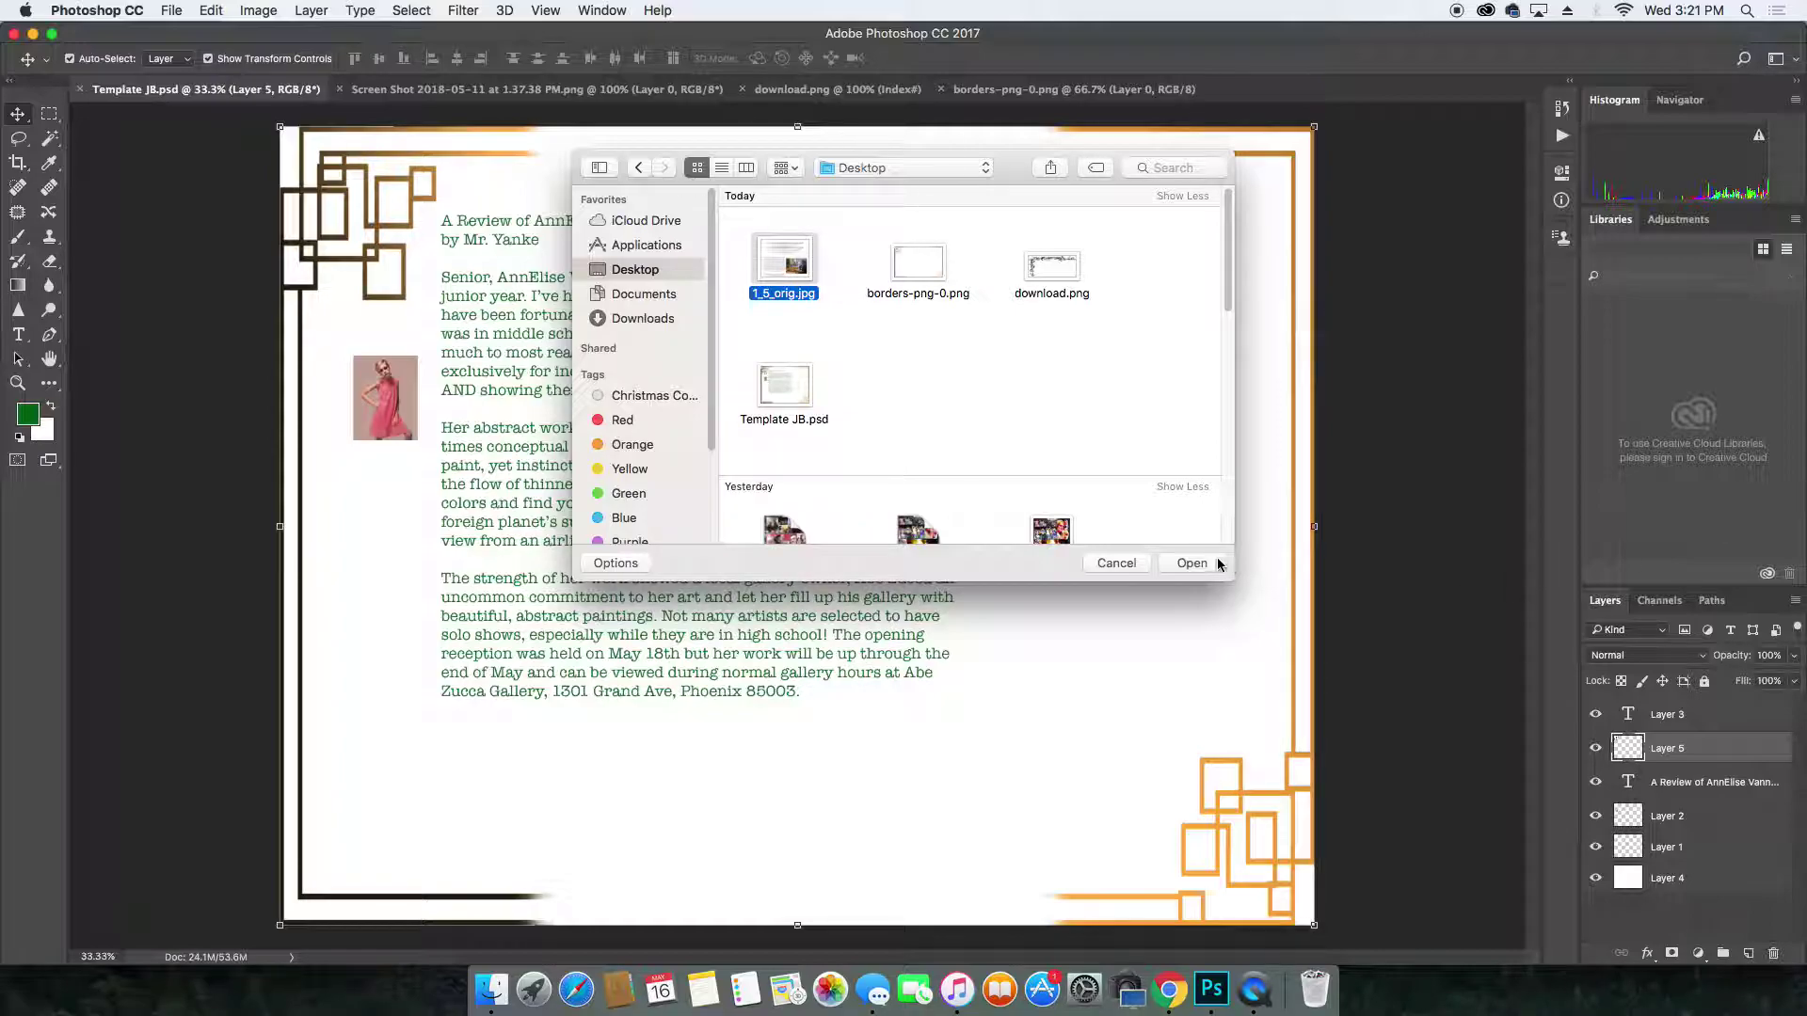
{"action": "left_click", "coordinate": [1144, 563]}
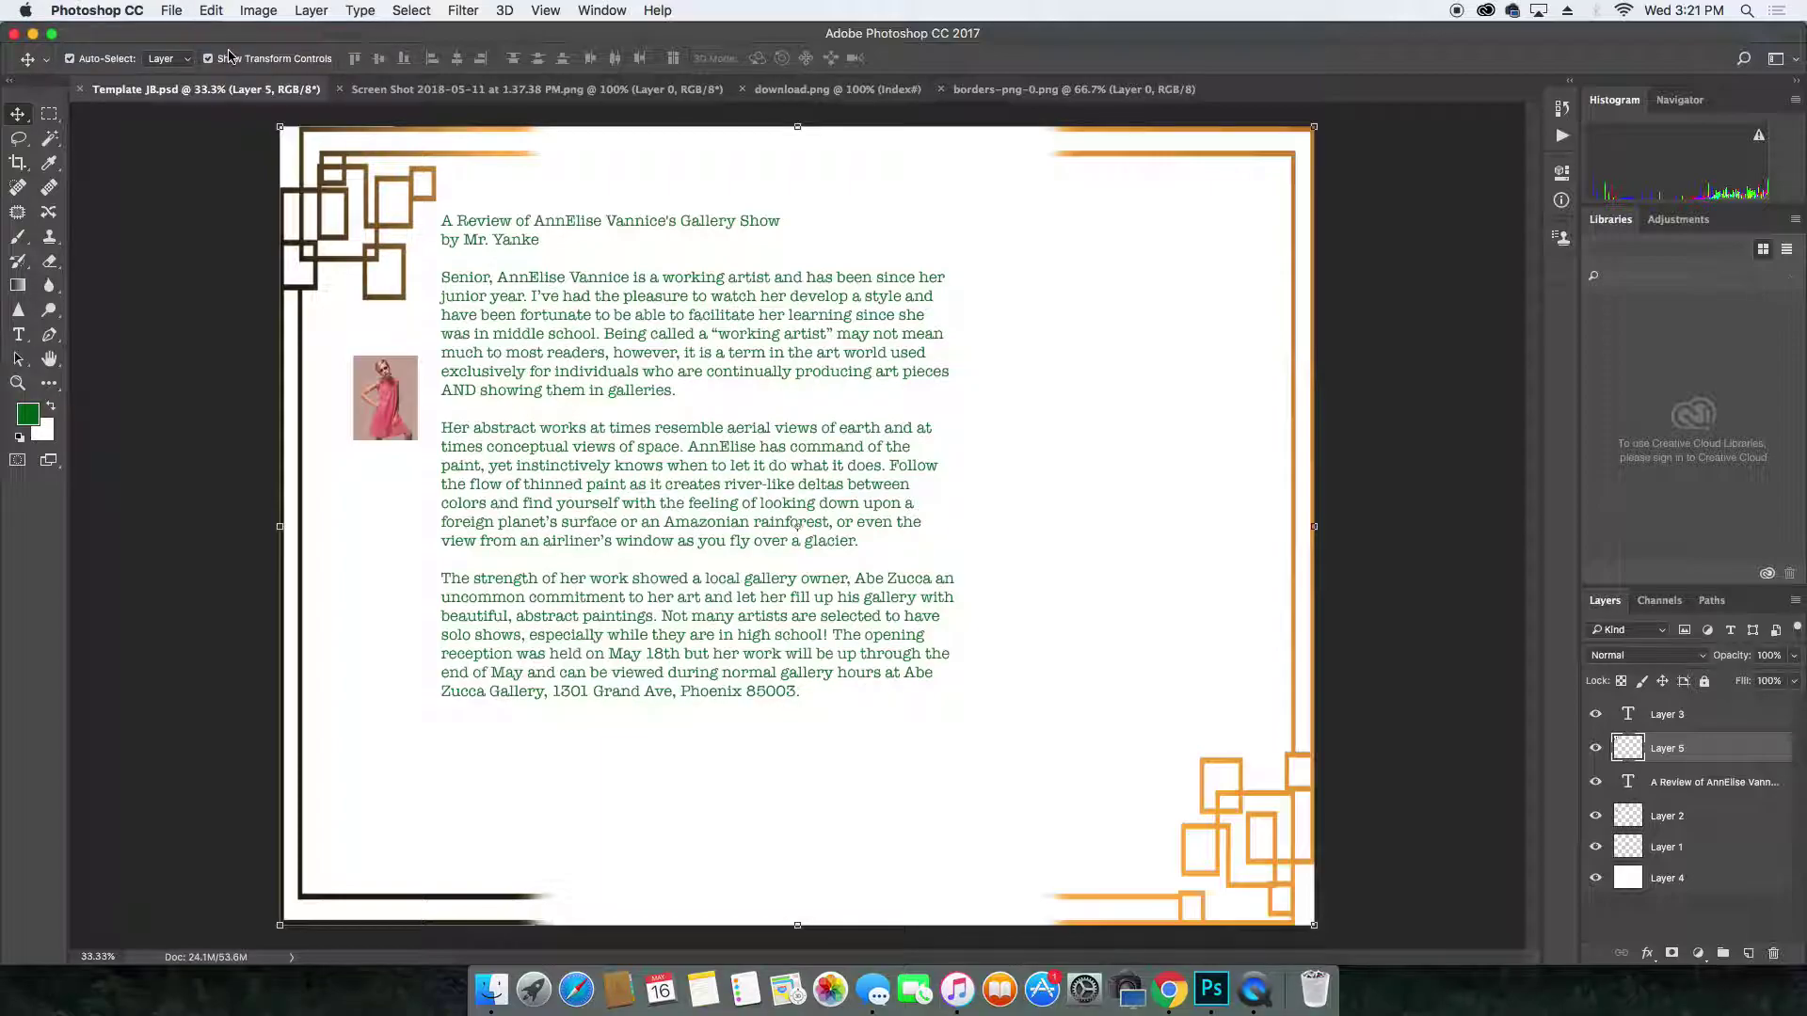
Start a new document named Test with its dimensions measured in inches.
{"action": "left_click", "coordinate": [171, 11]}
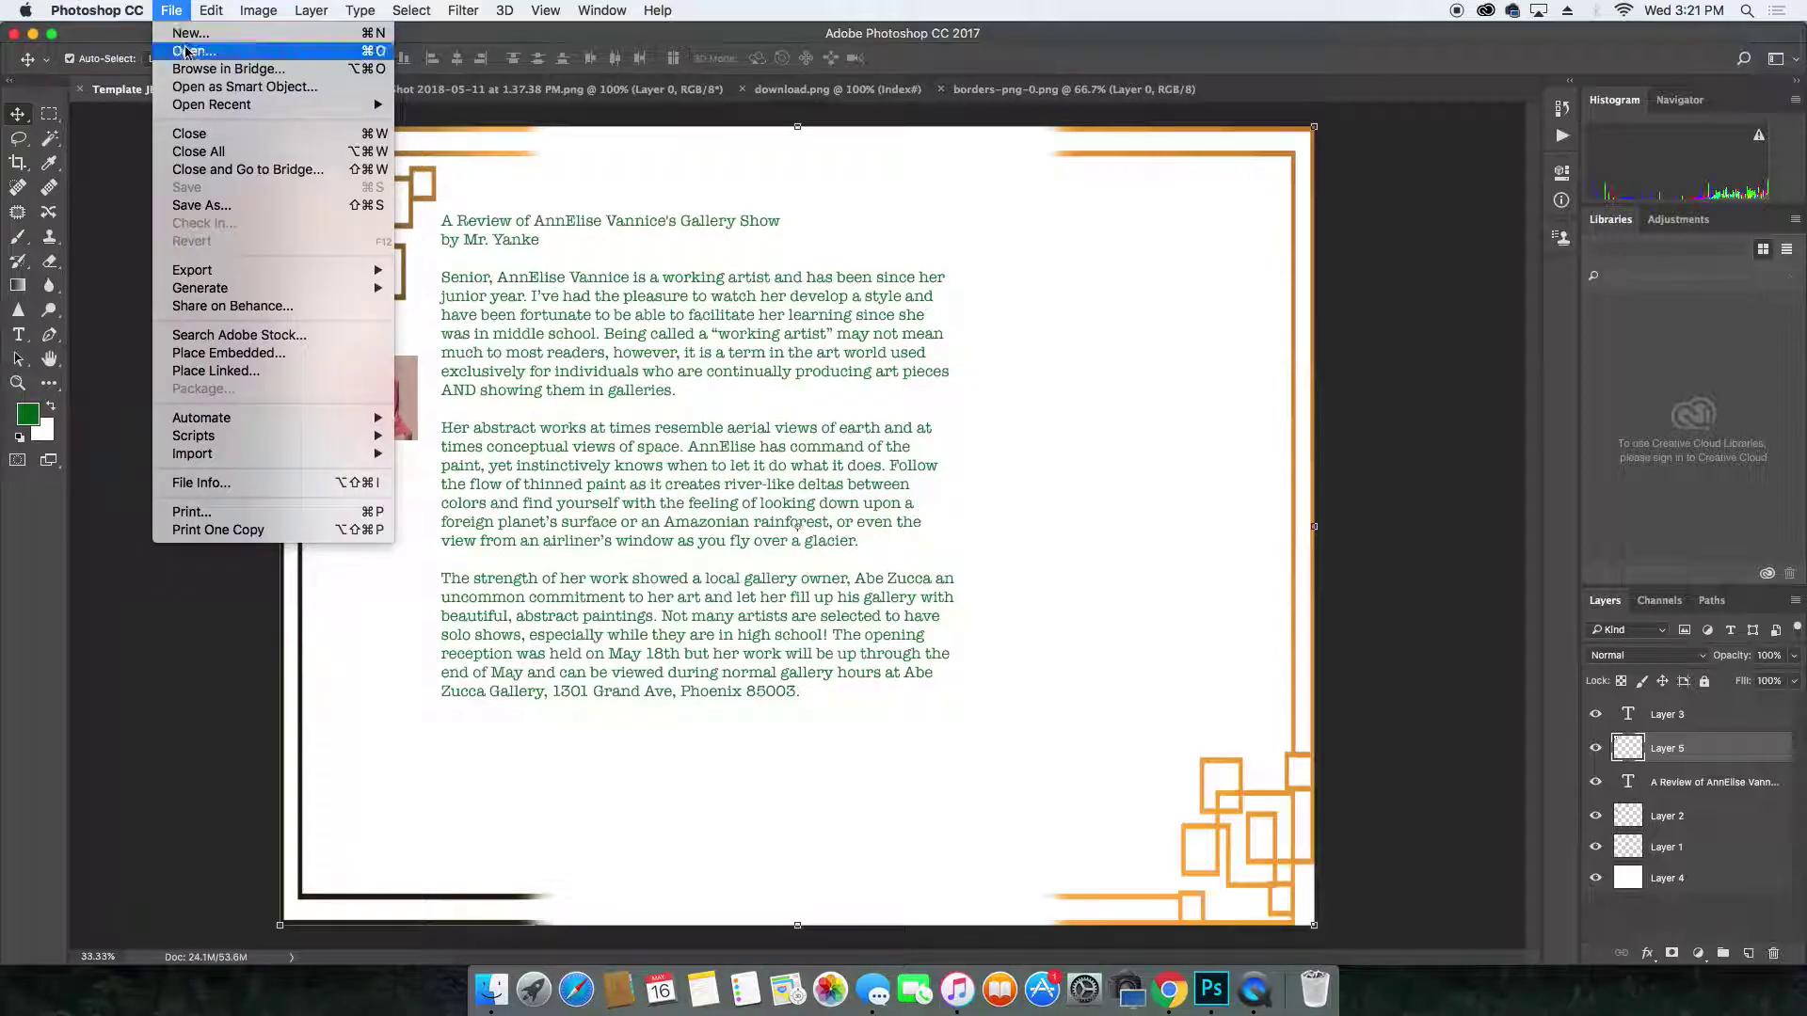
{"action": "key", "text": "Escape"}
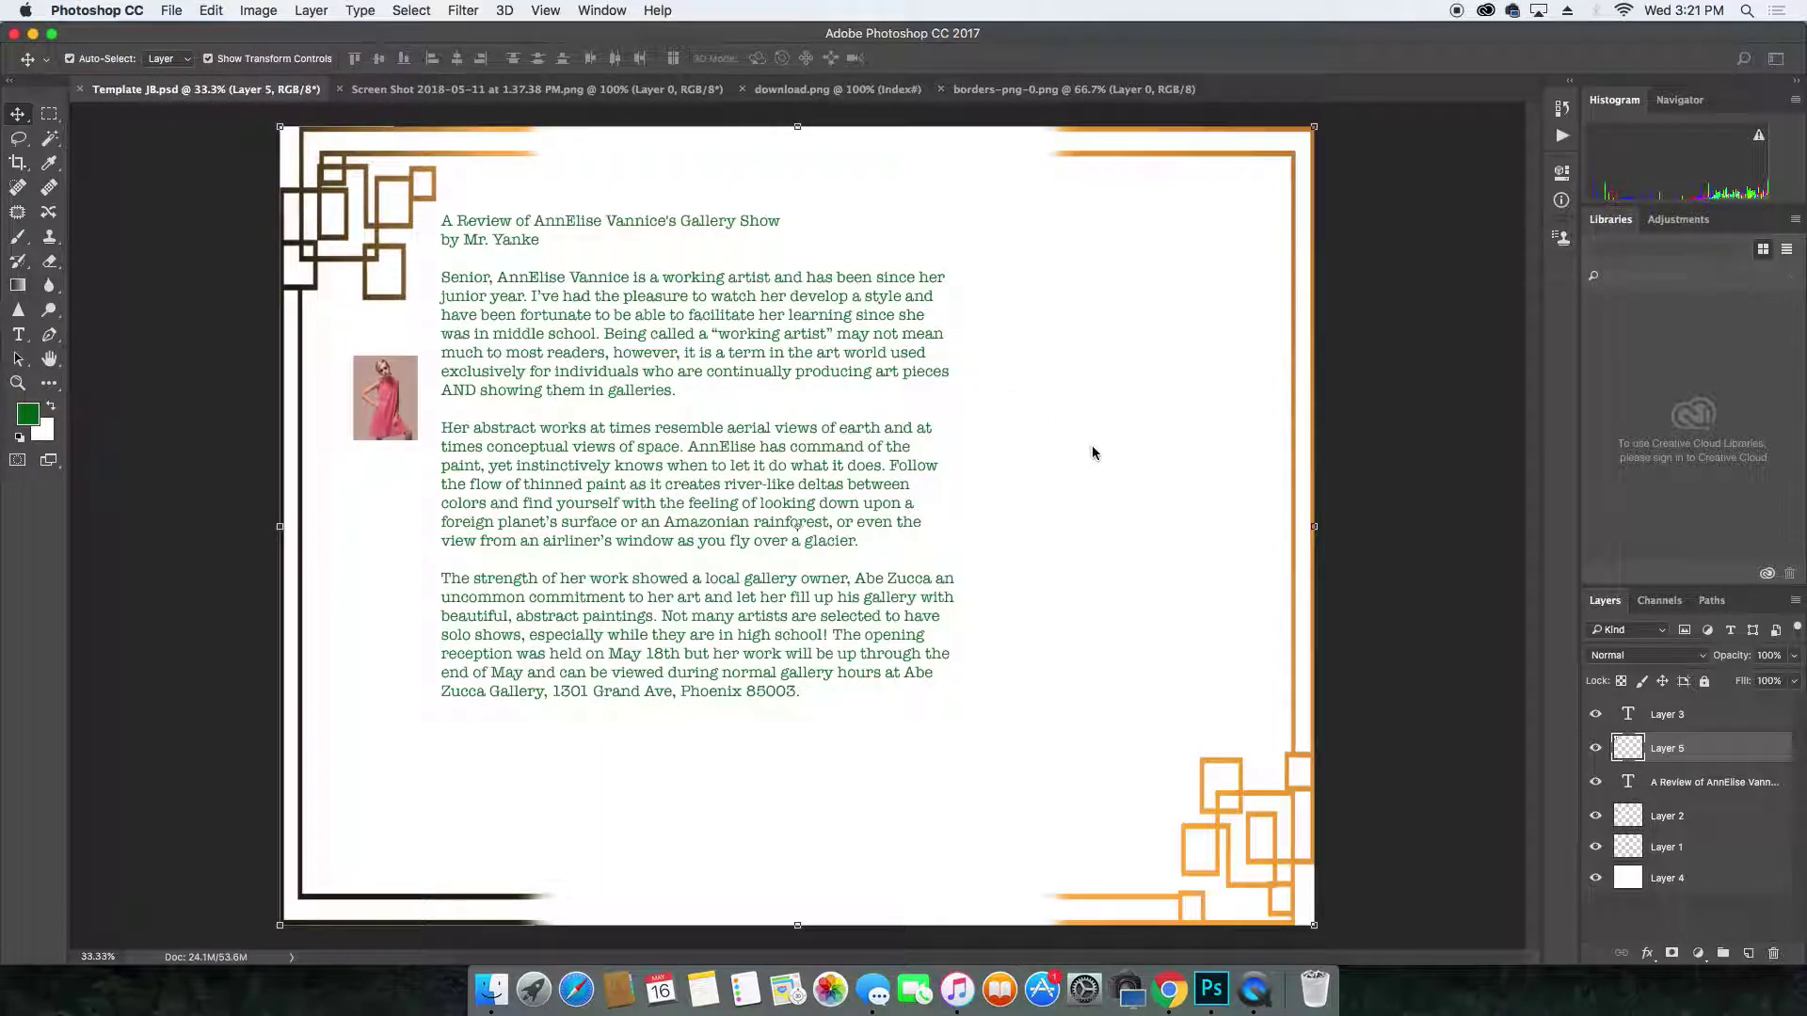
{"action": "key", "text": "super+n"}
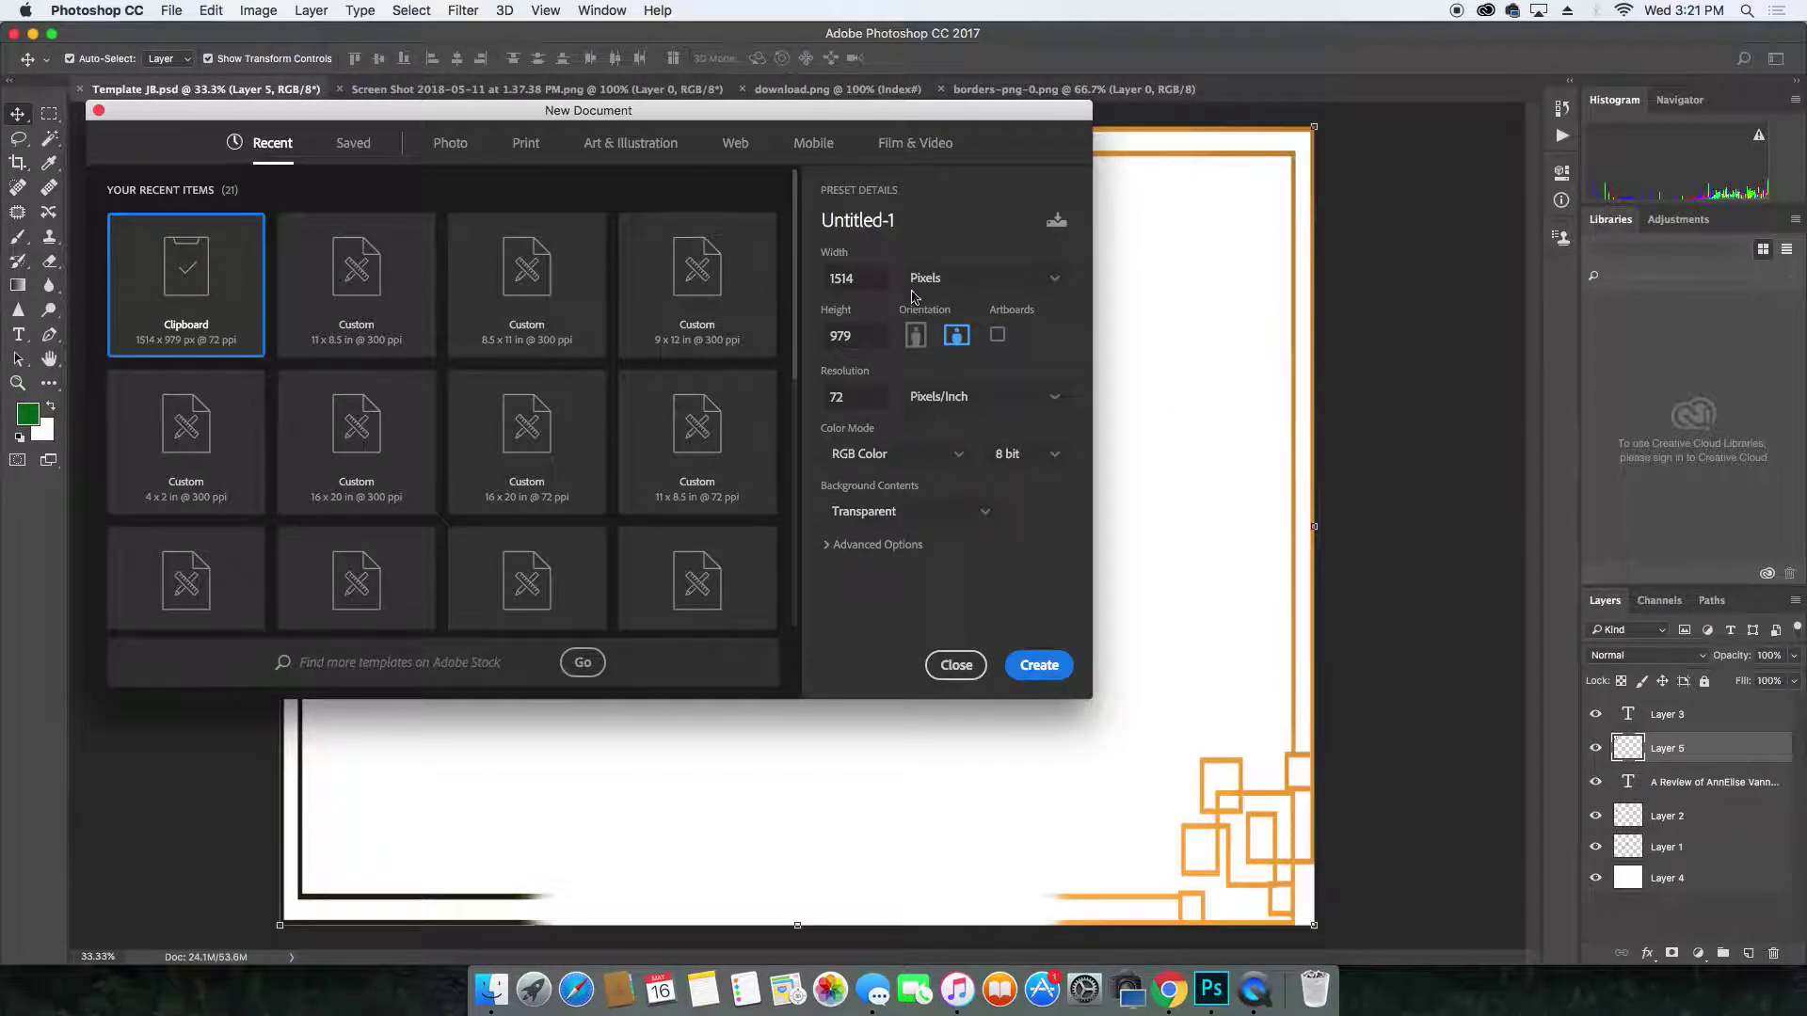
{"action": "left_click", "coordinate": [943, 226]}
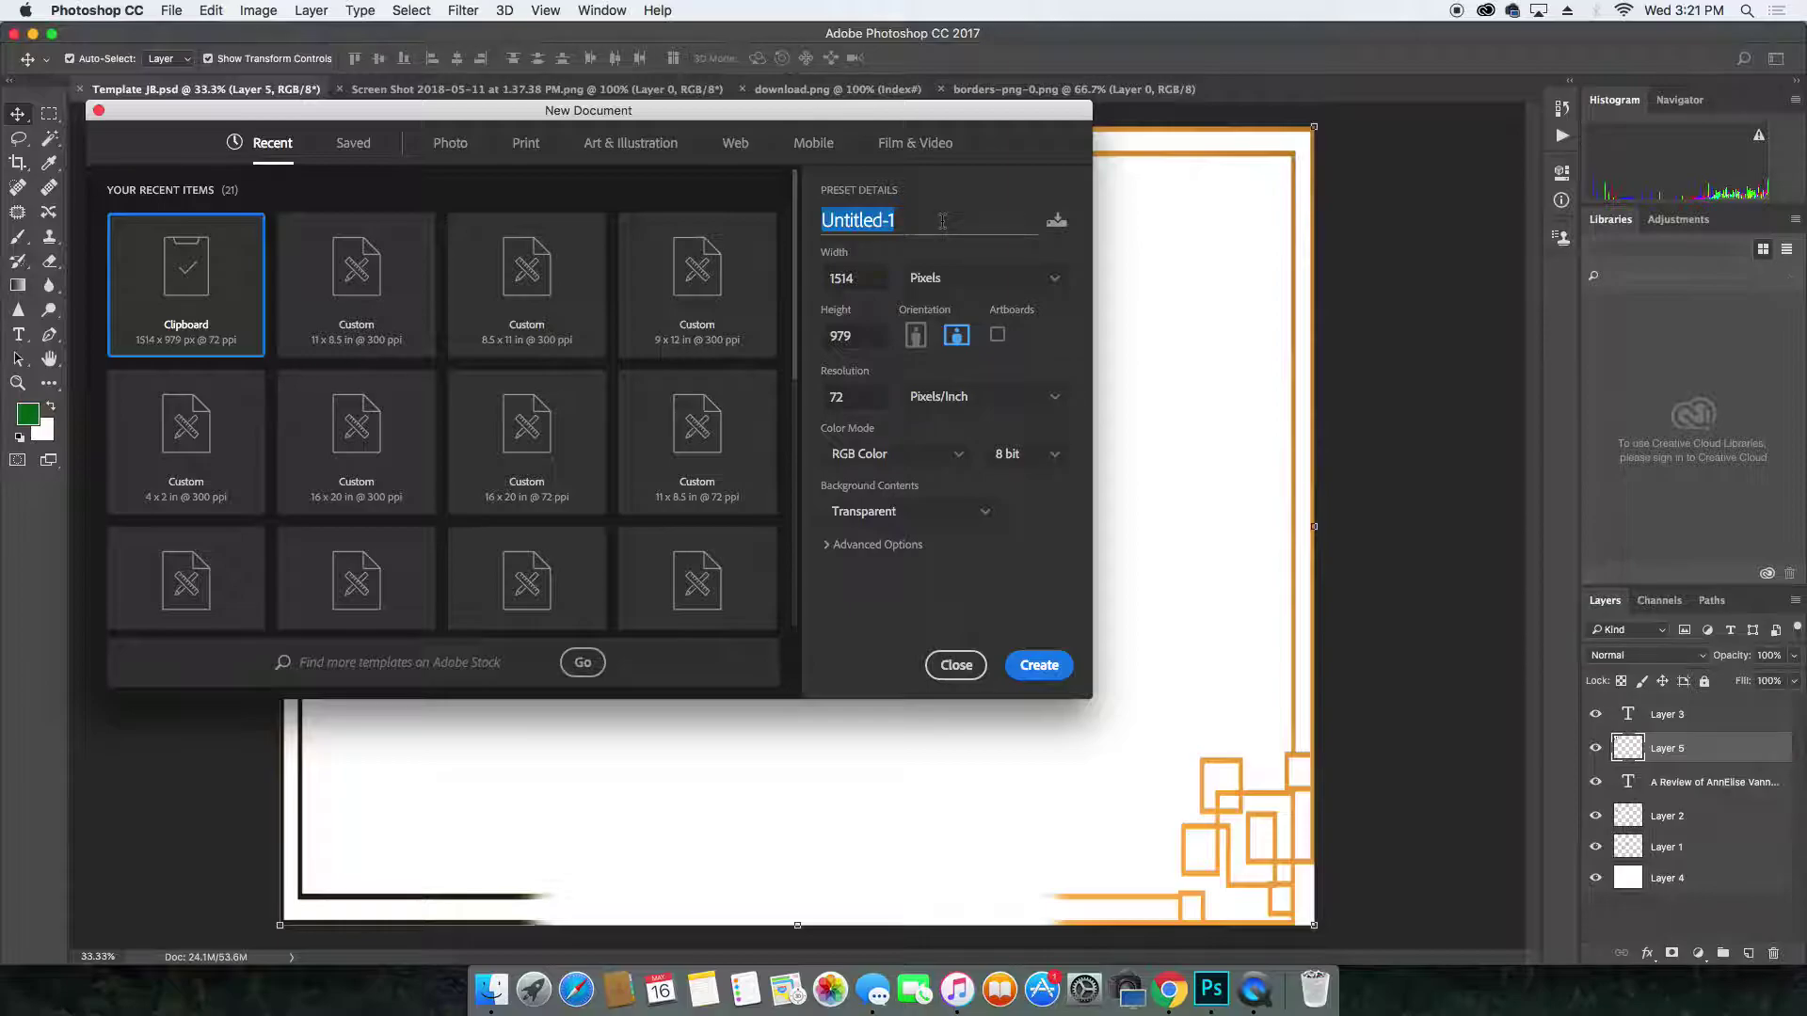
{"action": "type", "text": "Test"}
{"action": "left_click", "coordinate": [1051, 275]}
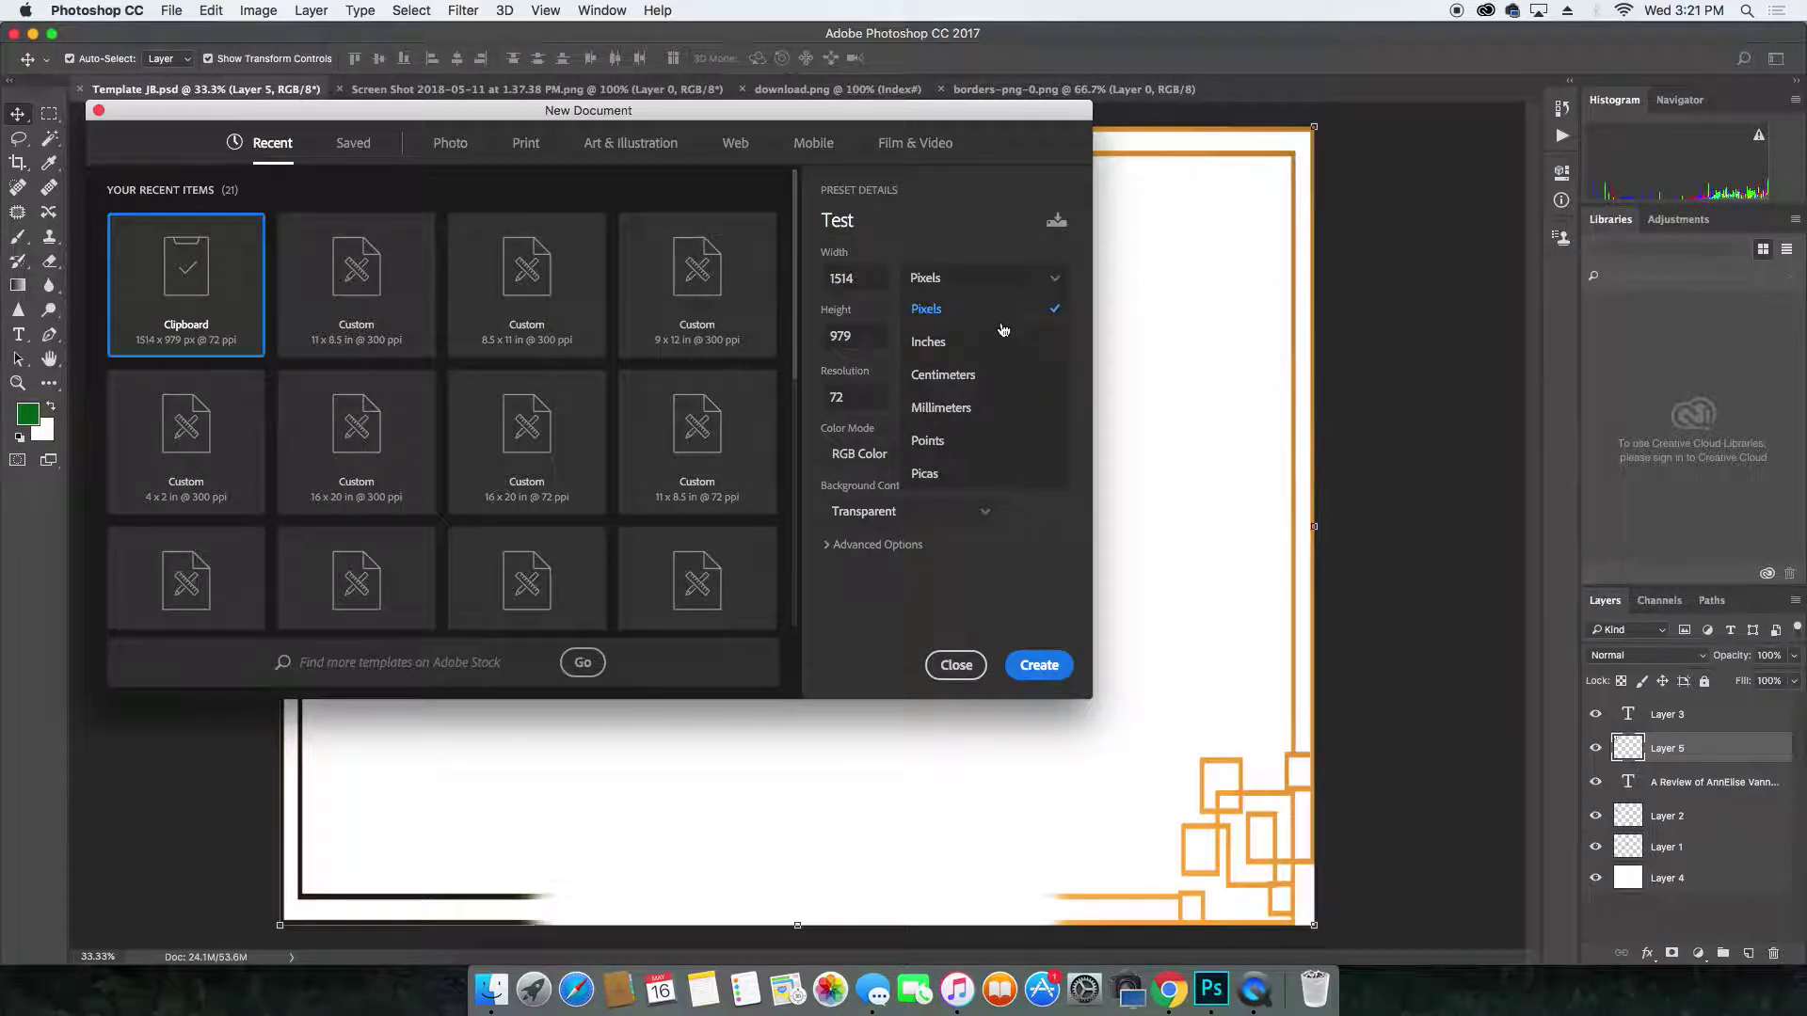
{"action": "left_click", "coordinate": [976, 343]}
Set the new document to 11 inches wide, 8.5 inches high and 300 pixels/inch, and create it.
{"action": "left_click", "coordinate": [885, 279]}
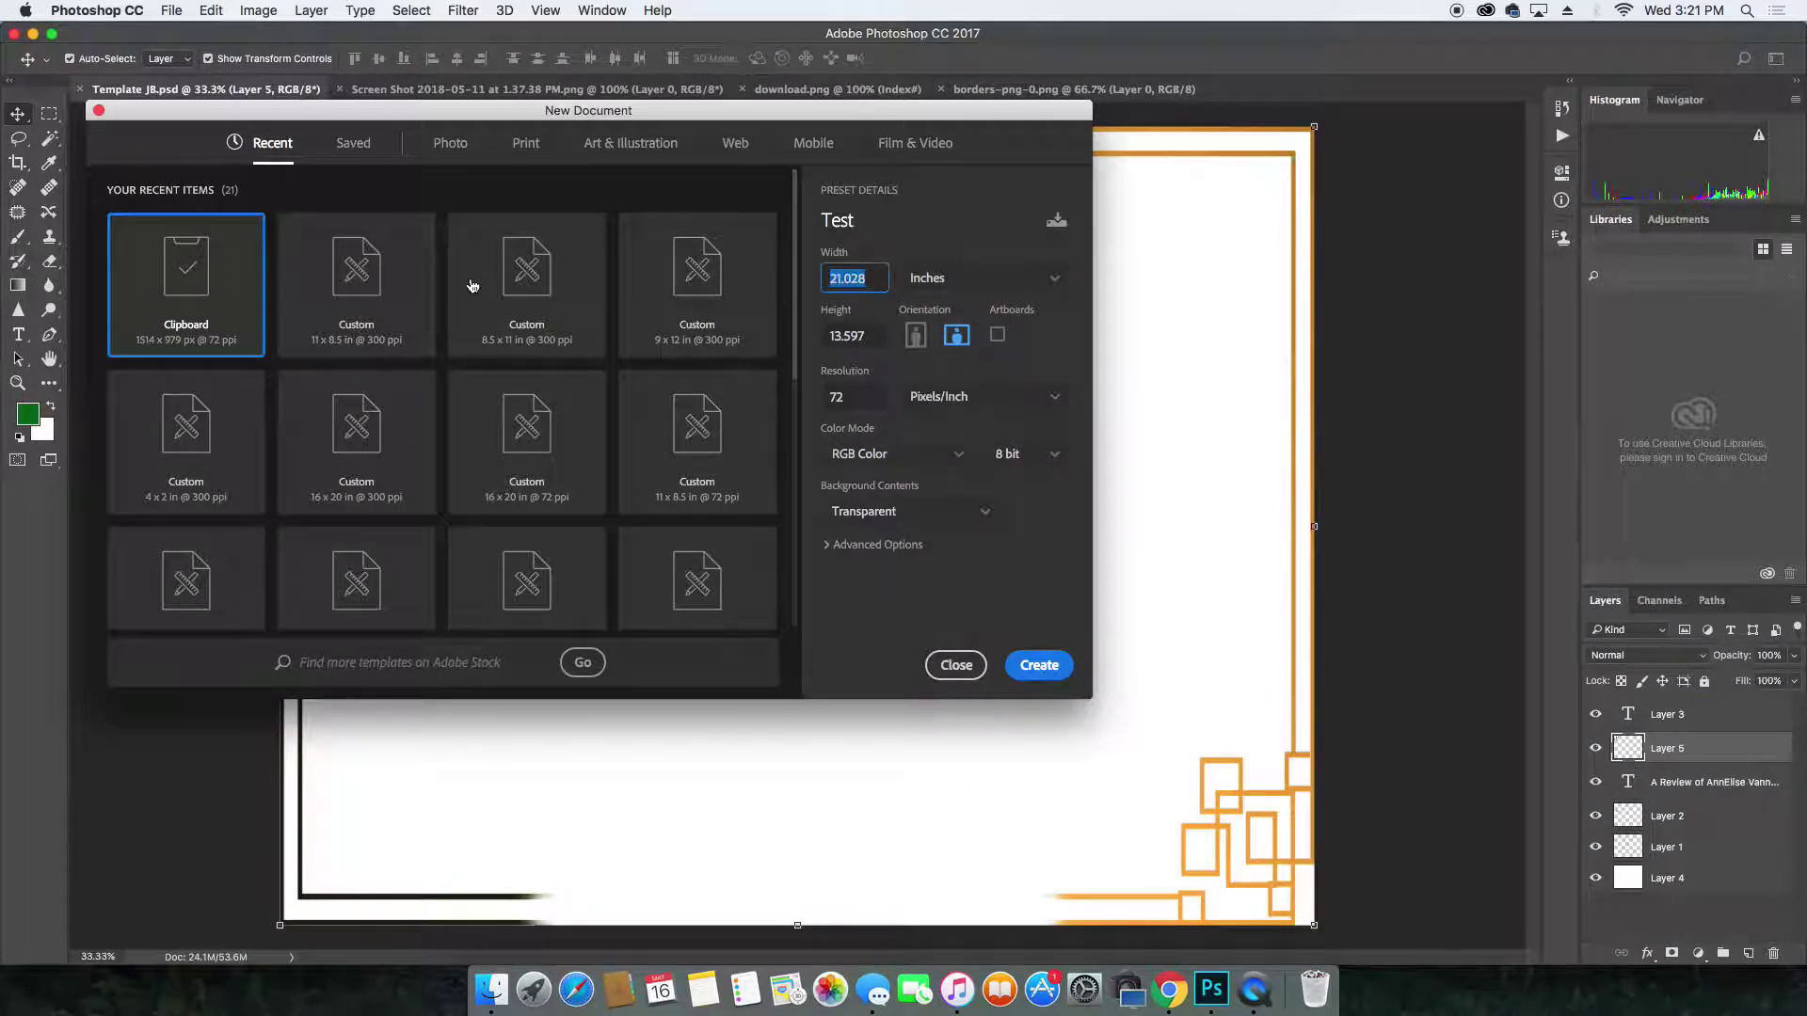
{"action": "type", "text": "11"}
{"action": "key", "text": "Tab"}
{"action": "type", "text": "8.5"}
{"action": "key", "text": "Tab"}
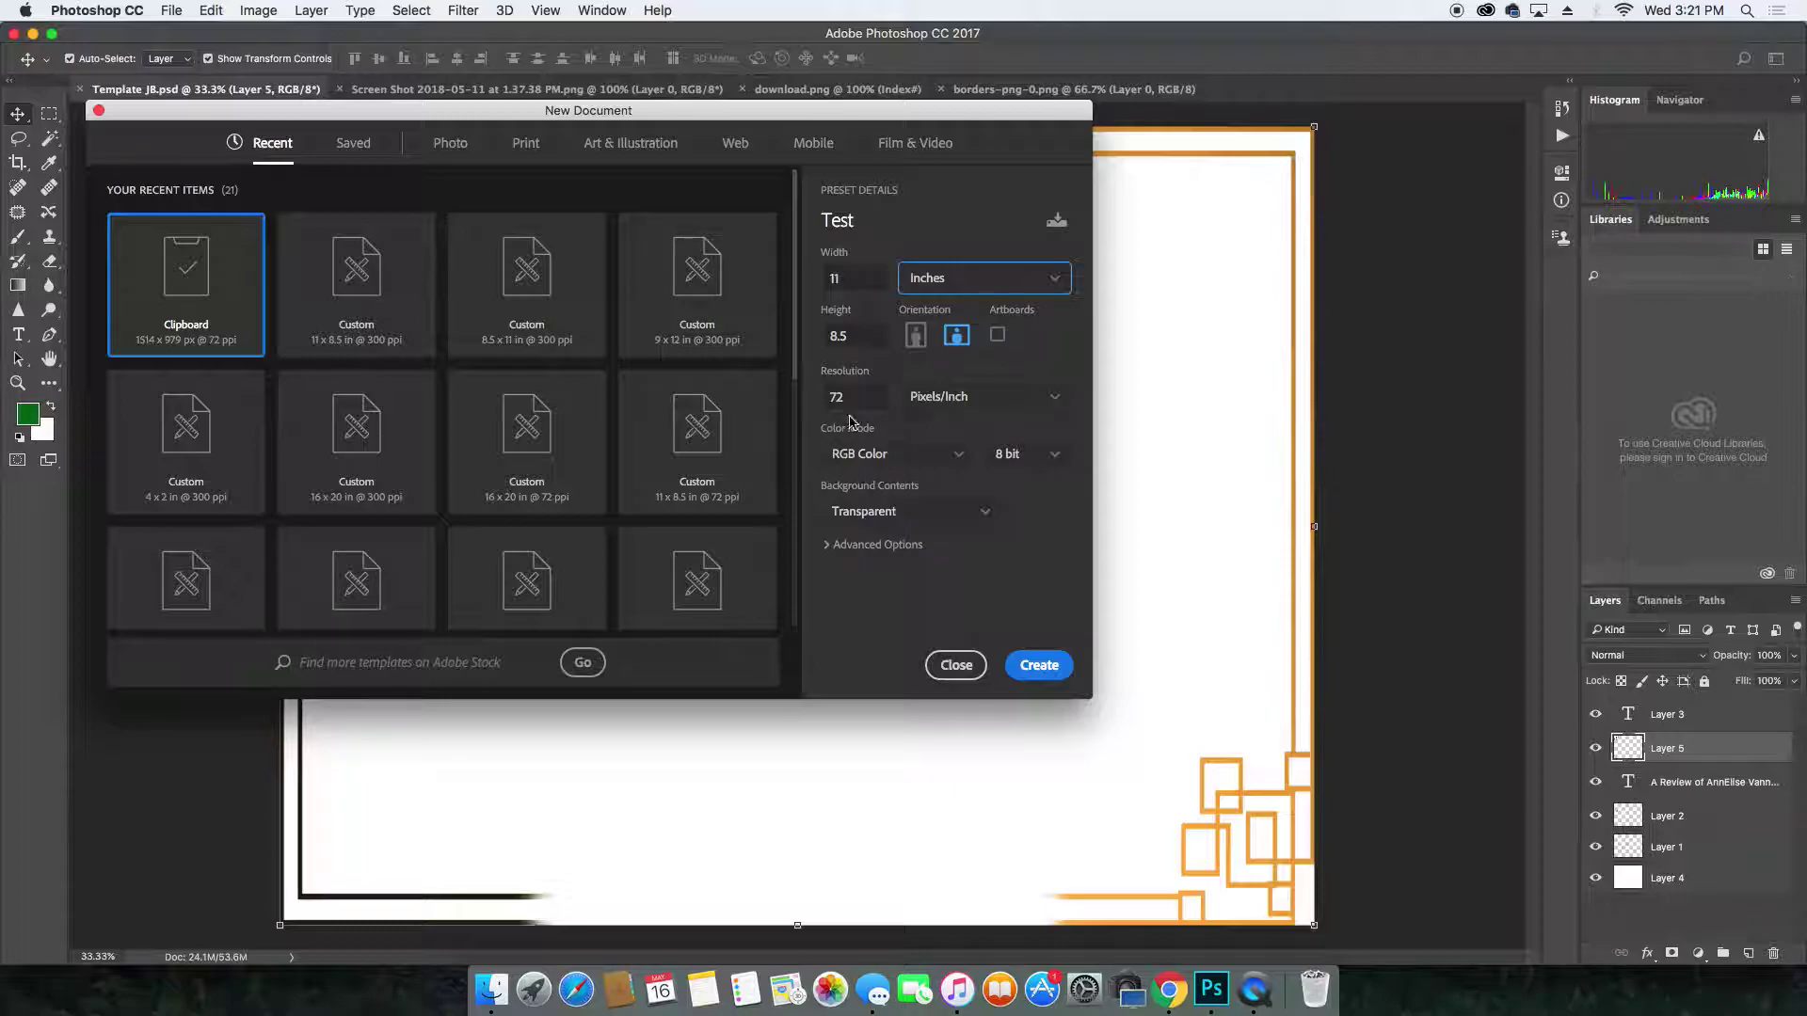
{"action": "left_click", "coordinate": [826, 390]}
{"action": "type", "text": "300"}
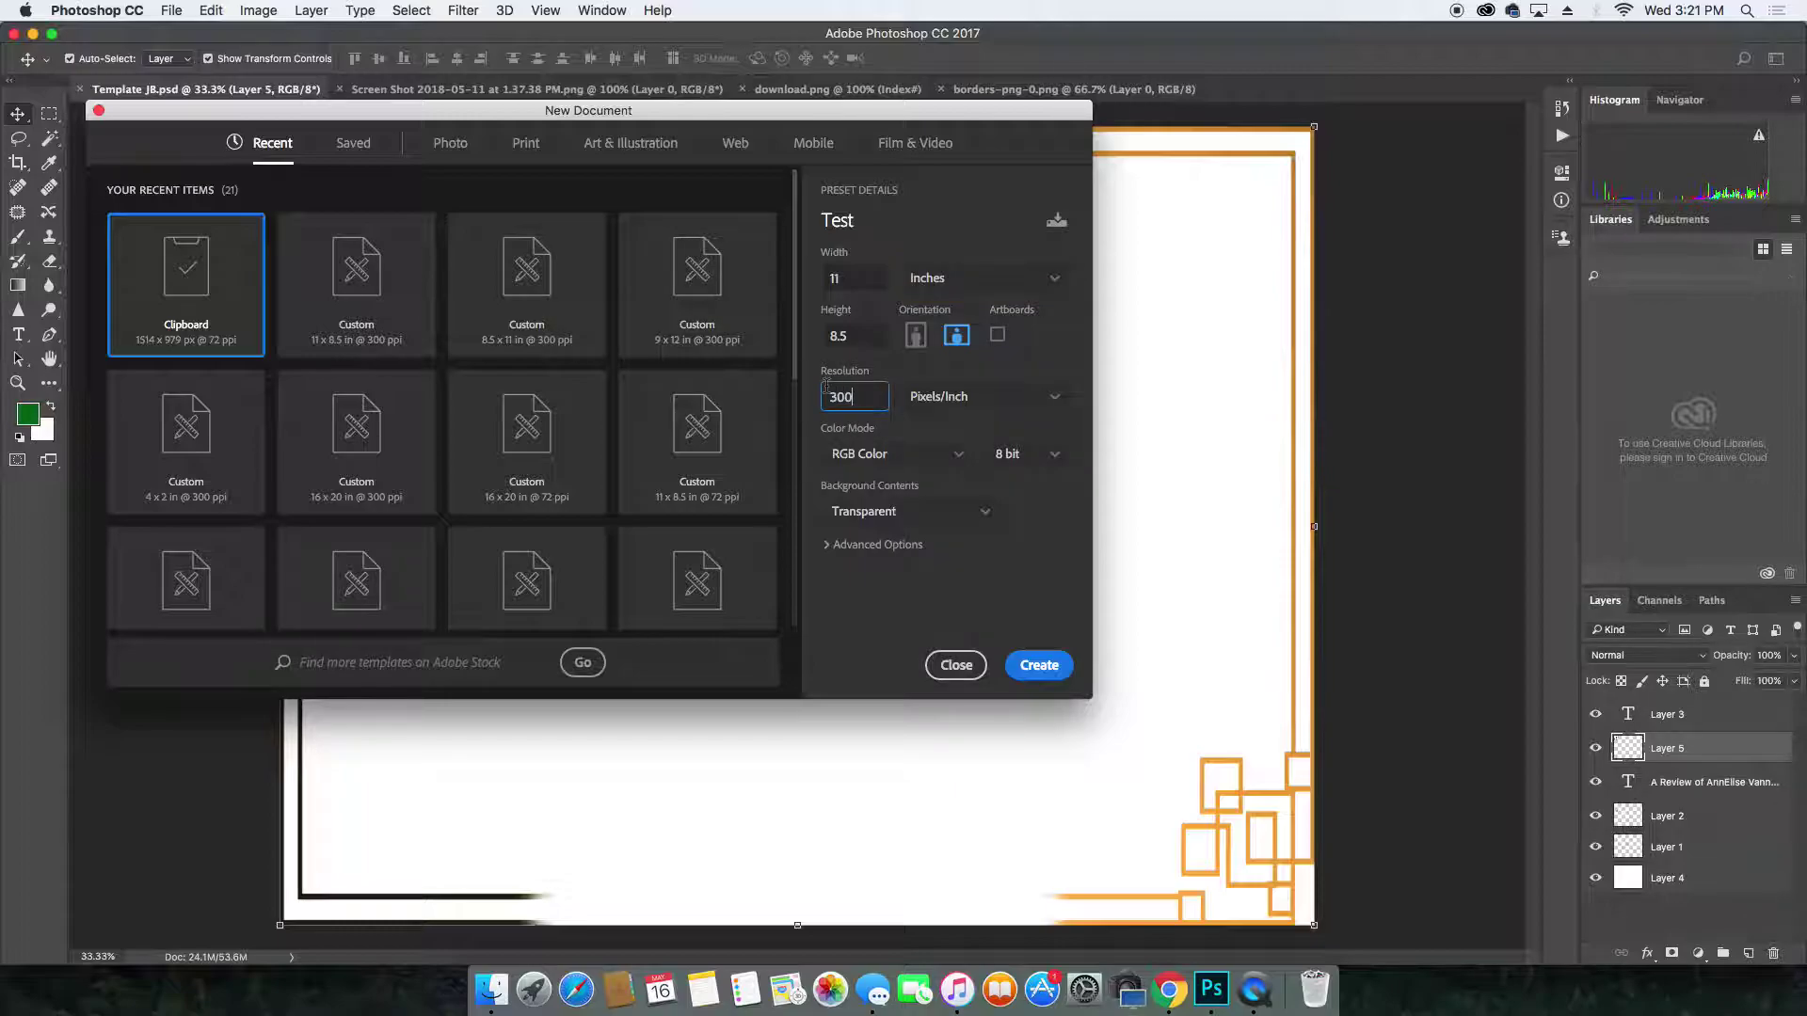
{"action": "left_click", "coordinate": [1039, 666]}
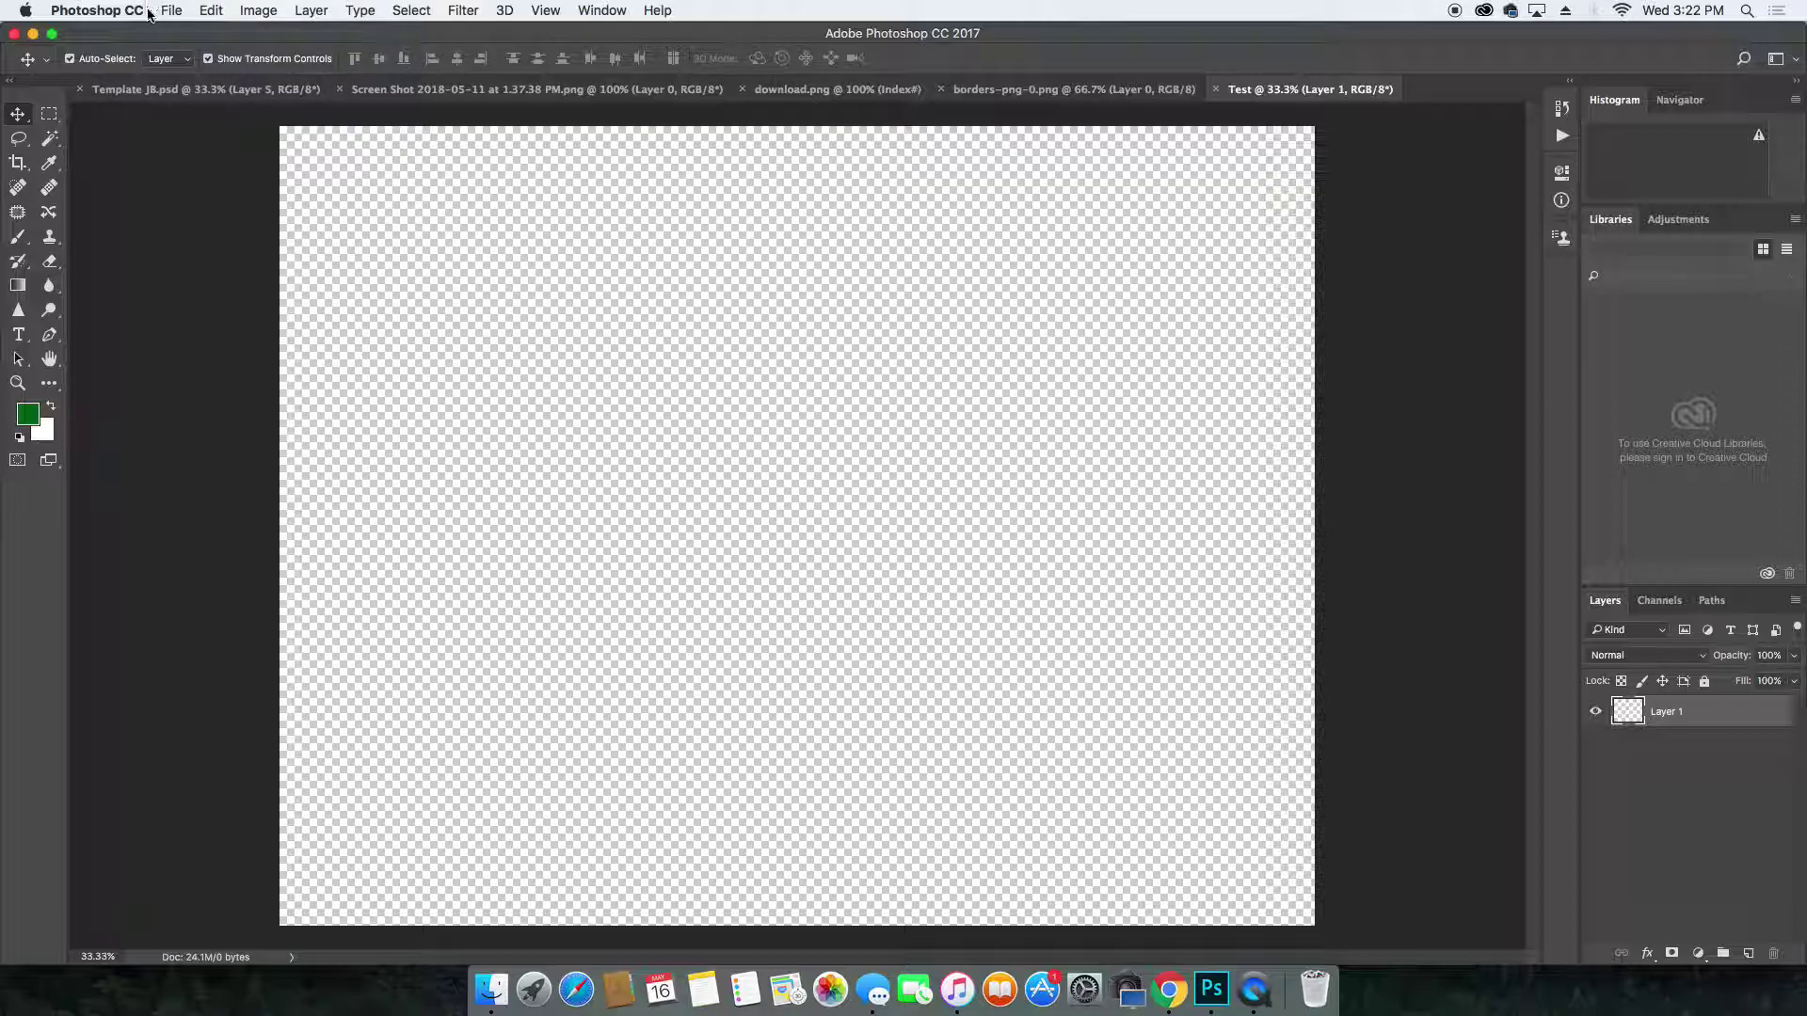
Open the picture 1_5_orig.jpg from the Desktop.
{"action": "left_click", "coordinate": [173, 12]}
{"action": "left_click", "coordinate": [193, 51]}
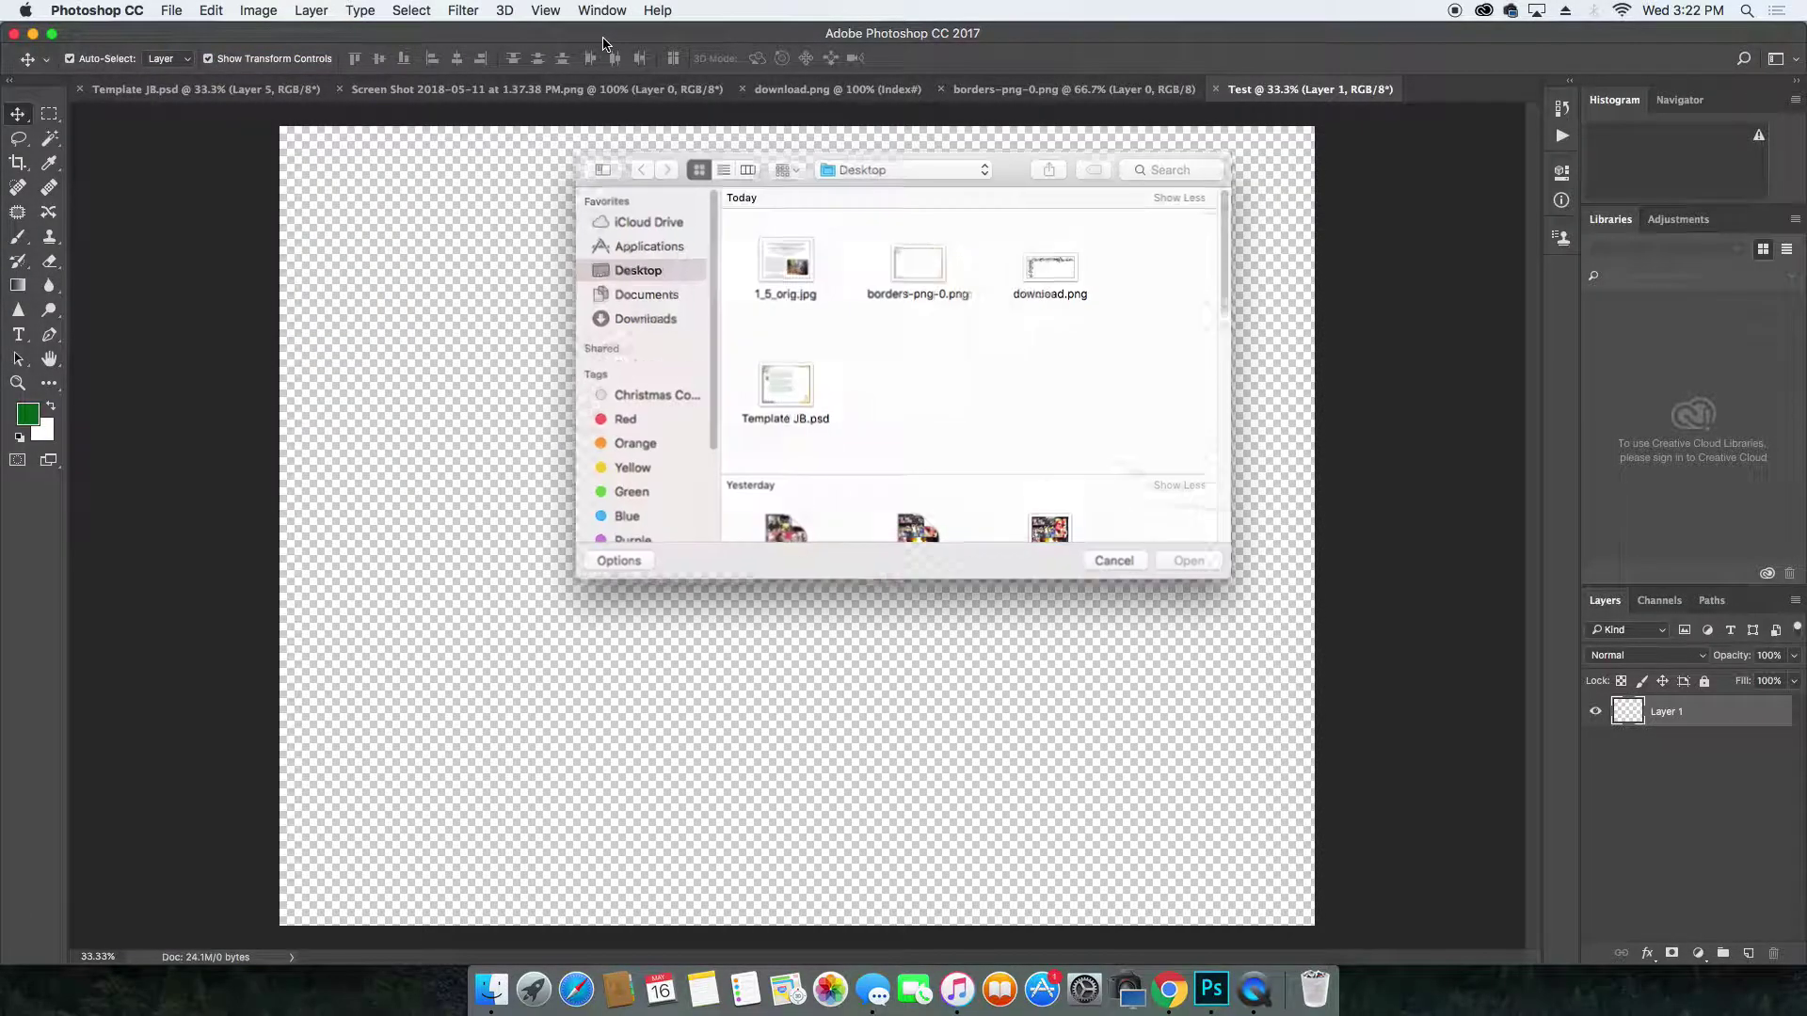
{"action": "left_click", "coordinate": [782, 262]}
{"action": "left_click", "coordinate": [1191, 563]}
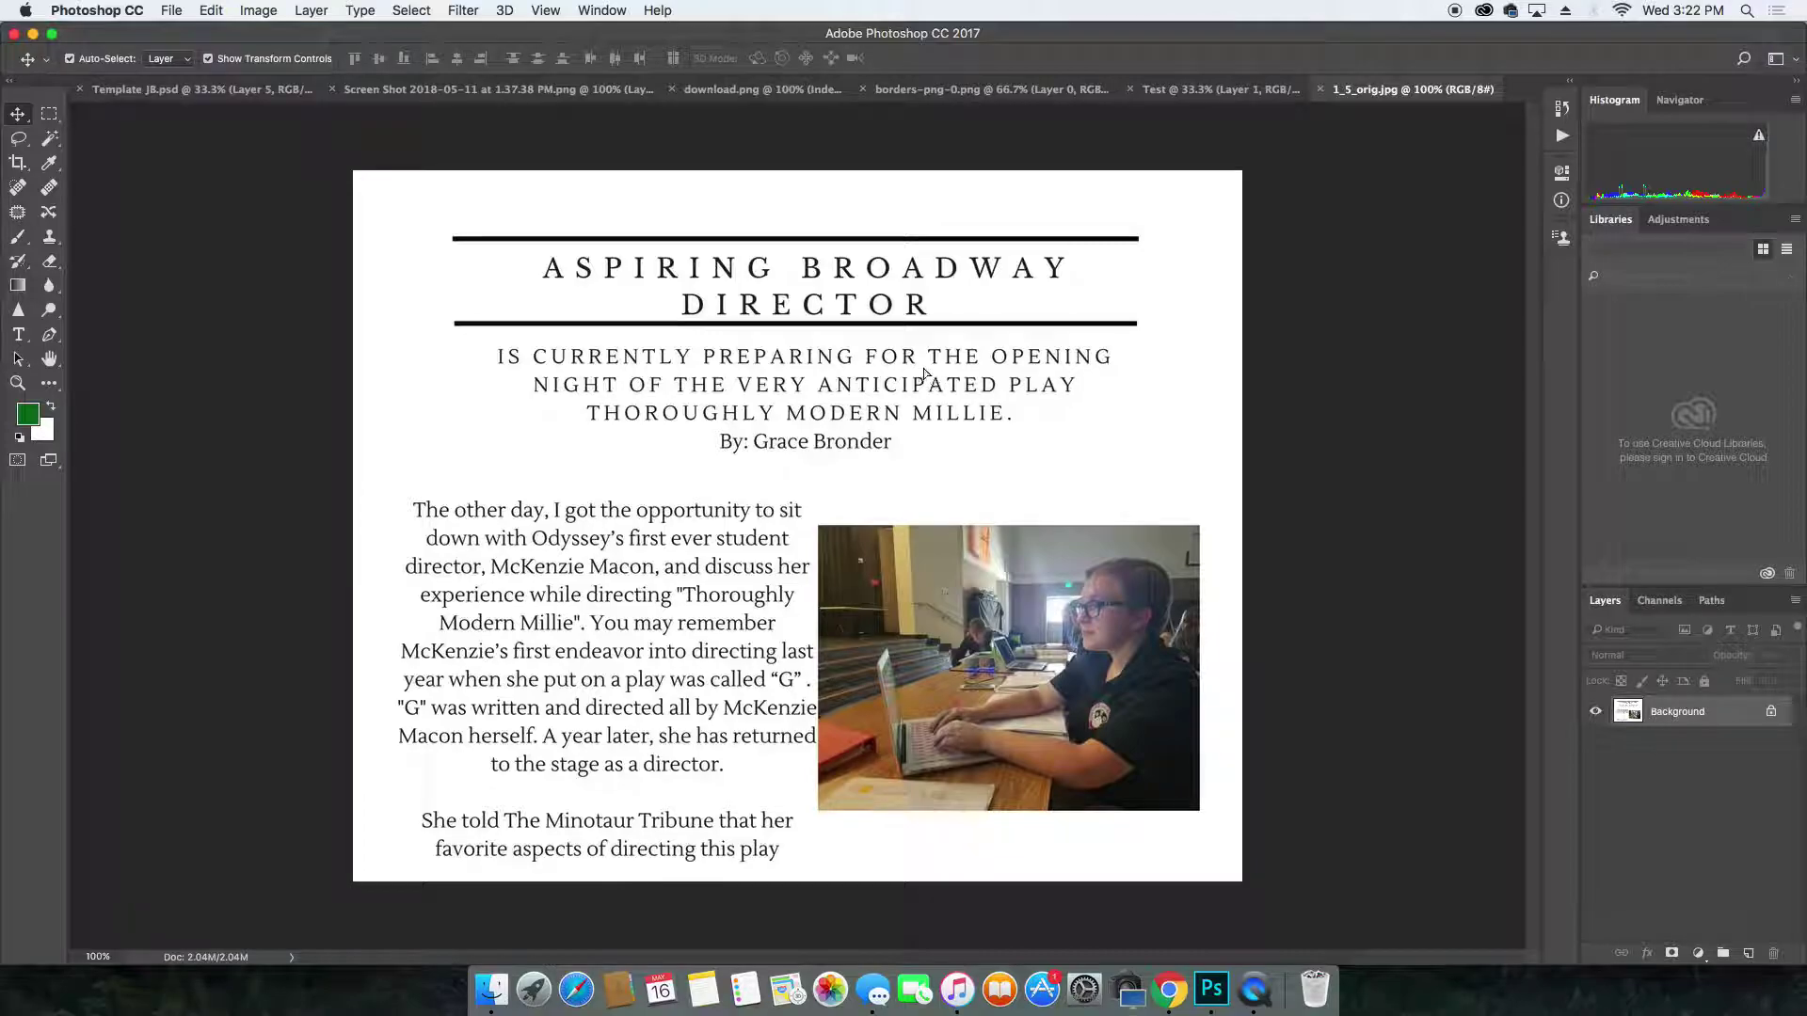
Paste the copied article picture into the Test document and enlarge it to fill the whole page.
{"action": "left_click", "coordinate": [1186, 92]}
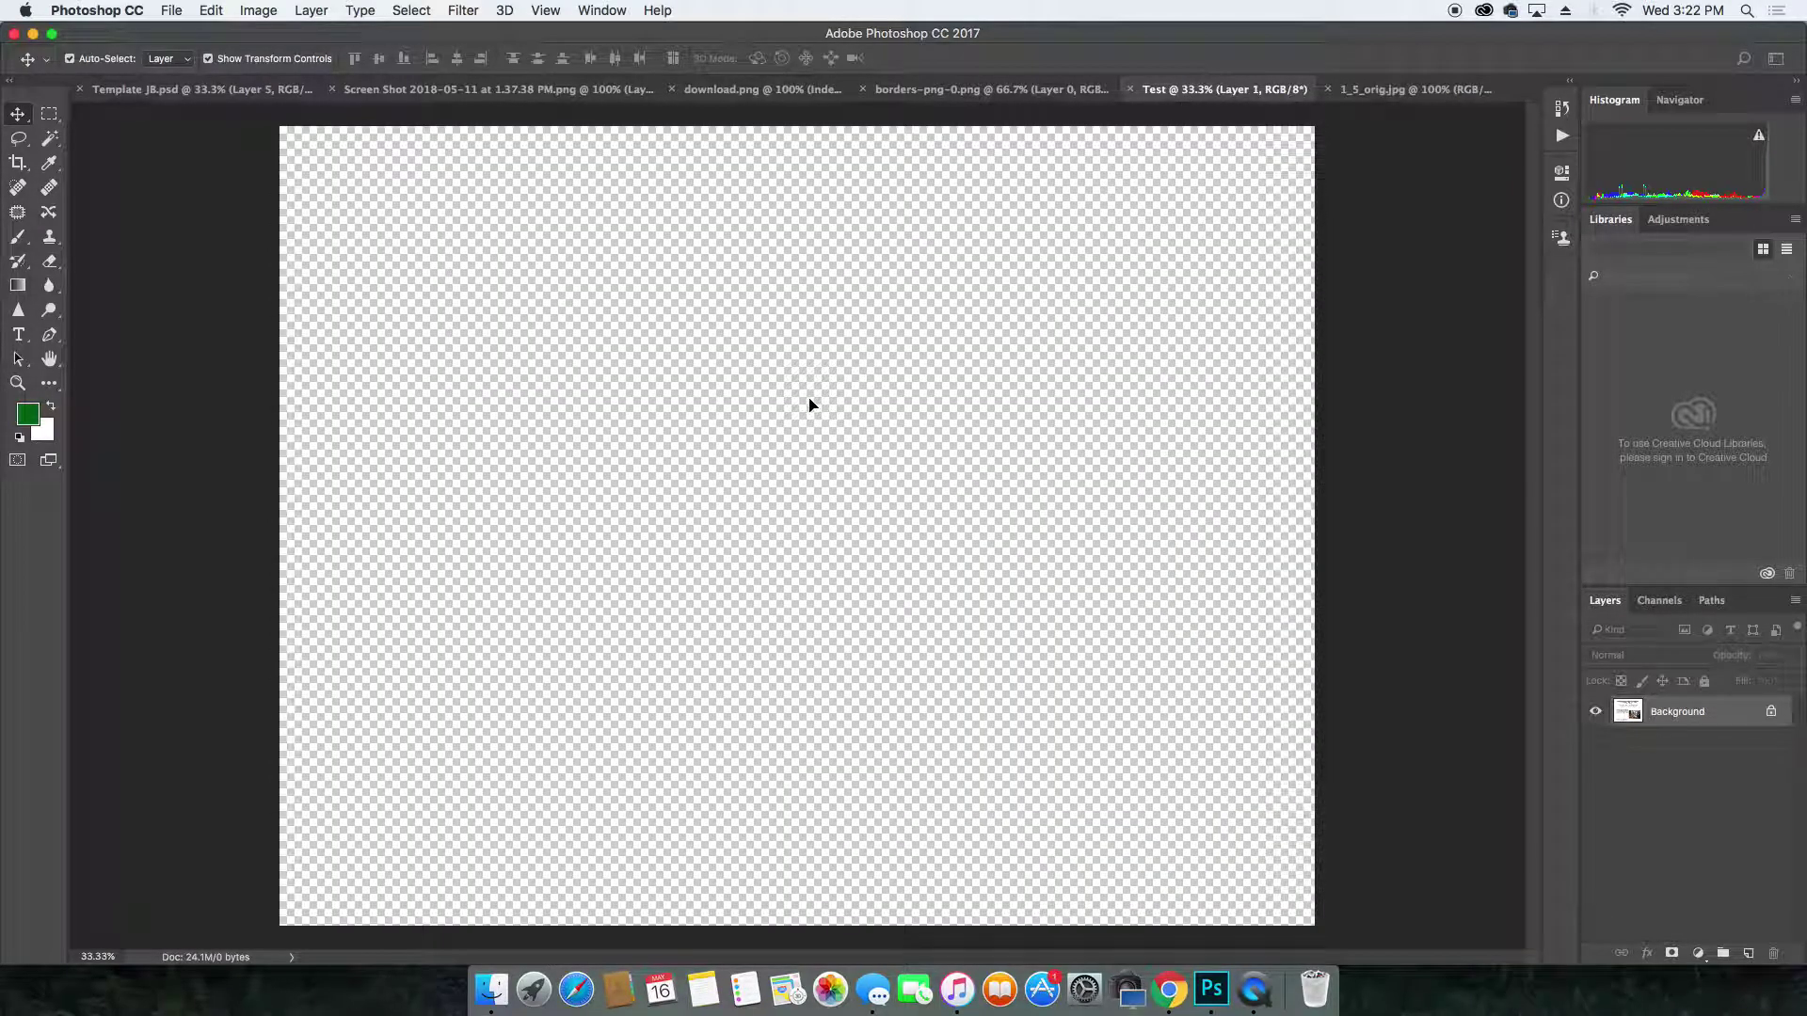
{"action": "key", "text": "super+v"}
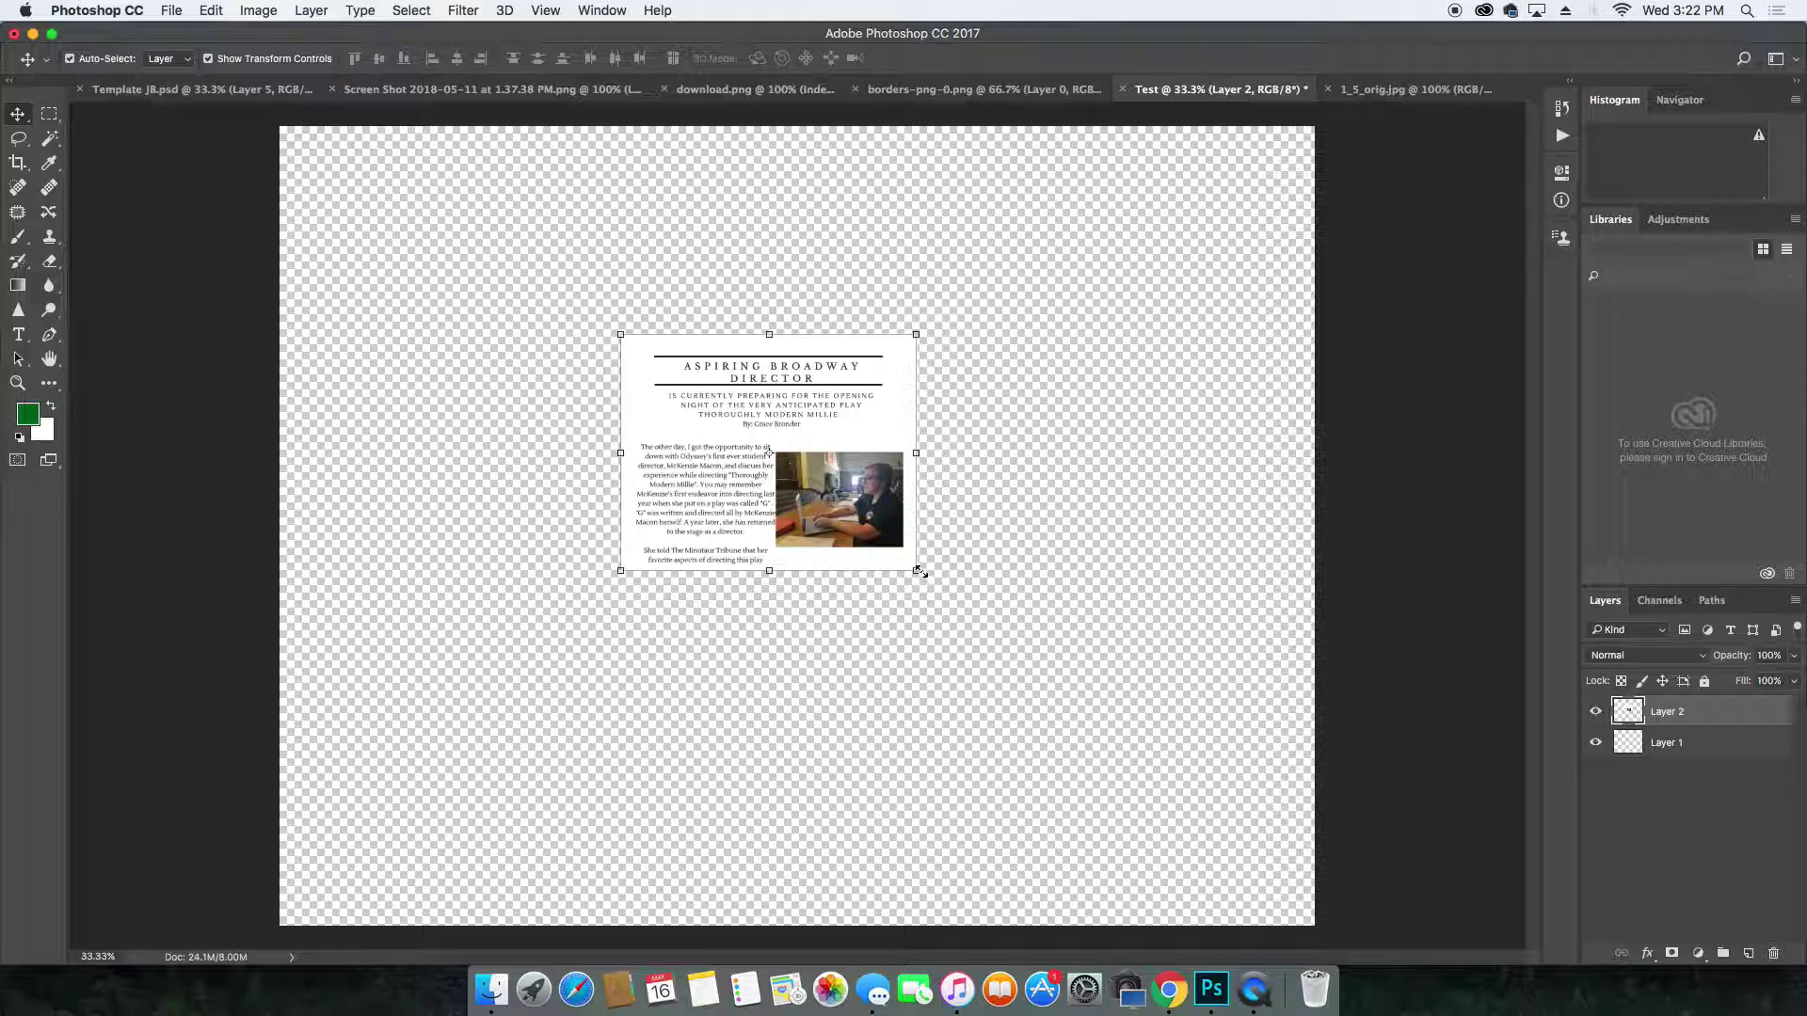
{"action": "left_click_drag", "start_coordinate": [918, 570], "coordinate": [1318, 926]}
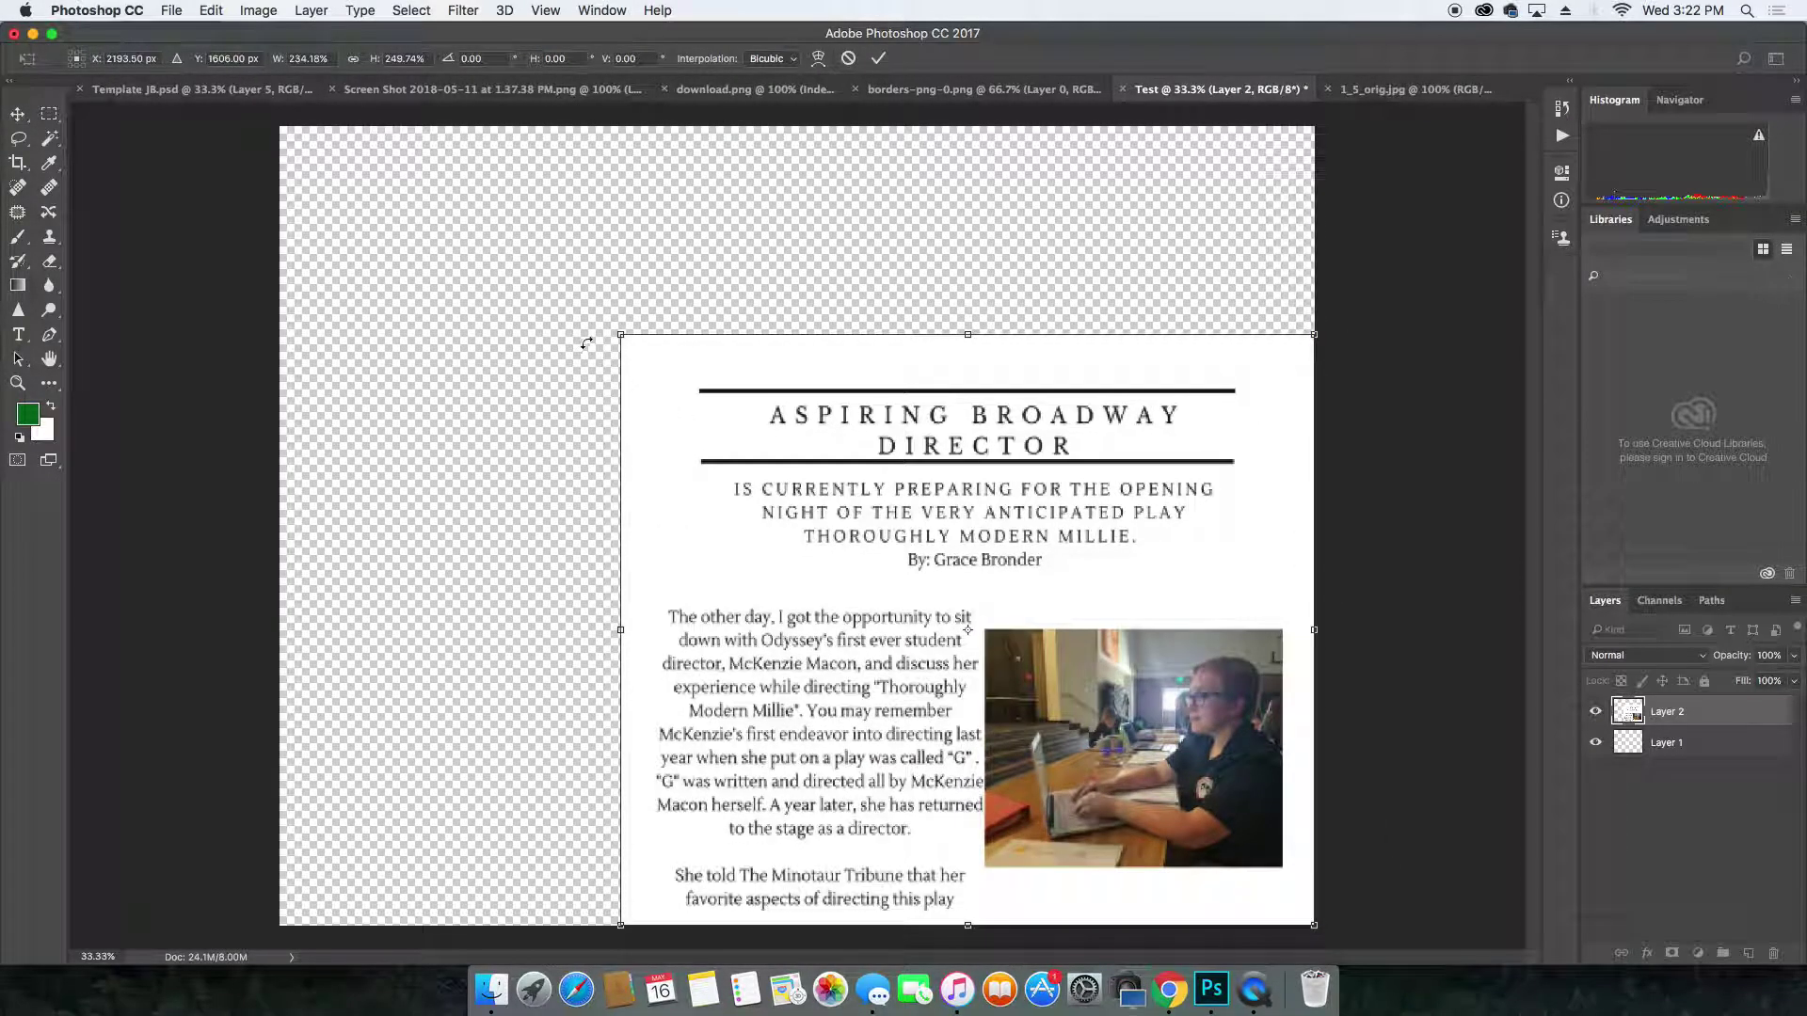
{"action": "left_click_drag", "start_coordinate": [621, 335], "coordinate": [280, 129]}
{"action": "key", "text": "Return"}
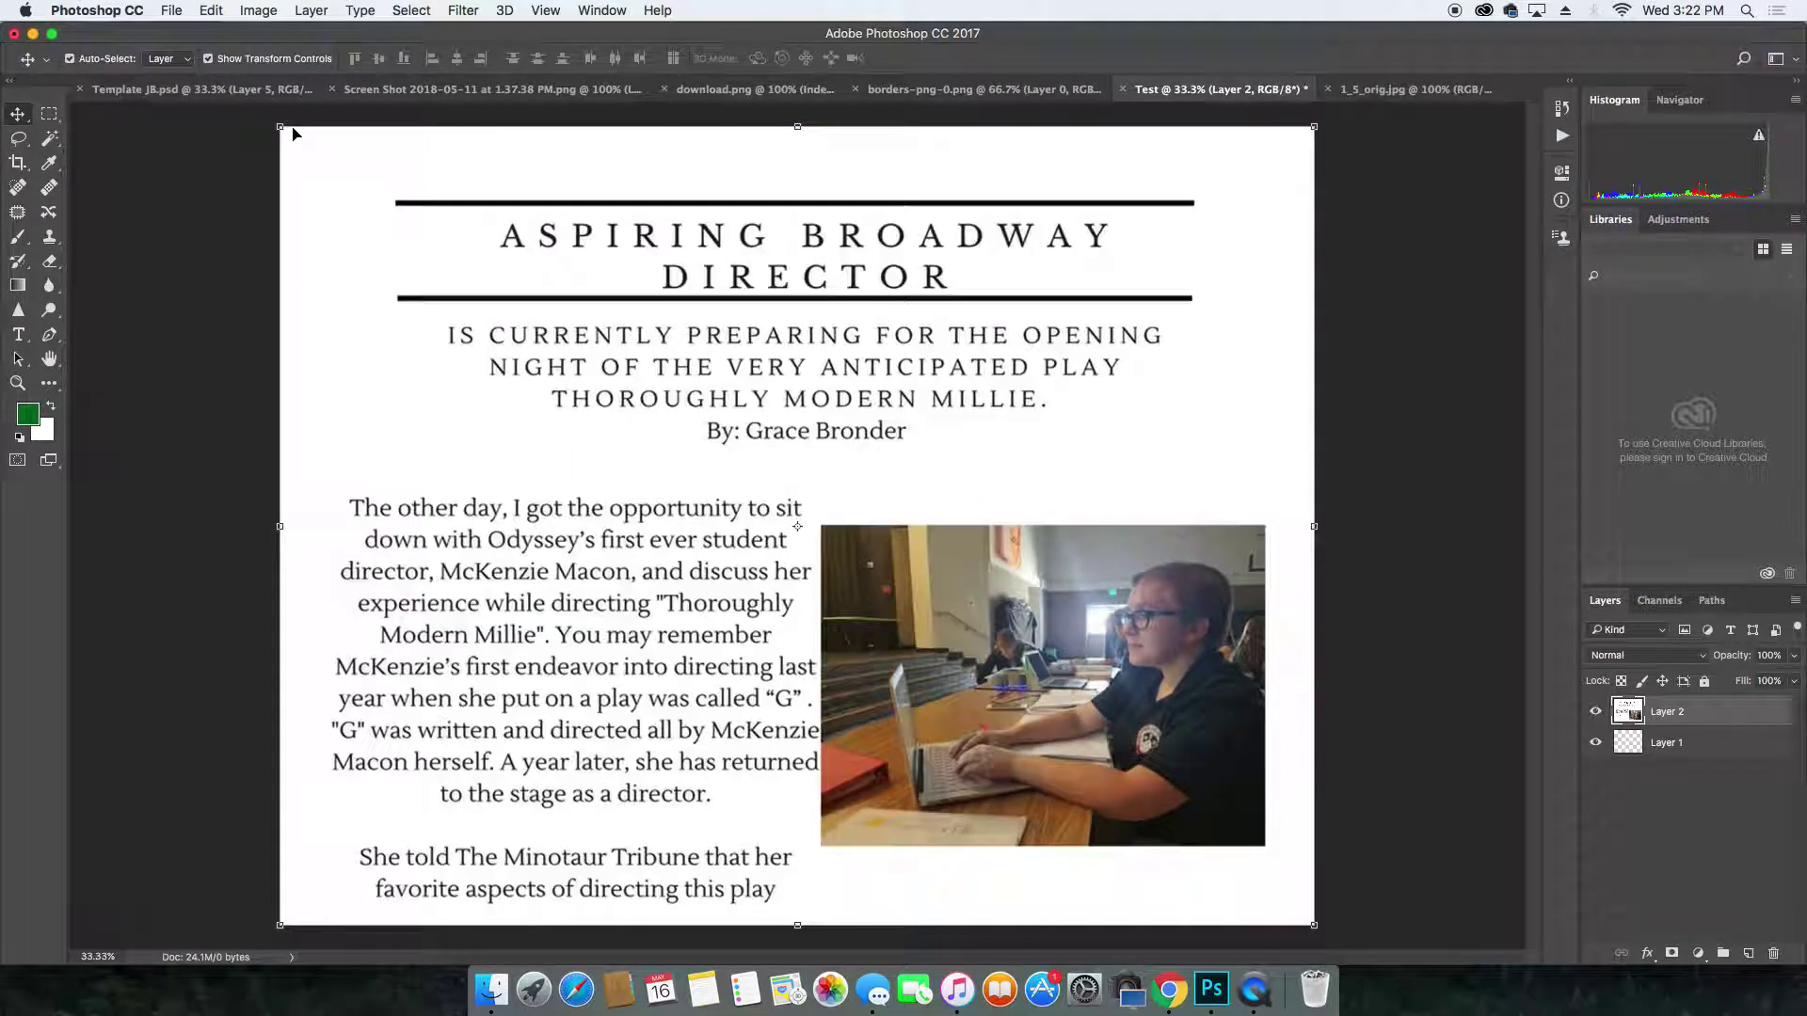
Save the Test page to the Desktop in JPEG format with quality 12 (Maximum) and the Baseline ("Standard") option.
{"action": "left_click", "coordinate": [173, 11]}
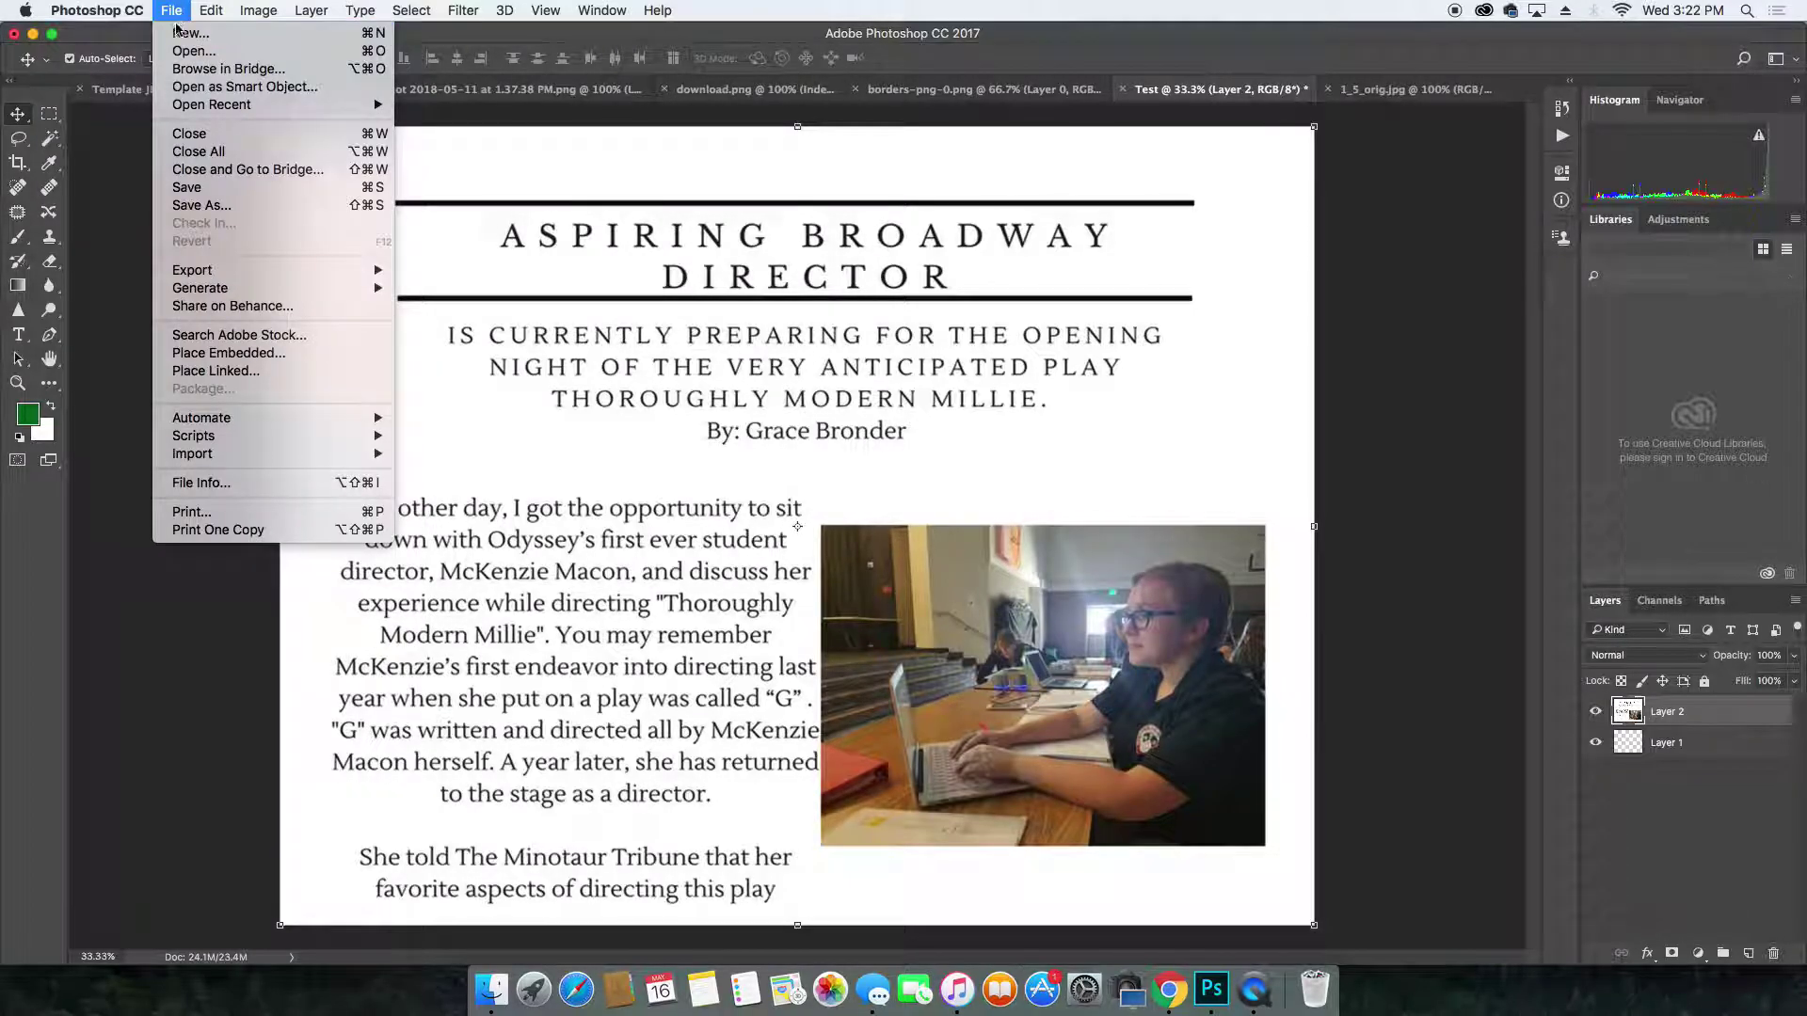
{"action": "left_click", "coordinate": [201, 205]}
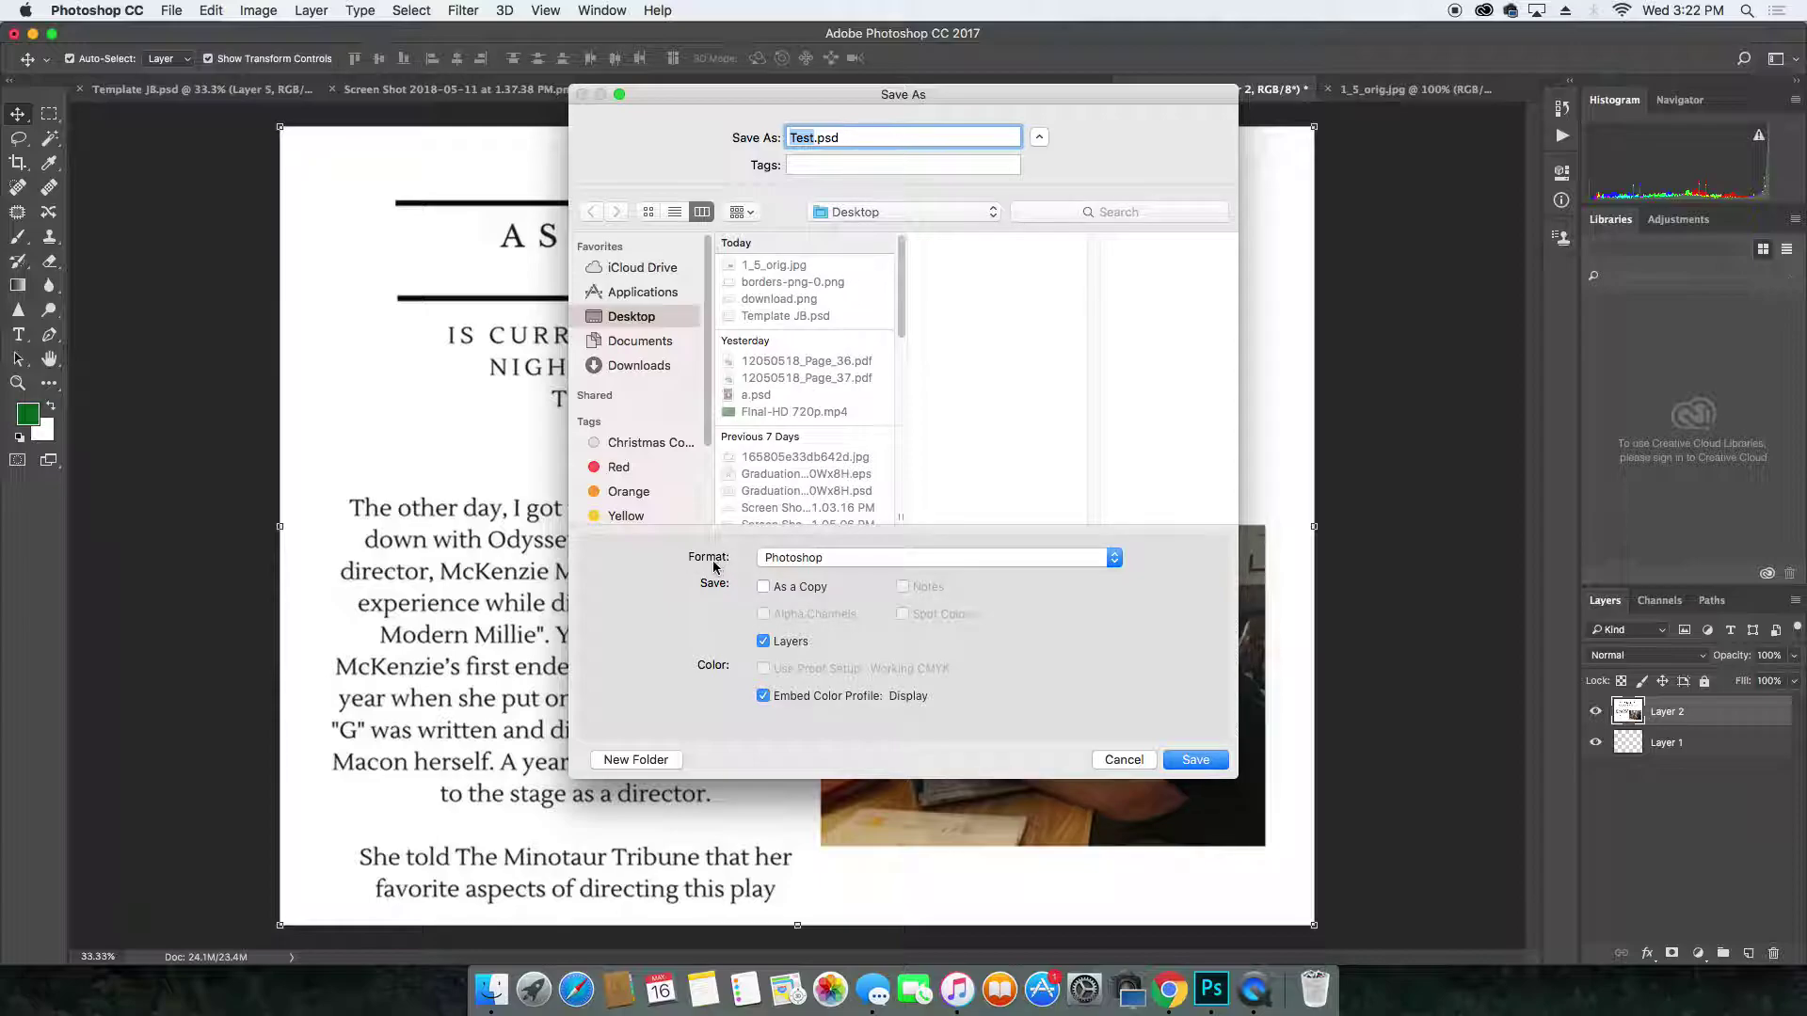
{"action": "left_click", "coordinate": [1114, 560]}
{"action": "left_click", "coordinate": [996, 669]}
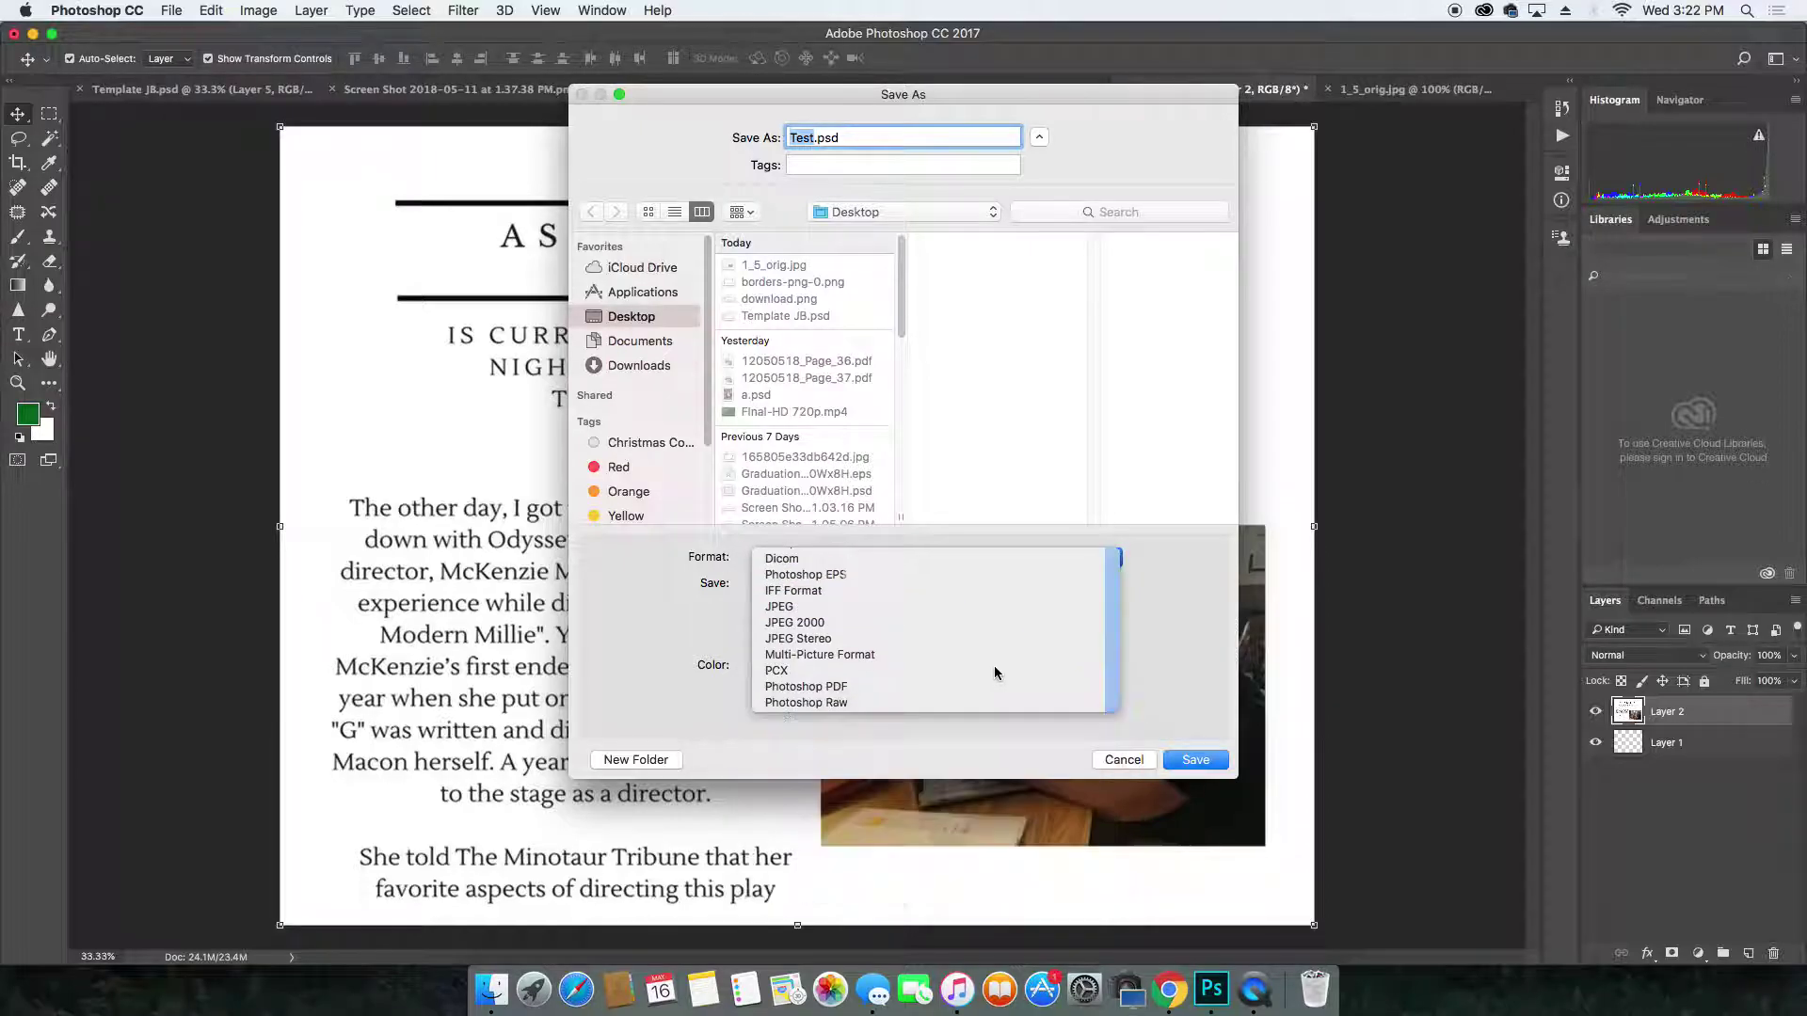
{"action": "left_click", "coordinate": [1207, 769]}
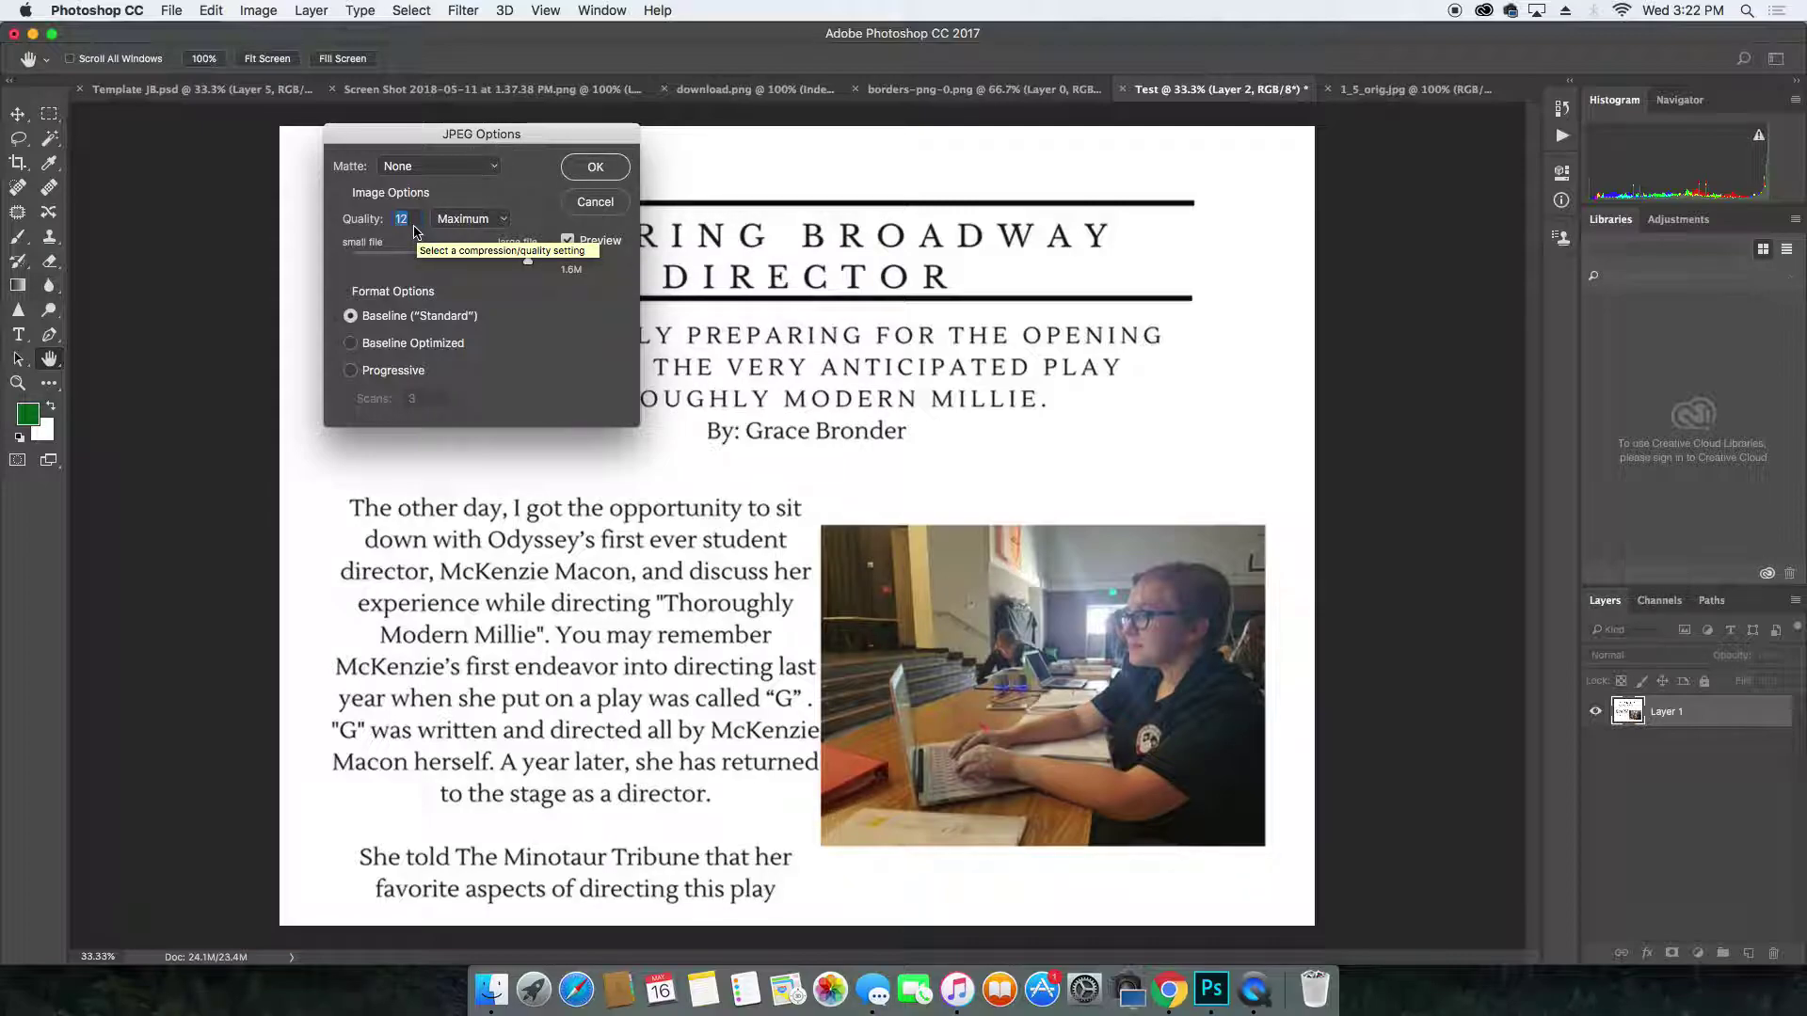
{"action": "left_click", "coordinate": [623, 171]}
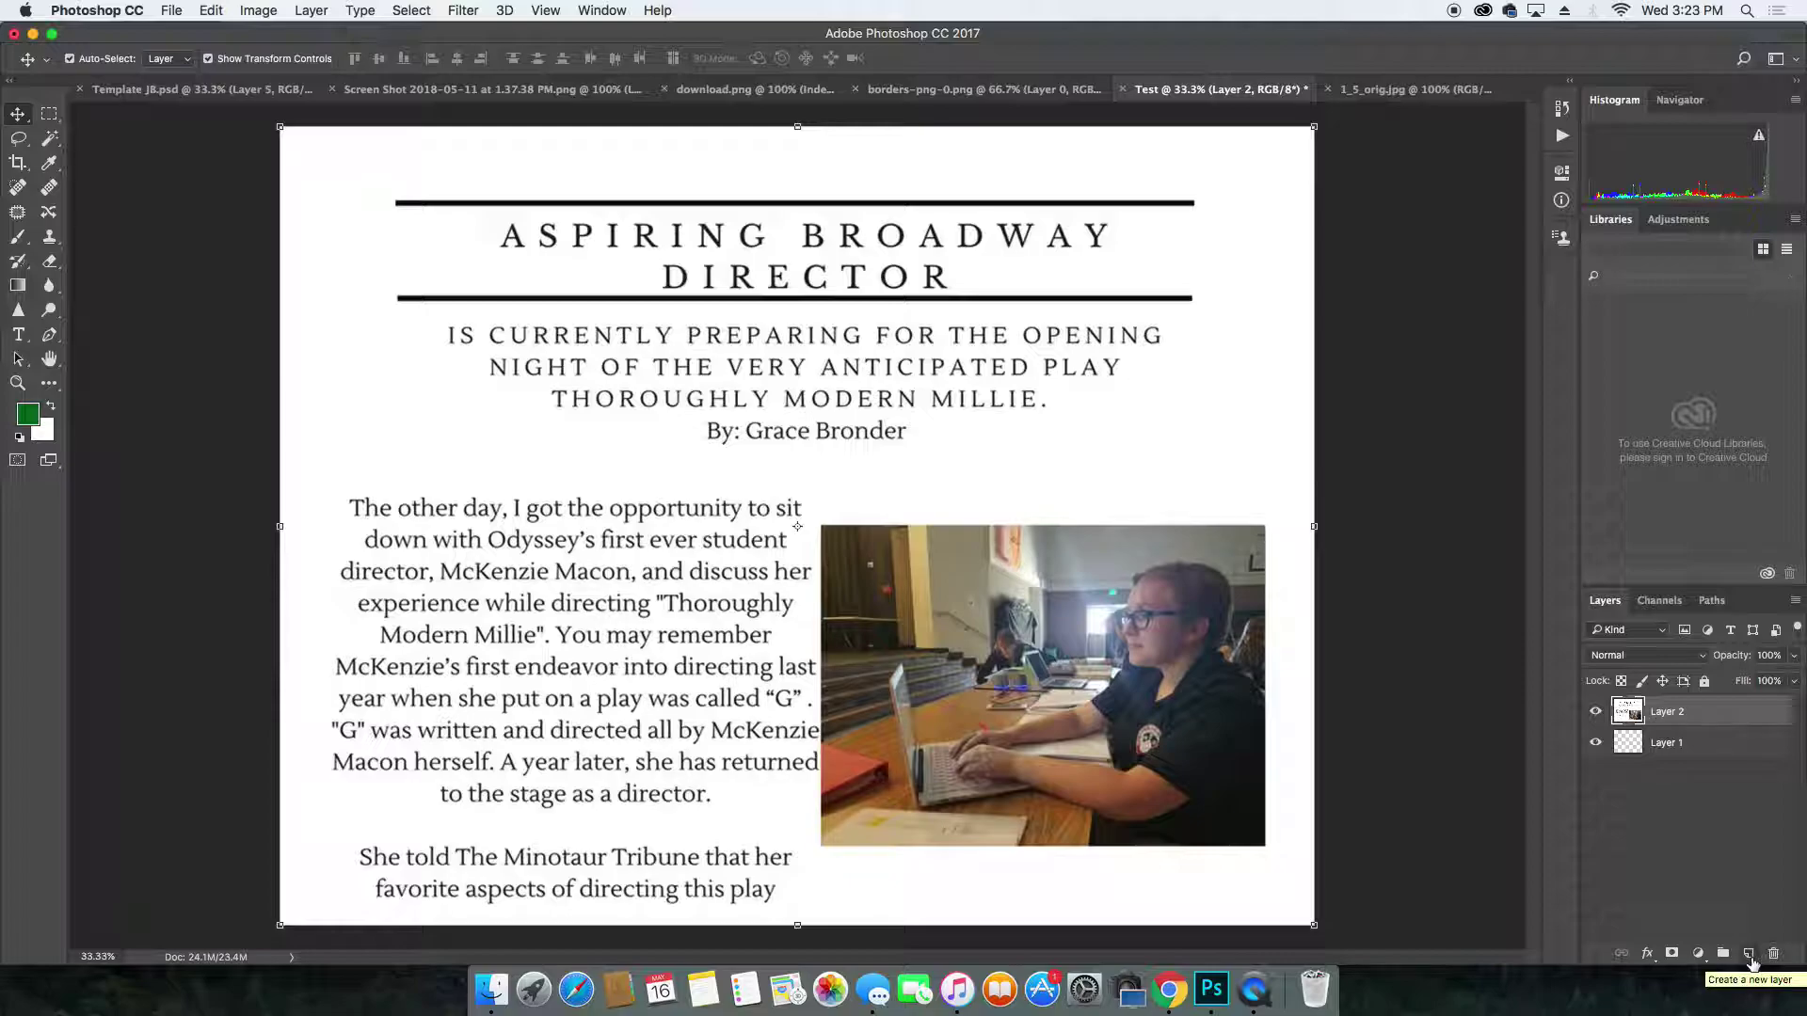
Add a new empty layer to the Test document, move it directly beneath the article picture's layer, and deselect the layers.
{"action": "left_click", "coordinate": [1749, 954]}
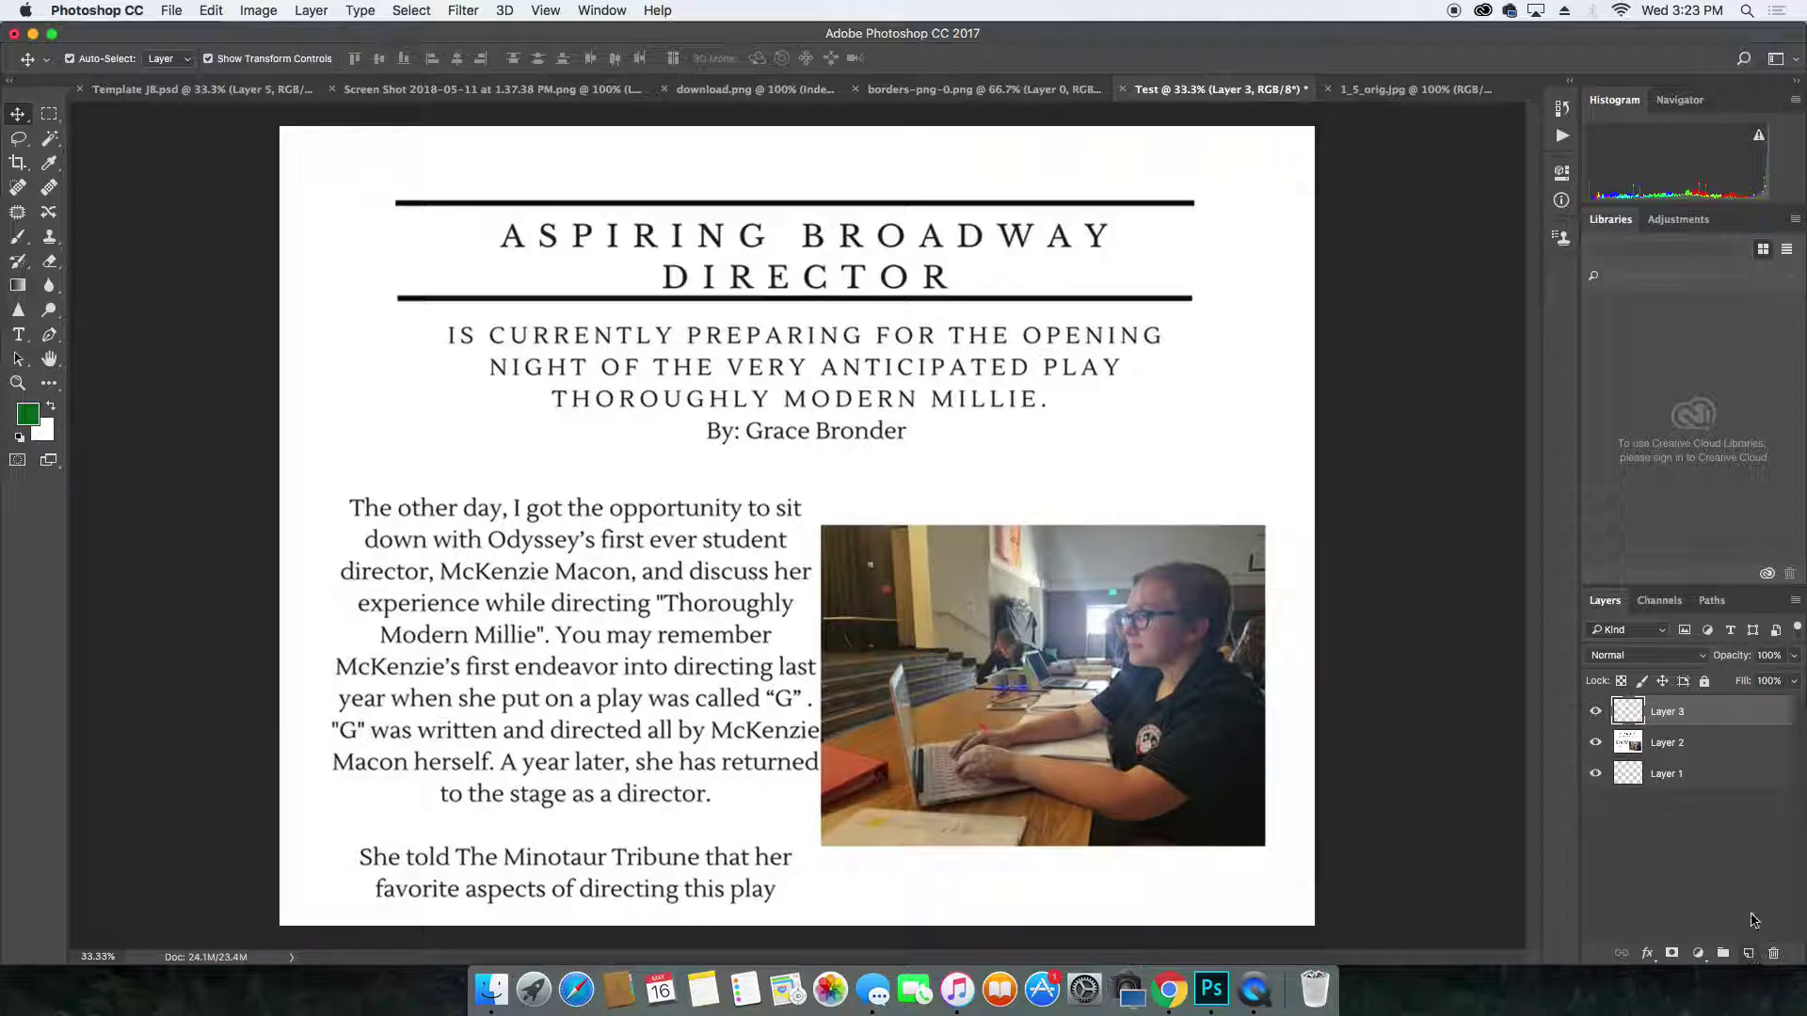
{"action": "left_click_drag", "start_coordinate": [1689, 711], "coordinate": [1688, 752]}
{"action": "left_click", "coordinate": [1399, 496]}
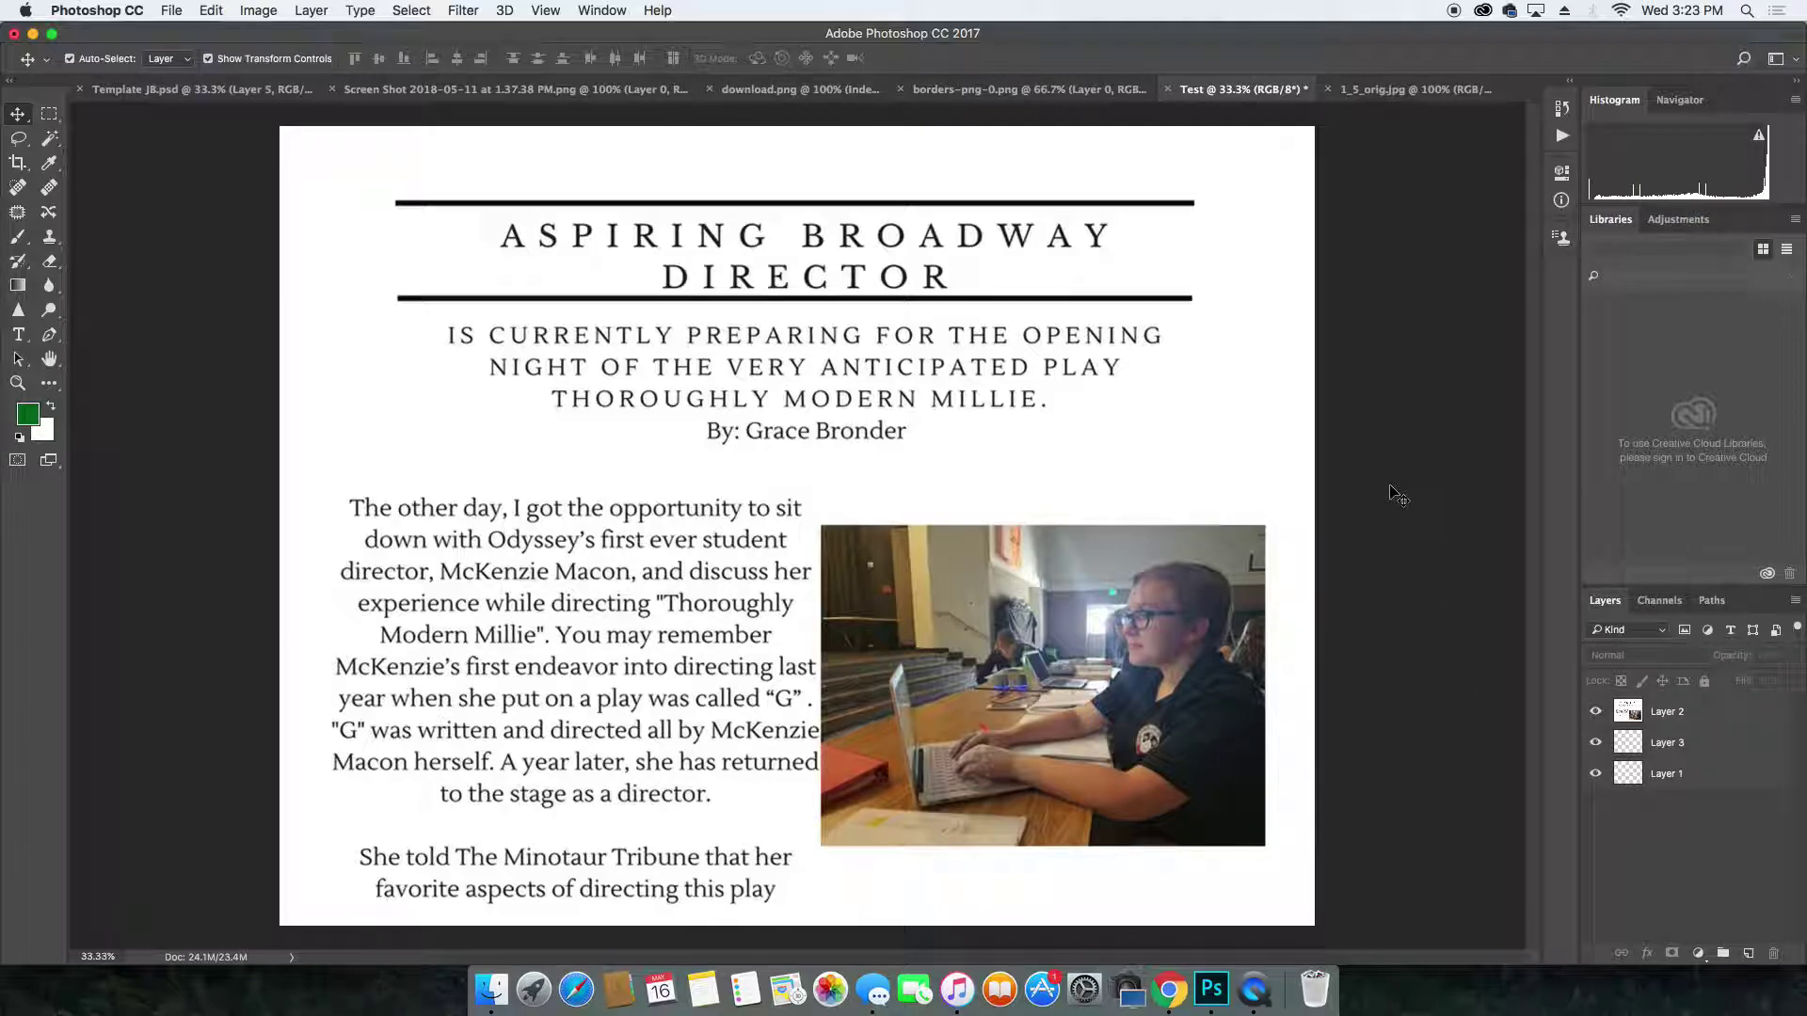